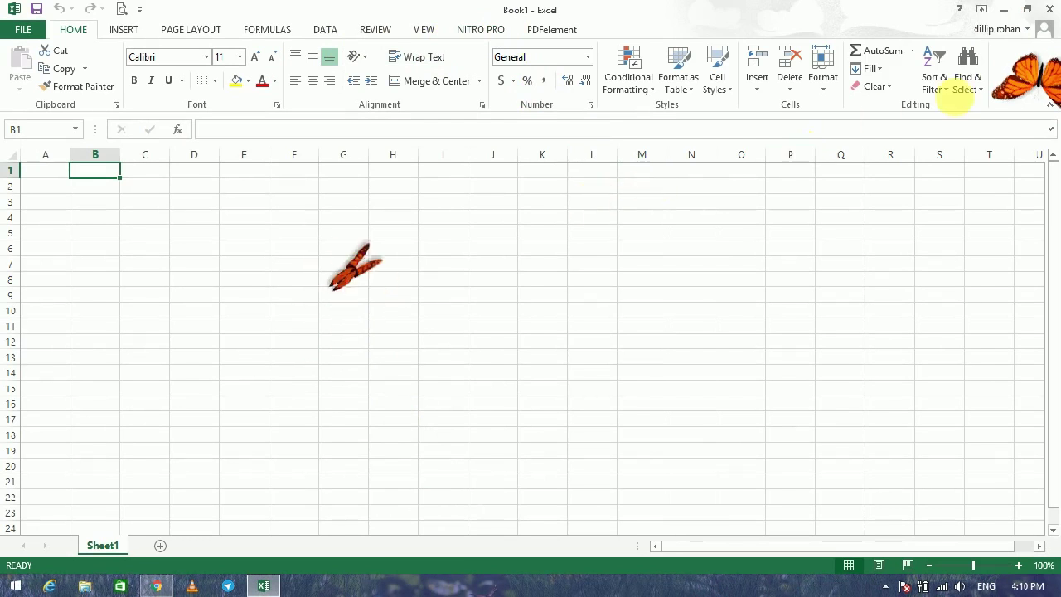
Minimize the open workbook and refresh the desktop.
left_click(1053, 10)
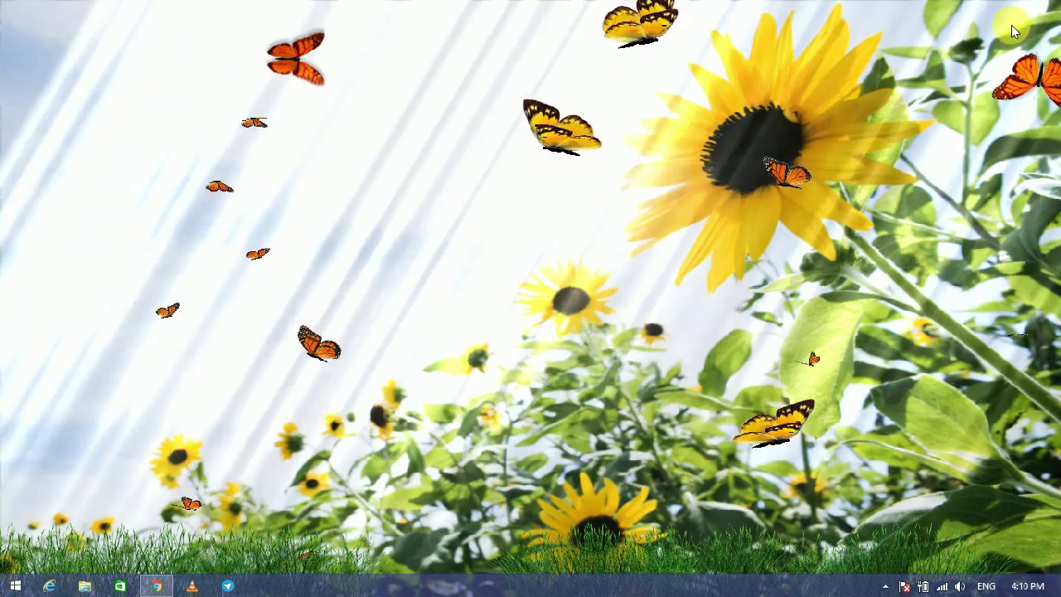
right_click(470, 154)
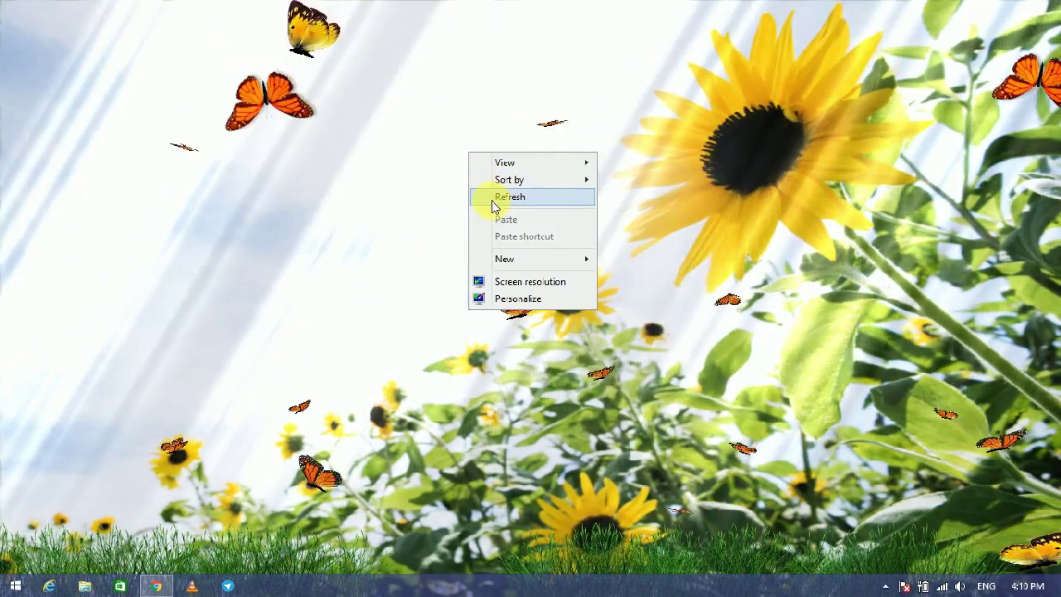
left_click(489, 197)
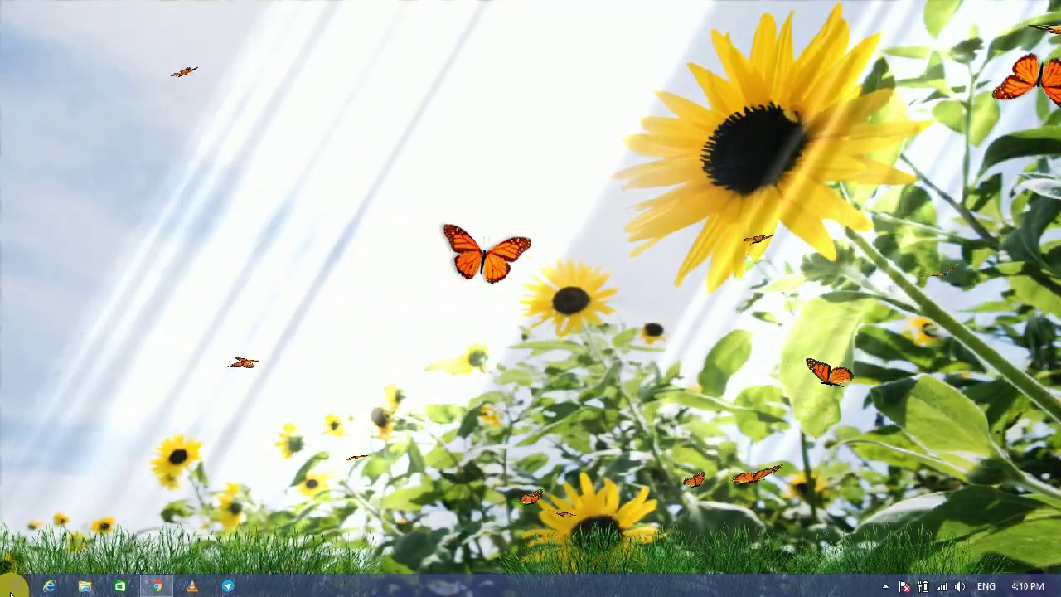
Search the Windows 8.1 Start screen for EXCEL and launch Excel 2013.
left_click(8, 587)
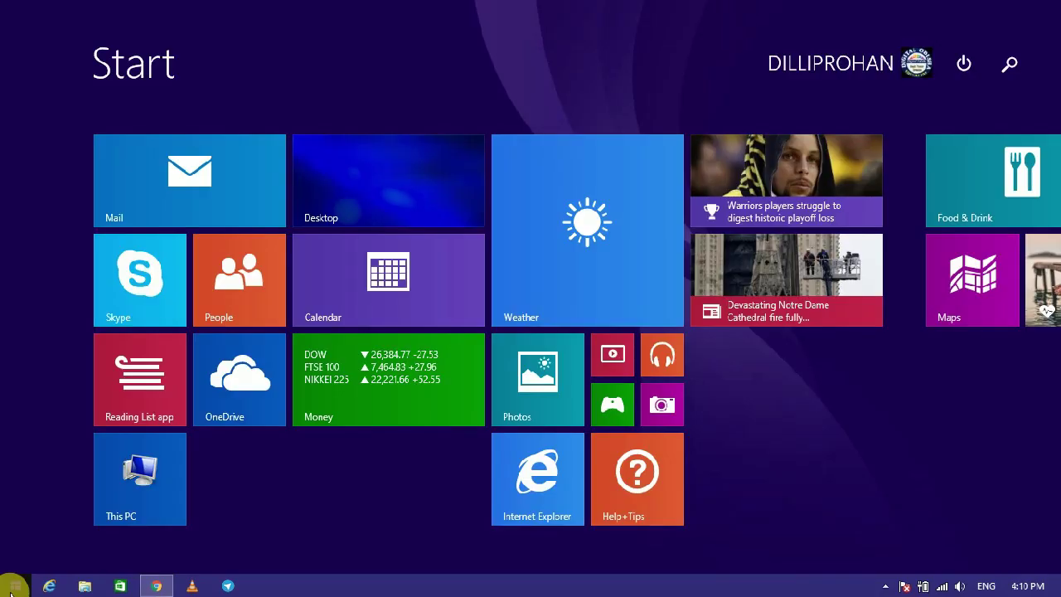
left_click(1019, 68)
type("XC")
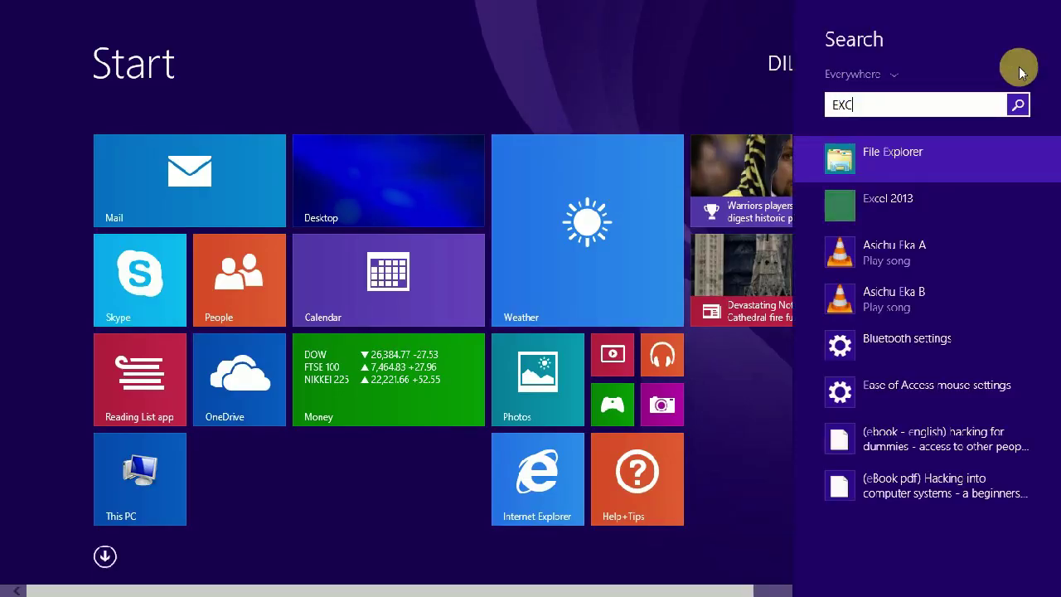
type("EL 2013")
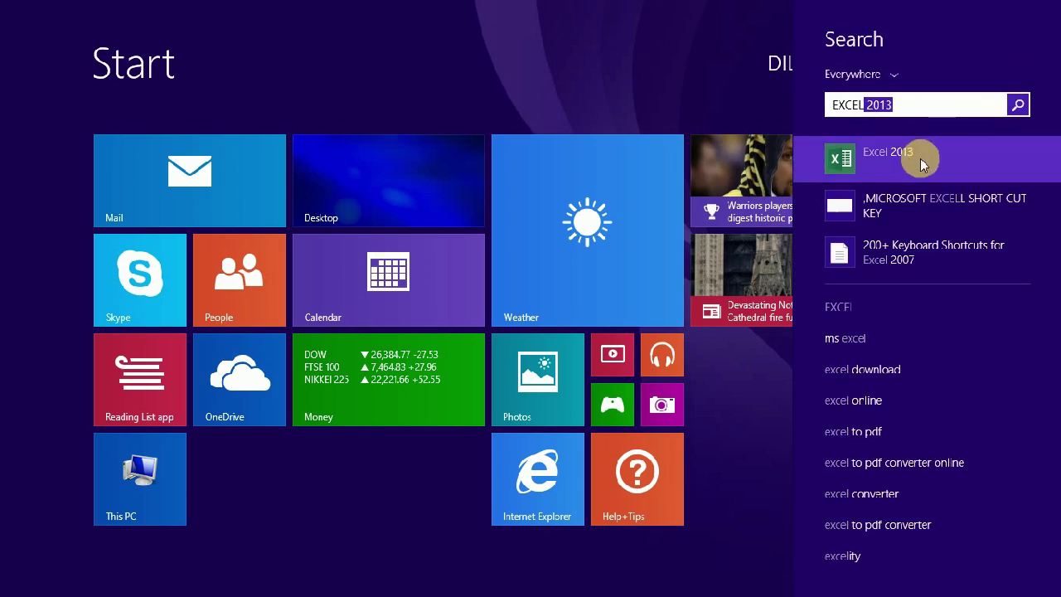
left_click(881, 163)
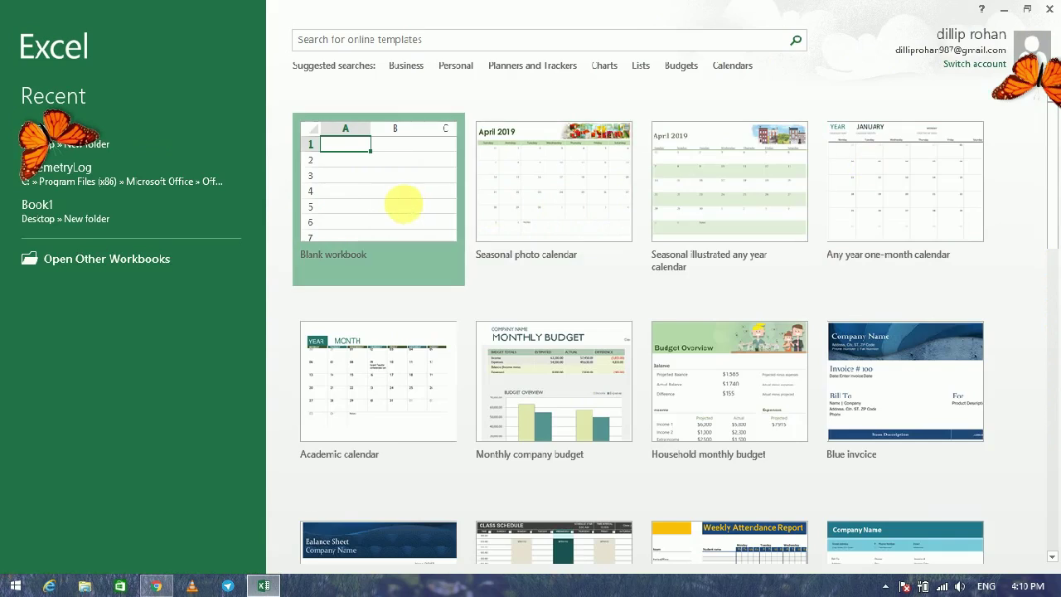
Pick the Blank workbook template to open Book1 with an empty Sheet1.
left_click(414, 215)
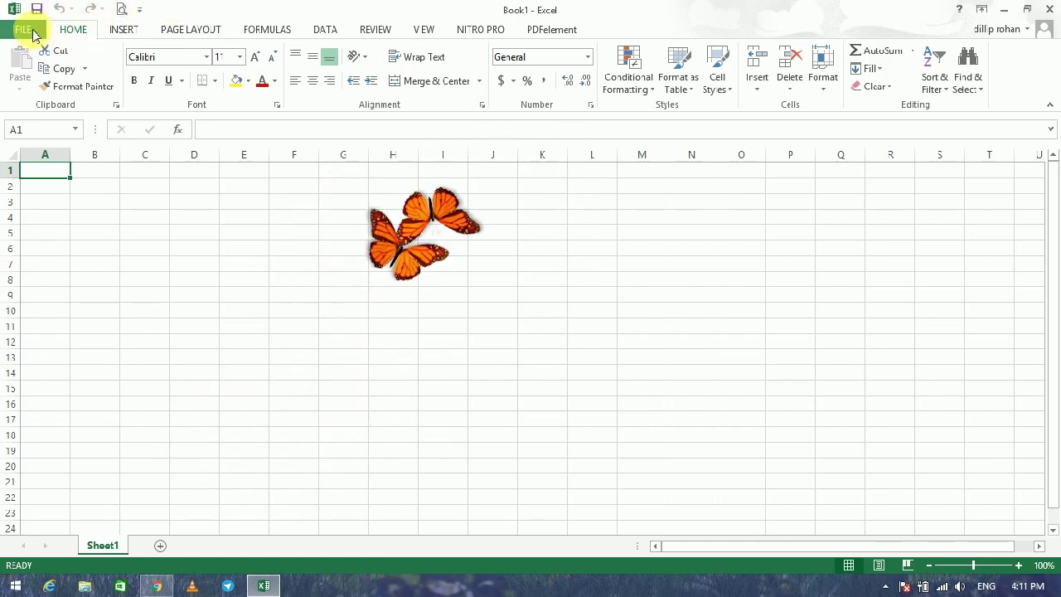
left_click(25, 30)
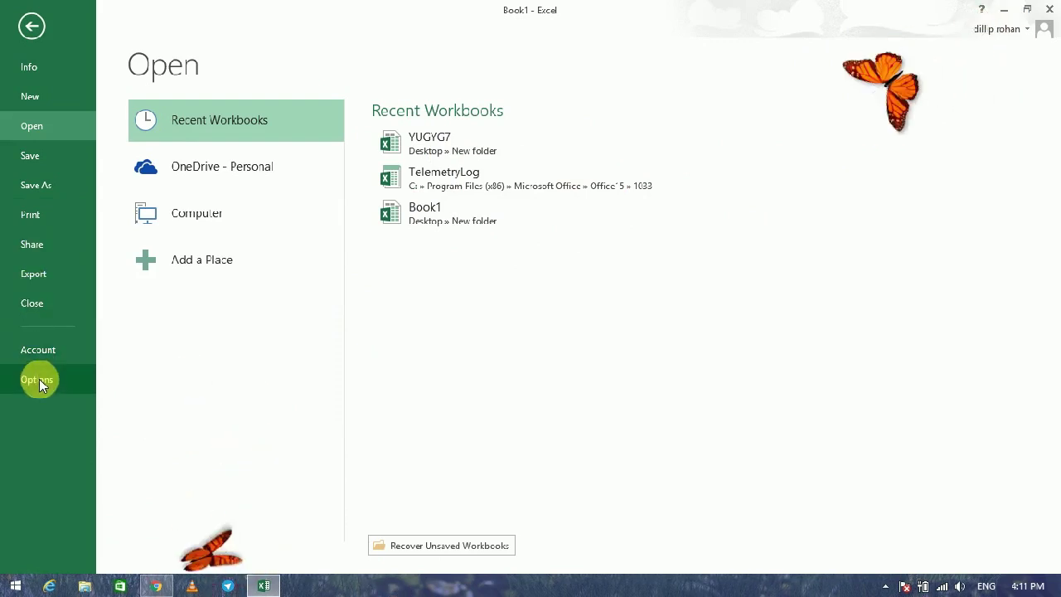
left_click(30, 27)
left_click(120, 29)
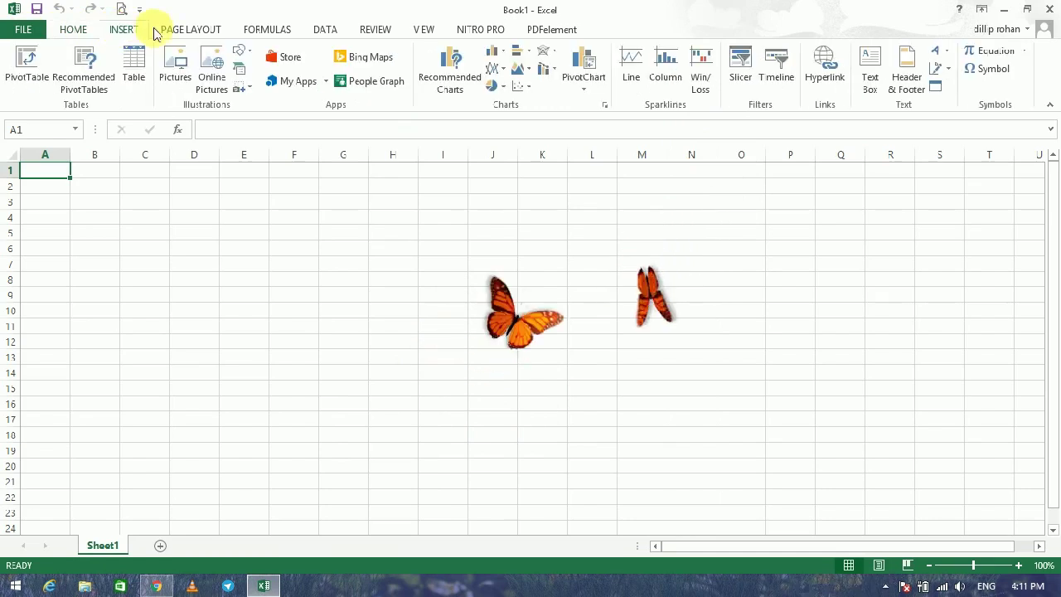
left_click(179, 31)
left_click(272, 29)
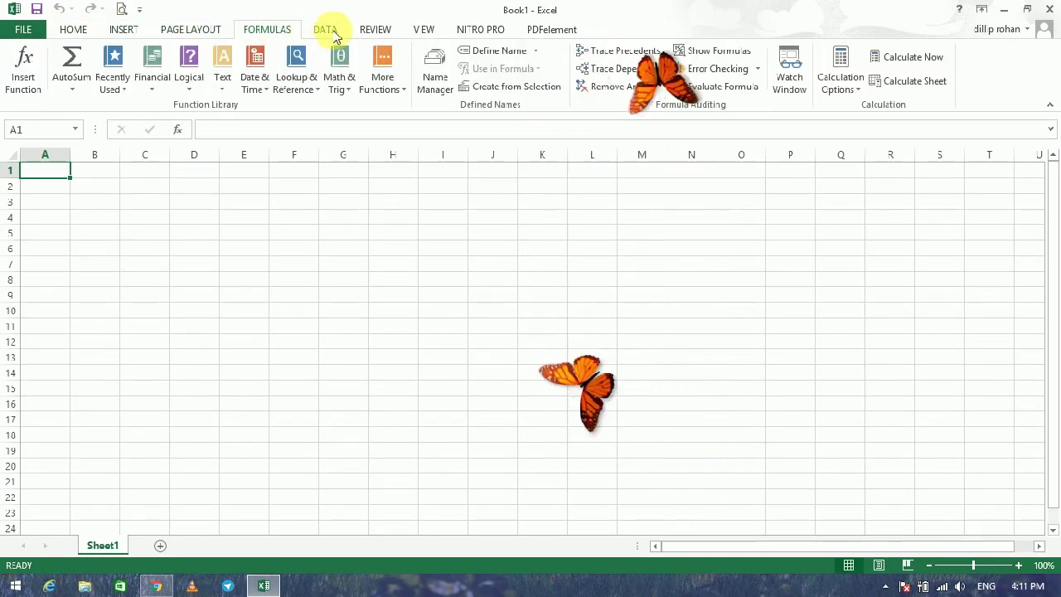
left_click(330, 29)
left_click(370, 30)
left_click(423, 29)
left_click(478, 29)
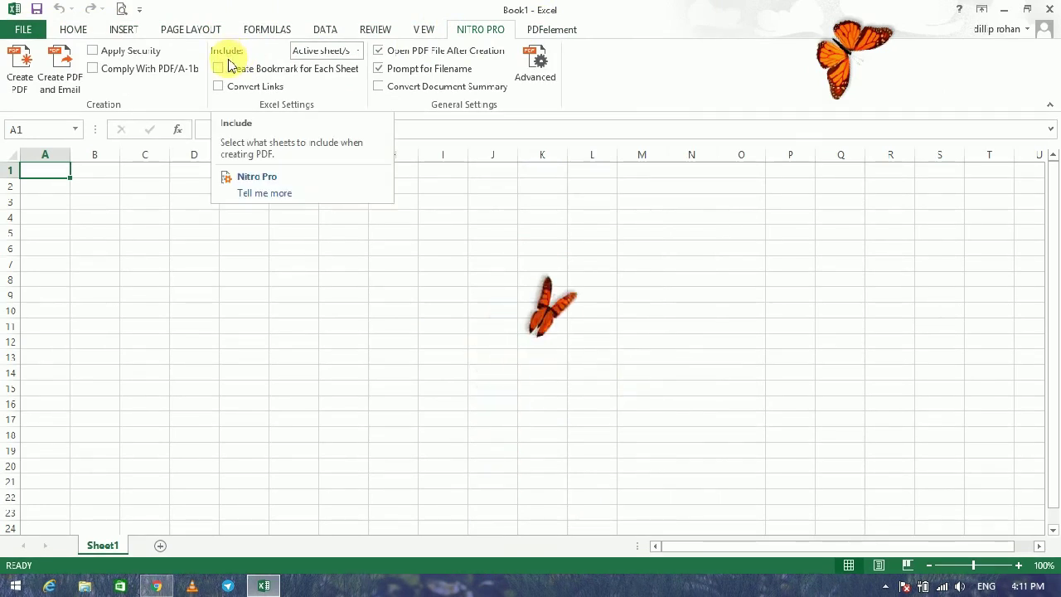
left_click(86, 32)
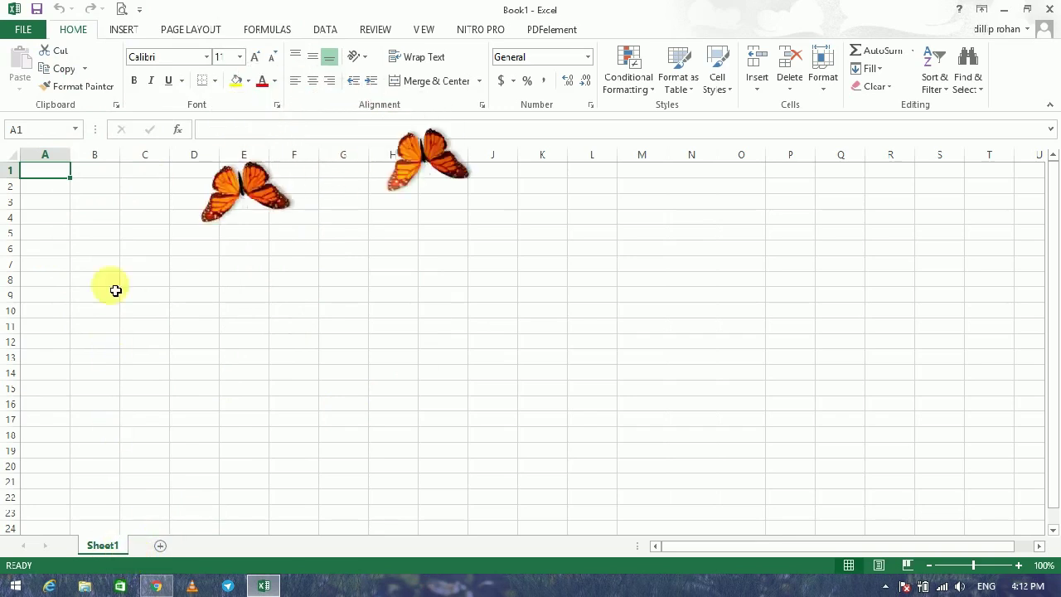
Select A1:F14, rename Sheet1 to BOOK, and add a new sheet.
mouse_move(50, 171)
left_mouse_down()
mouse_move(1003, 526)
mouse_move(1035, 529)
left_mouse_up()
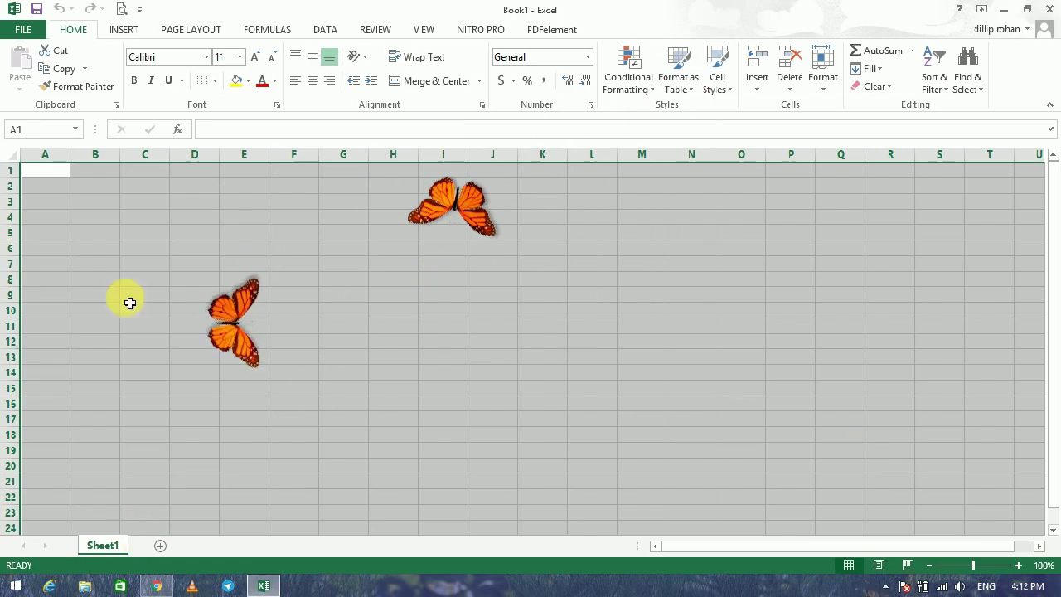
left_click_drag(56, 170, 298, 386)
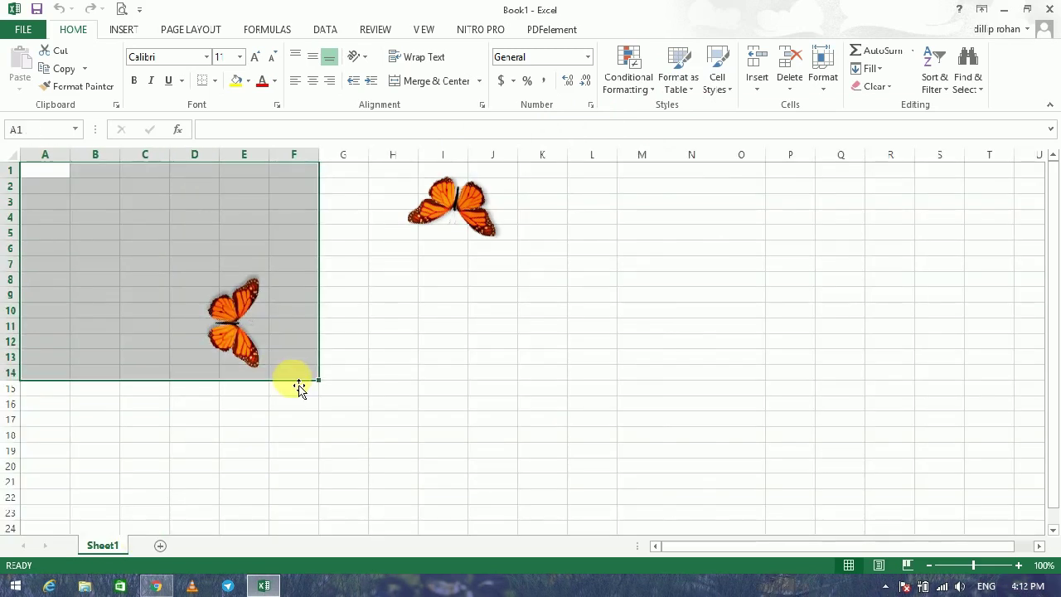
right_click(113, 559)
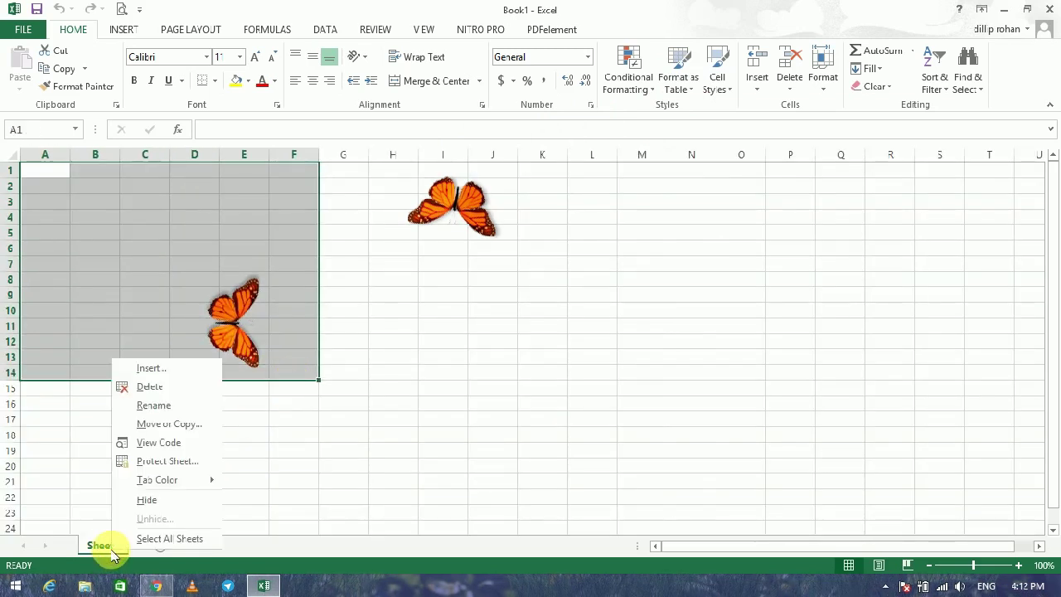
left_click(151, 406)
type("BOOK")
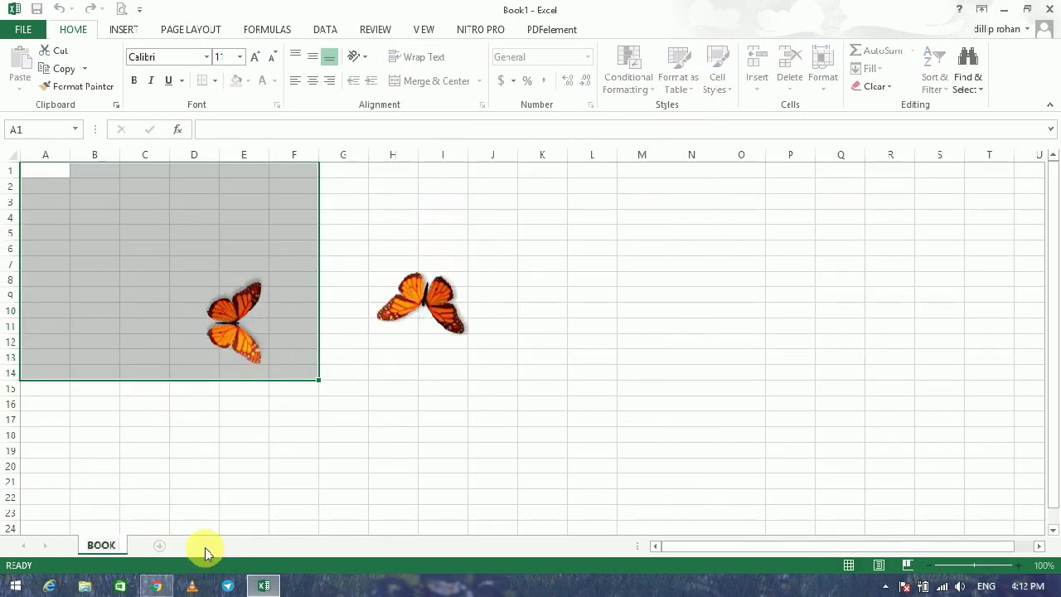
left_click(161, 548)
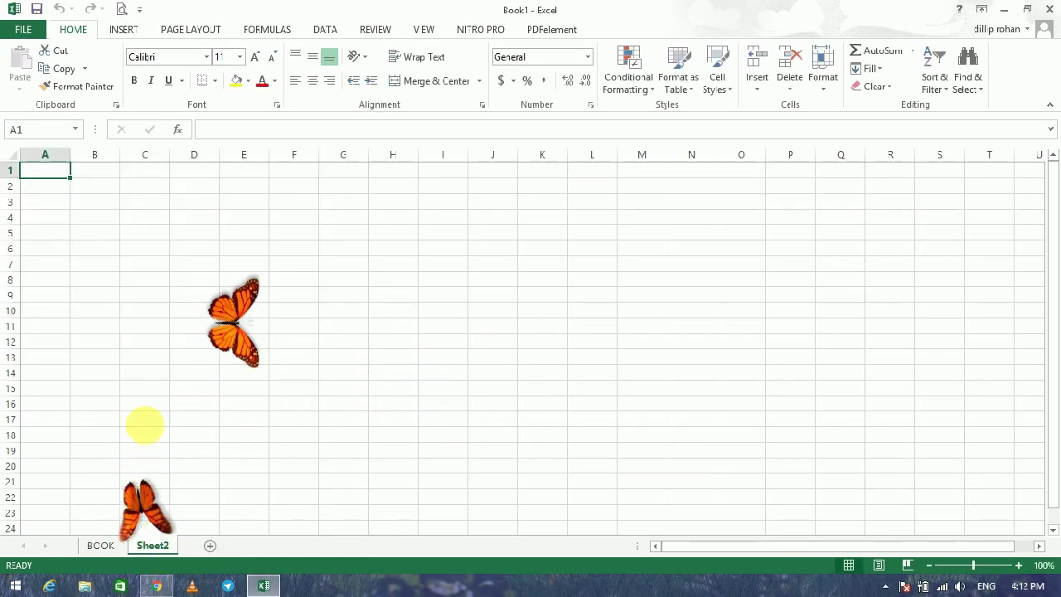
Rename Sheet2 to FEBURARY 2019.
left_click(103, 546)
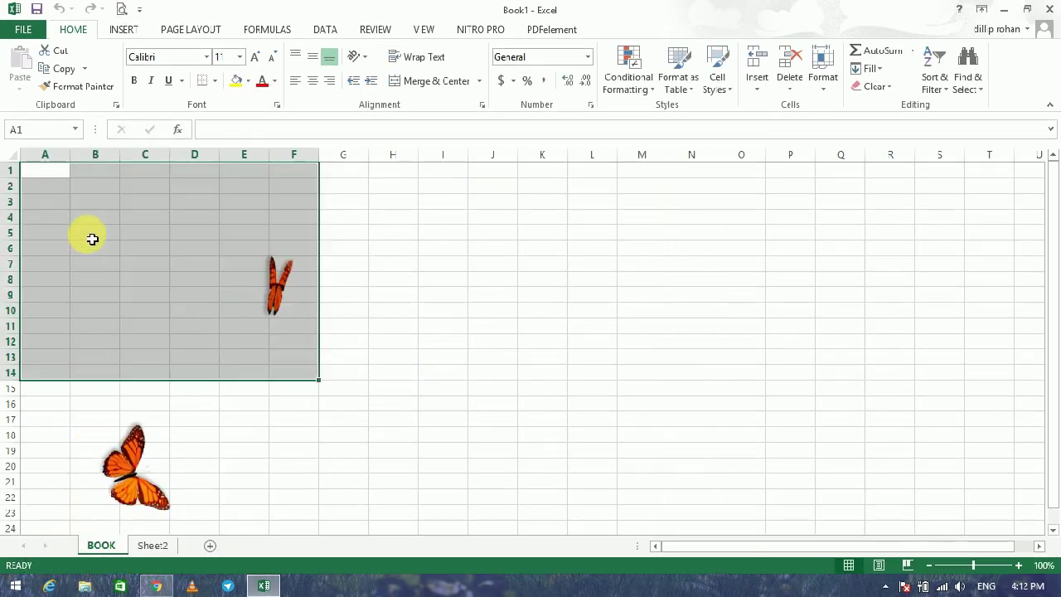
left_click(157, 546)
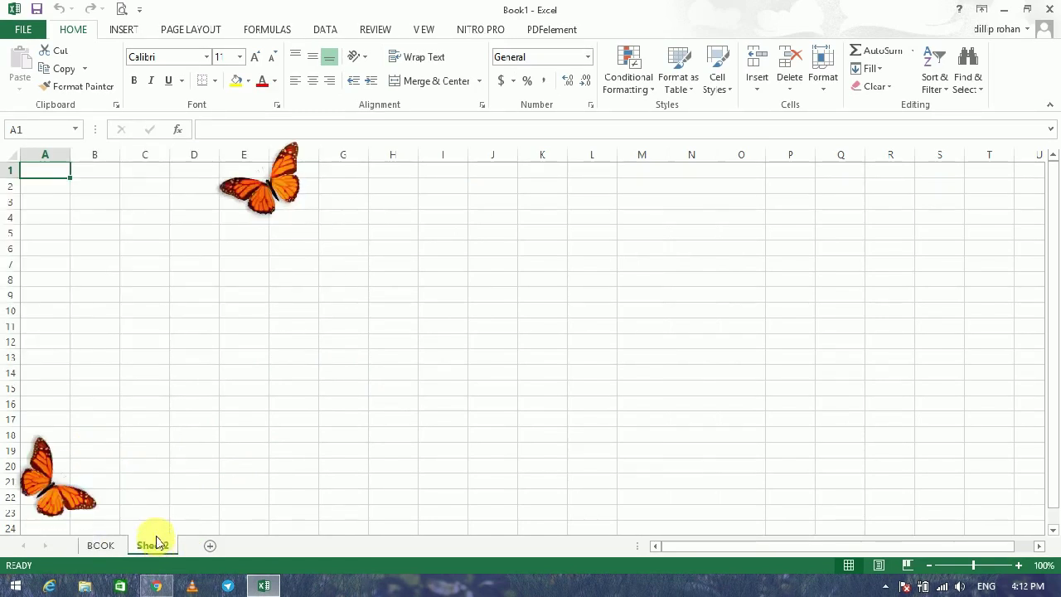
right_click(158, 547)
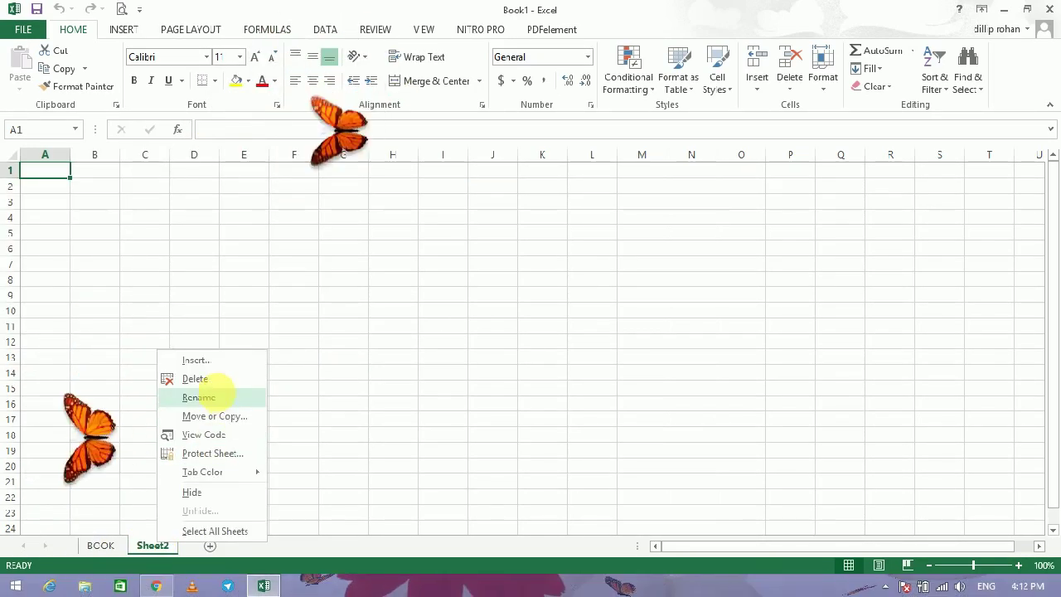
left_click(216, 397)
type("FEB")
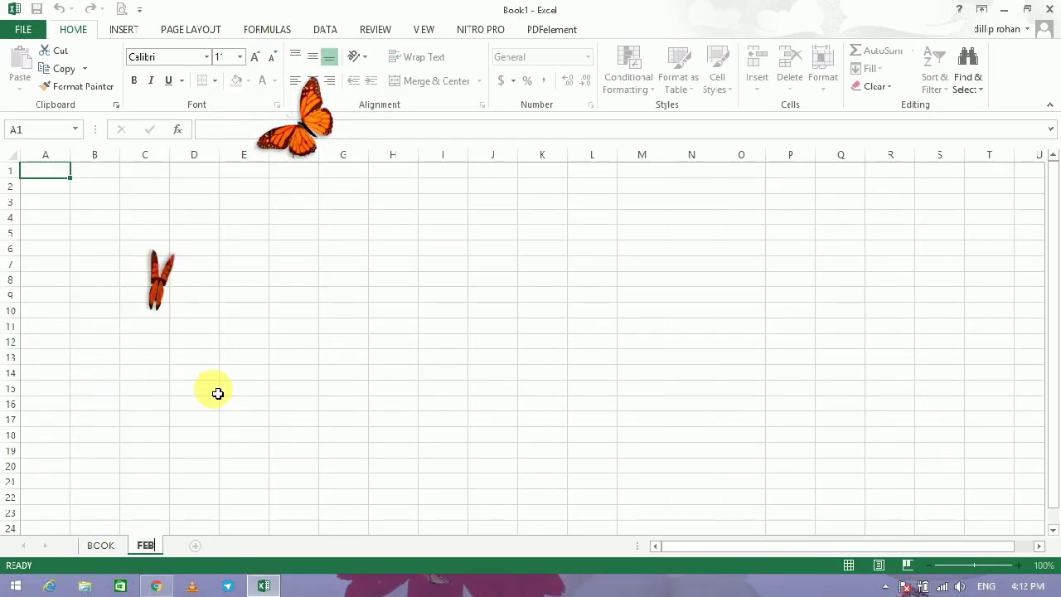
type("URARY")
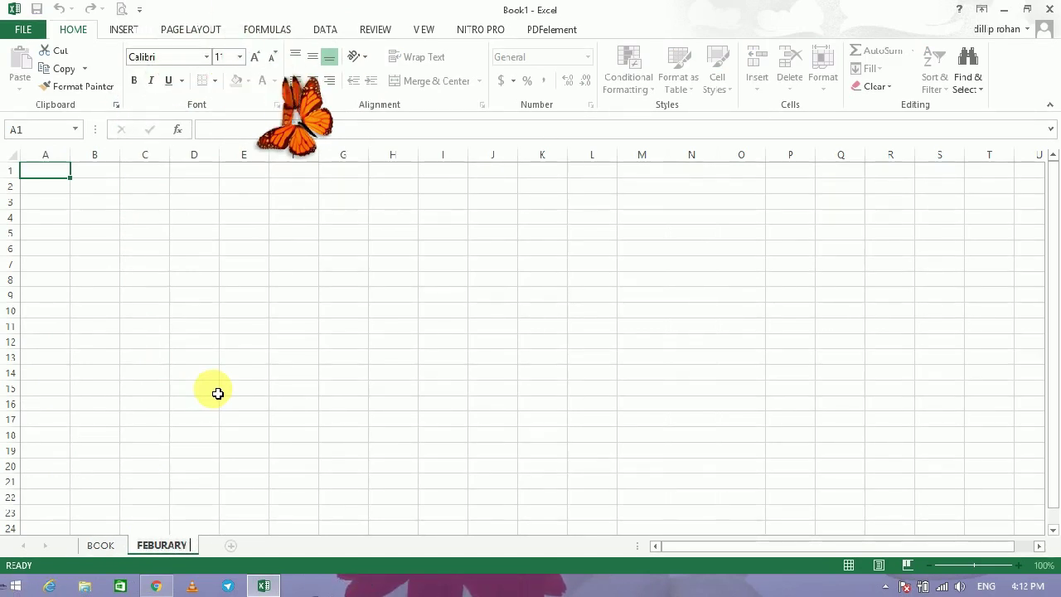
type("19")
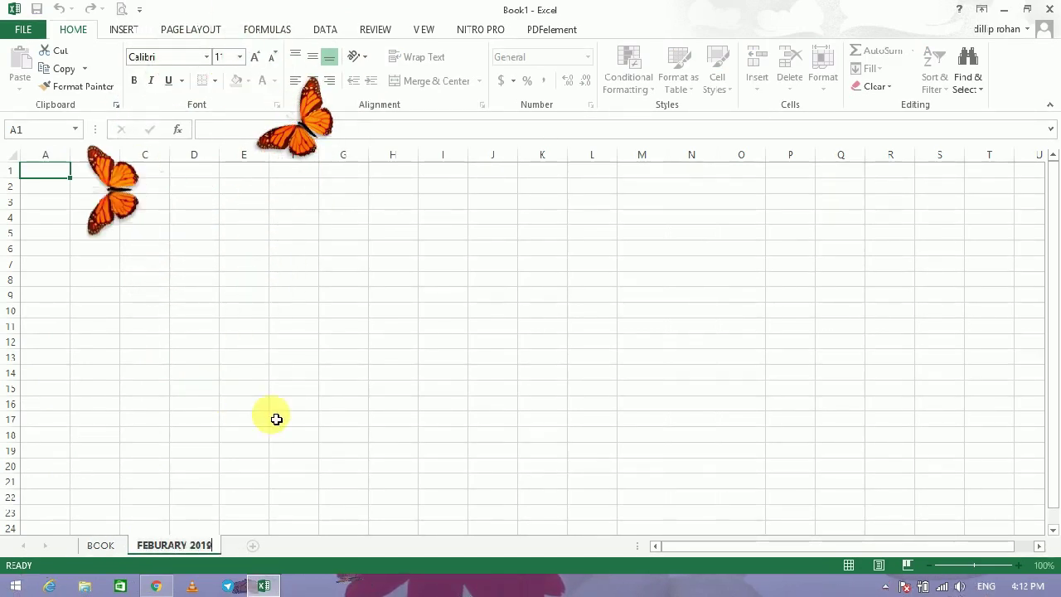
key("Return")
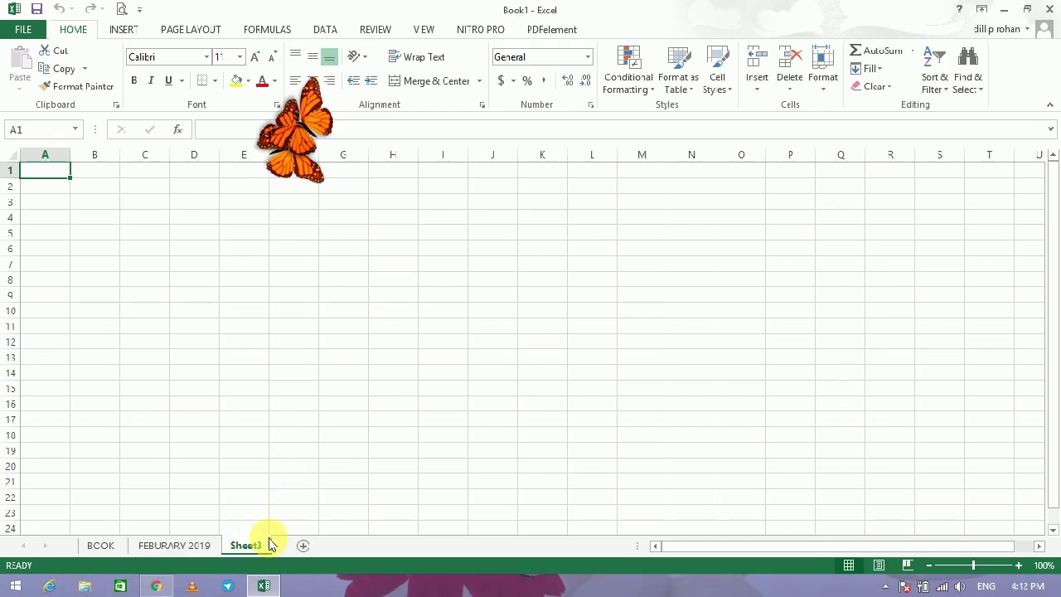
Rename Sheet3 to MARCHI and return to the FEBURARY 2019 sheet.
right_click(256, 548)
left_click(298, 400)
type("MARCHI")
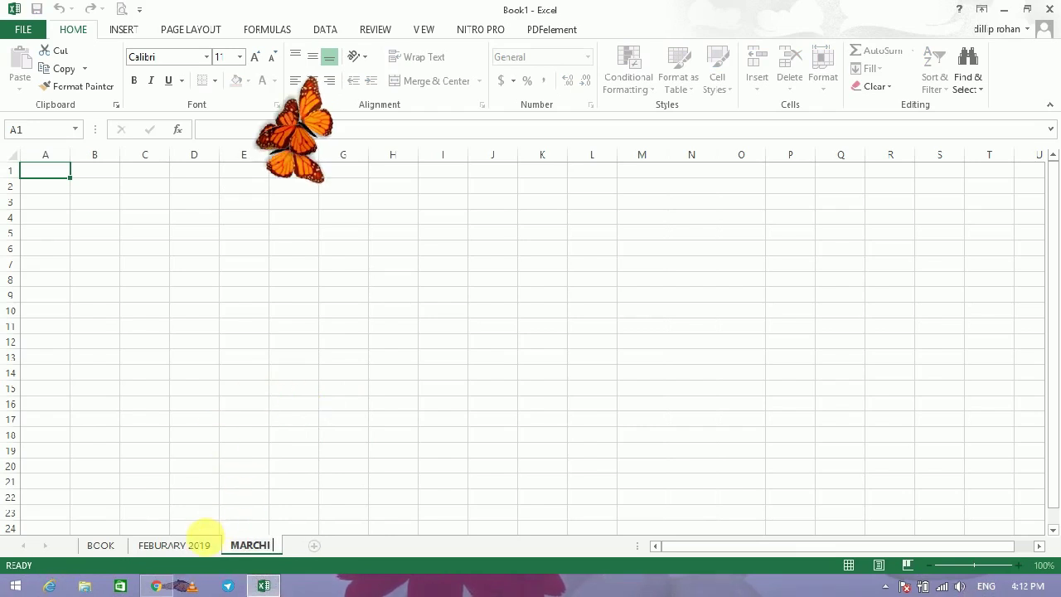
left_click(149, 547)
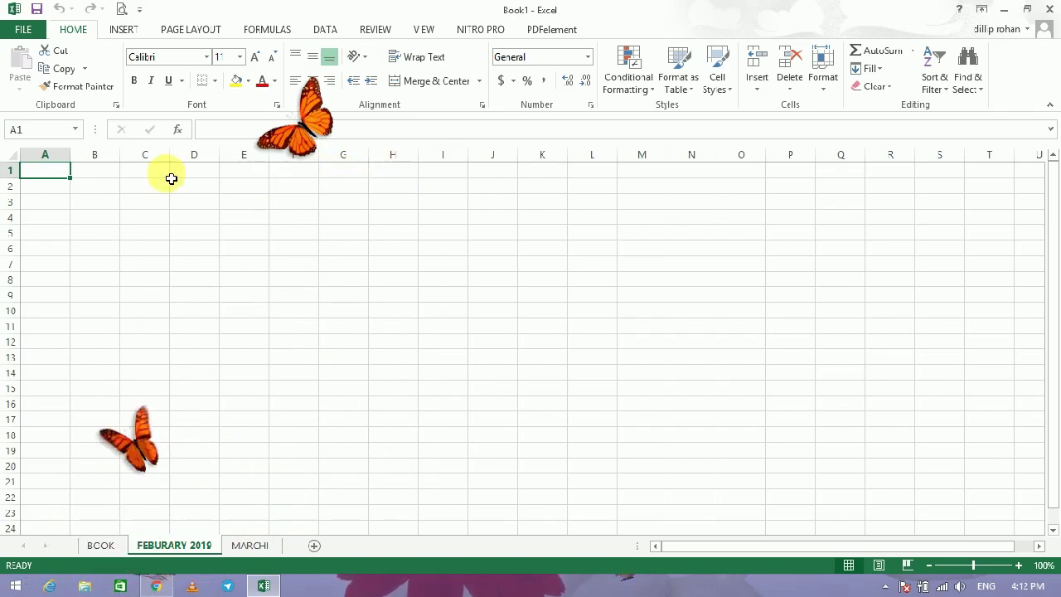
left_click(10, 170)
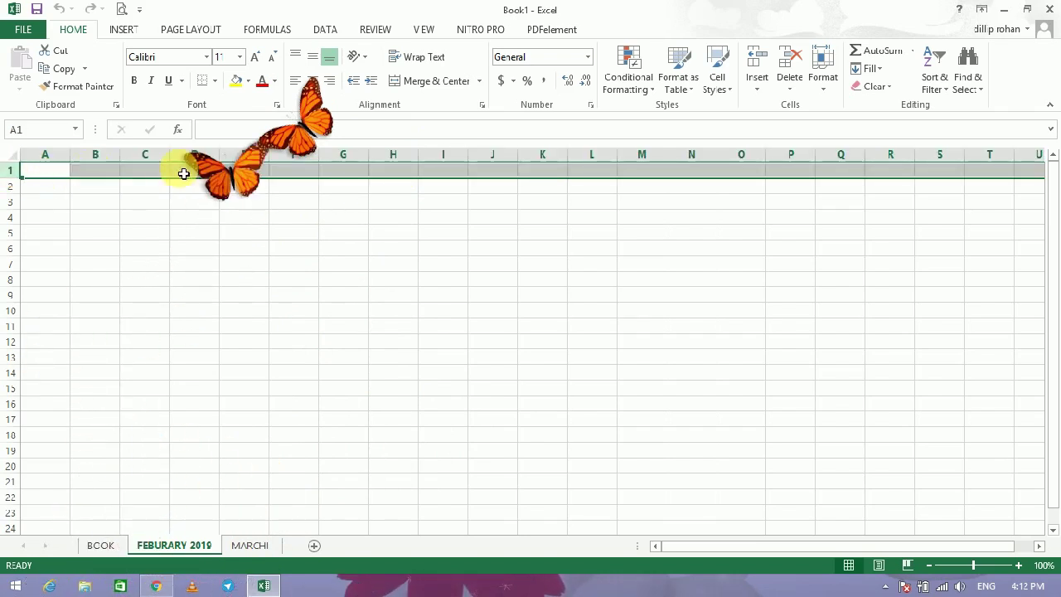
left_click(43, 175)
key("Return")
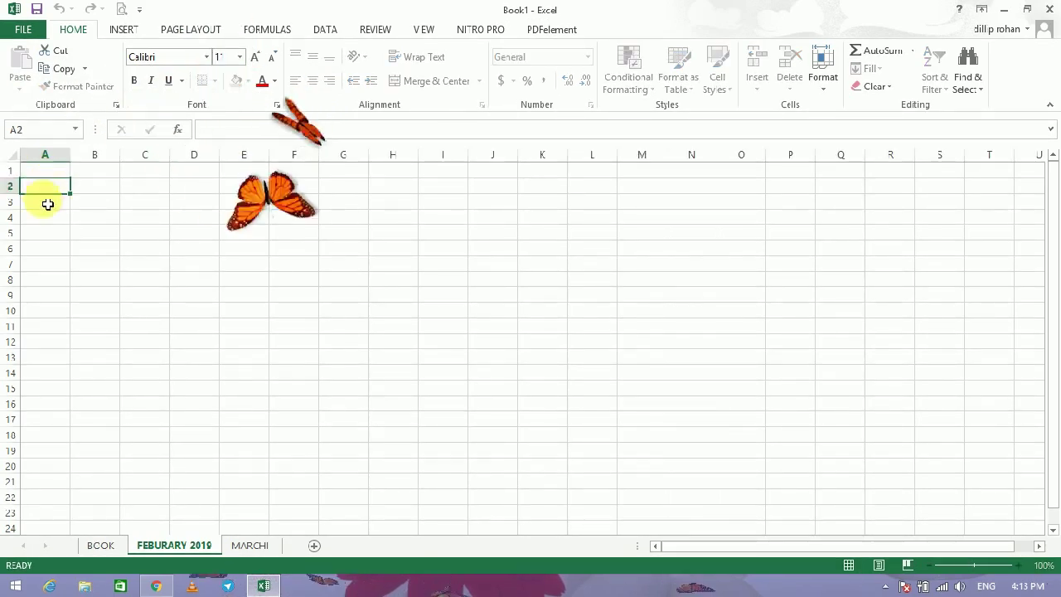
left_click(127, 216)
left_click(154, 207)
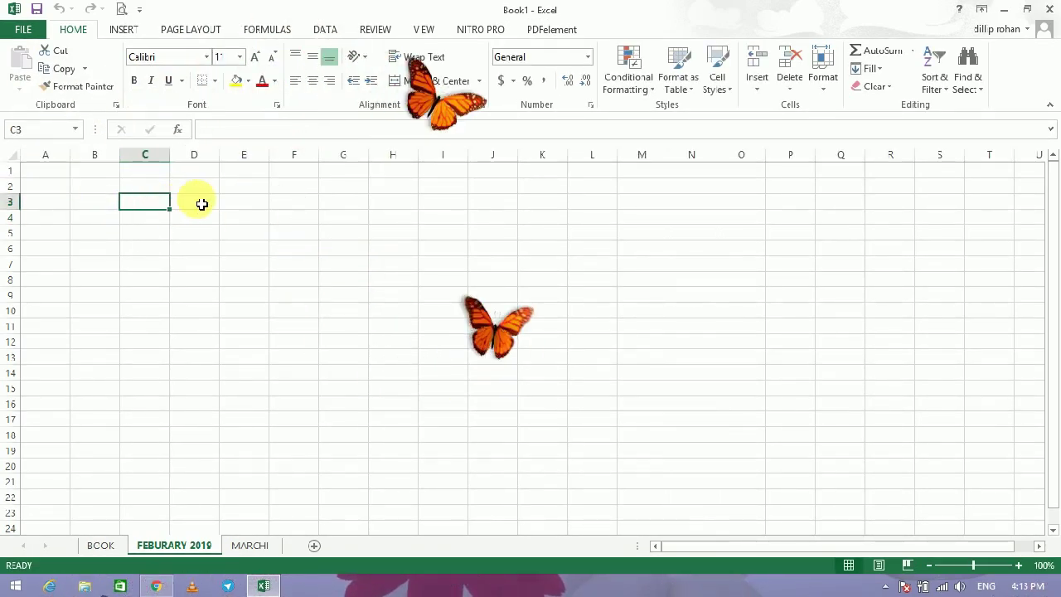
left_click(202, 204)
left_click(243, 207)
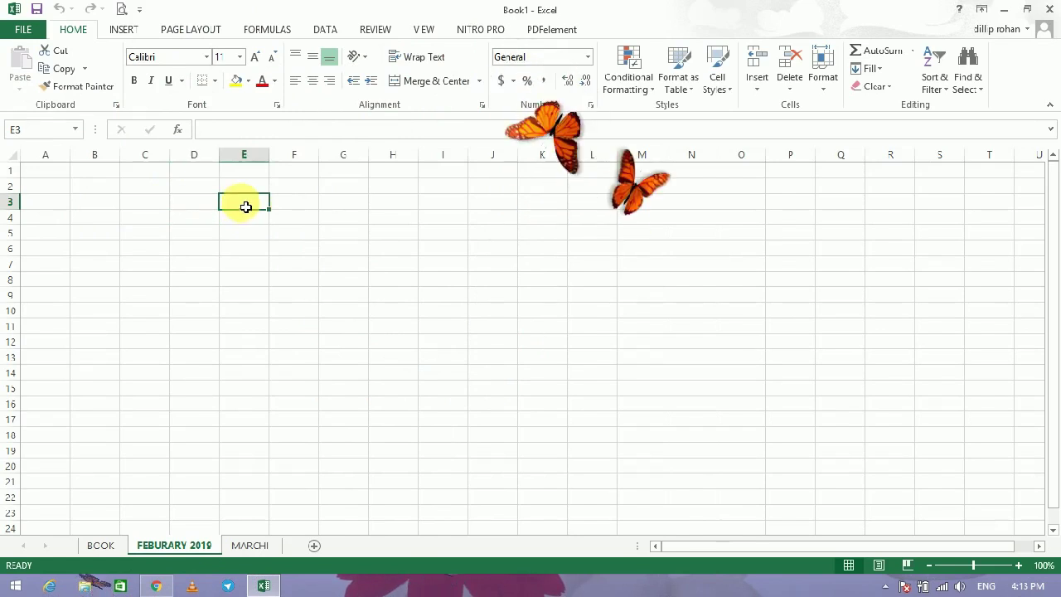
left_click(300, 214)
left_click(290, 231)
left_click(309, 204)
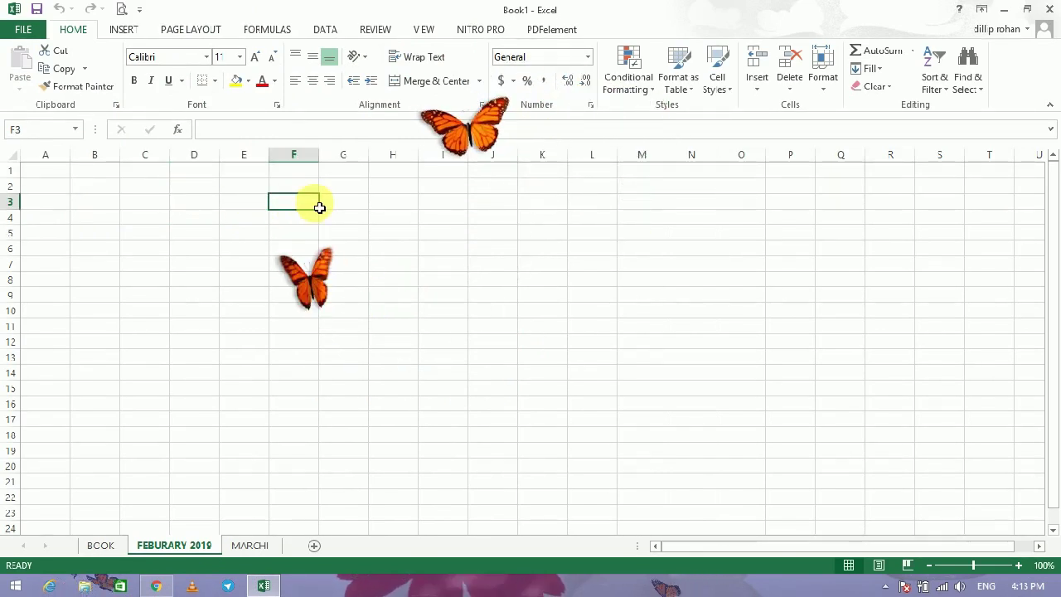
left_click(67, 170)
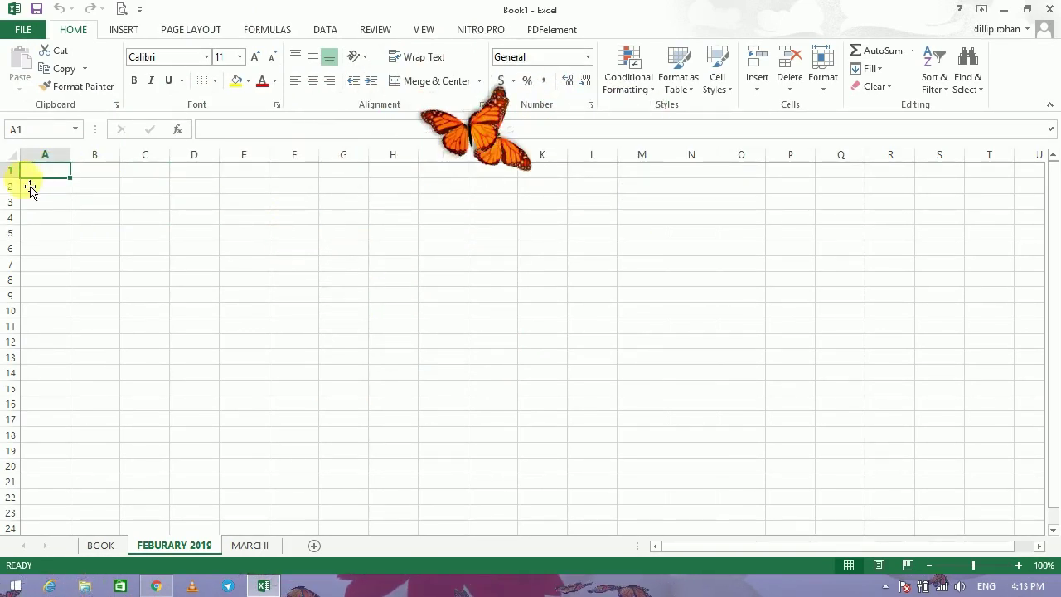
left_click(11, 170)
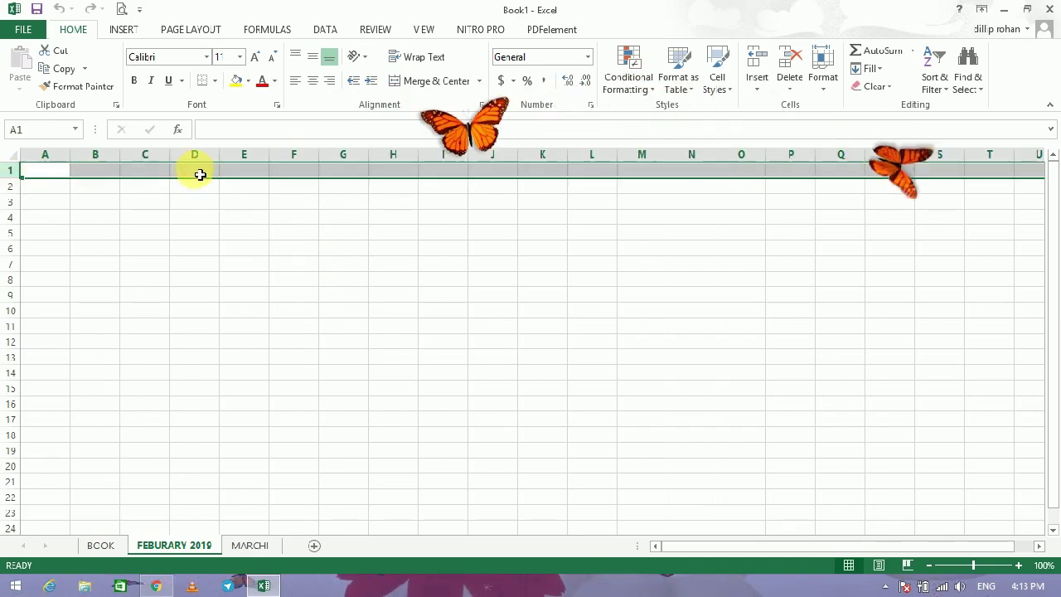
left_click(95, 155)
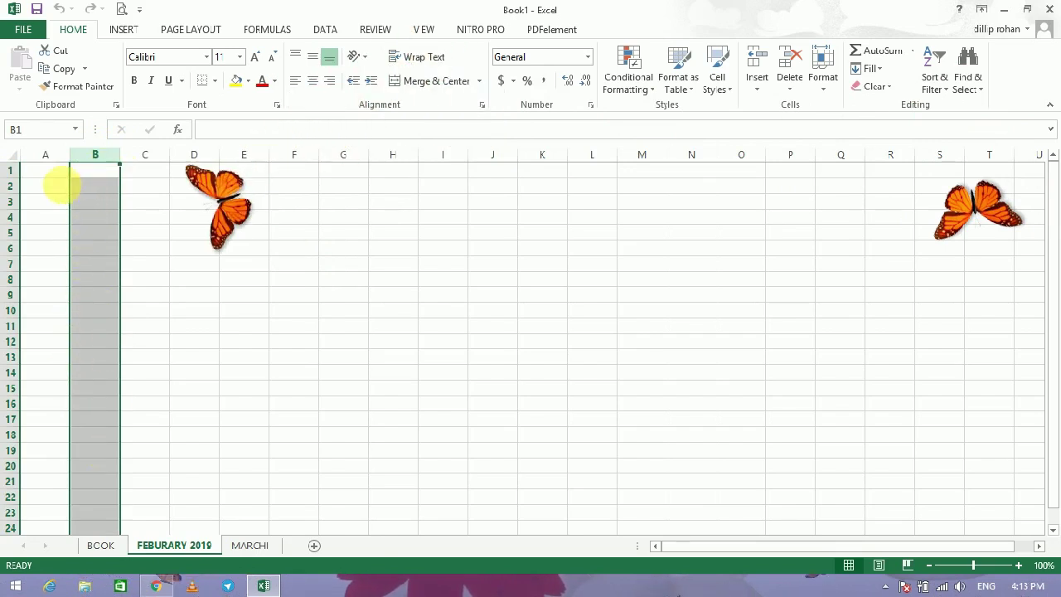
left_click(13, 186)
left_click(43, 202)
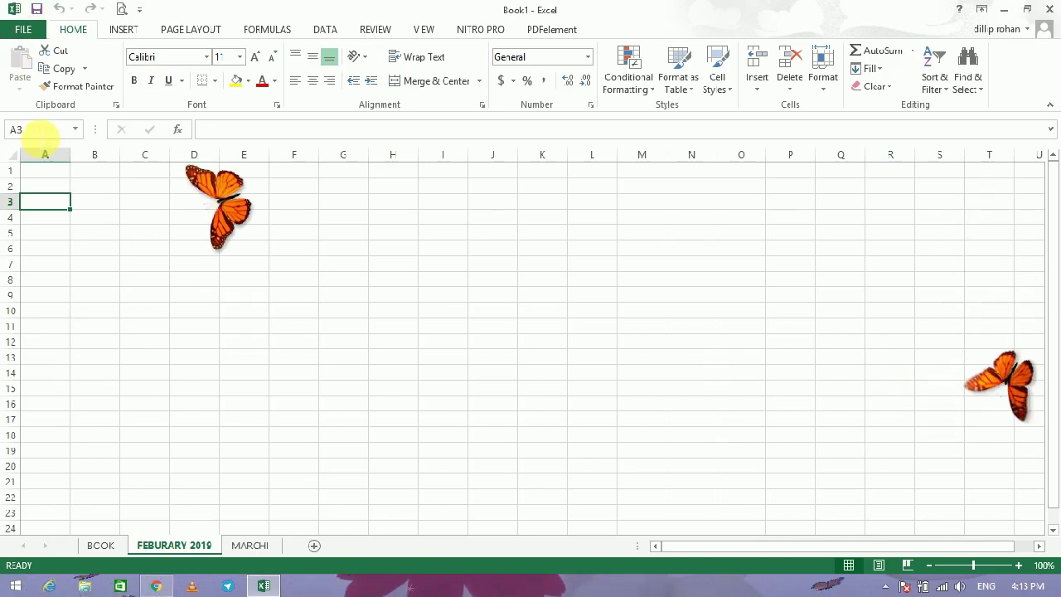
left_click(42, 130)
type("1")
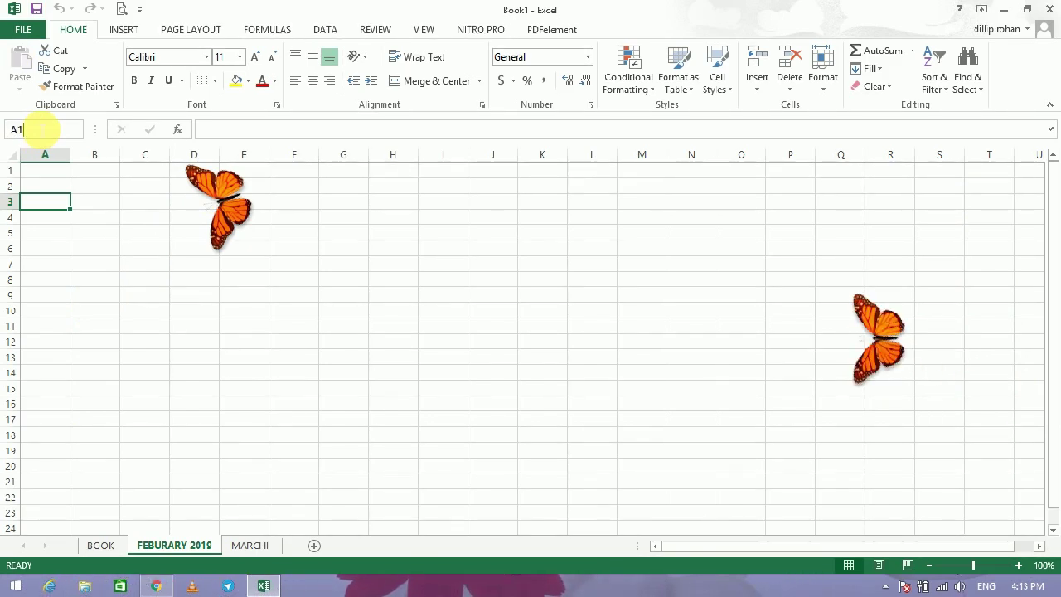
Enter A10000000 in the Name Box, then type DGDG into cell A1 via the formula bar.
type("0000000")
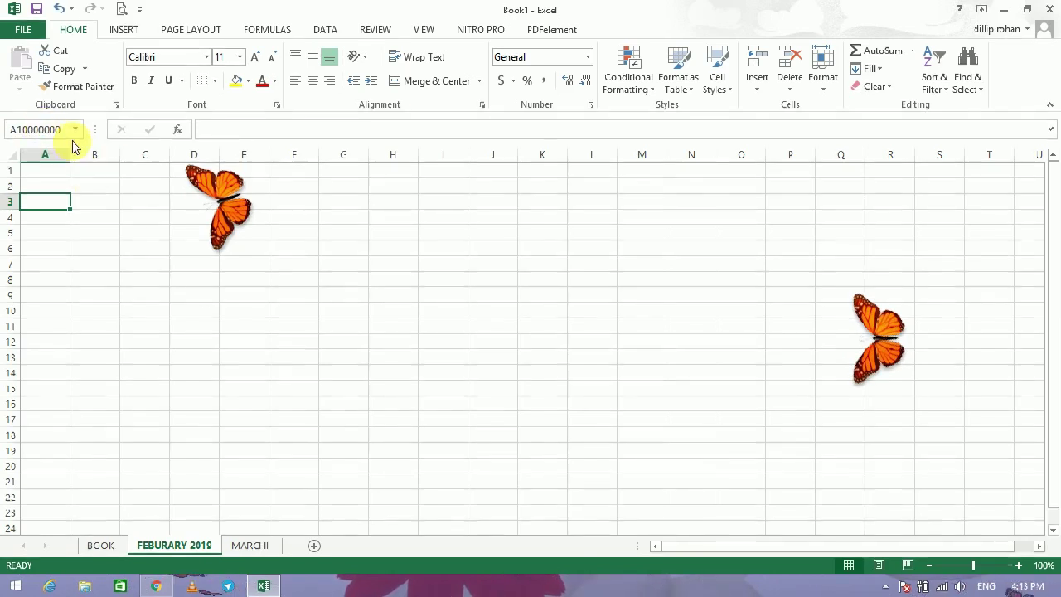
left_click(42, 166)
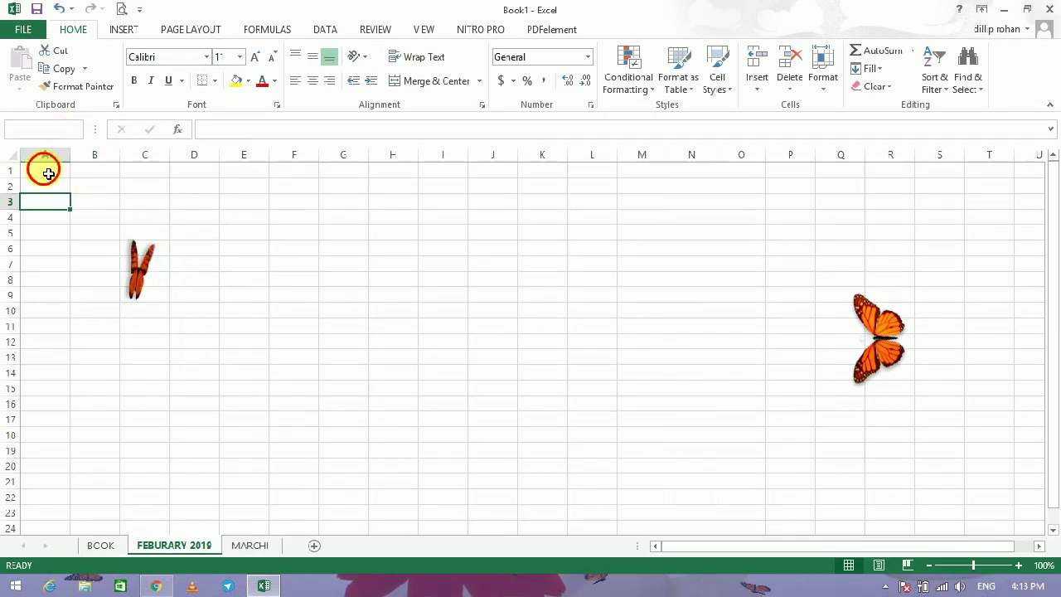
left_click(49, 129)
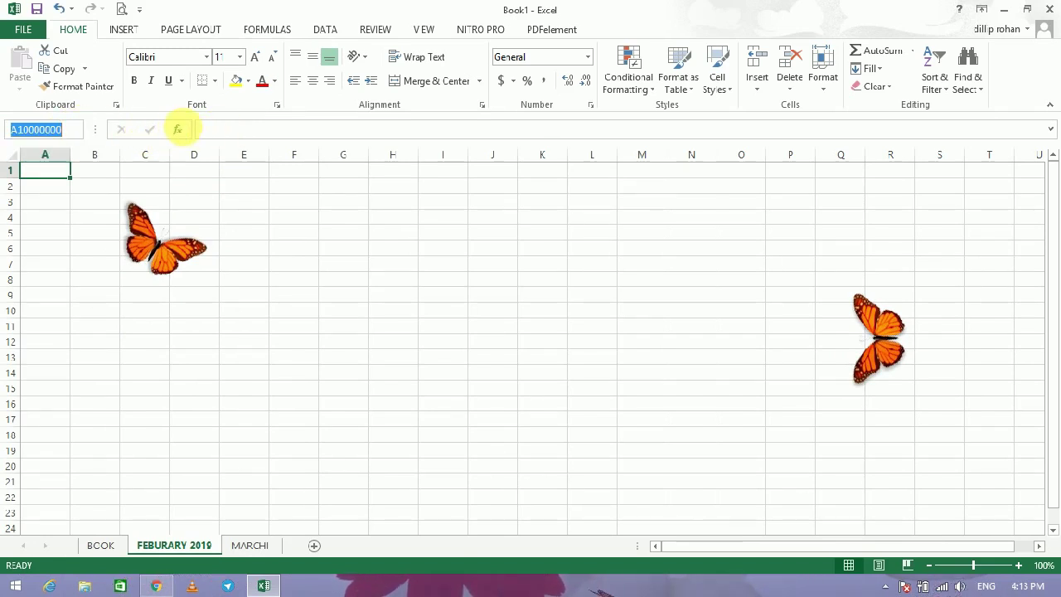
left_click(247, 130)
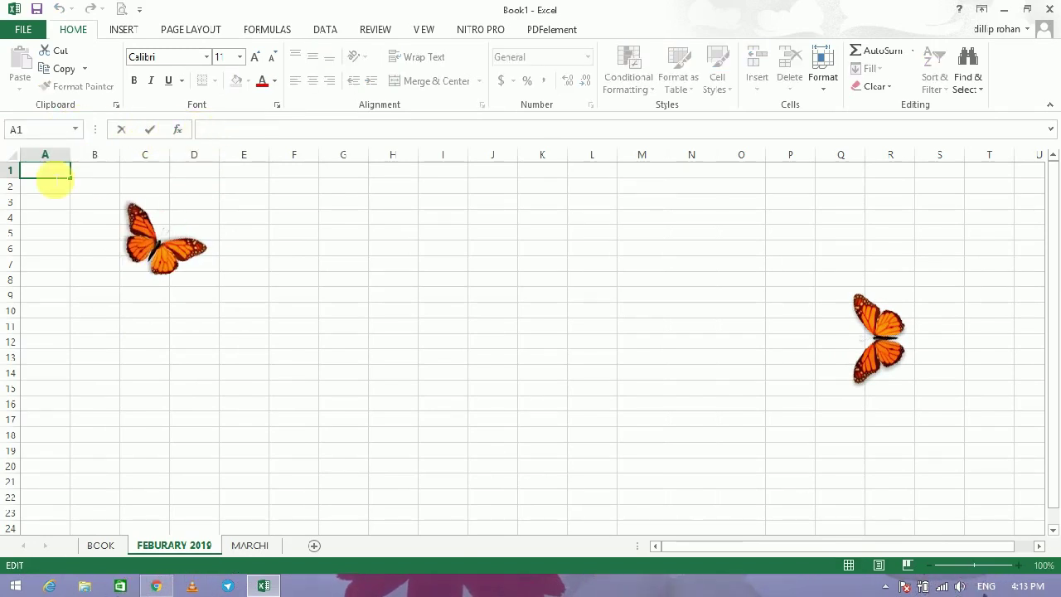
type("DGDG")
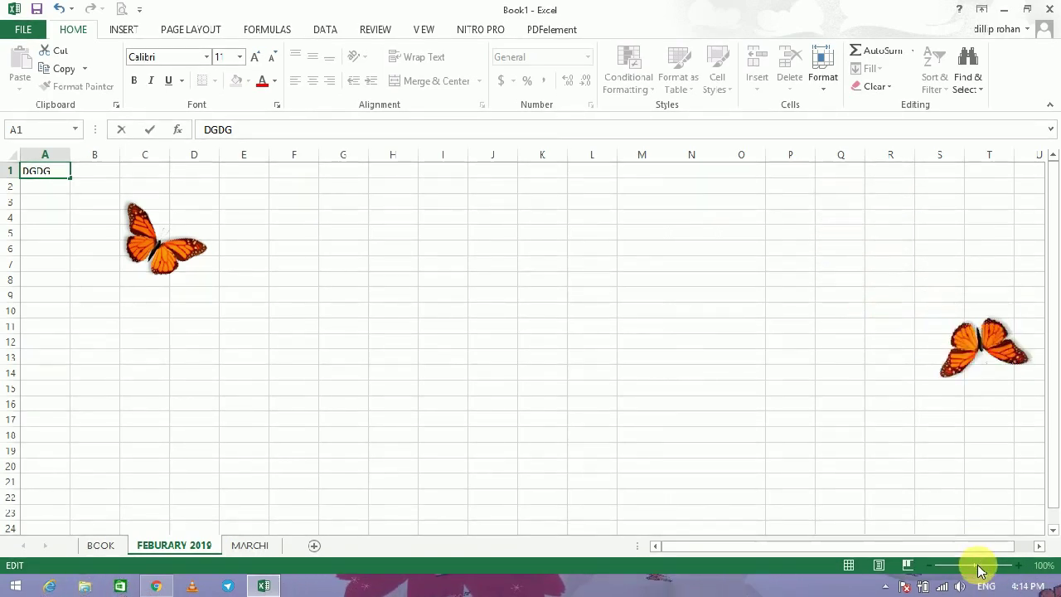
Commit the A1 entry, zoom the sheet to 190%, and select cell A6.
left_click(806, 420)
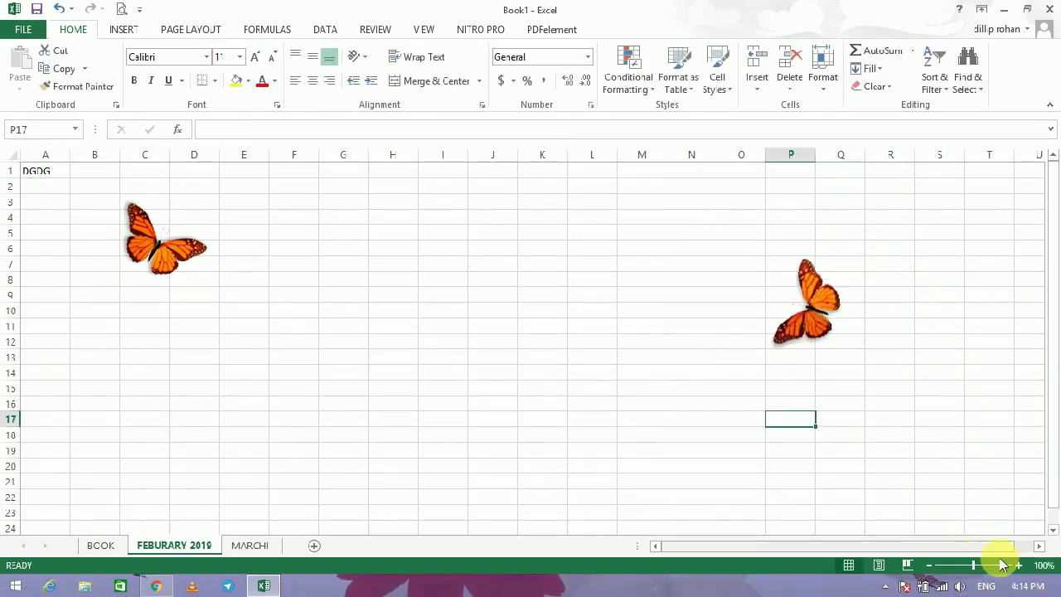
left_click(983, 566)
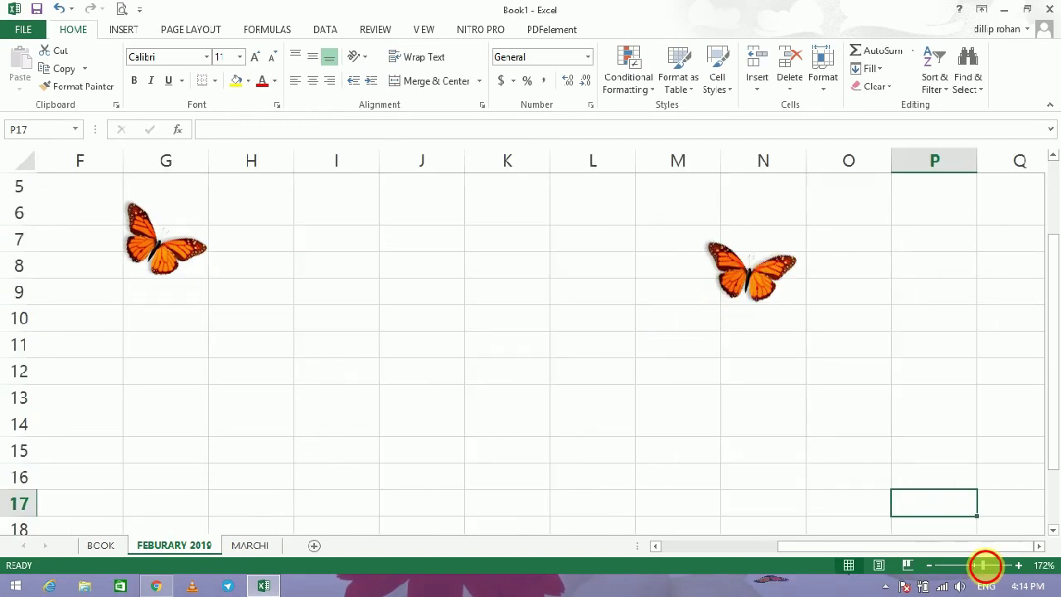
left_click_drag(983, 566, 990, 565)
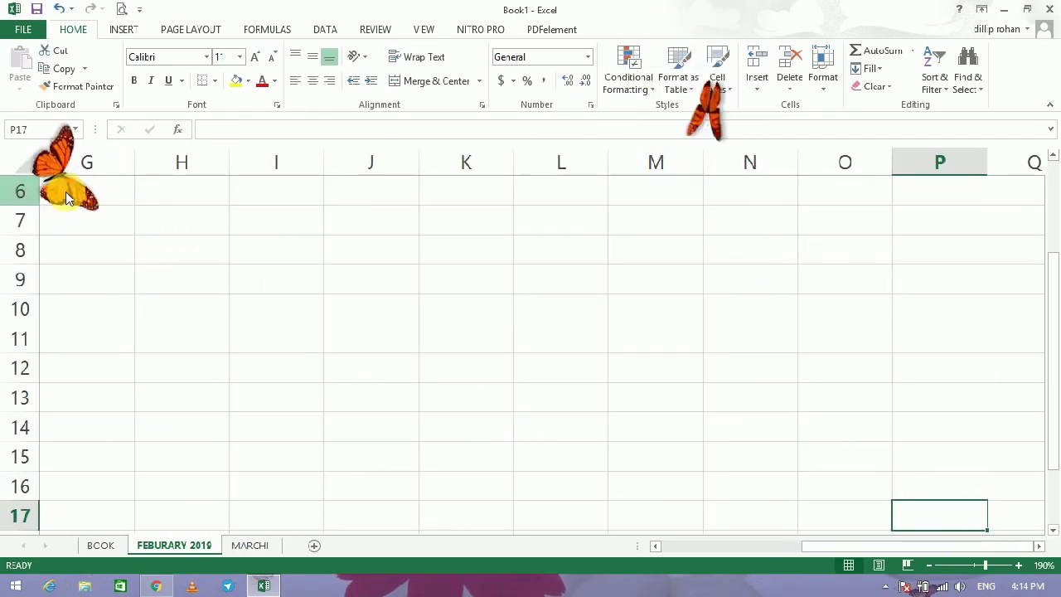
left_click(67, 193)
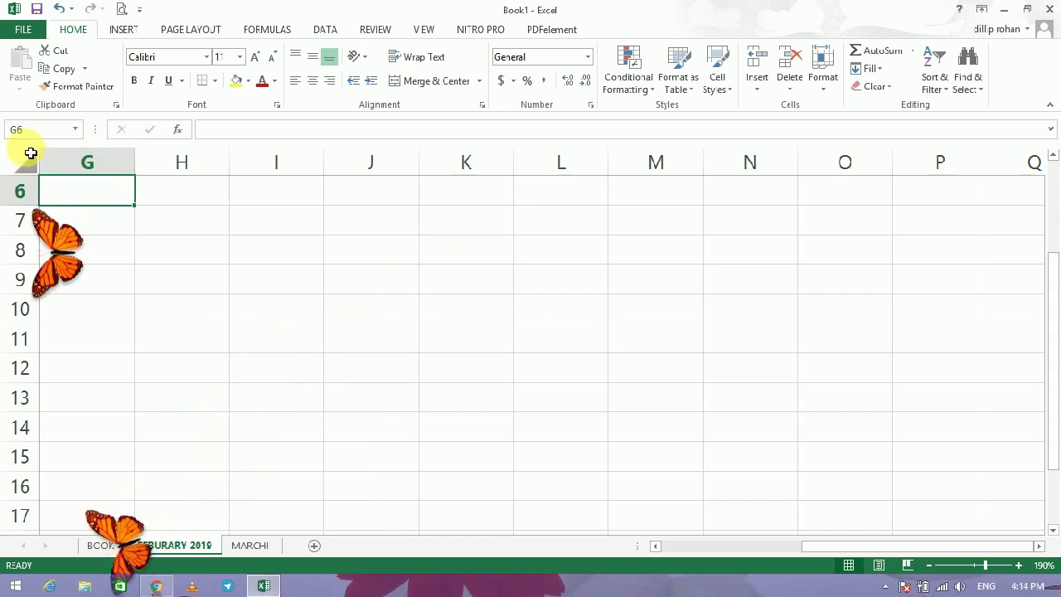
left_click_drag(858, 546, 693, 572)
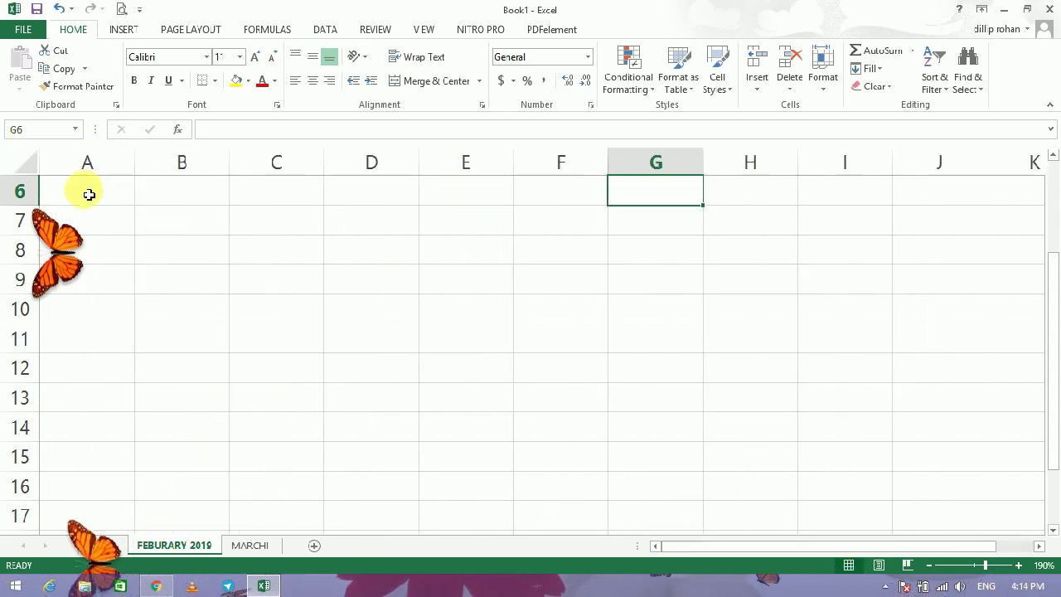
left_click(89, 200)
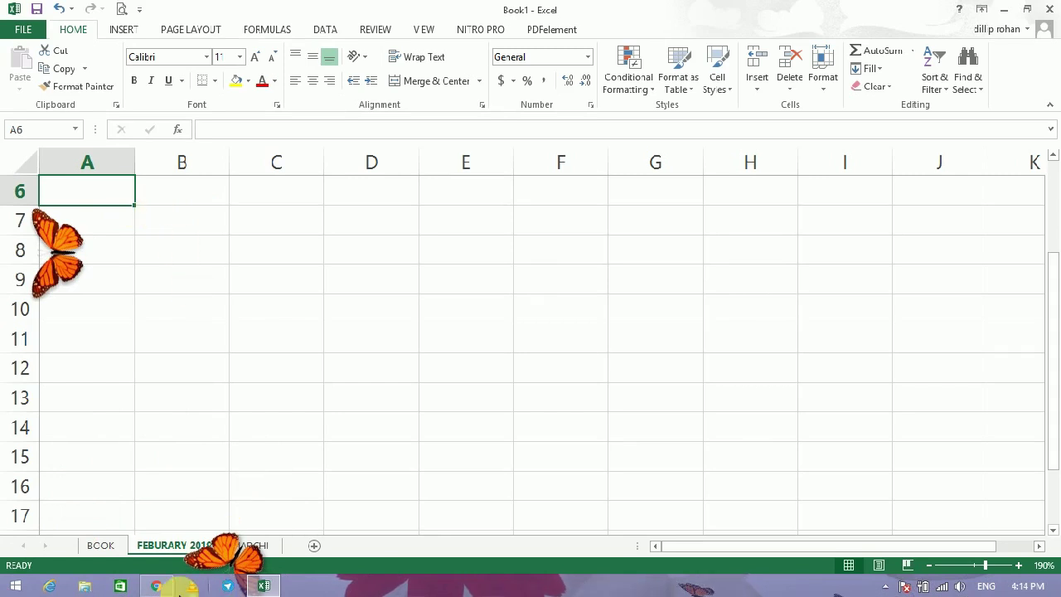
In Chrome, scroll the OSSSC computer book page and finish on the BEST ENGLISH GRAMMAR BOOK tab.
left_click(158, 587)
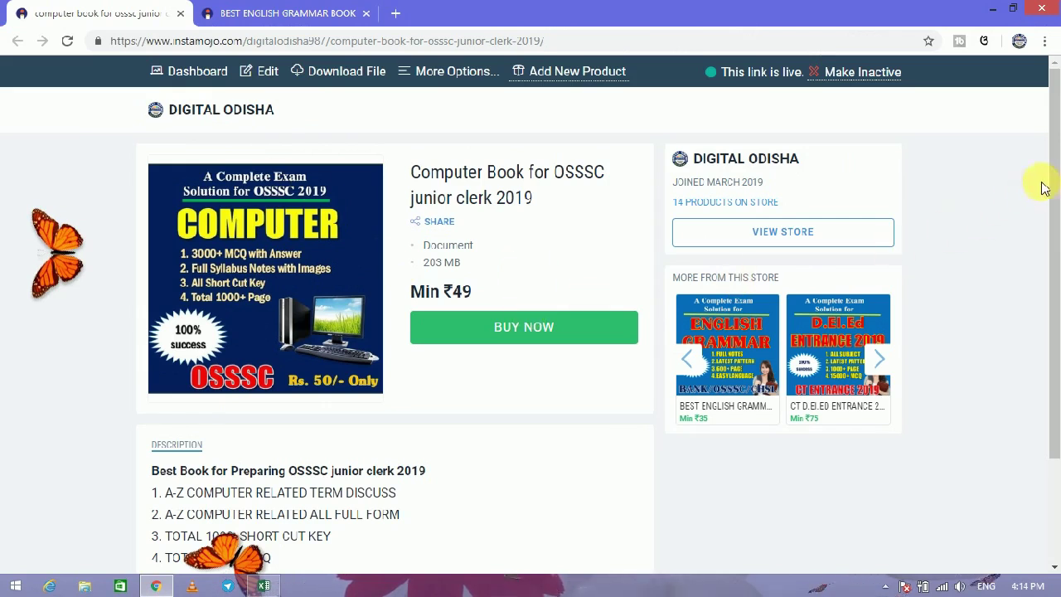
left_click_drag(1055, 188, 1057, 244)
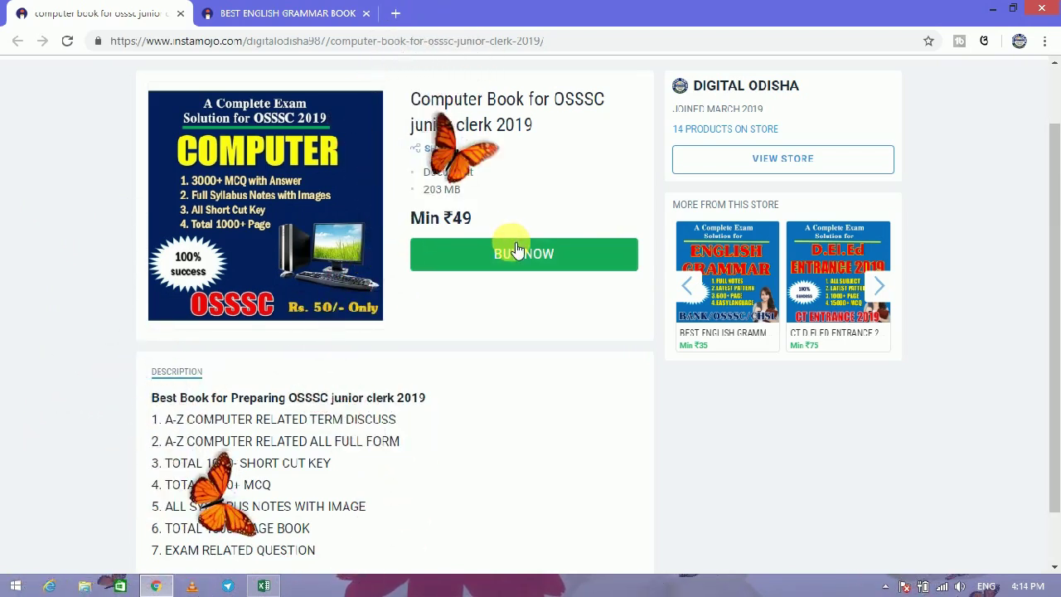
left_click(262, 11)
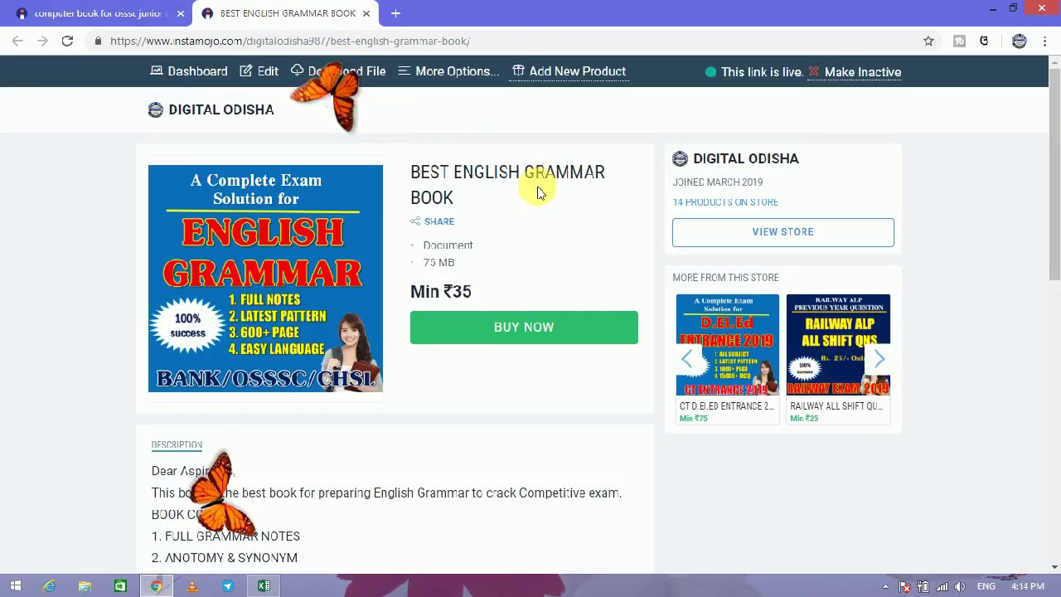
left_click(129, 11)
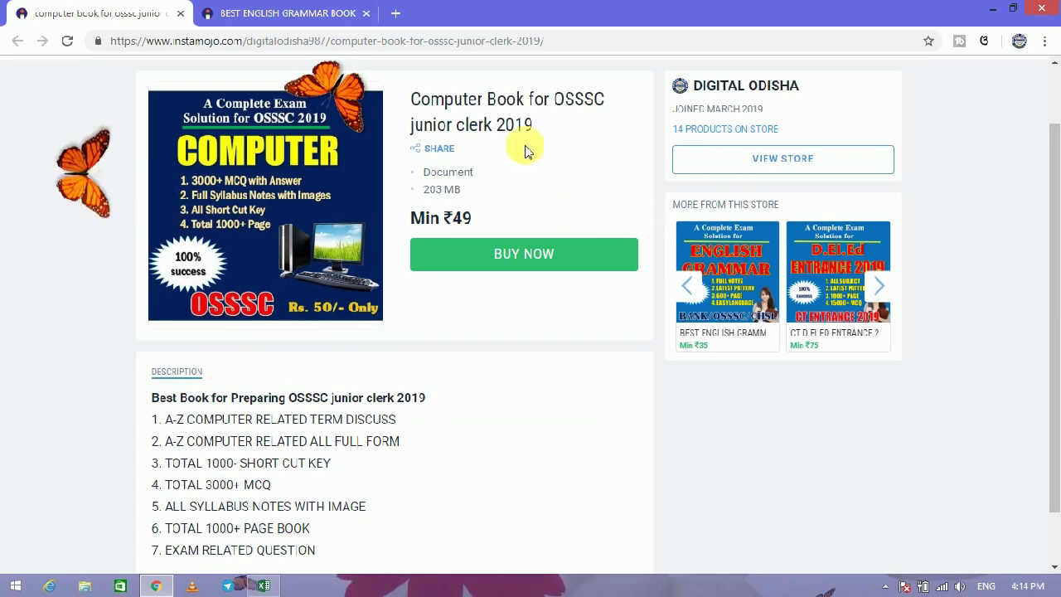
left_click(315, 12)
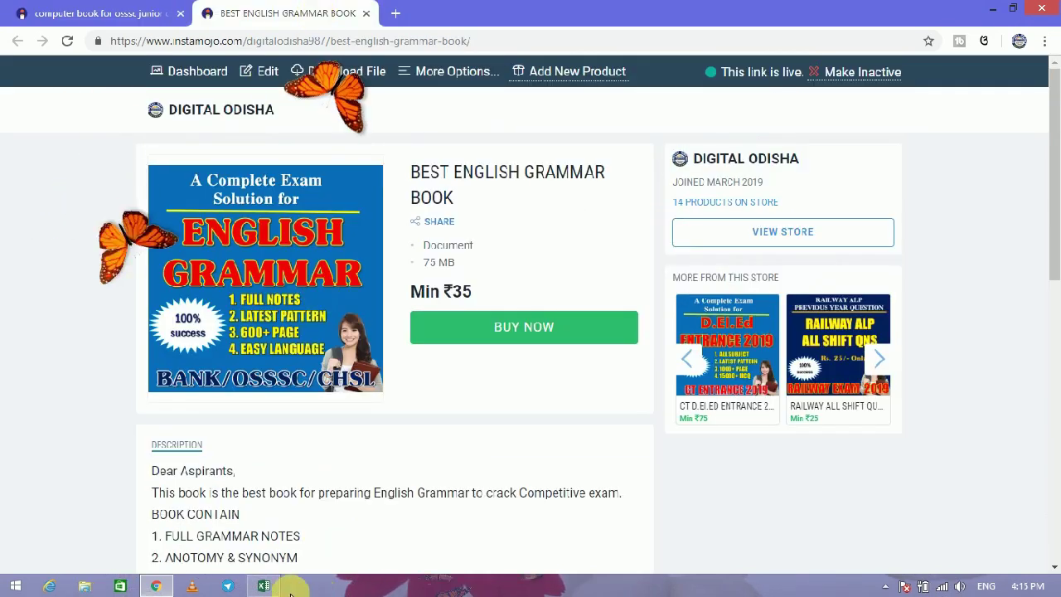
Enter a first name in A6 and DIGITAL ODISHA in B6.
left_click(265, 585)
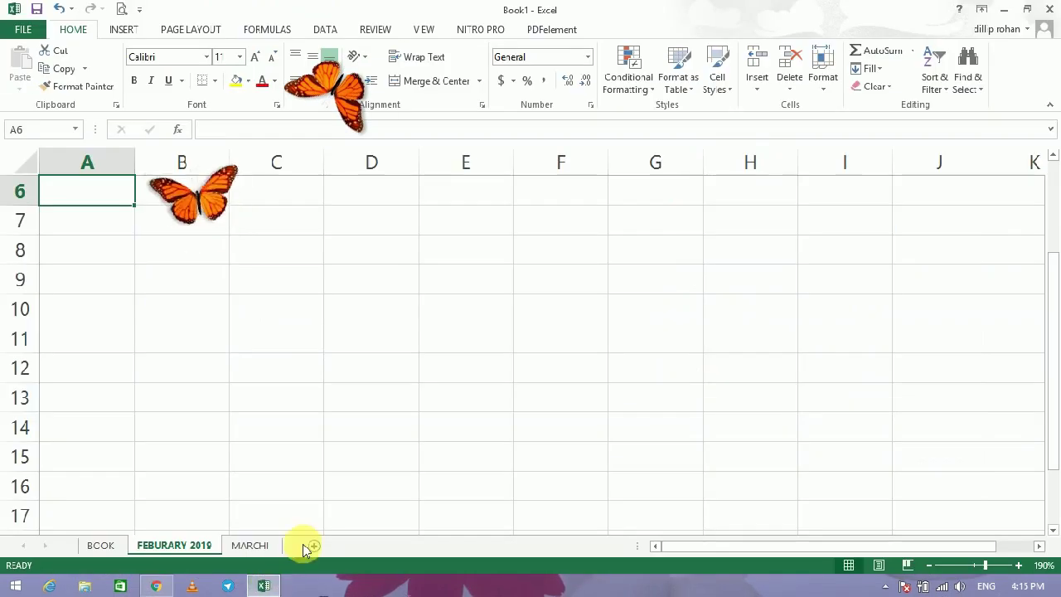
left_click(96, 193)
type("DILLIP")
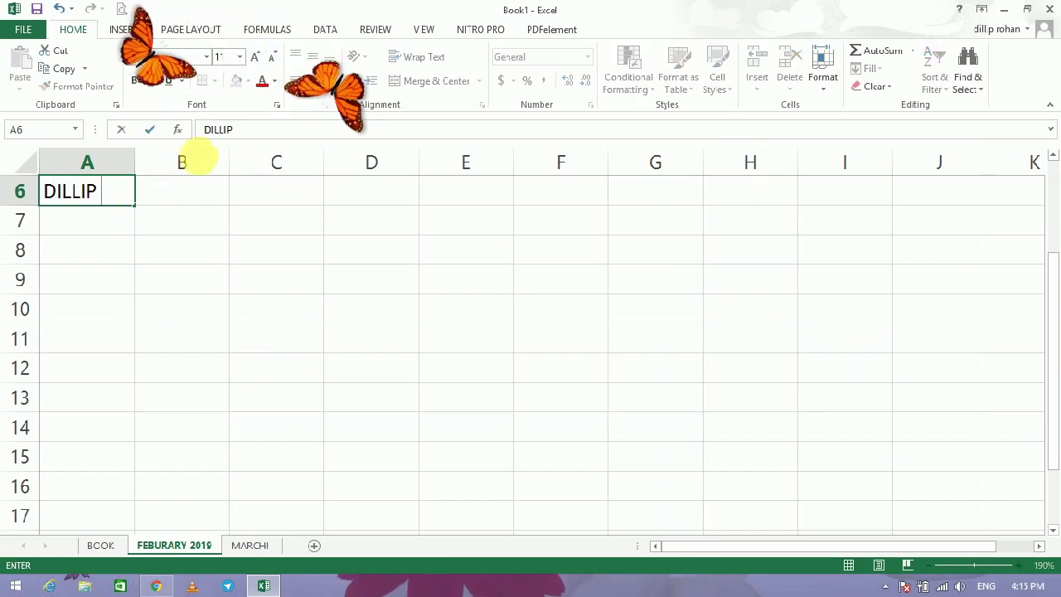
left_click(182, 196)
type("DIGI")
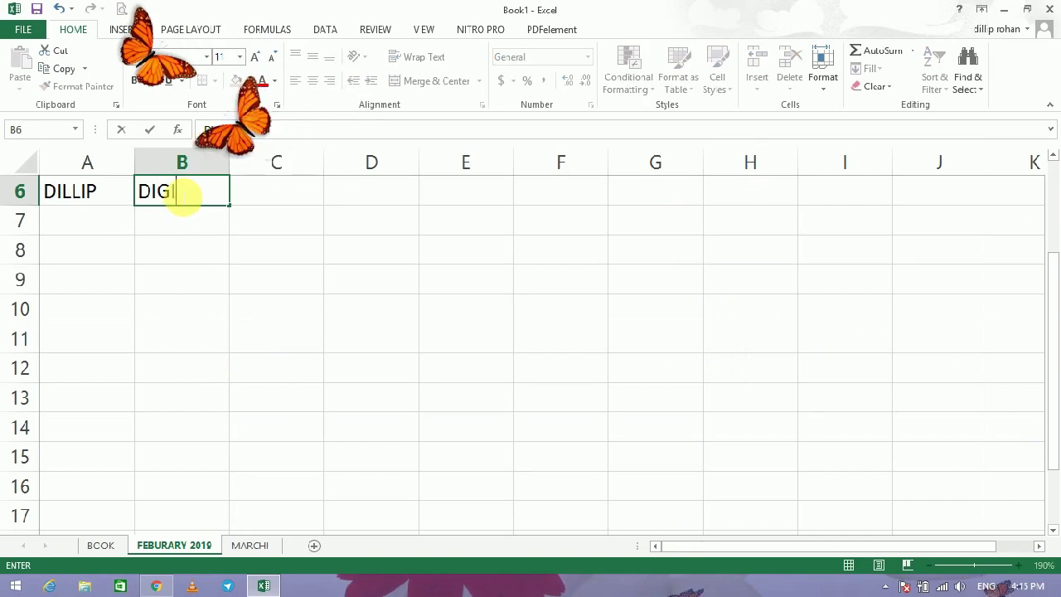
type("TAL ODID")
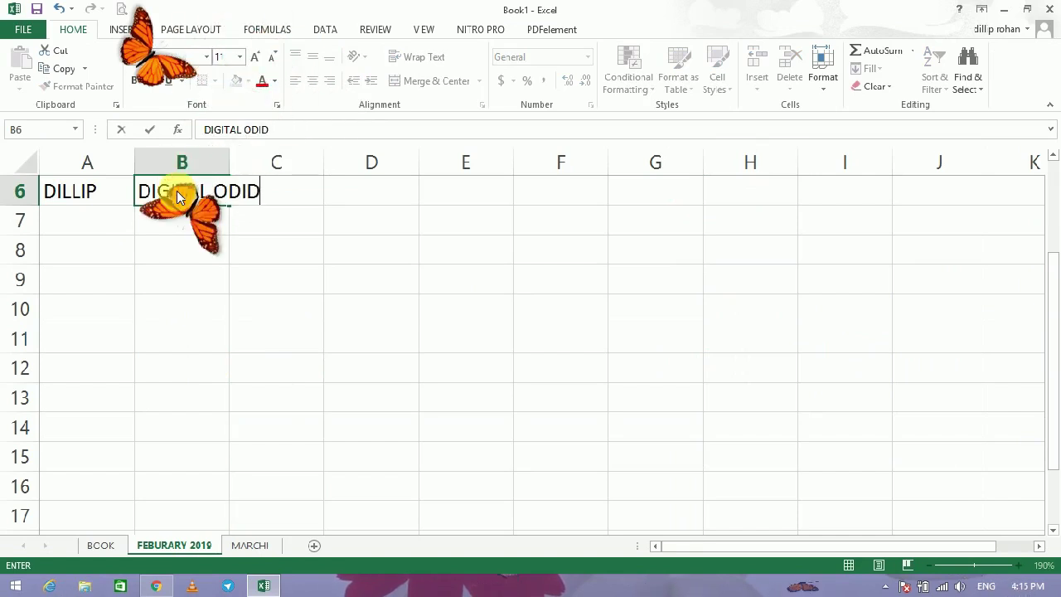
type("HSA")
key("BackSpace")
key("BackSpace")
key("BackSpace")
key("BackSpace")
type("S")
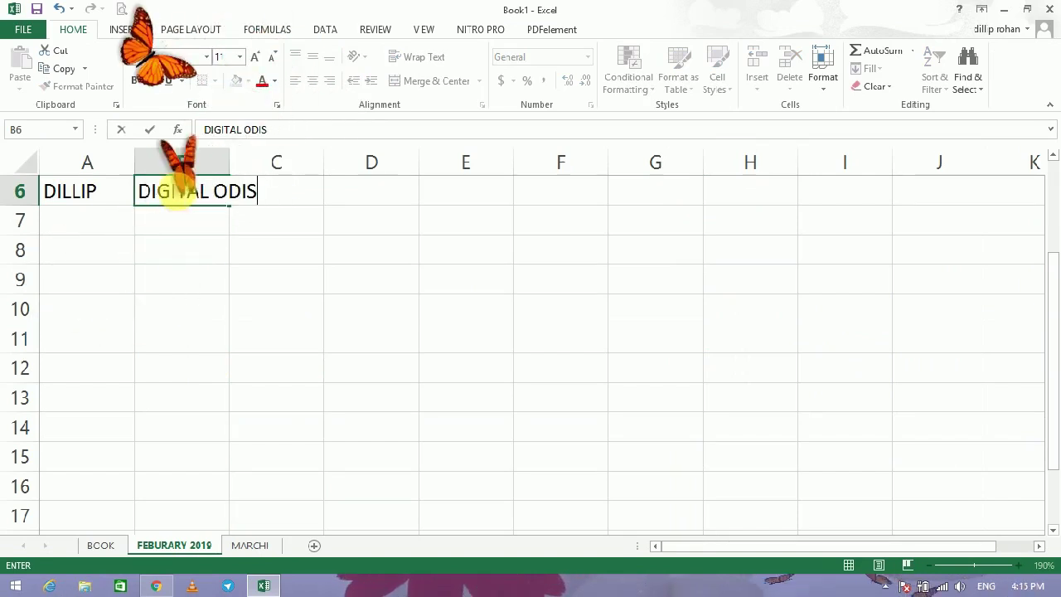
type("HA")
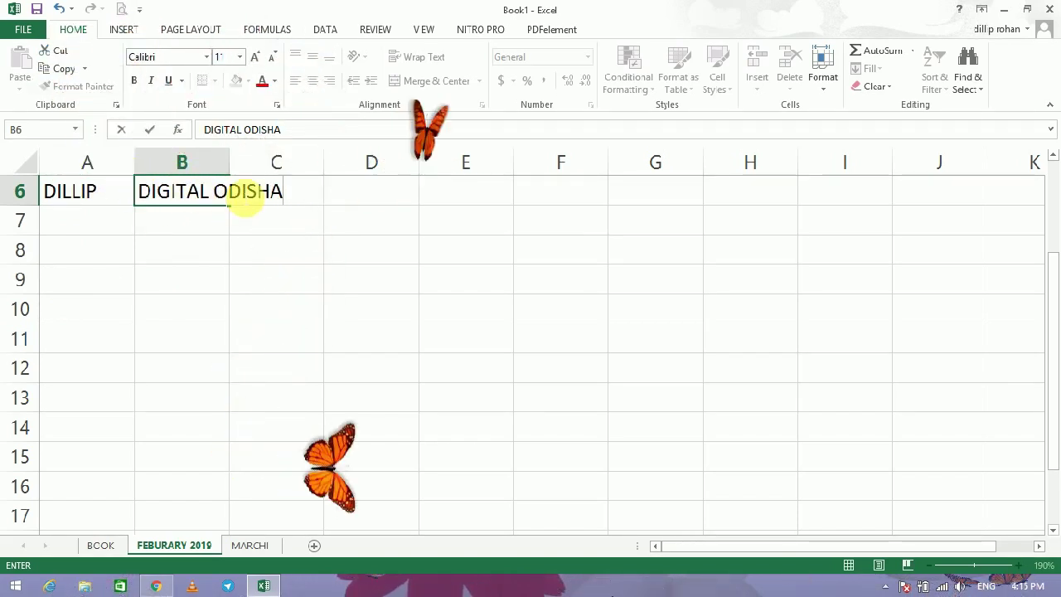
left_click(224, 161)
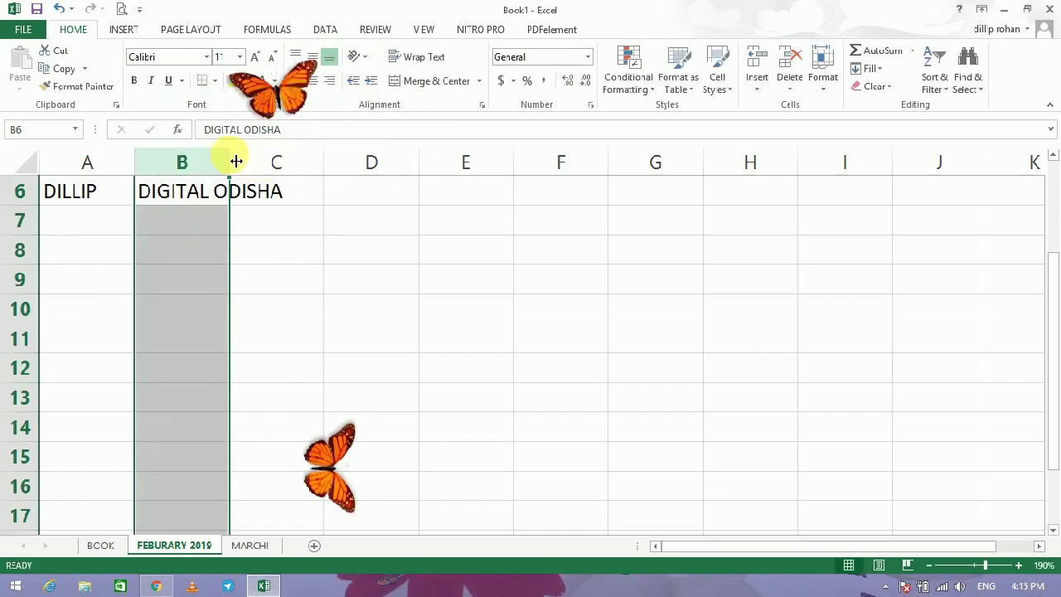
Widen column B to fit DIGITAL ODISHA and close all desktop butterflies.
left_click_drag(236, 161, 290, 161)
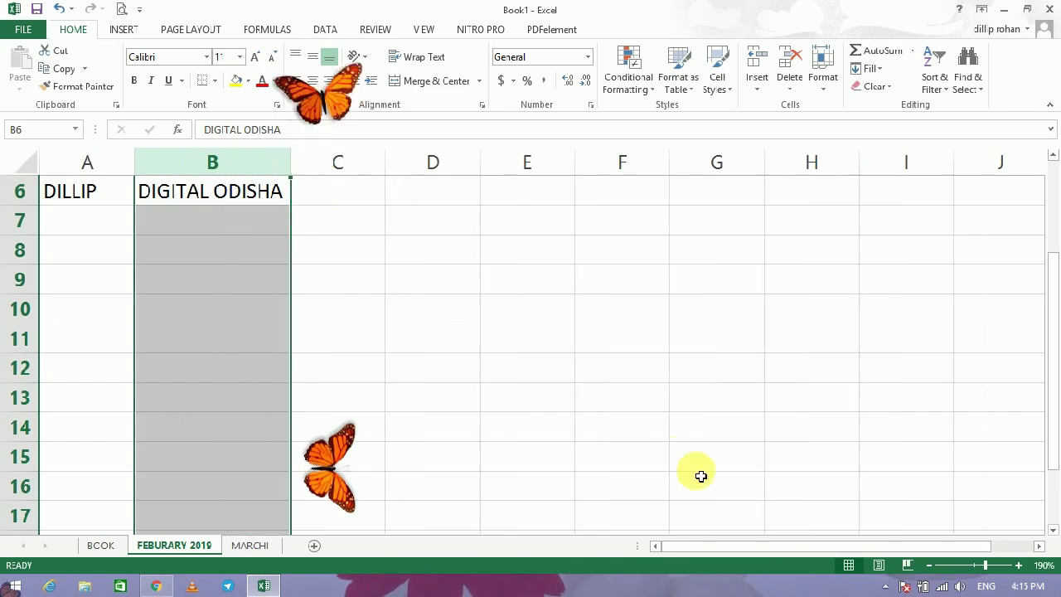
left_click(885, 587)
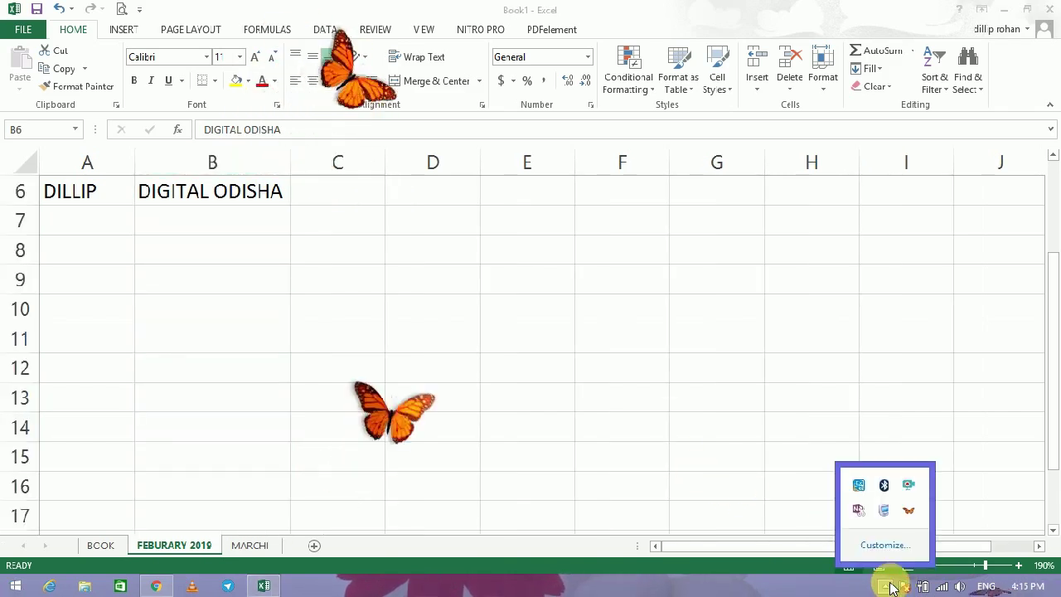
right_click(908, 513)
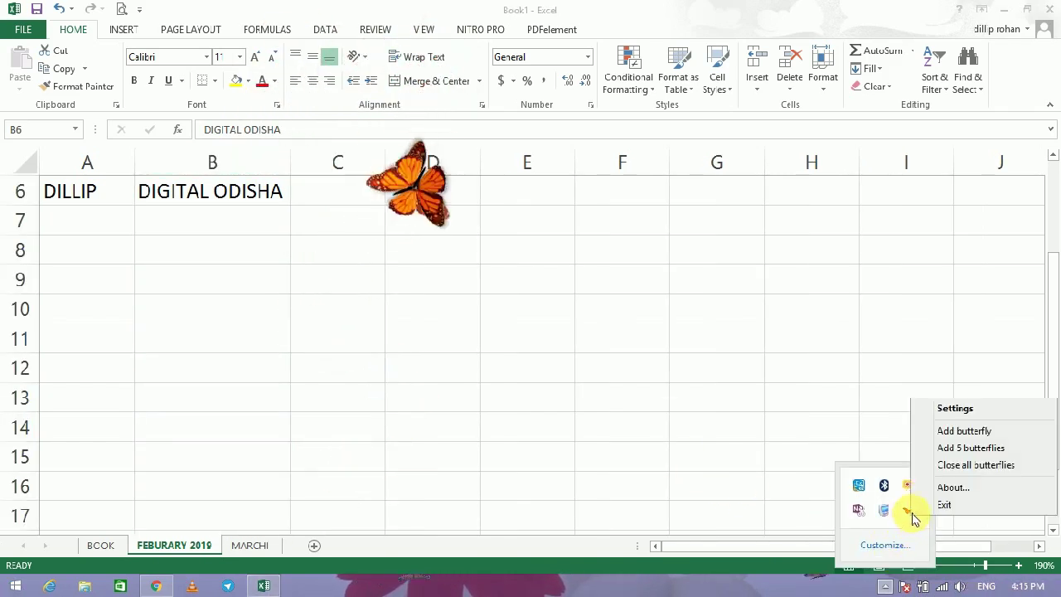
left_click(955, 470)
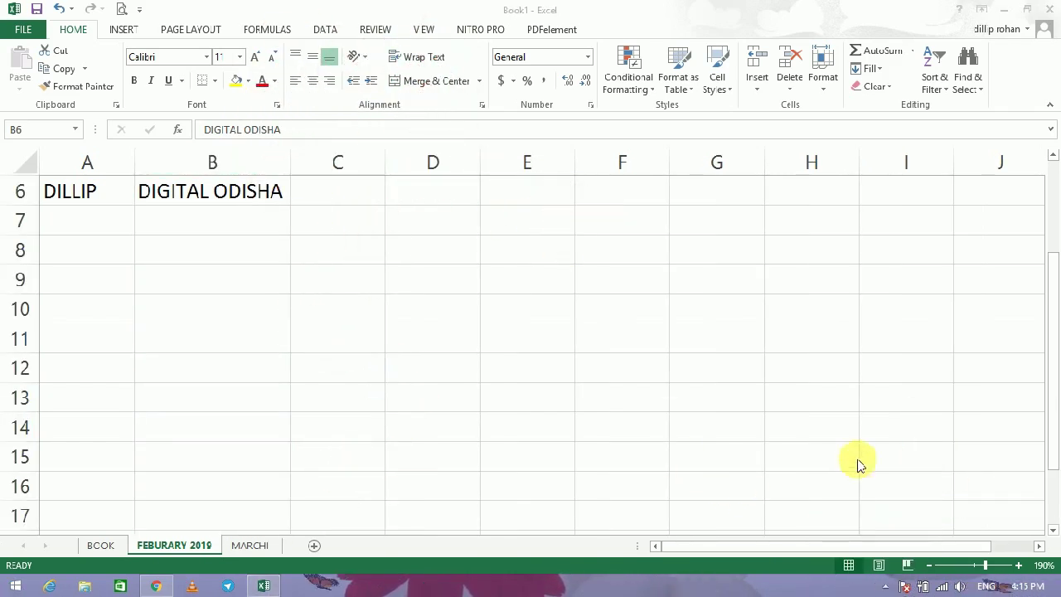
Cut the first name from A6 to B9, then move it on to D9.
left_click(88, 194)
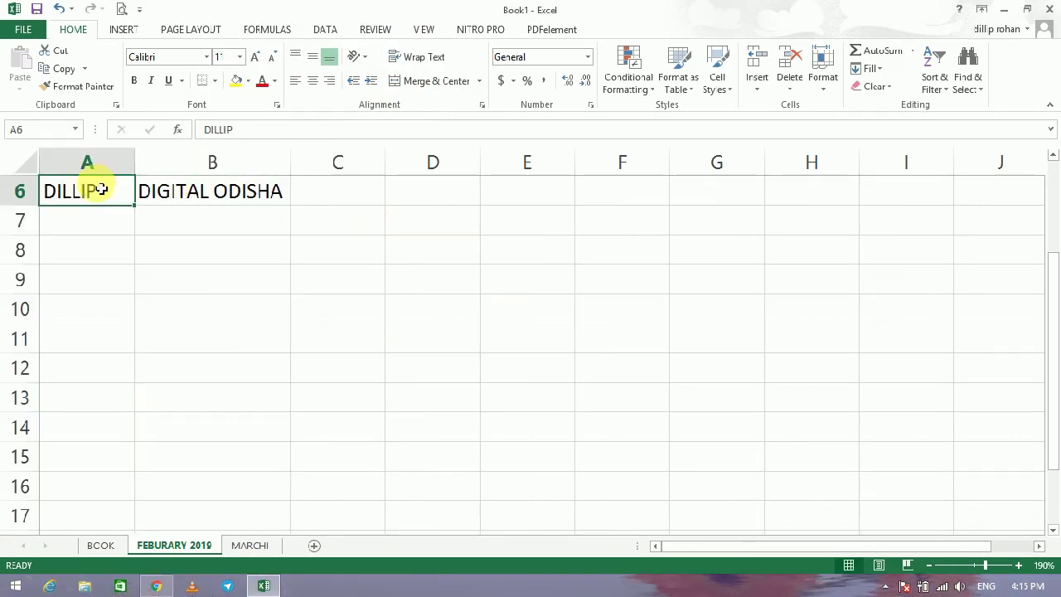
left_click(62, 52)
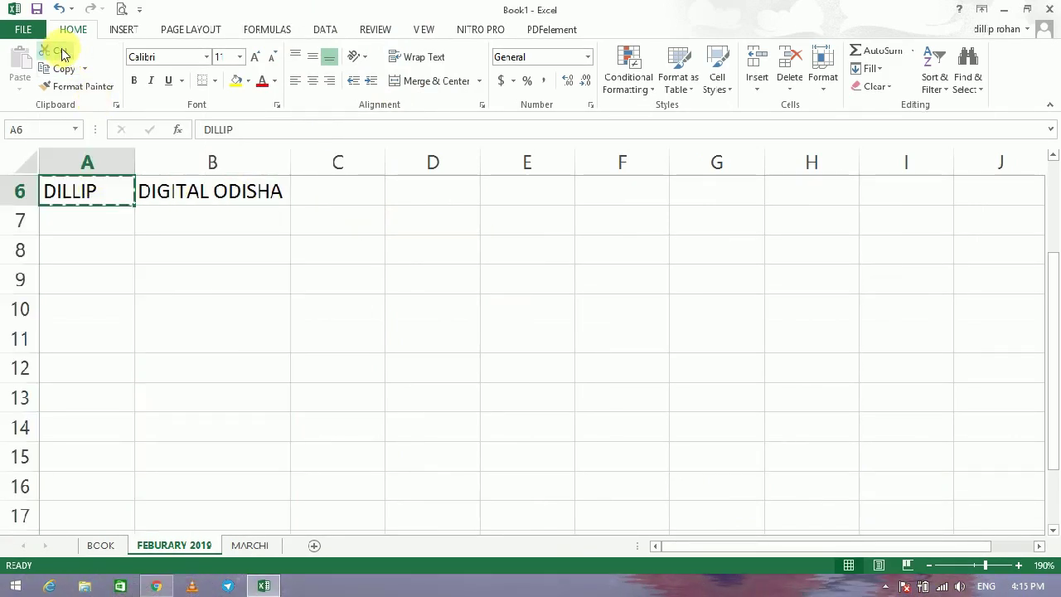
left_click(229, 278)
right_click(229, 278)
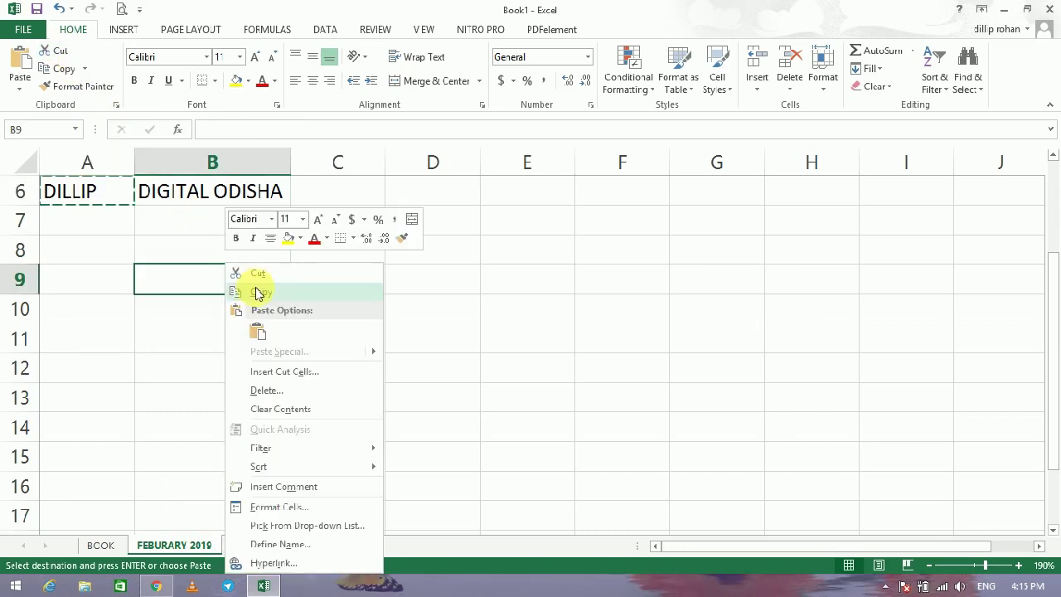
left_click(257, 330)
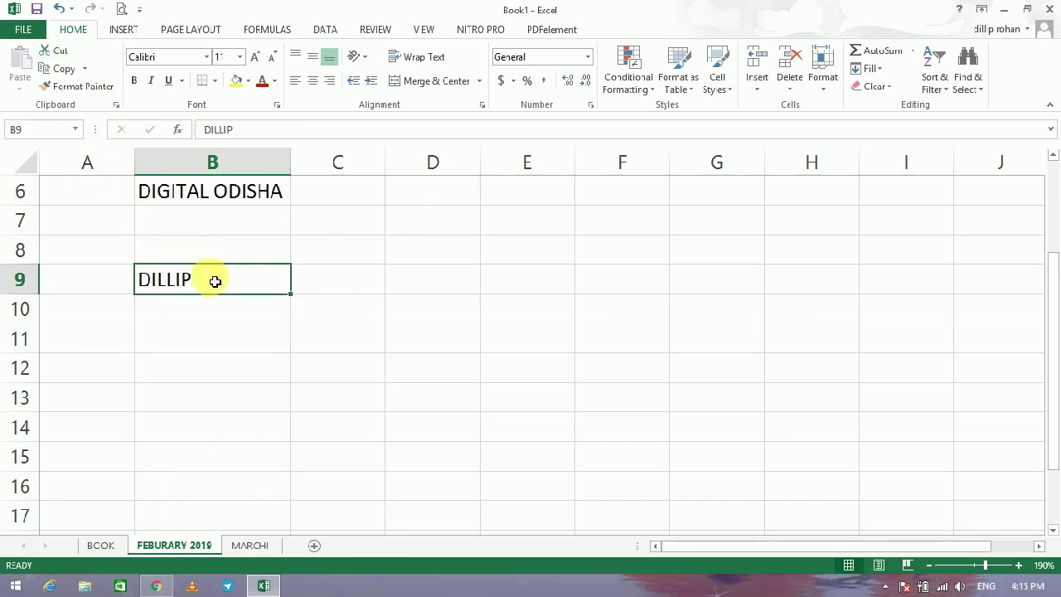
left_click(65, 67)
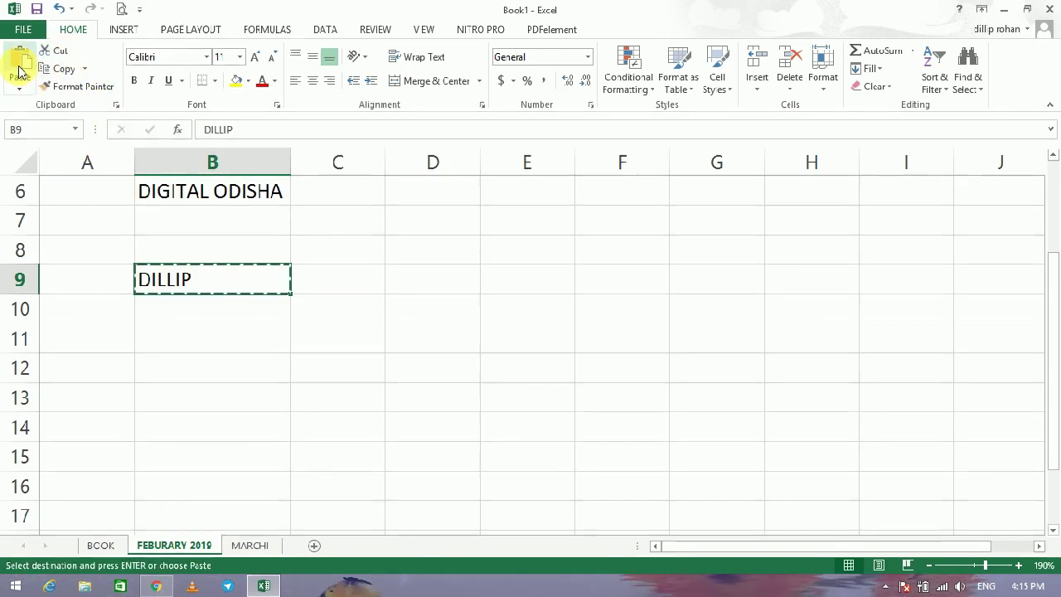
left_click(449, 293)
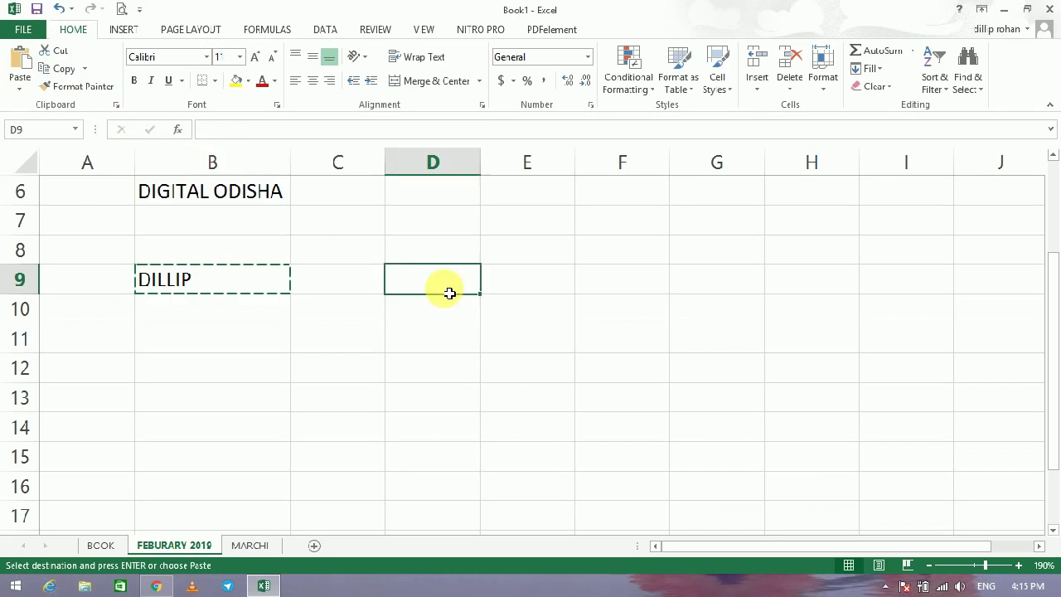
left_click(21, 63)
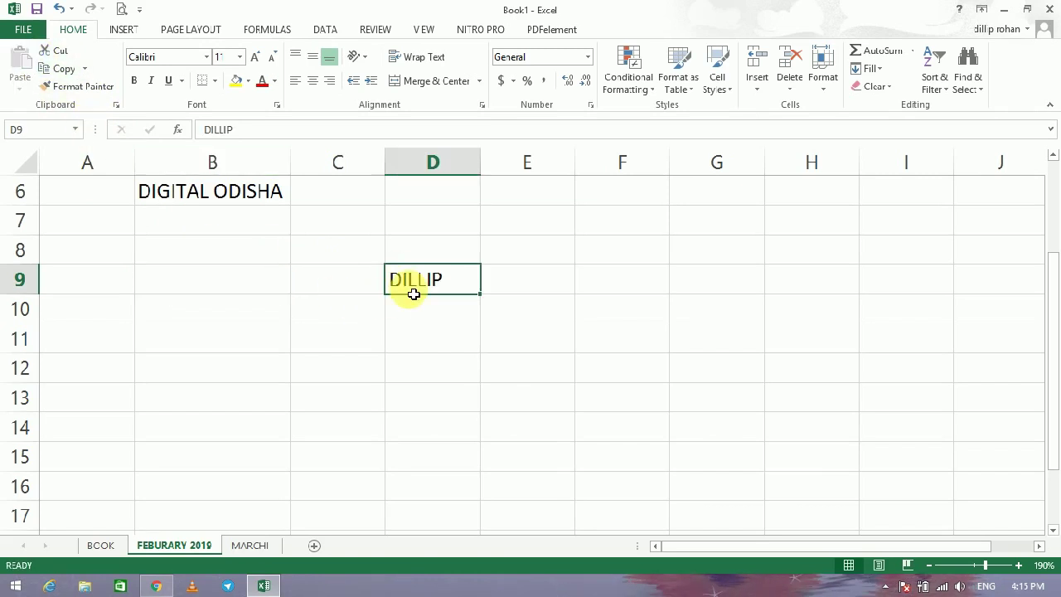
Copy the first name from D9 into D12 and E12, then move the E12 copy to E14.
left_click(63, 70)
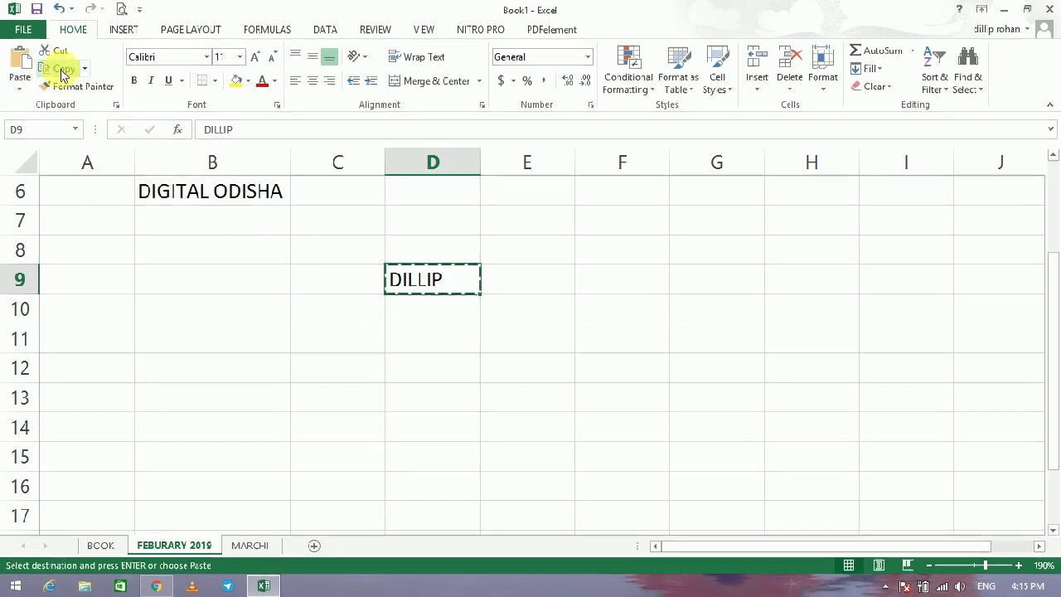
left_click(427, 374)
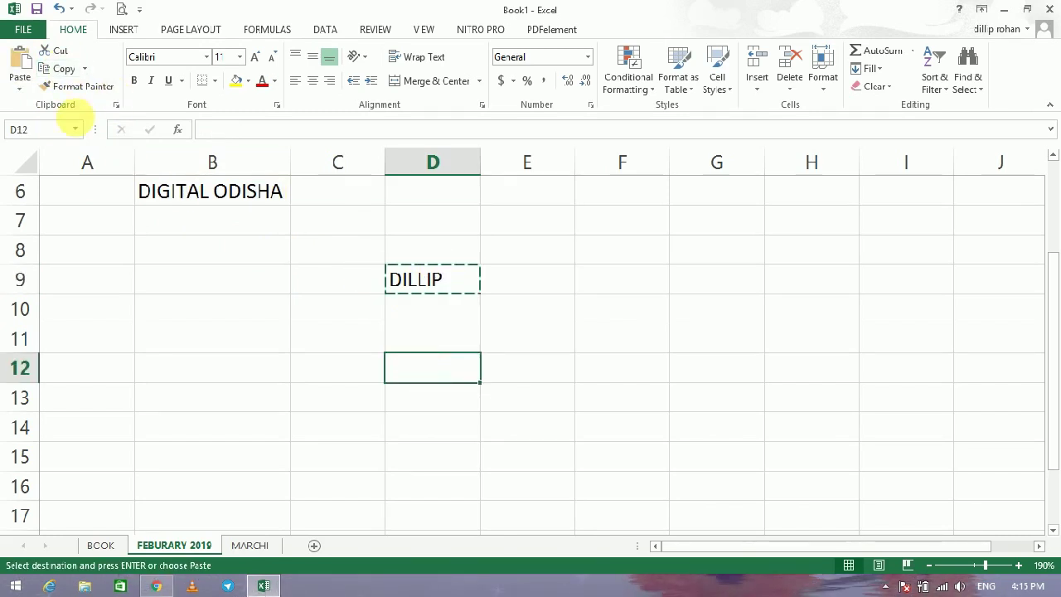
left_click(21, 71)
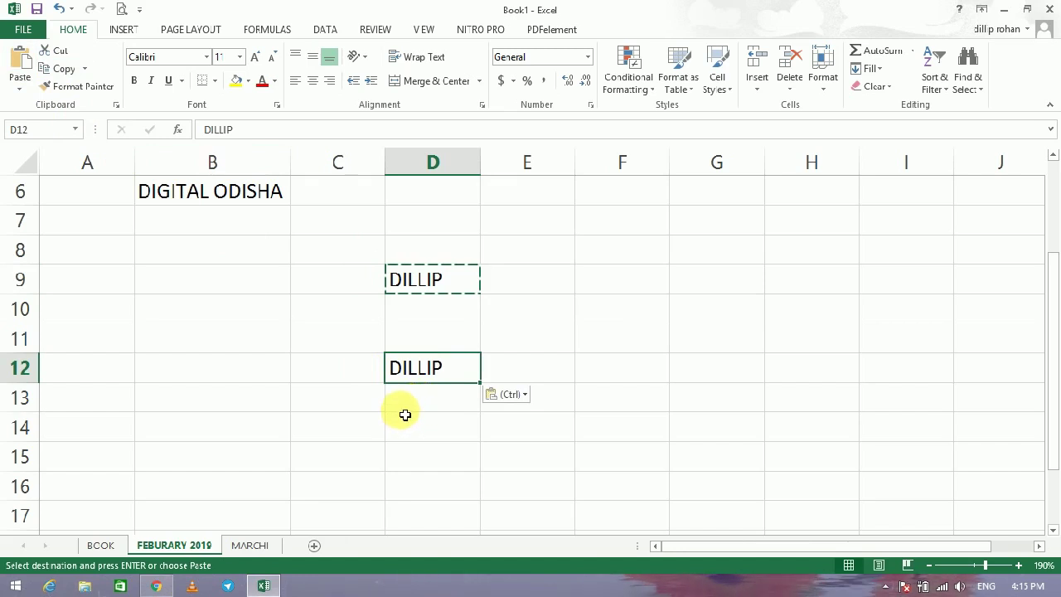
left_click(429, 381)
left_click(530, 378)
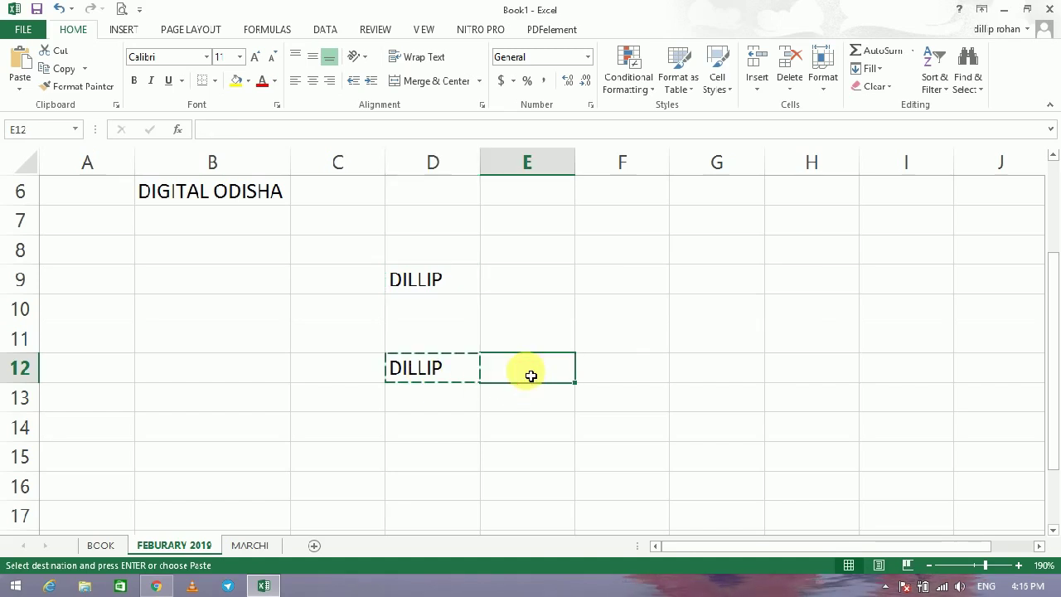
left_click(513, 430)
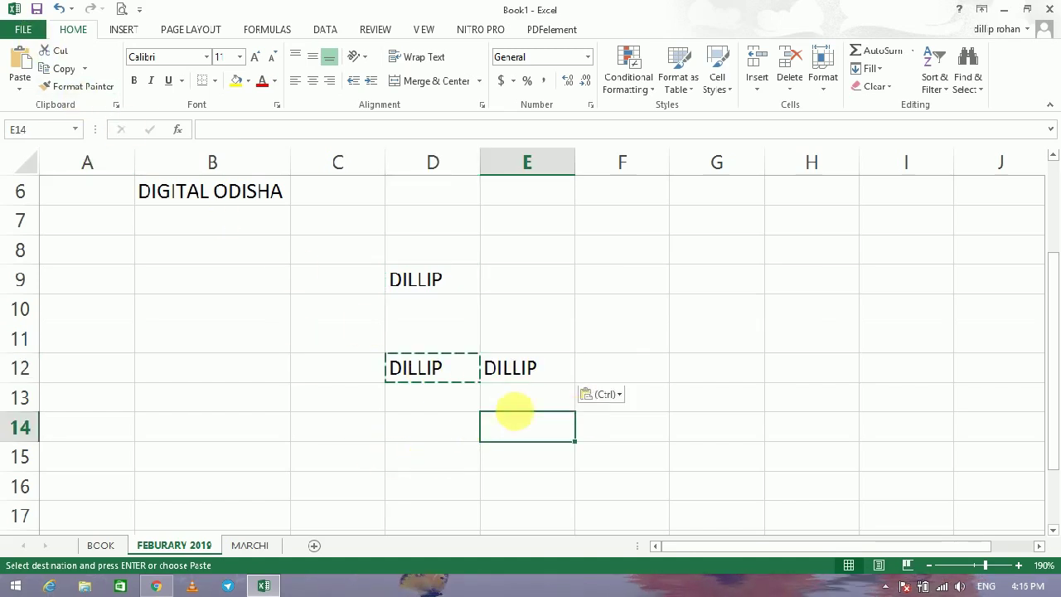
left_click(502, 363)
key("ctrl+c")
left_click(502, 429)
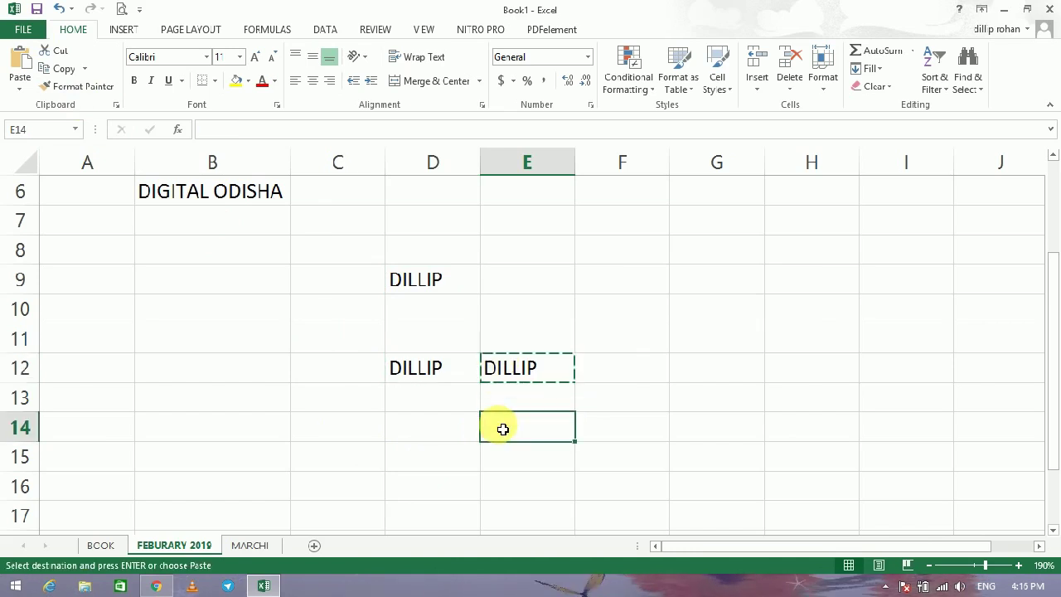
key("ctrl+v")
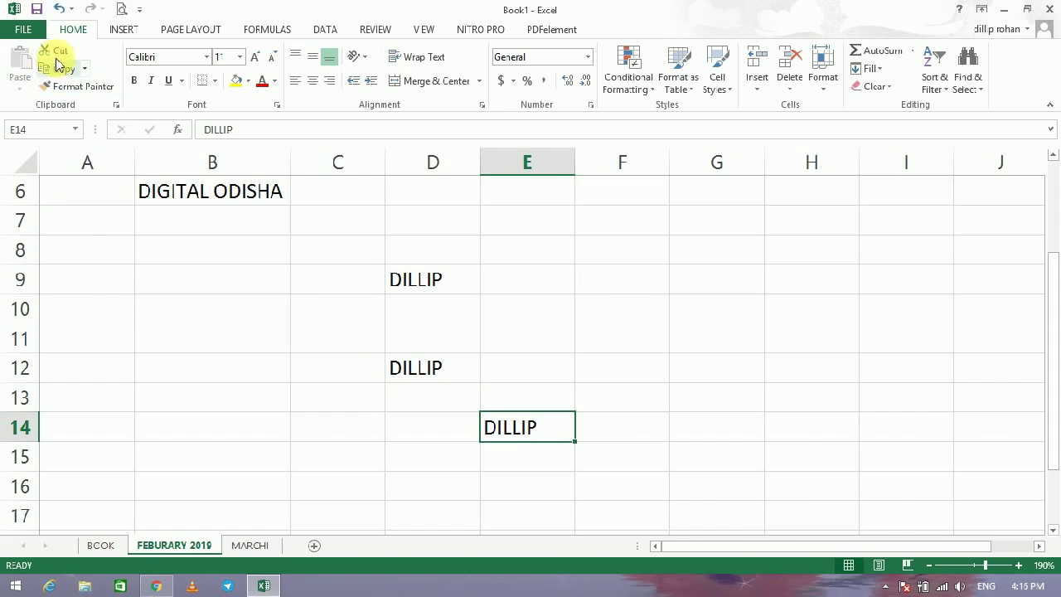
Select the DIGITAL ODISHA text in B6 and apply the Goudy Stout font.
left_click(271, 206)
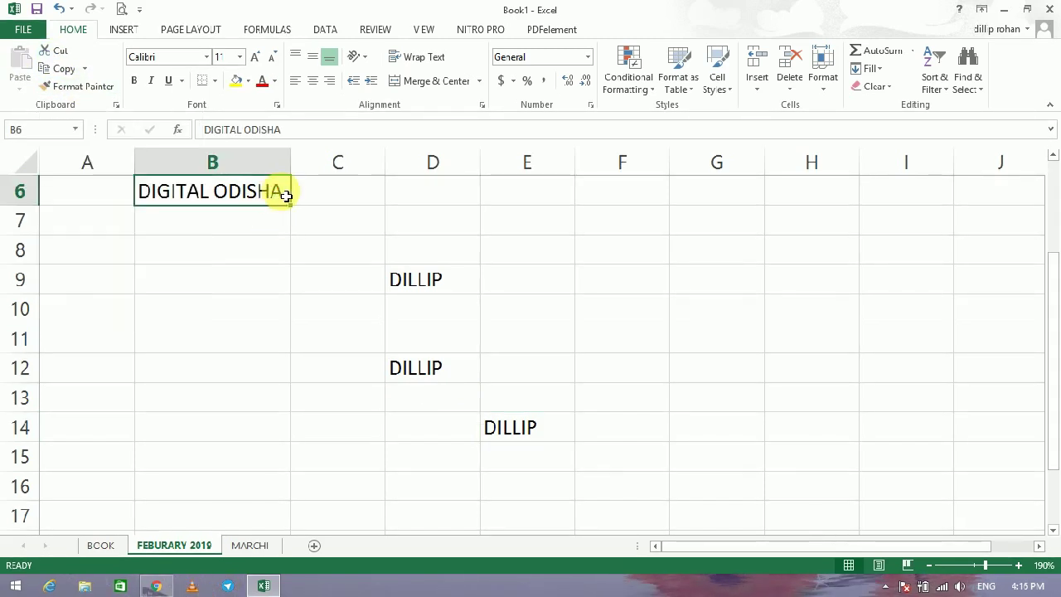
double_click(283, 192)
left_click_drag(284, 191, 140, 192)
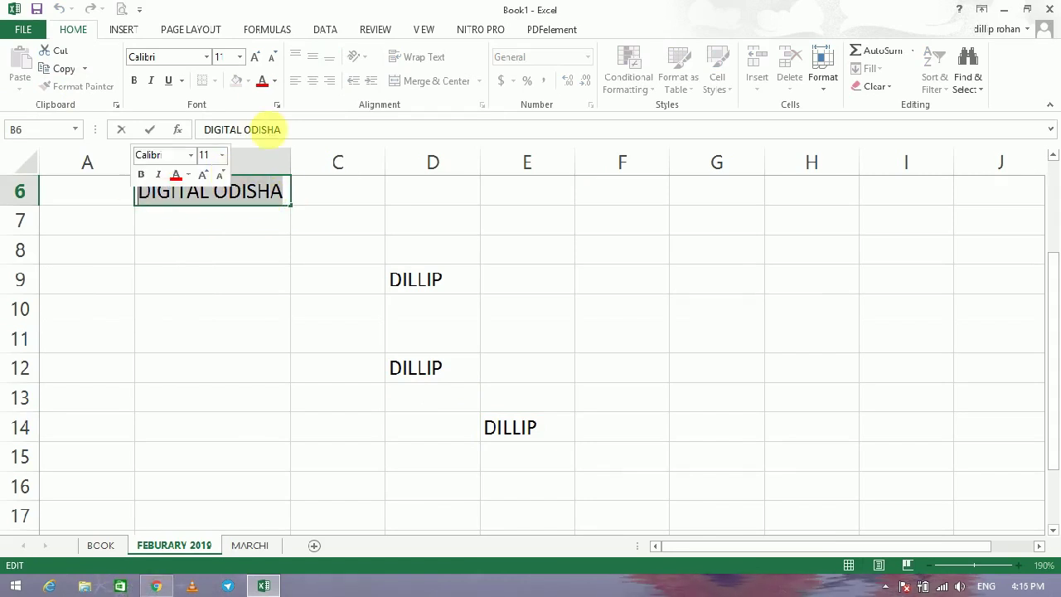
left_click(207, 57)
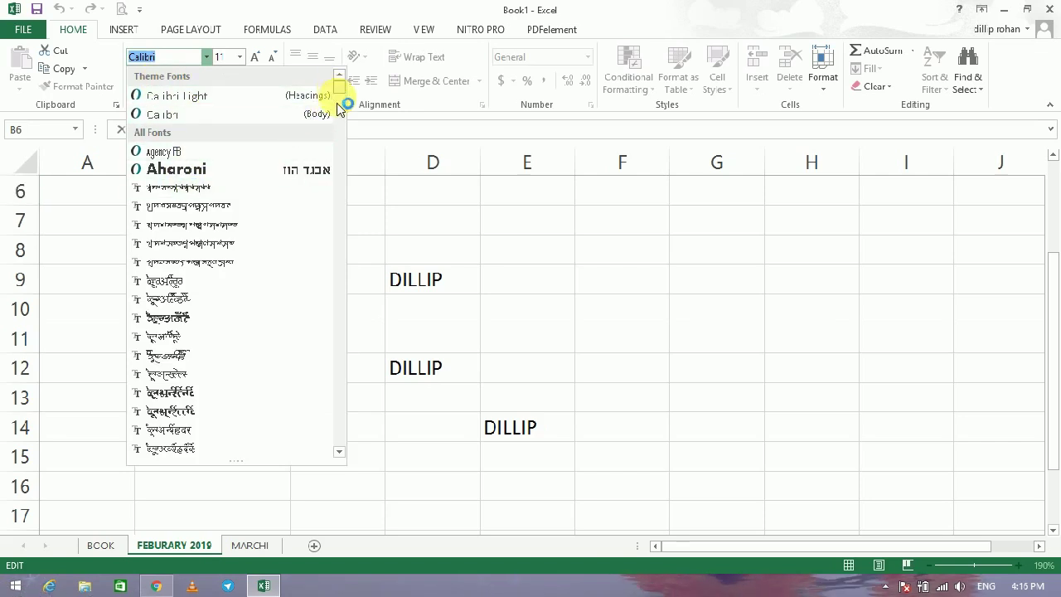
scroll(344, 141, "down", 10)
scroll(337, 199, "down", 10)
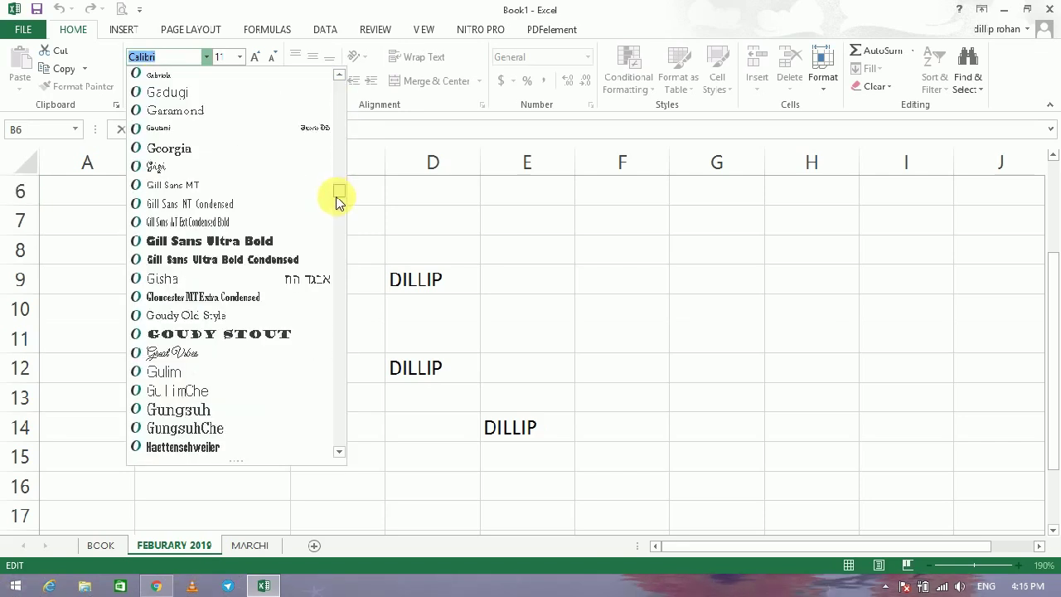
scroll(220, 196, "down", 2)
left_click(212, 169)
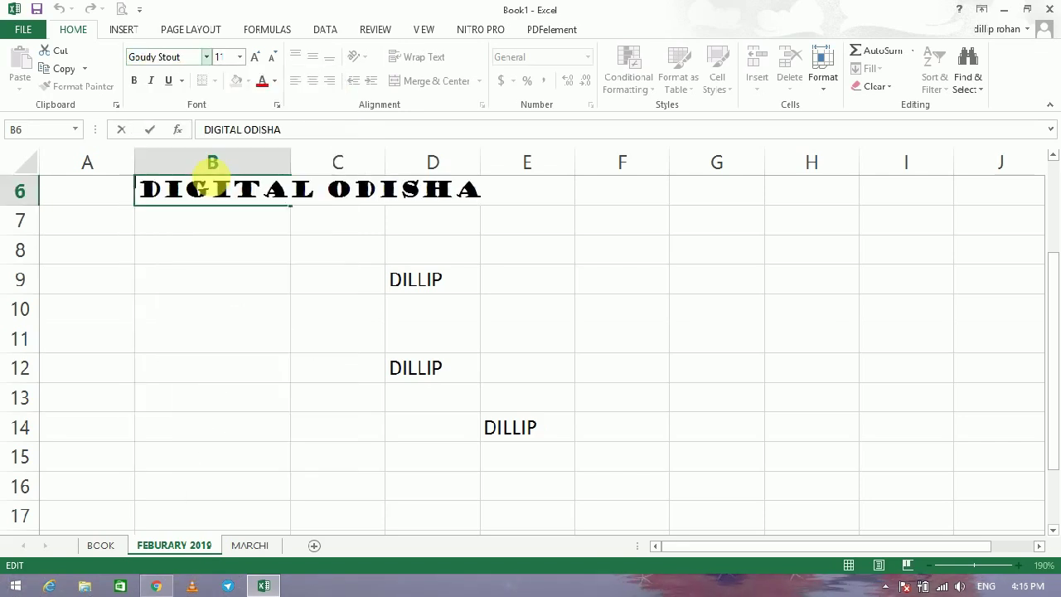
left_click(311, 213)
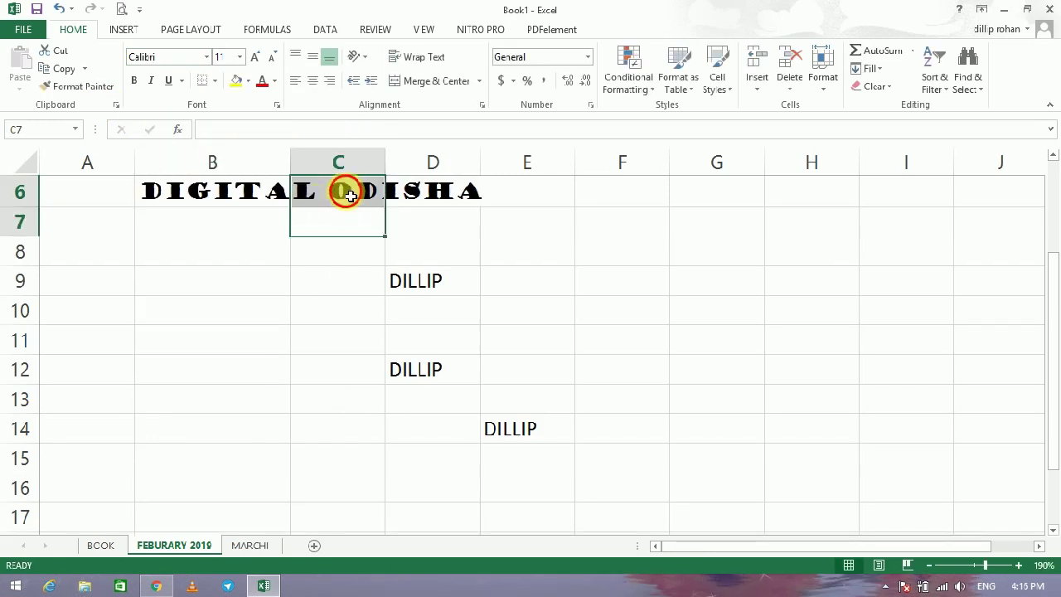
Use Format Painter to copy C6 and D6 formatting onto C12 and D12.
left_click(351, 194)
left_click(73, 87)
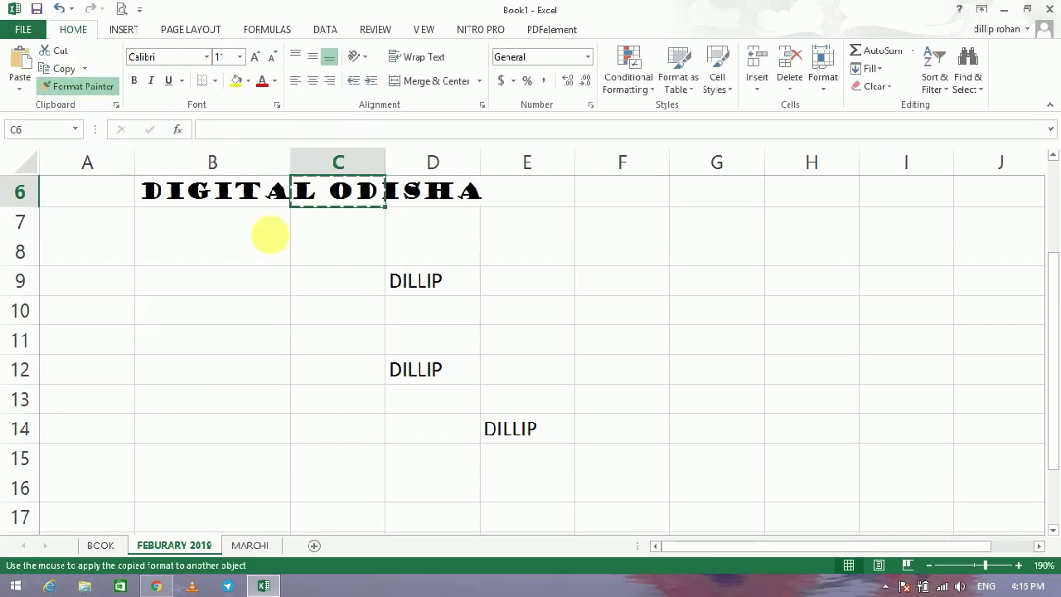
left_click_drag(393, 371, 442, 375)
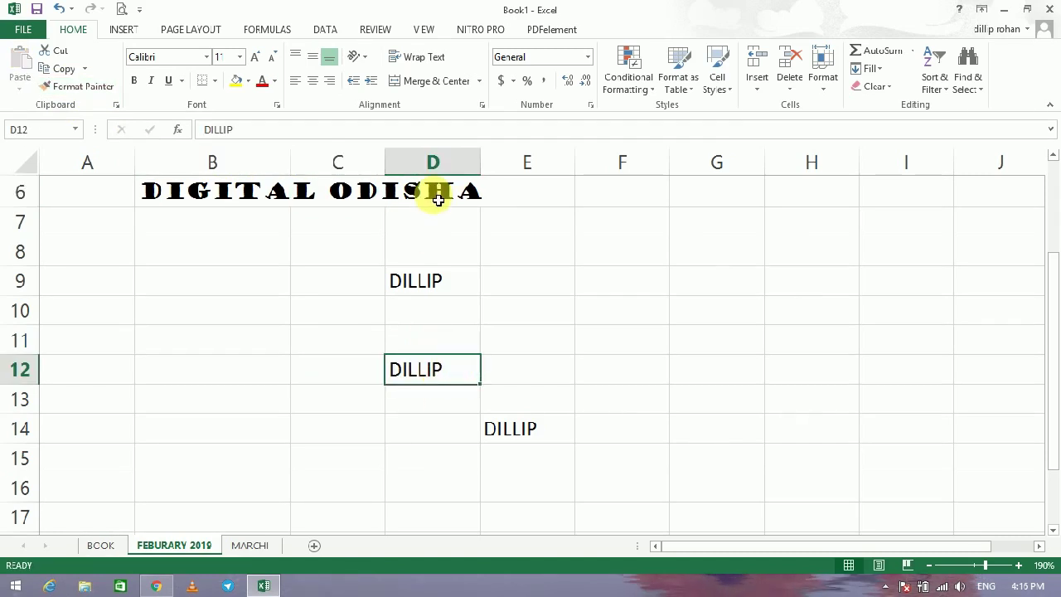
left_click(439, 199)
left_click(107, 89)
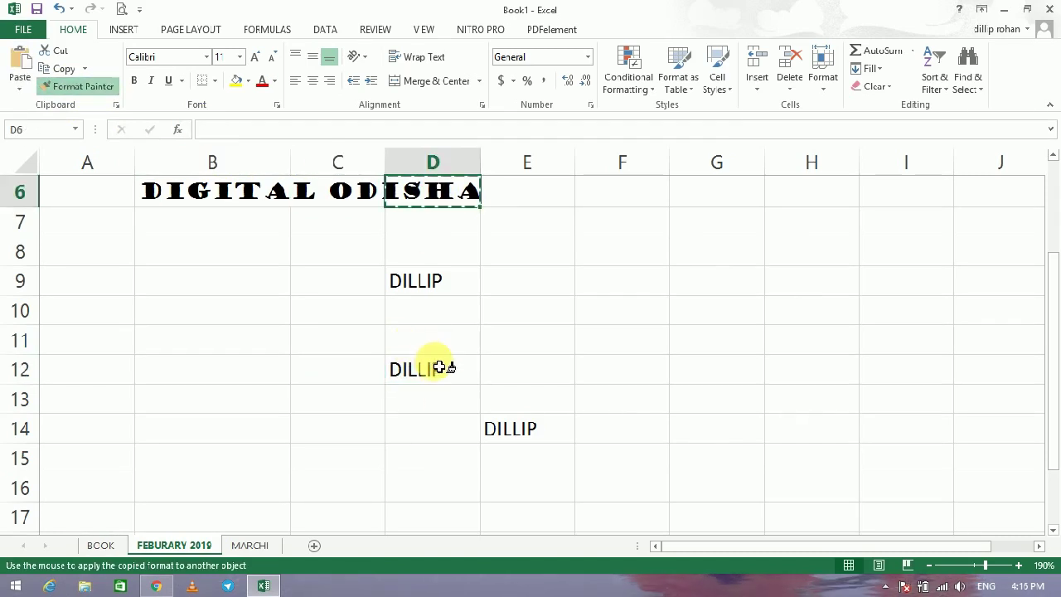
left_click(423, 376)
left_click(392, 384)
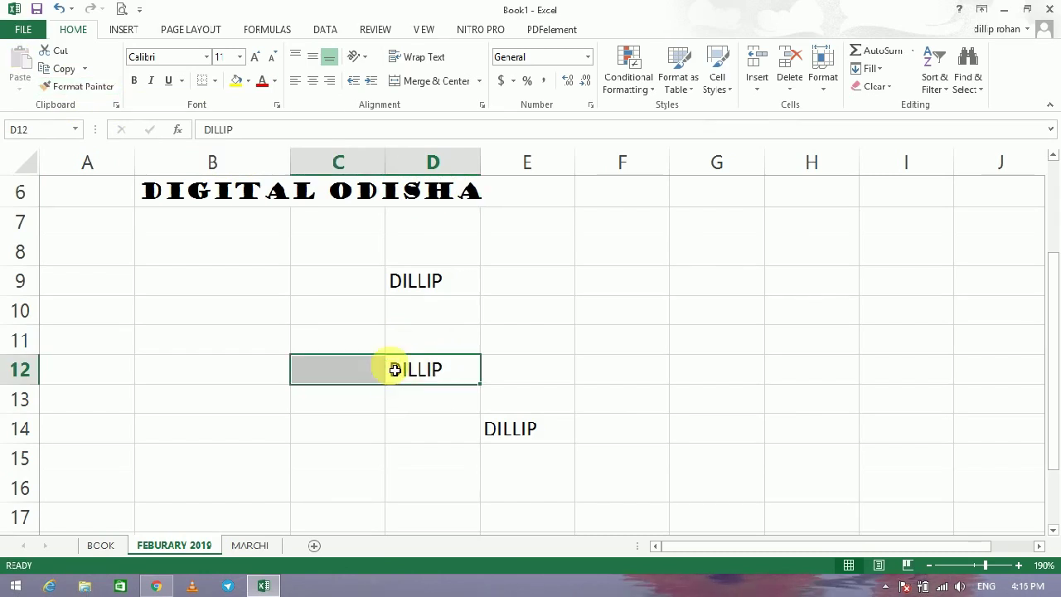
double_click(388, 377)
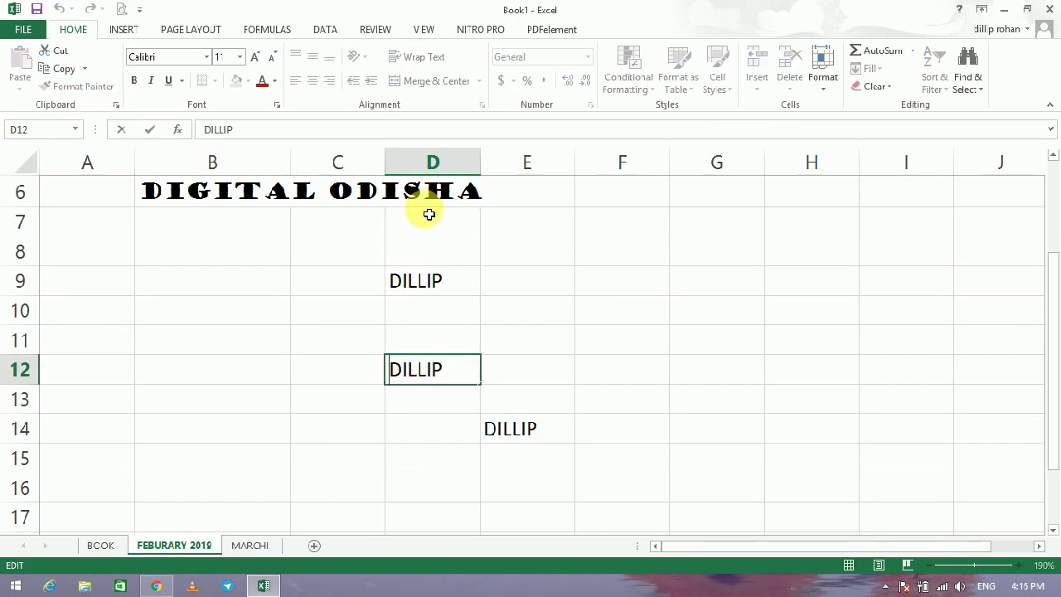
left_click(412, 197)
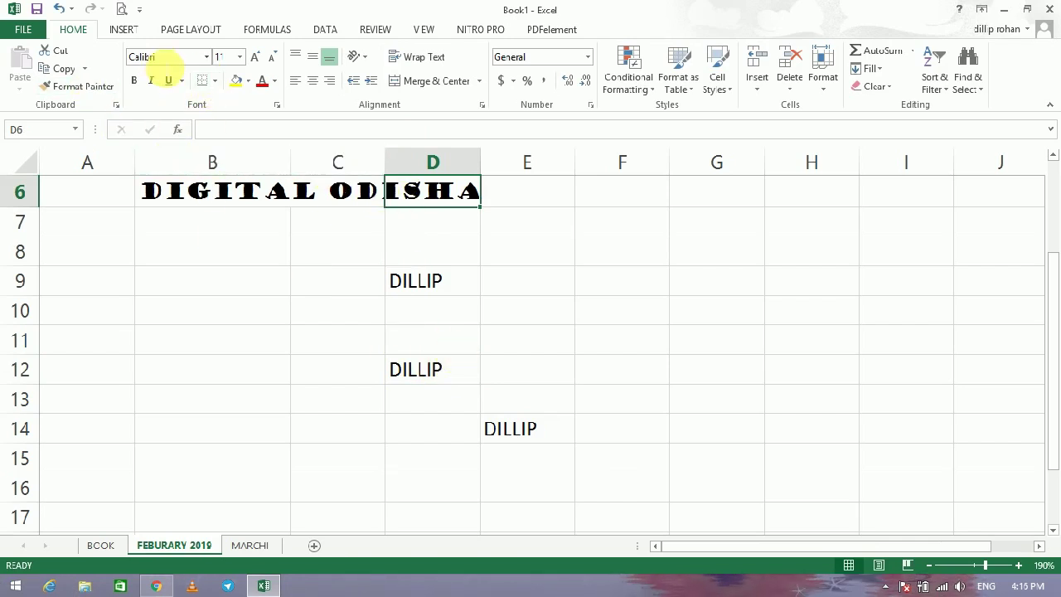
Try Fugaz One on the DIGITAL ODISHA title in B6, then switch it to Showcard Gothic.
left_click(228, 192)
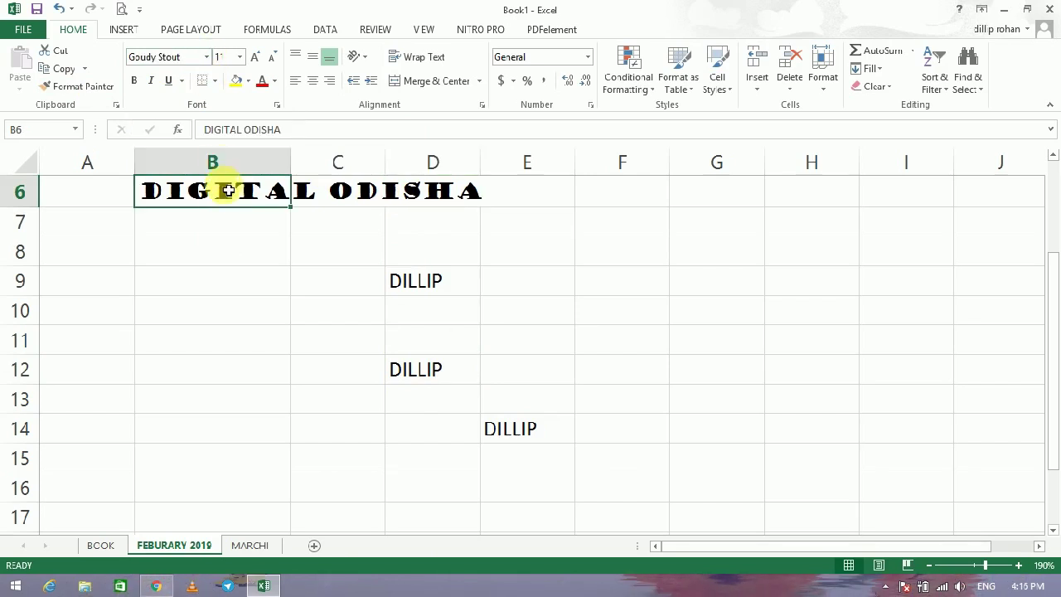
left_click(208, 58)
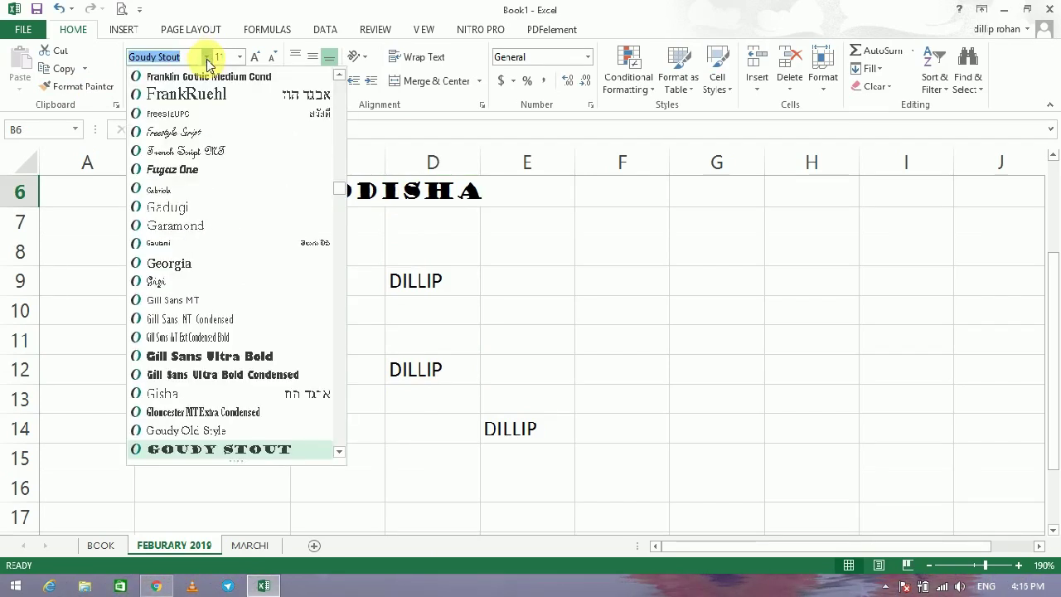
left_click(193, 171)
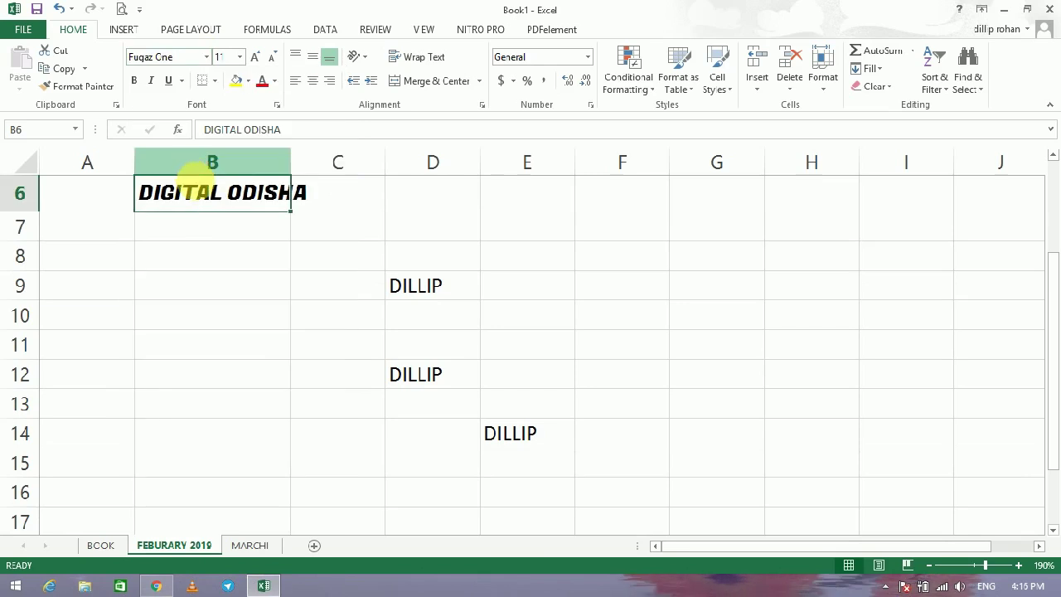
left_click(207, 58)
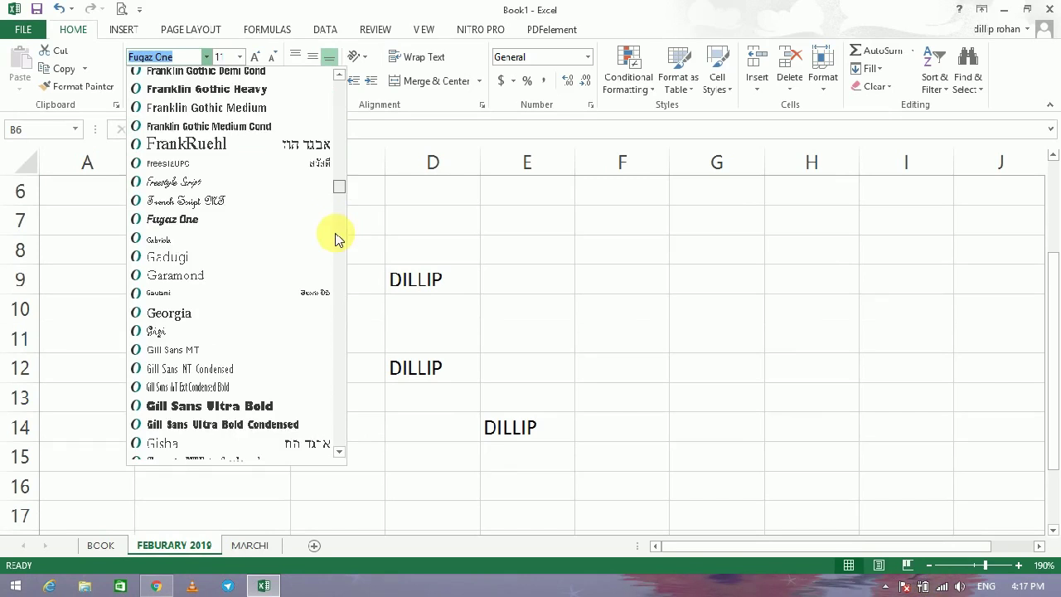
scroll(336, 238, "down", 10)
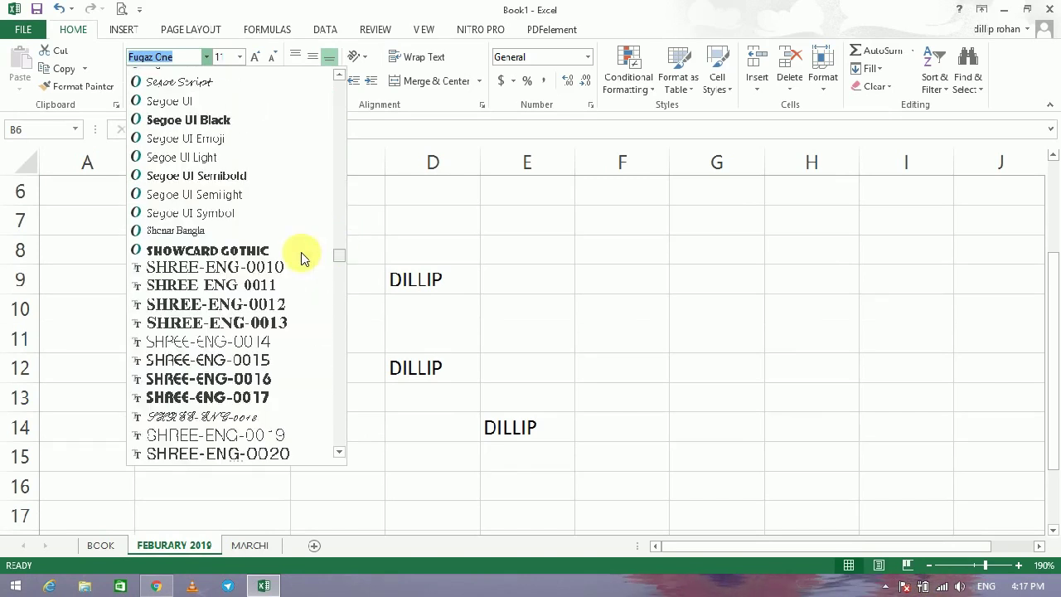
left_click(208, 247)
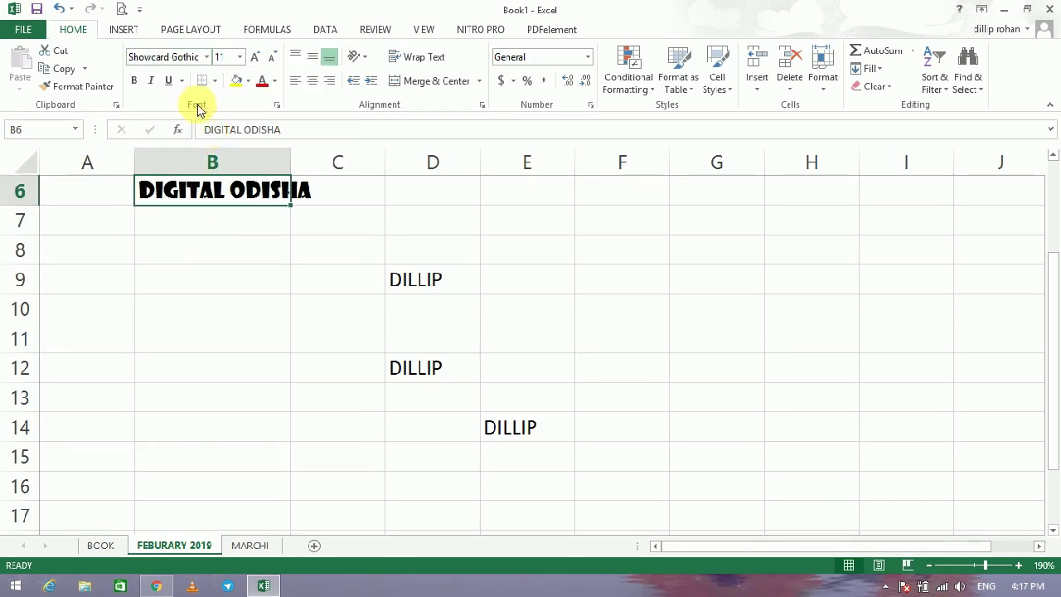
left_click(241, 57)
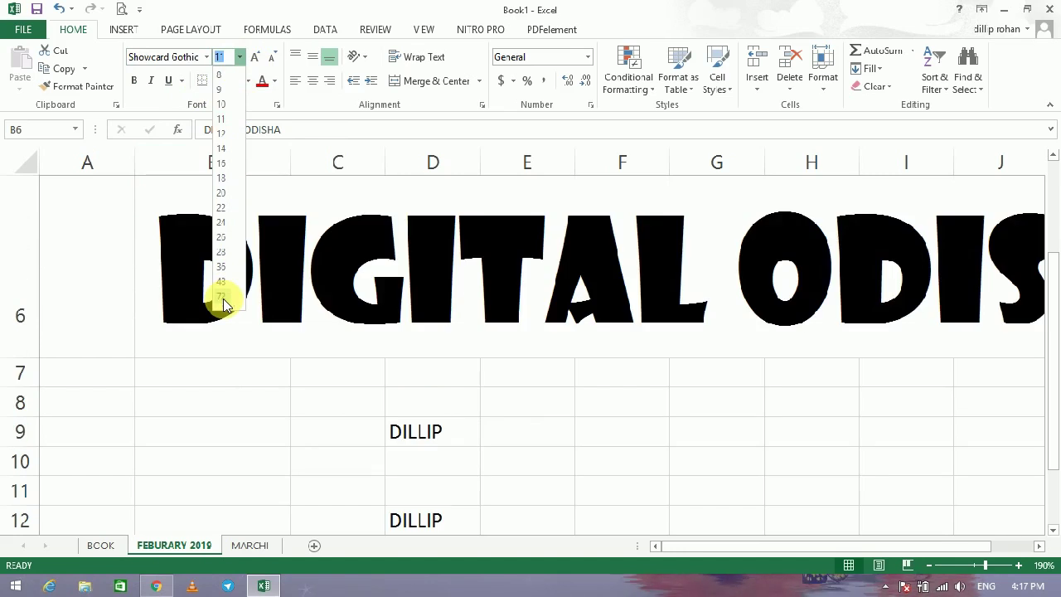
Set the title's font size to 72, briefly trying size 8 first.
left_click(222, 297)
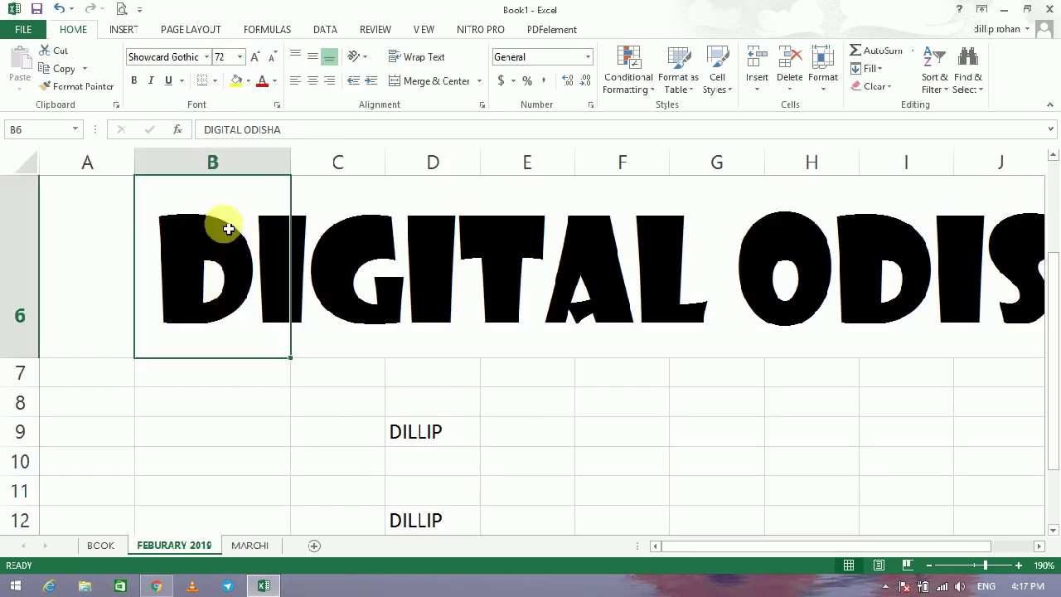
left_click(240, 57)
left_click(220, 74)
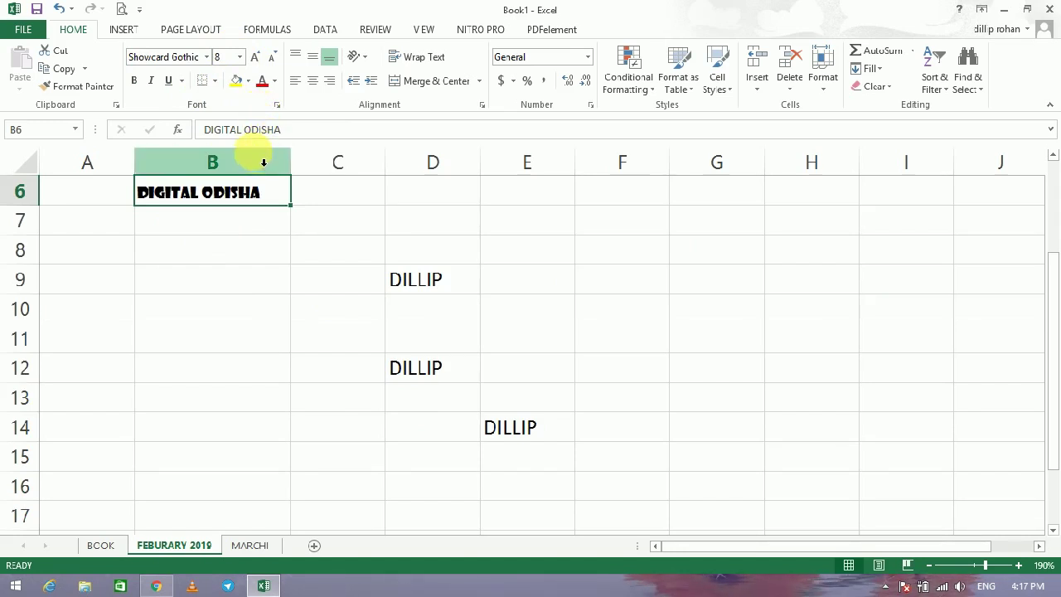
left_click(240, 58)
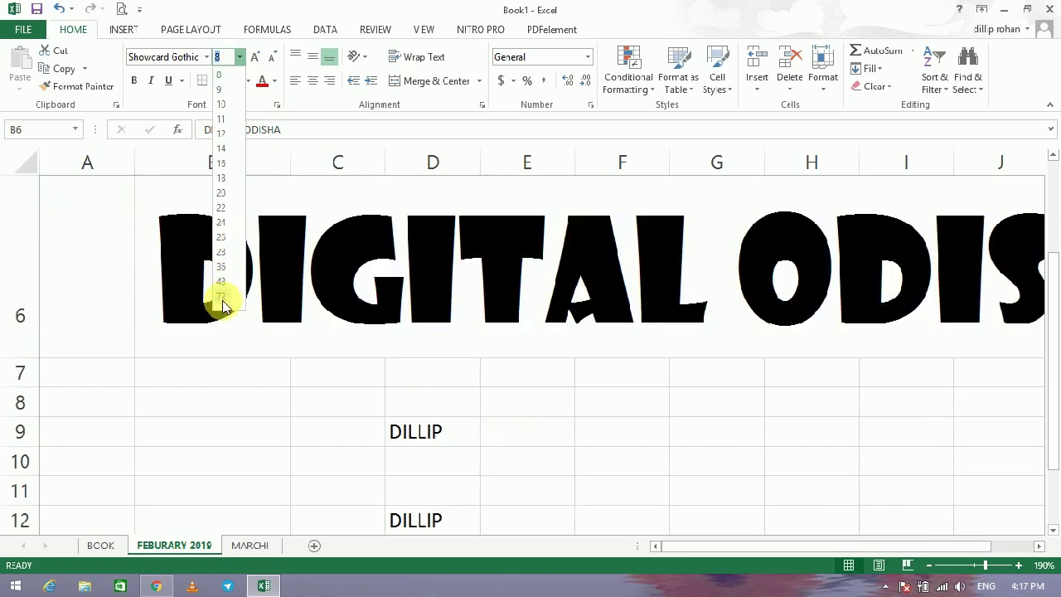
left_click(222, 297)
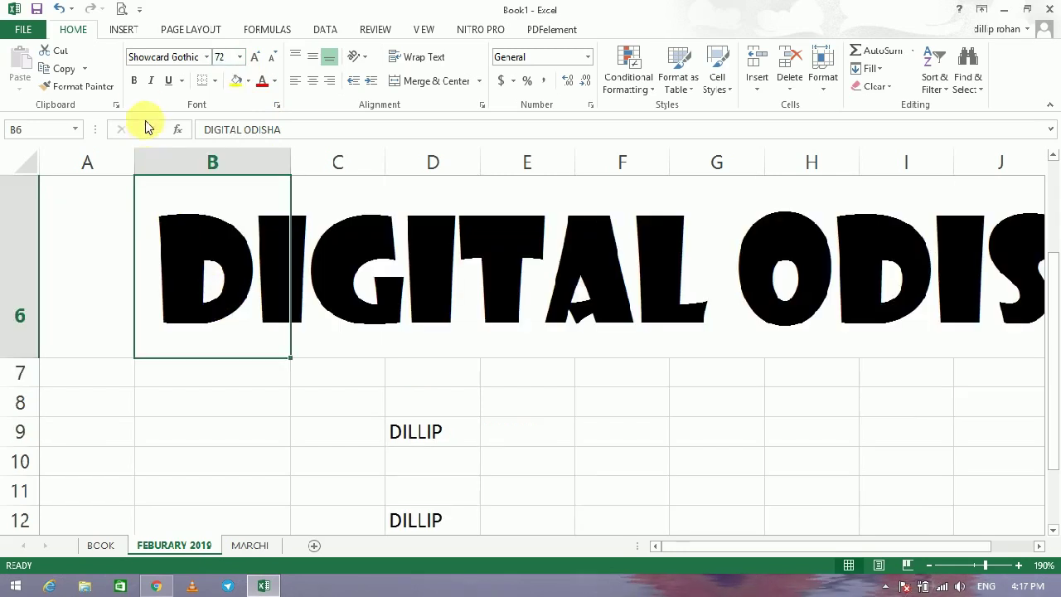
Make the title bold, italic and underlined, then shrink it two size steps.
left_click(136, 81)
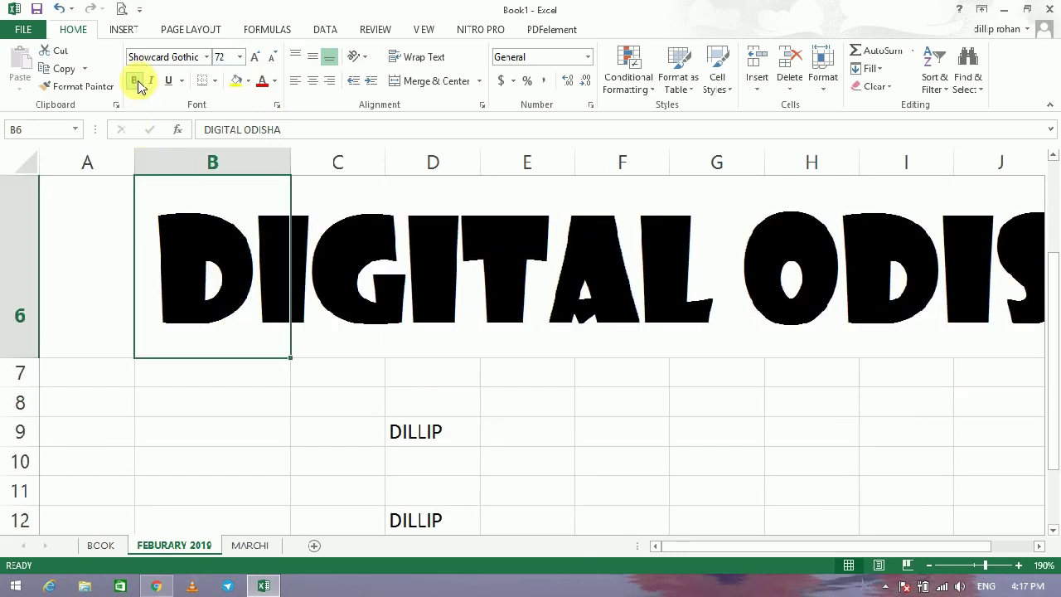
left_click(154, 81)
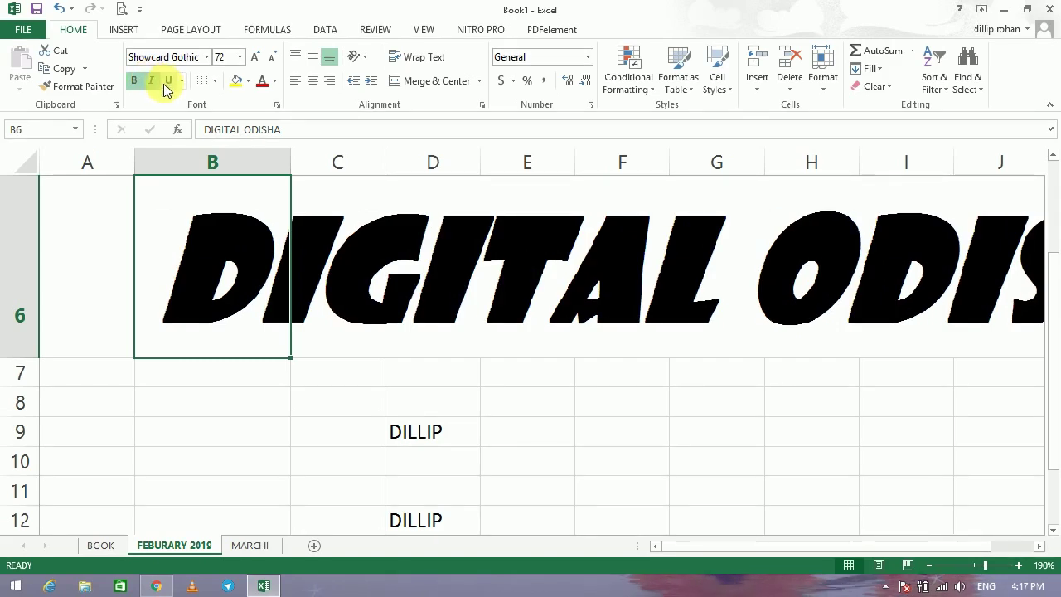
left_click(166, 82)
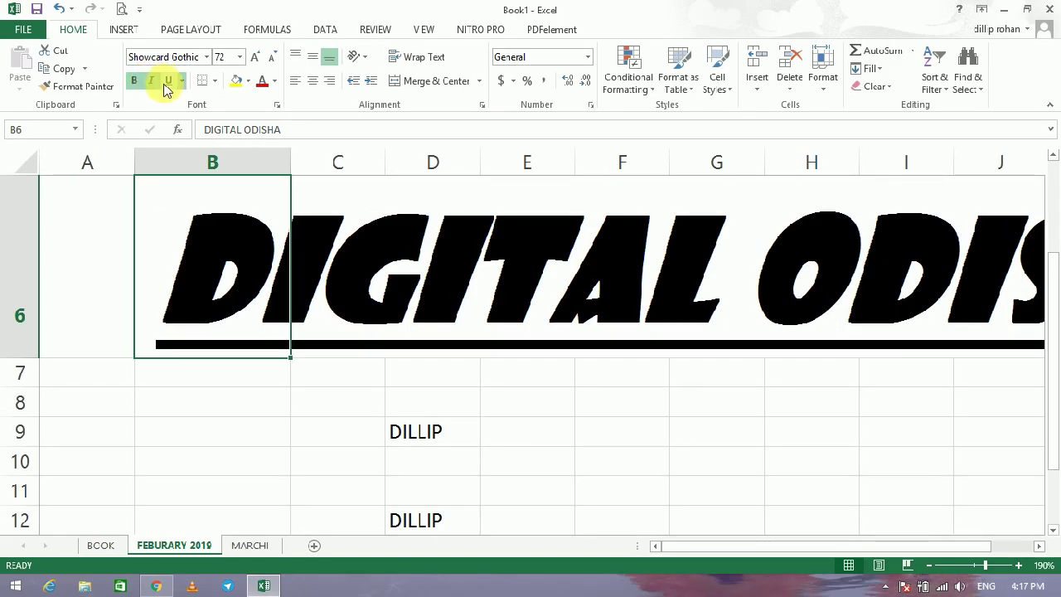
left_click(270, 59)
left_click(270, 58)
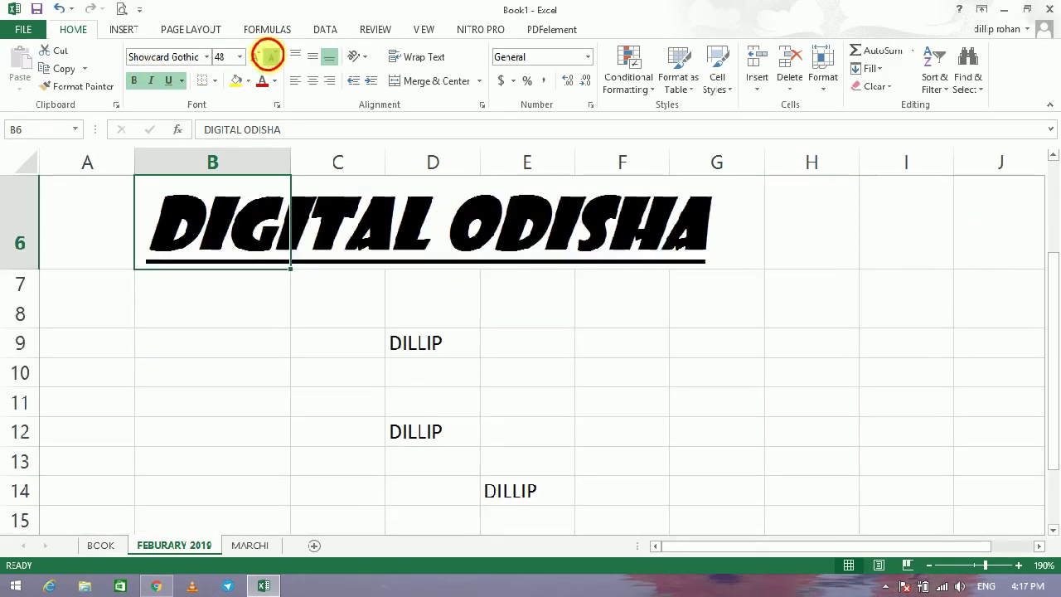
left_click(270, 58)
left_click(270, 58)
left_click(270, 58)
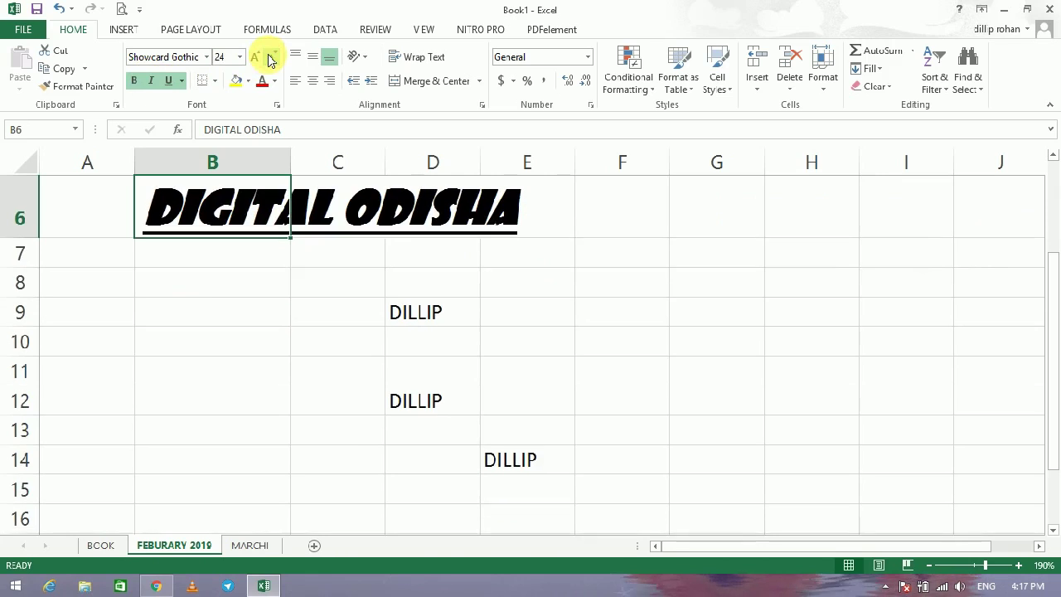
Give cell B6 a thick box border with a chosen line colour.
left_click(216, 83)
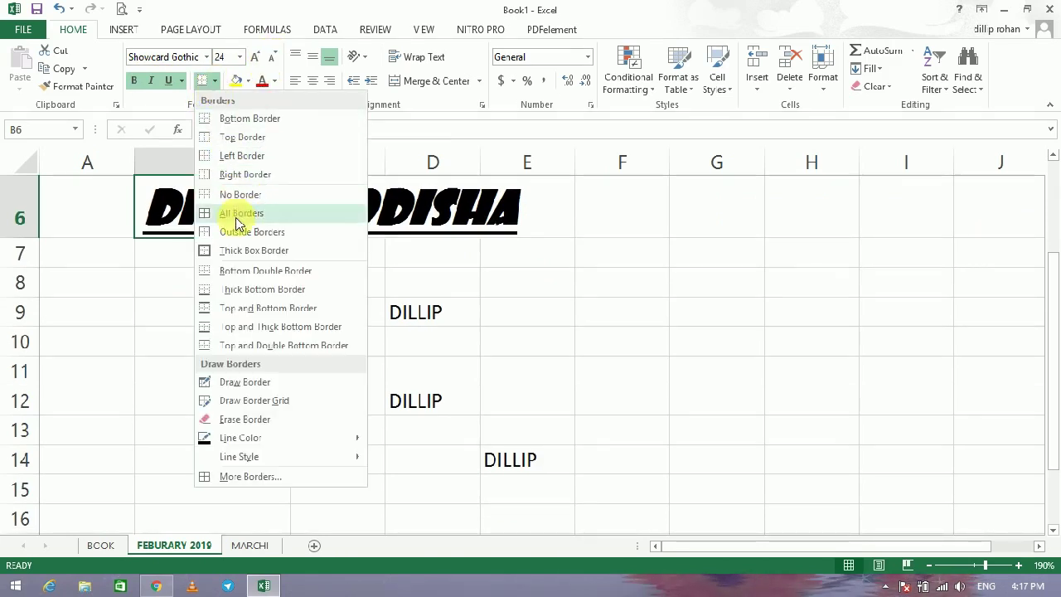
left_click(232, 250)
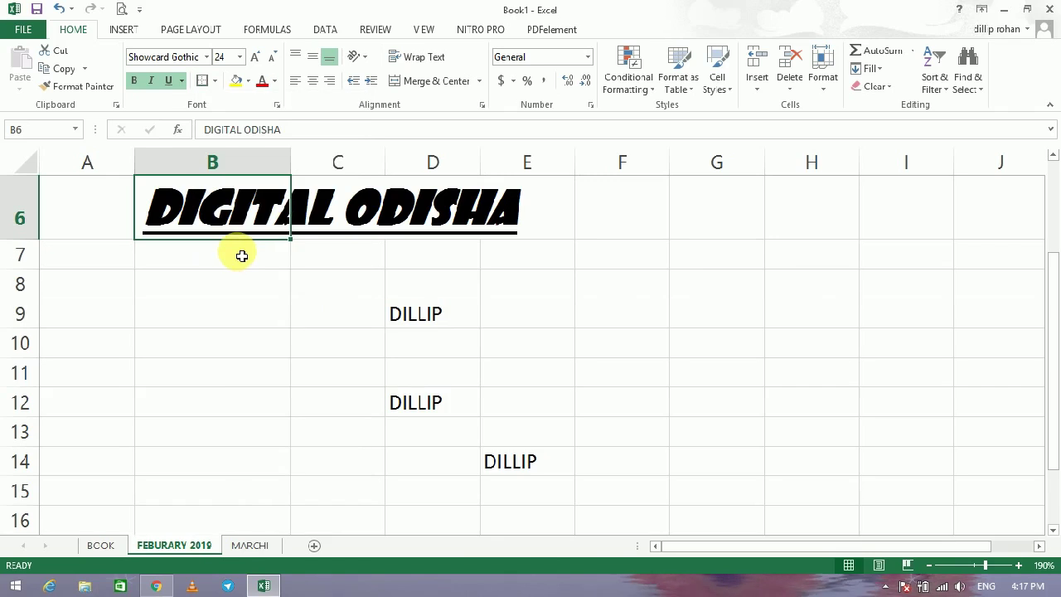
left_click(217, 82)
mouse_move(240, 438)
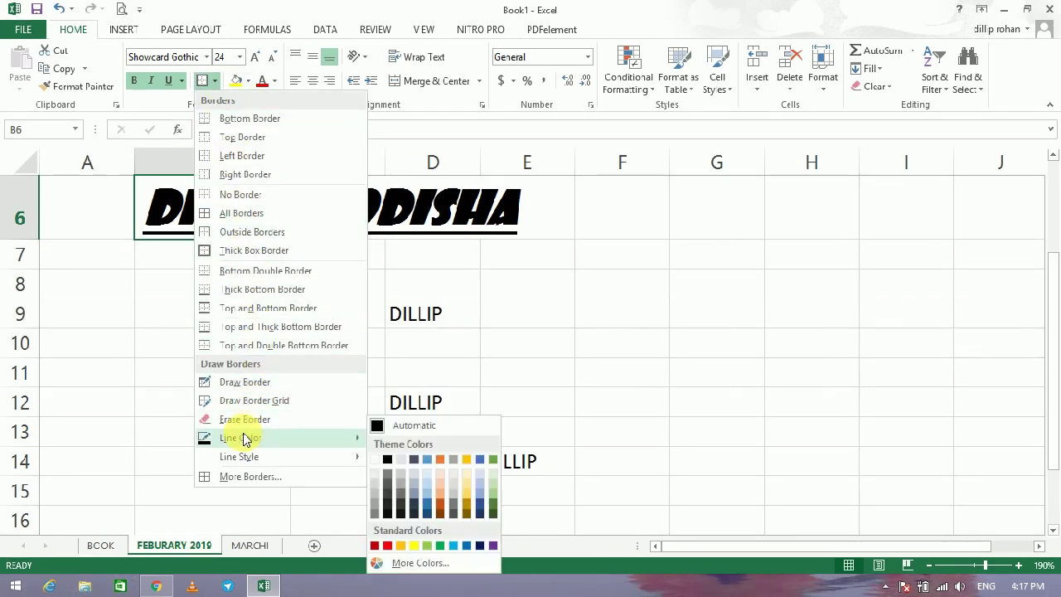
left_click(389, 547)
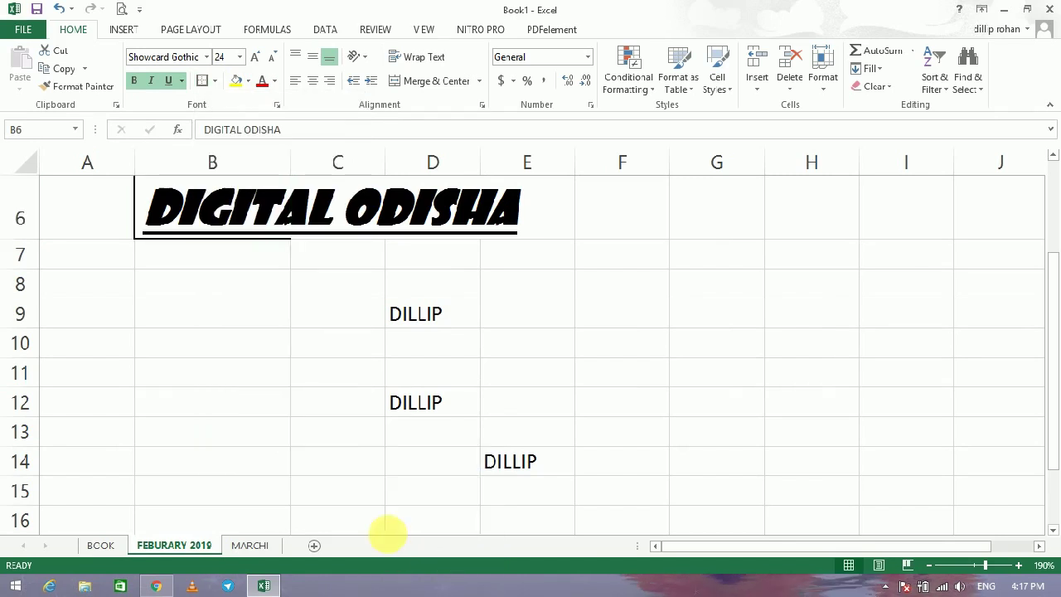
Adjust the title's size with the shrink and grow buttons to reach 26.
left_click(274, 61)
left_click(274, 61)
left_click(274, 62)
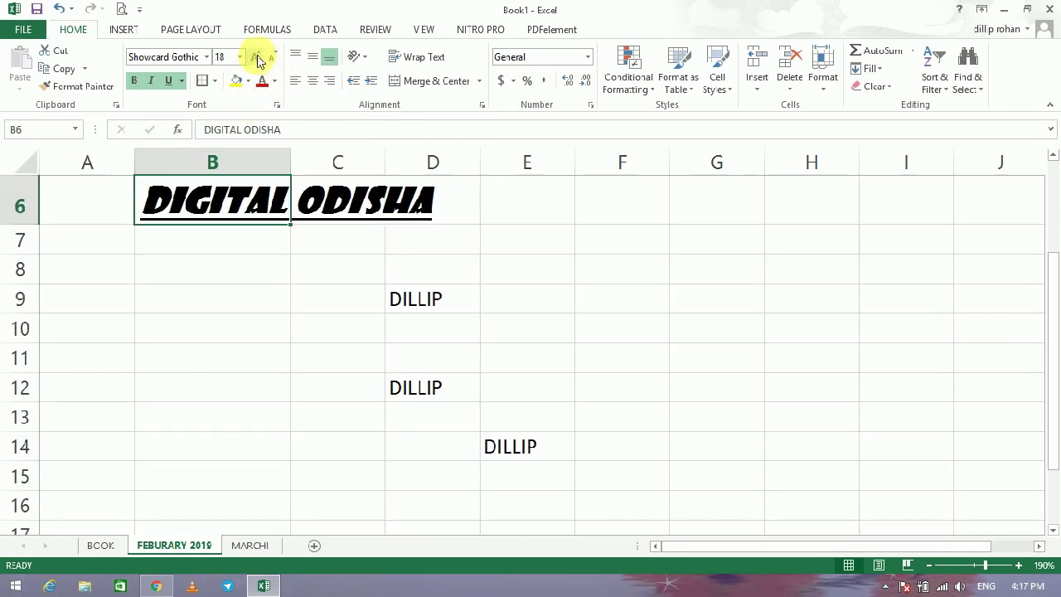
left_click(258, 62)
left_click(258, 61)
left_click(257, 61)
left_click(258, 62)
left_click(258, 61)
left_click(257, 62)
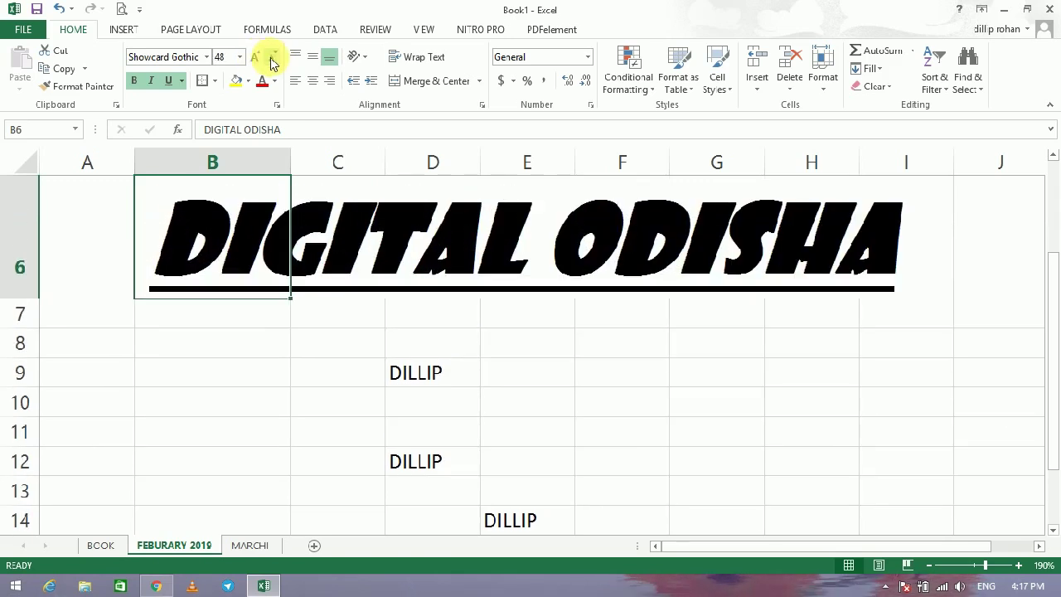
left_click(275, 62)
left_click(274, 61)
left_click(274, 61)
Fill the DILLIP cell D9 with dark blue.
left_click(342, 162)
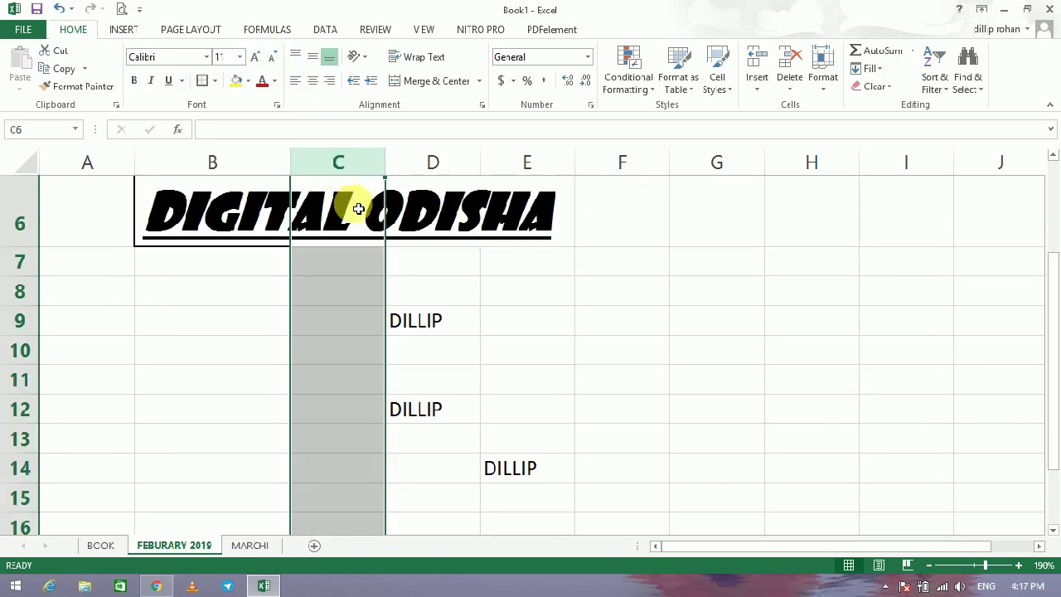
left_click(157, 214)
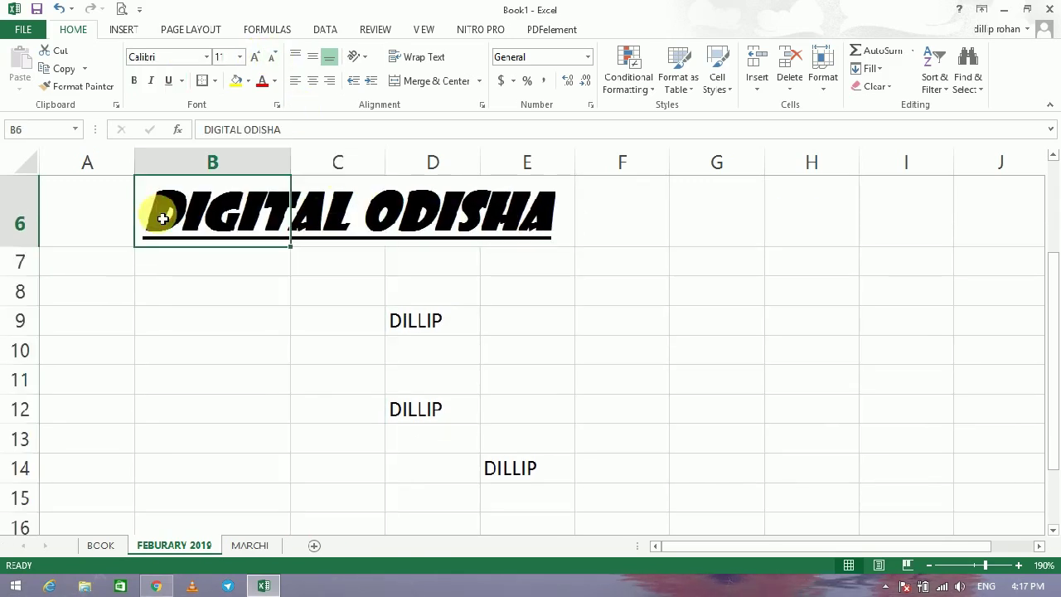
left_click(423, 320)
left_click(248, 80)
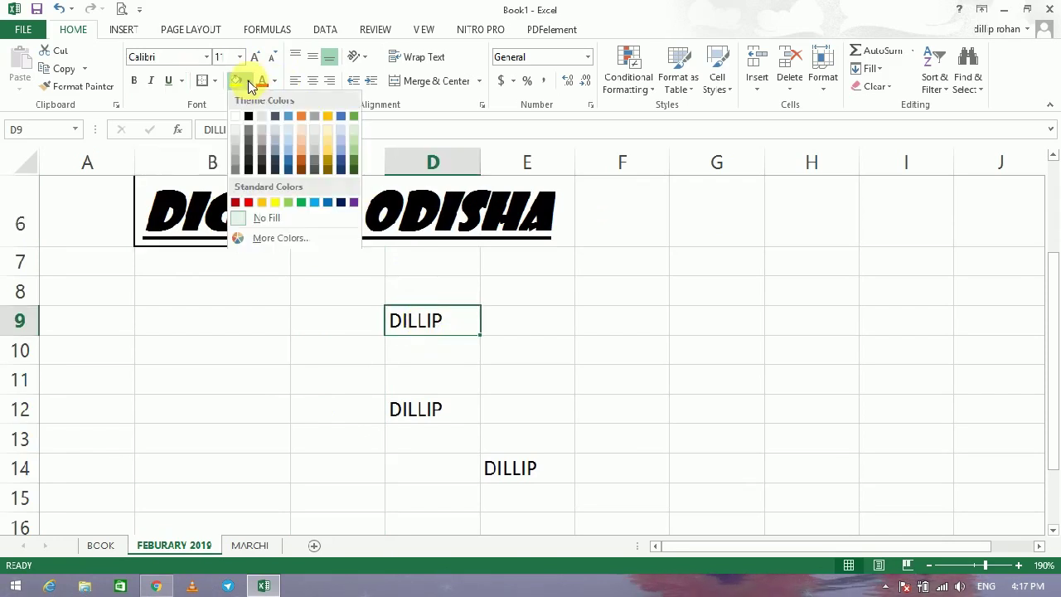
left_click(340, 203)
Colour the DILLIP text in D9 light blue.
double_click(453, 324)
left_click_drag(452, 324, 386, 324)
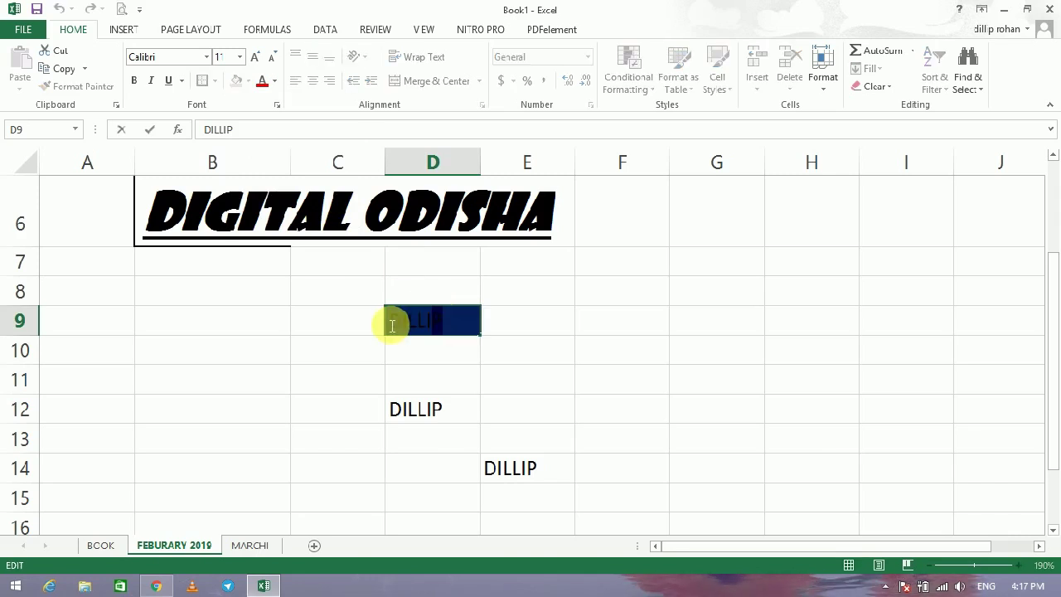
left_click(276, 81)
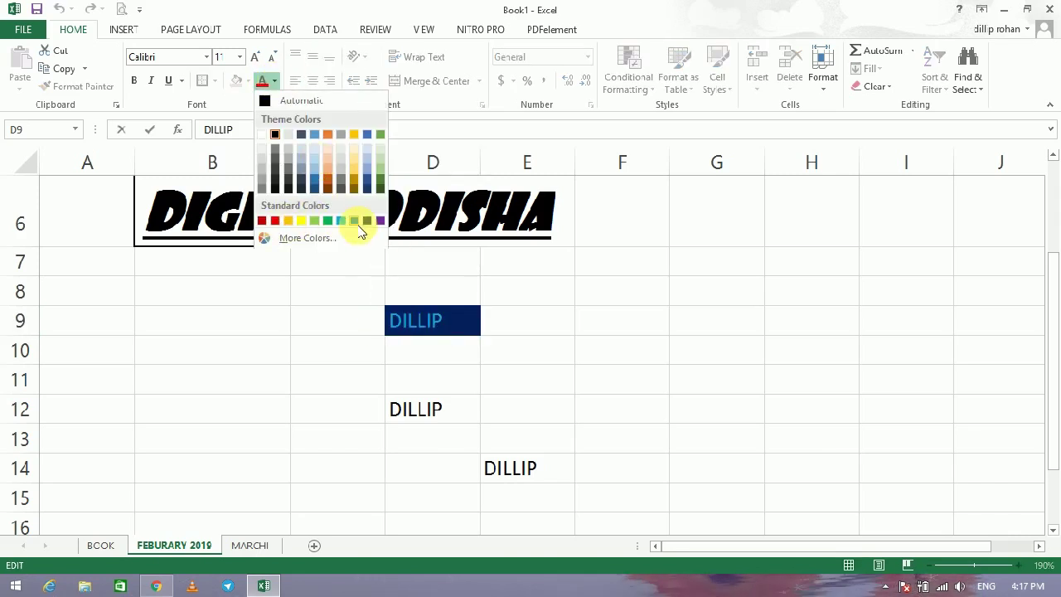
left_click(353, 150)
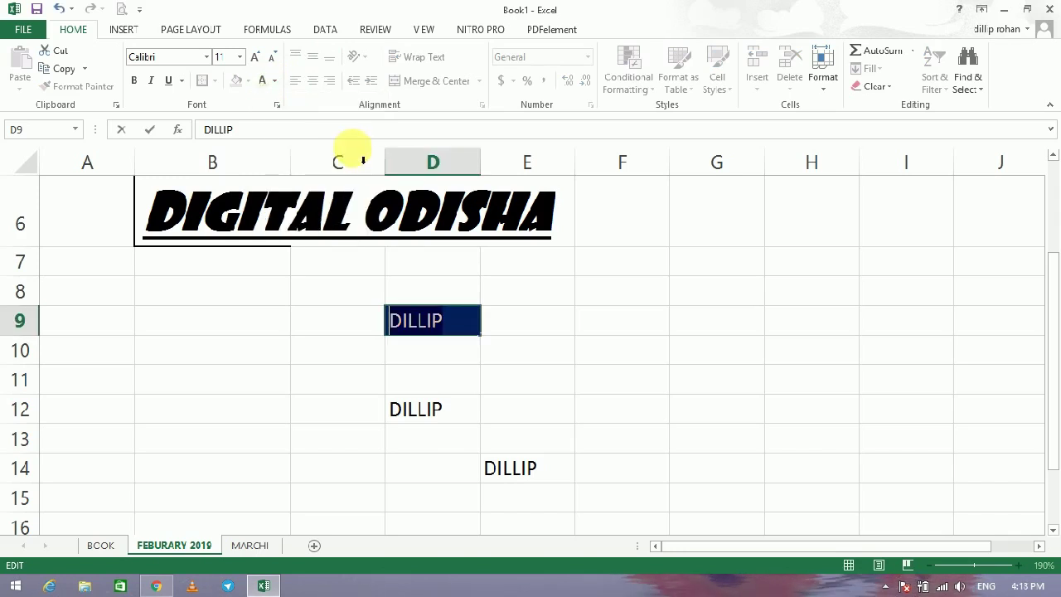
Set DILLIP in D9 to the KaiTi font and enlarge it two size steps.
left_click(205, 56)
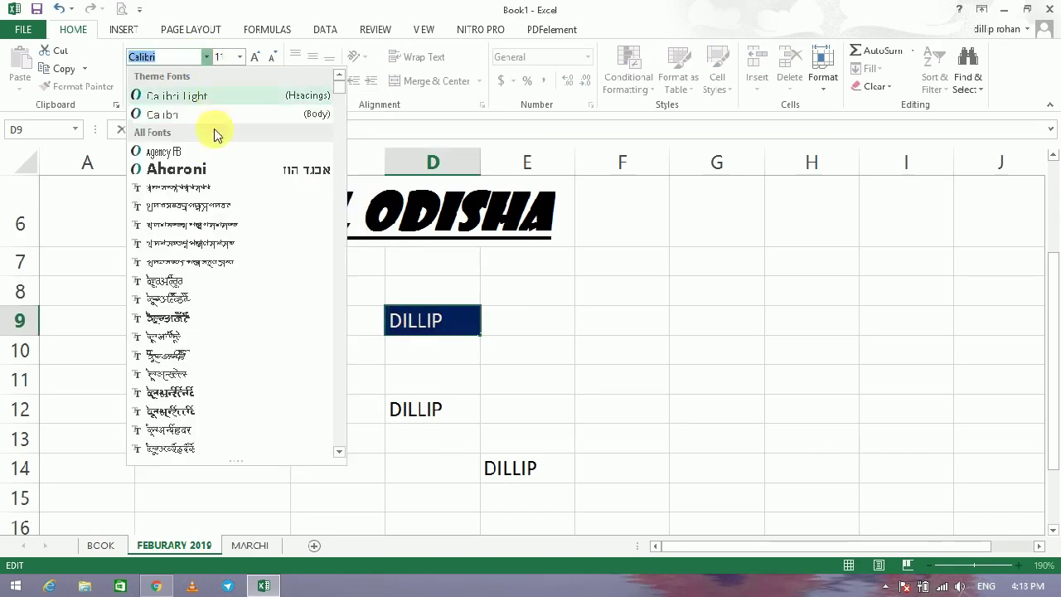
left_click_drag(339, 91, 331, 207)
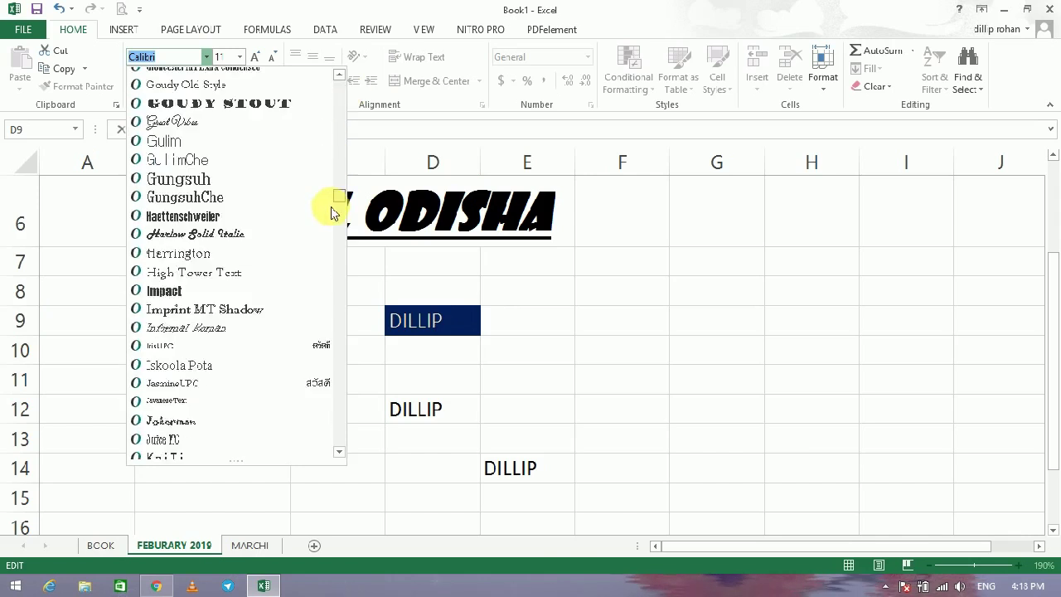
scroll(230, 218, "down", 5)
left_click(149, 130)
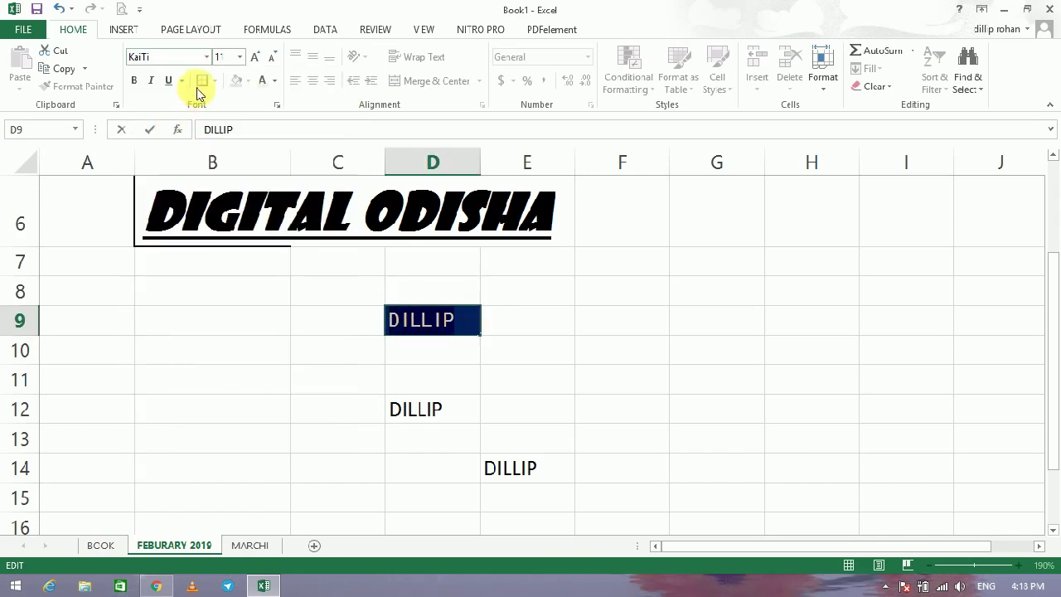
left_click(254, 57)
left_click(254, 58)
left_click(254, 57)
left_click(255, 57)
left_click(255, 57)
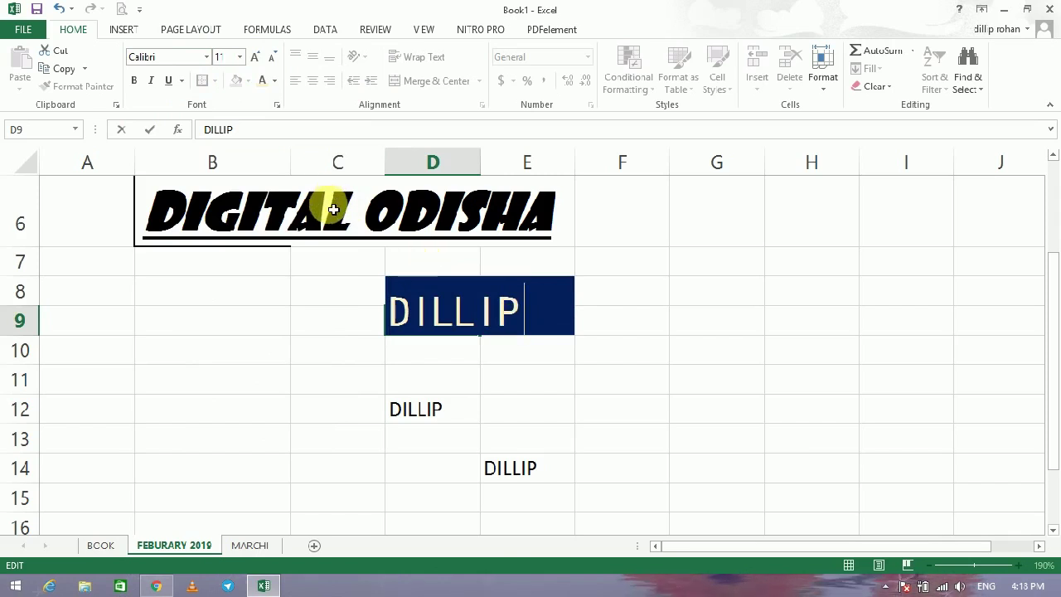
double_click(457, 320)
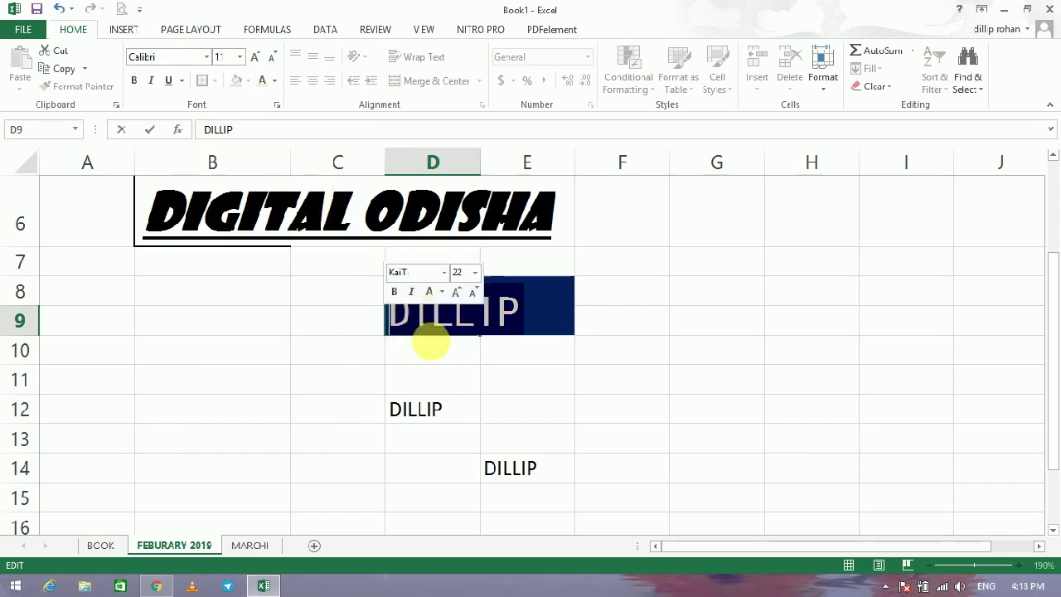
key("ctrl+Return")
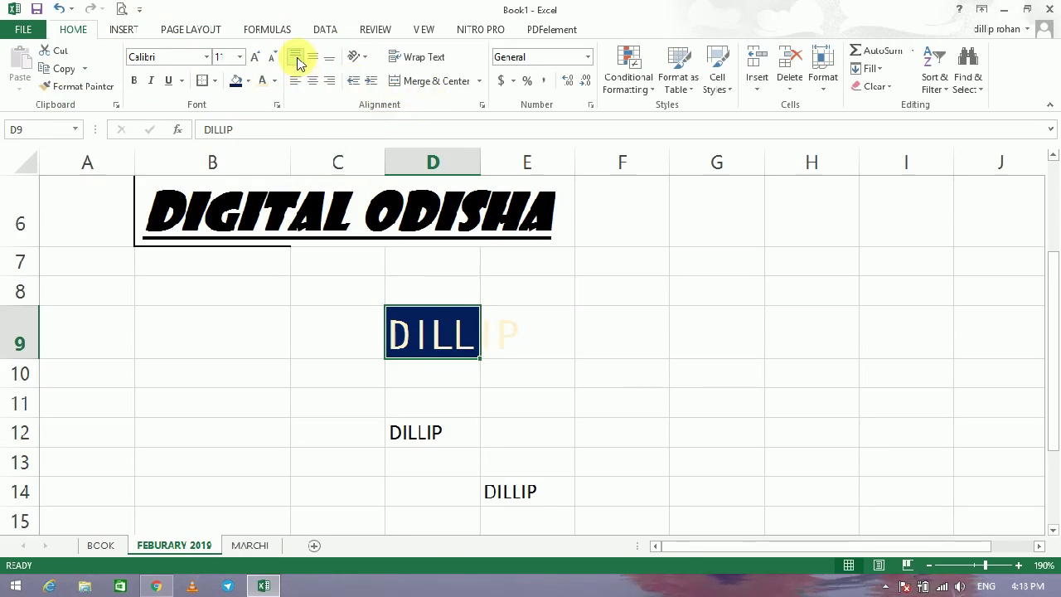
Try middle, top and bottom alignment on C6, then widen column D to fit DILLIP.
left_click(297, 209)
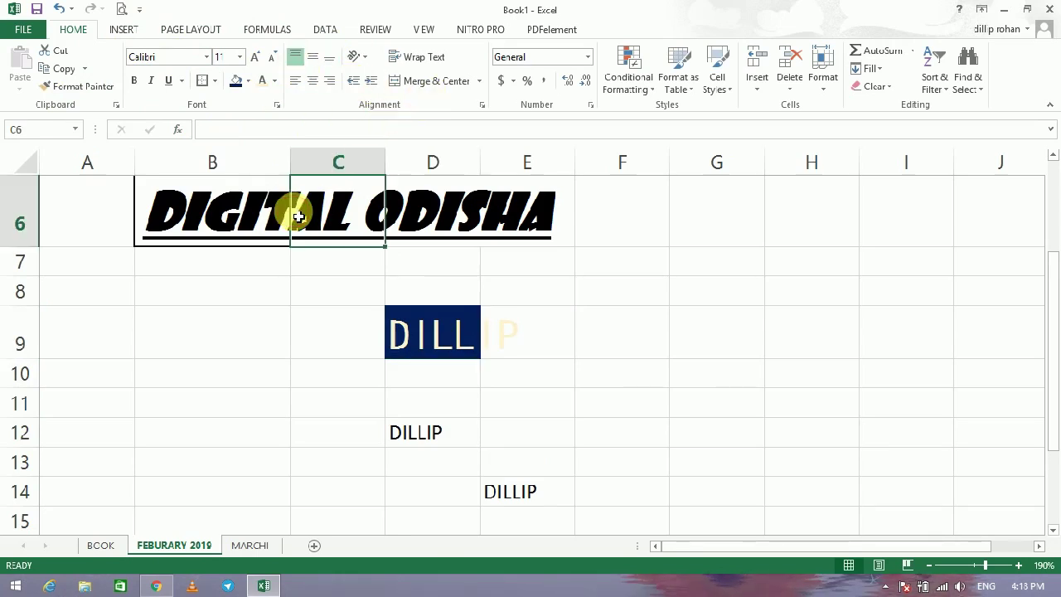
left_click(313, 58)
left_click(297, 58)
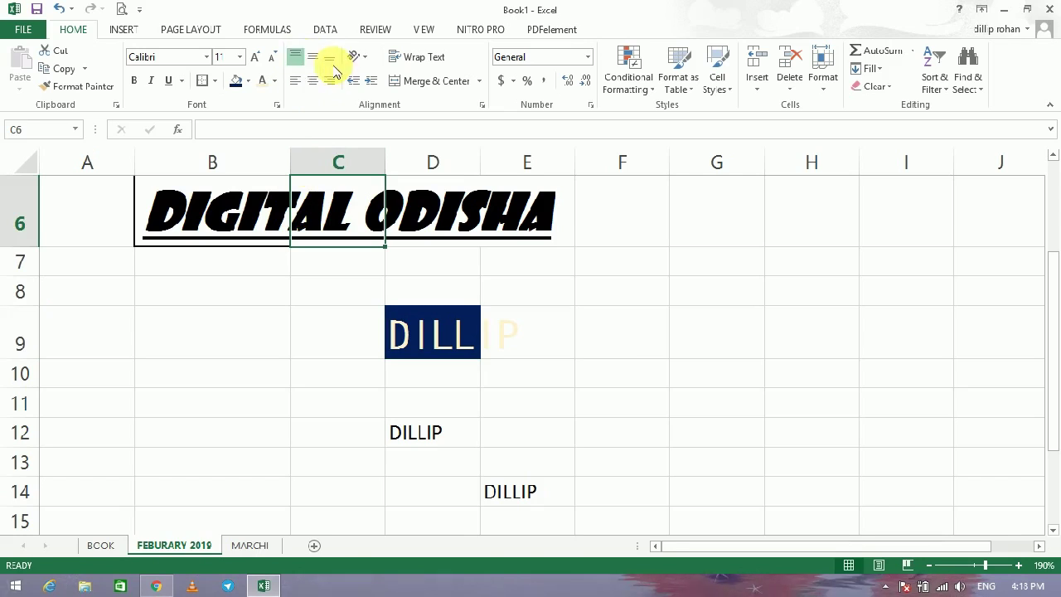
left_click(330, 58)
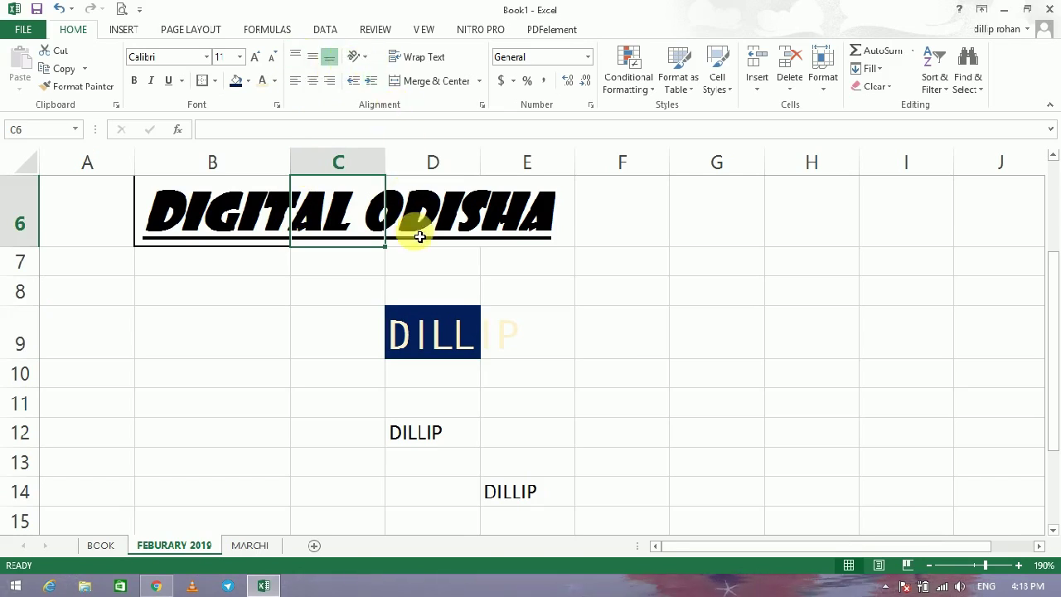
left_click(426, 348)
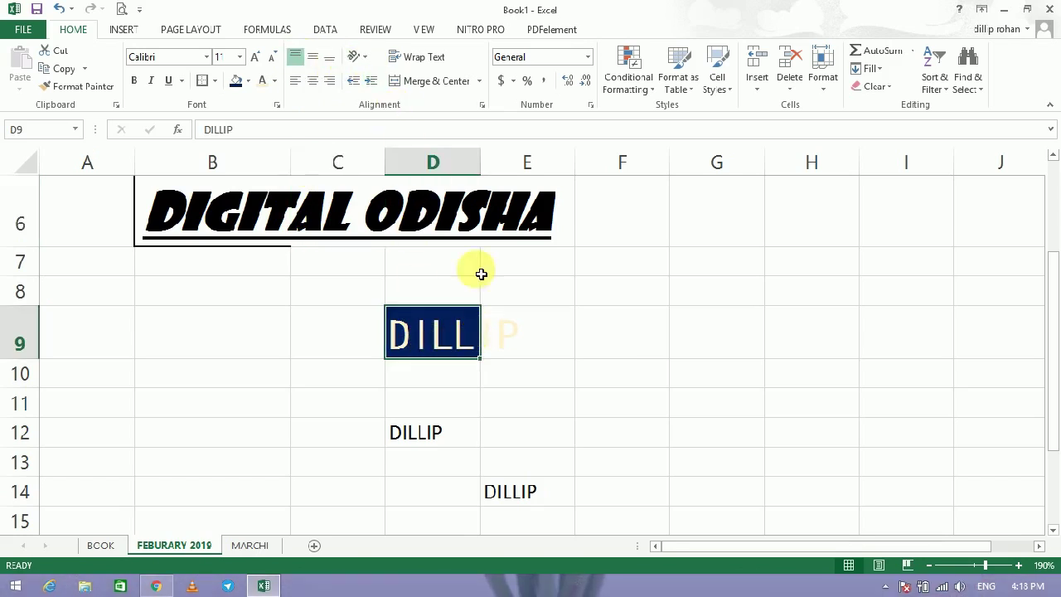
left_click_drag(483, 166, 568, 166)
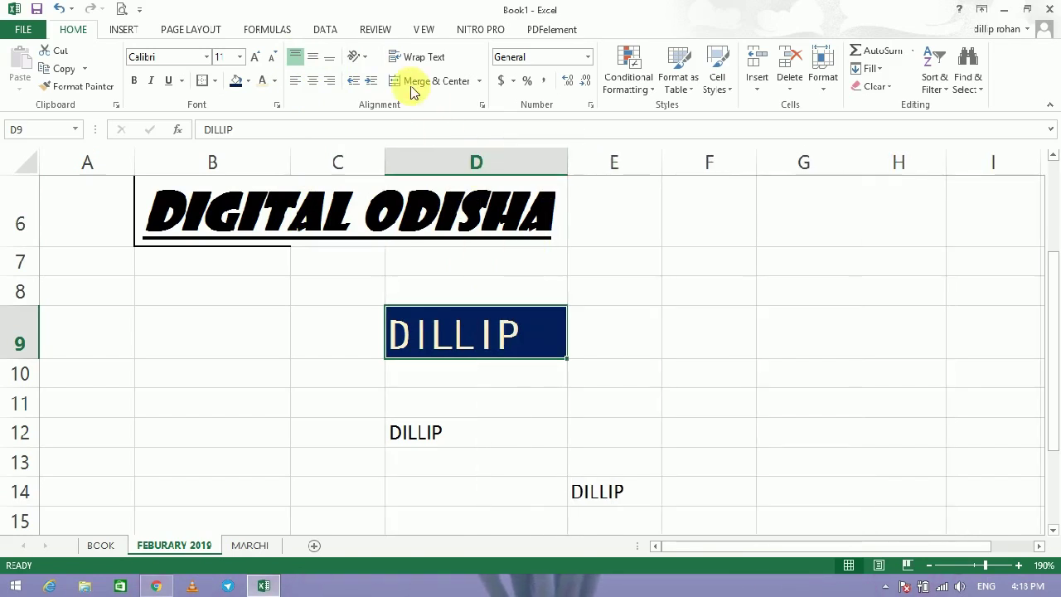
Try counterclockwise, vertical and rotate-down orientations on DILLIP, ending on Angle Clockwise.
left_click(365, 58)
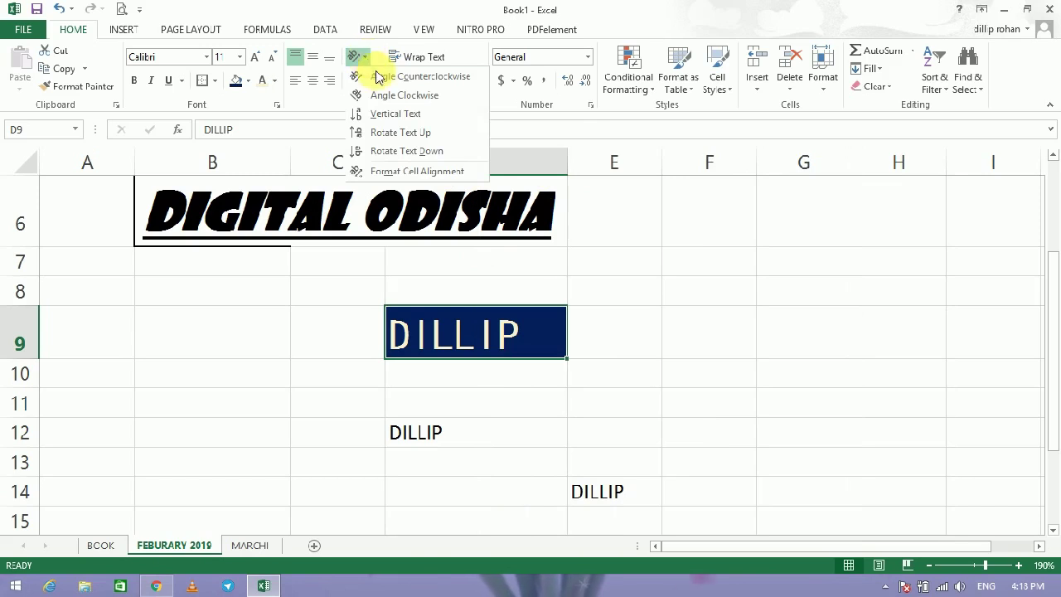
left_click(377, 76)
left_click(355, 57)
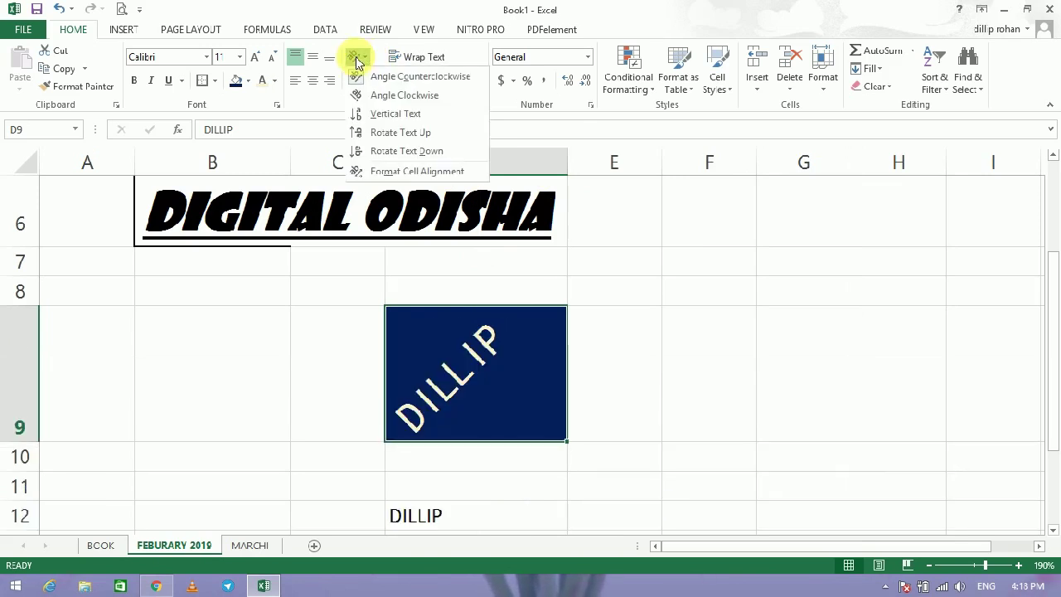
left_click(379, 96)
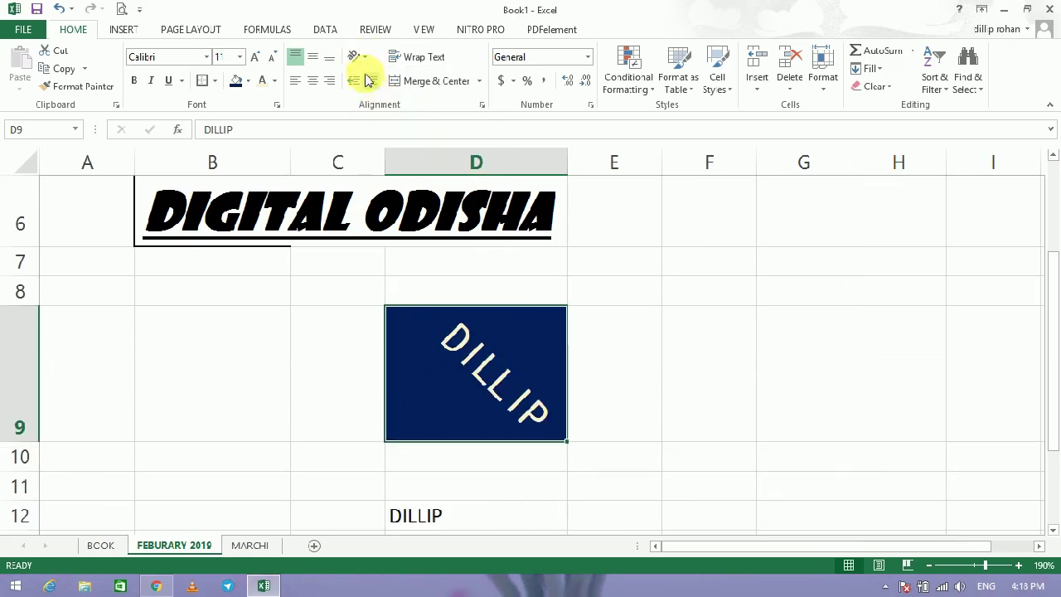
left_click(357, 56)
left_click(384, 115)
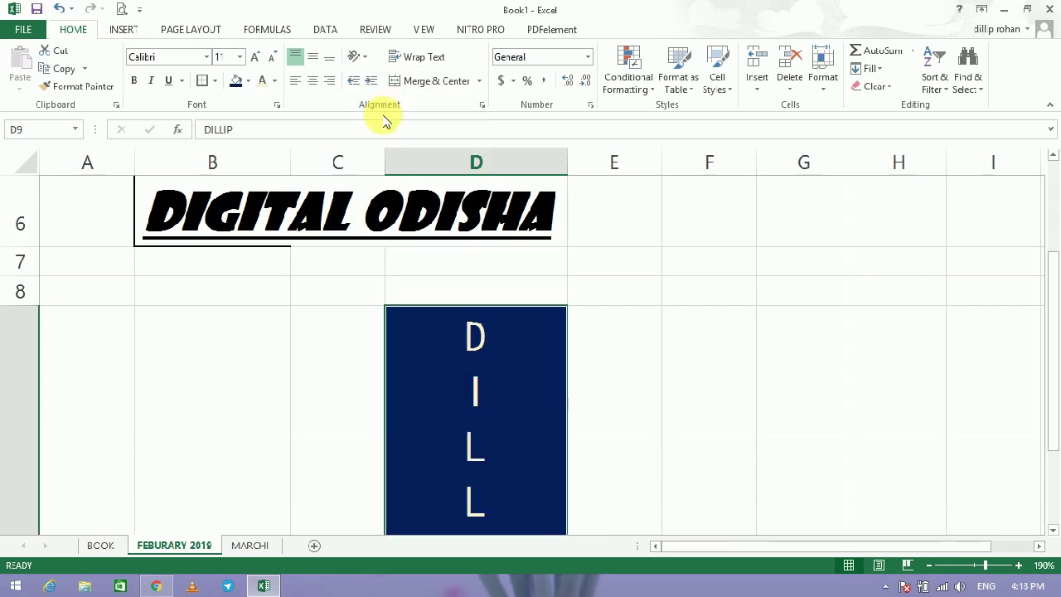
left_click(354, 57)
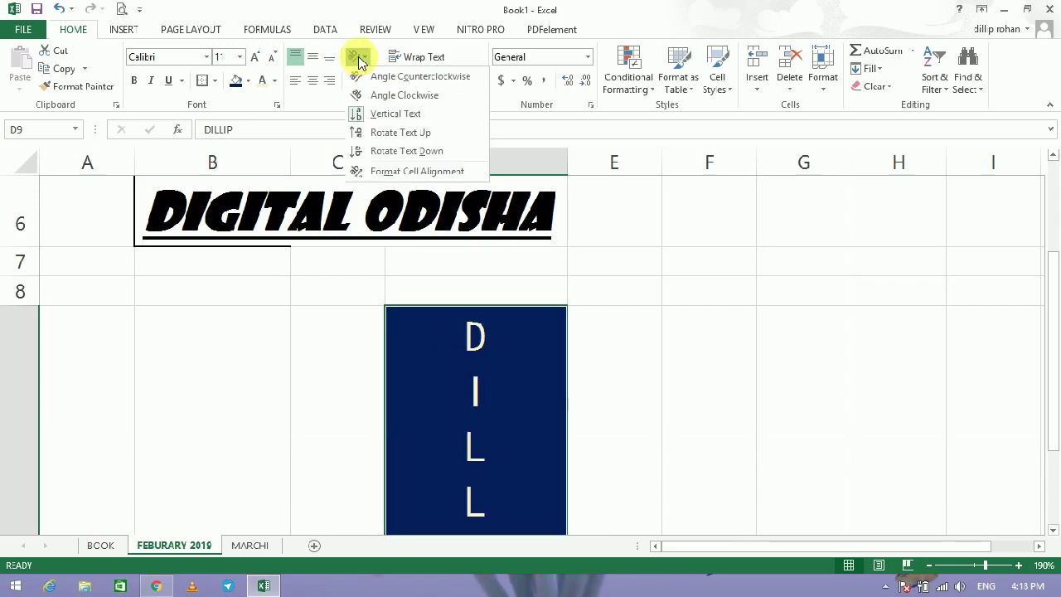
left_click(382, 147)
left_click(355, 57)
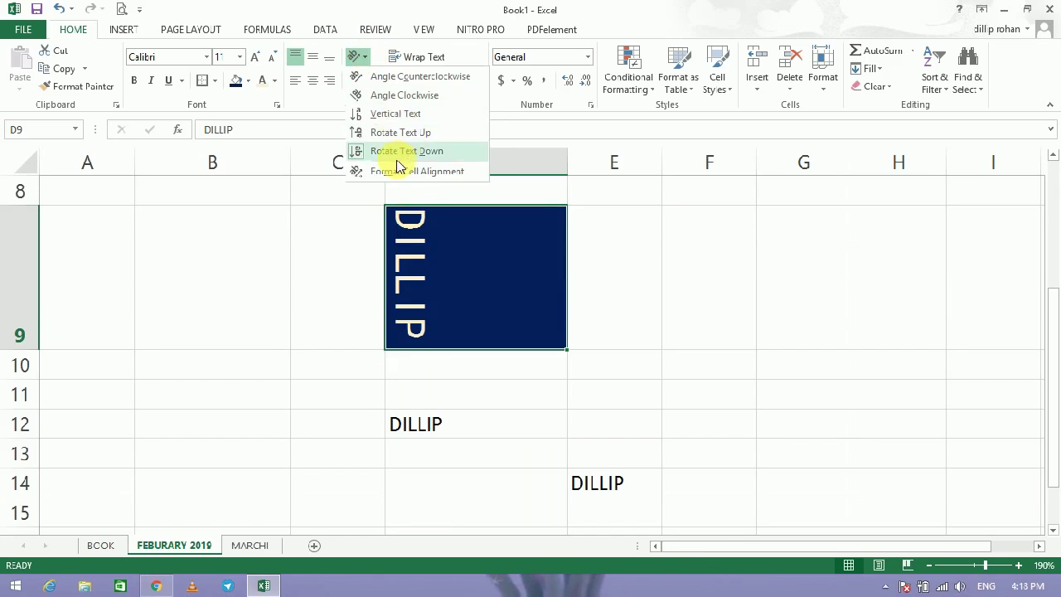
left_click(377, 95)
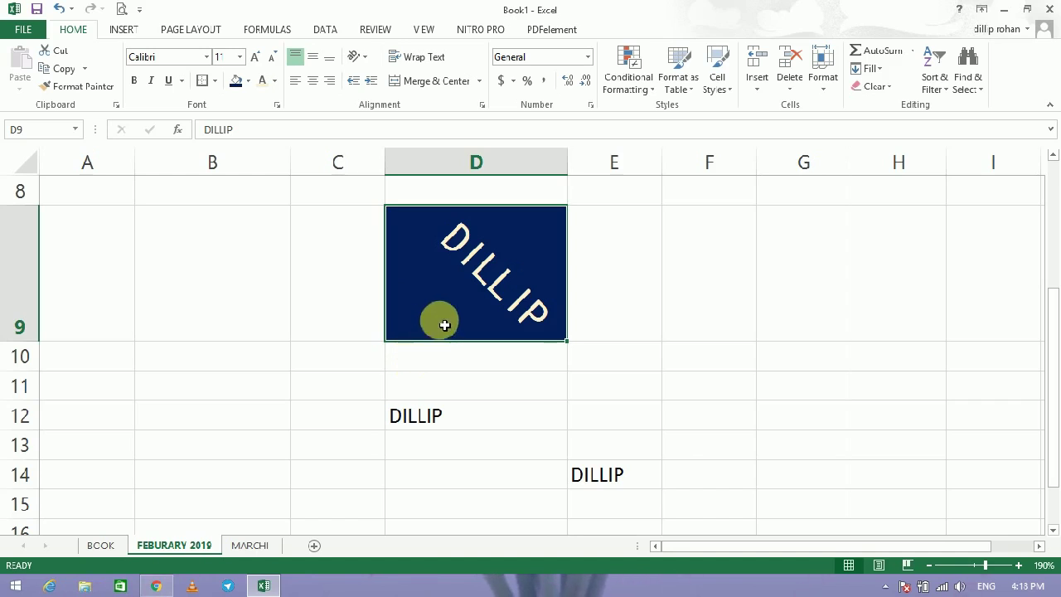
Try indenting DILLIP, toggle Wrap Text, and narrow column D so only DILL shows.
left_click(369, 83)
left_click(369, 83)
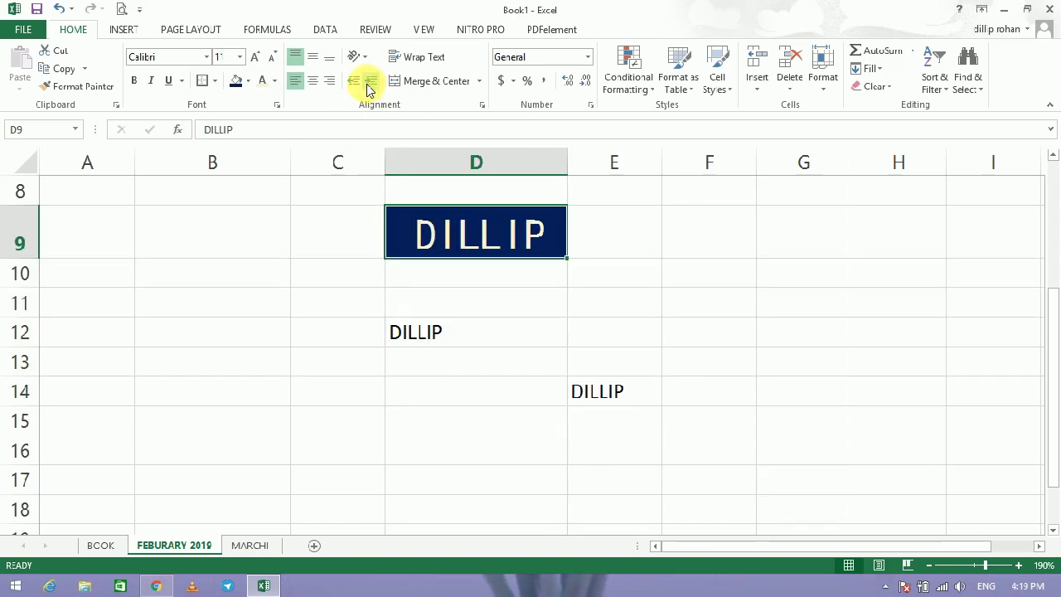
left_click(359, 85)
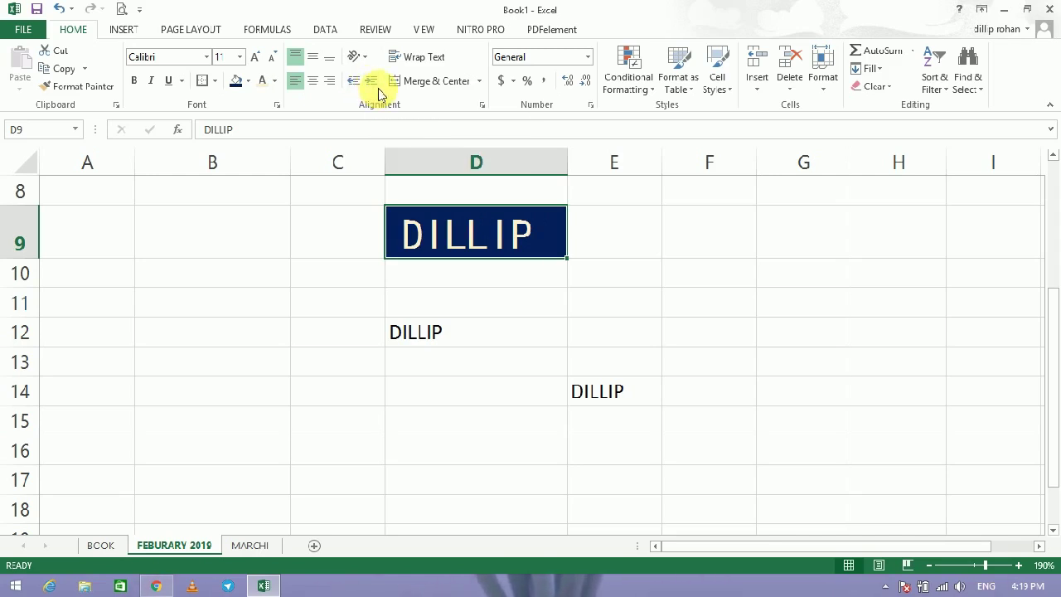
left_click(372, 91)
left_click(353, 91)
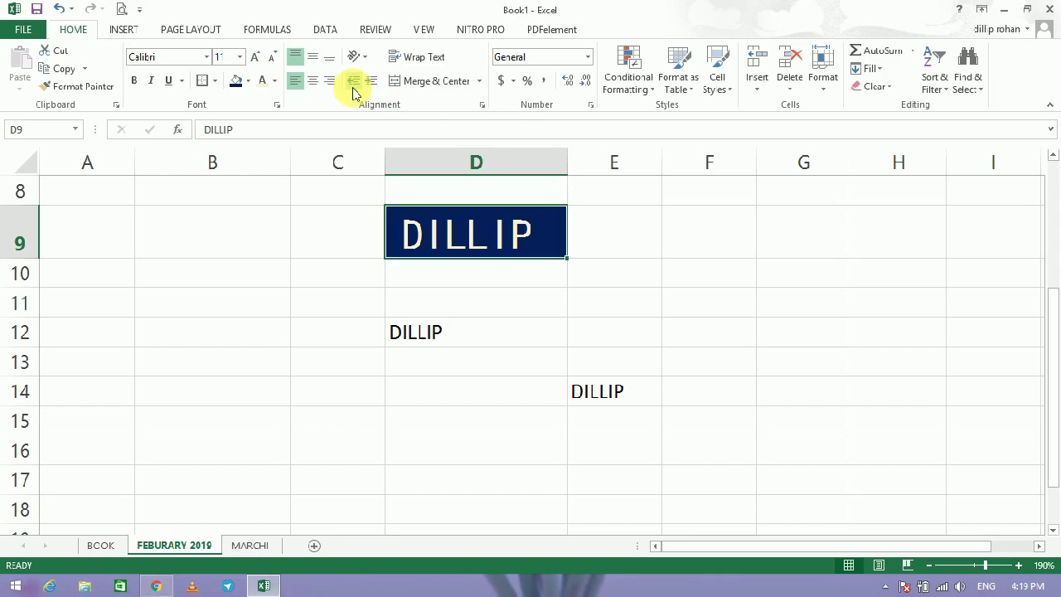
left_click(424, 63)
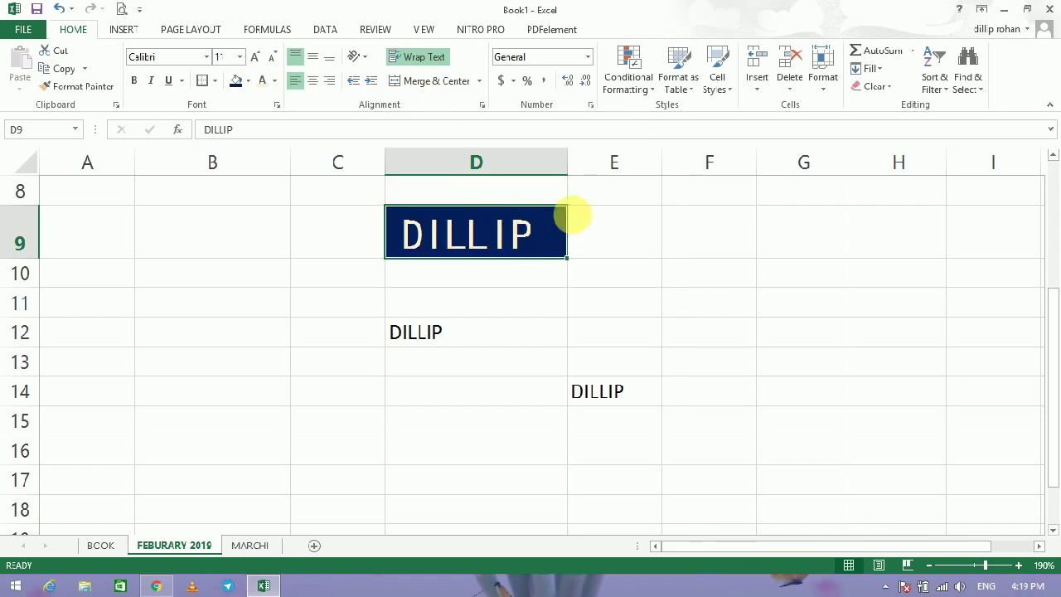
left_click_drag(573, 164, 504, 184)
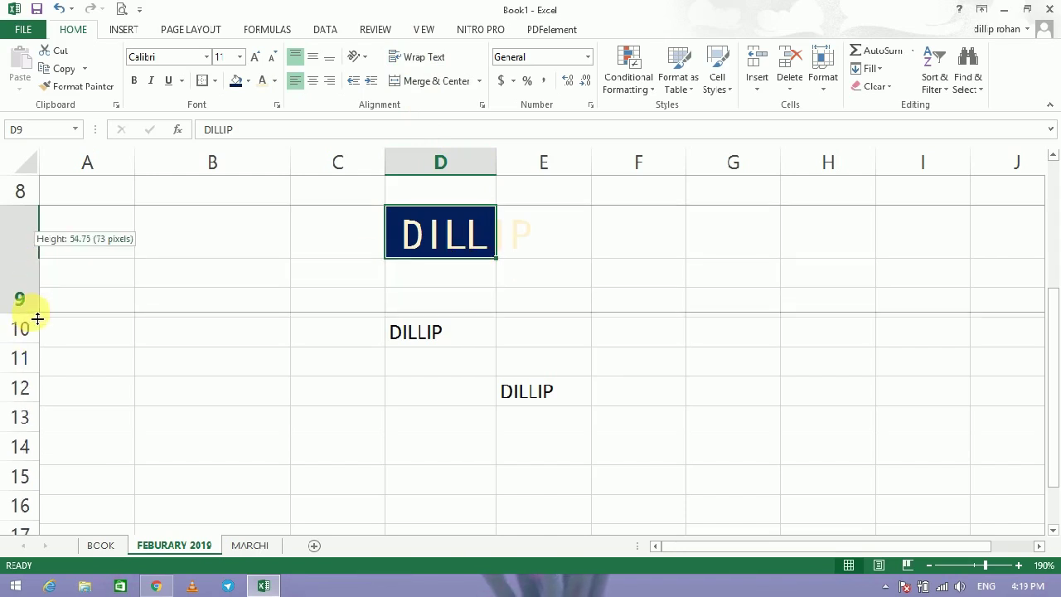
Make row 9 taller and select the DILLIP text in D9.
left_click_drag(40, 264, 39, 312)
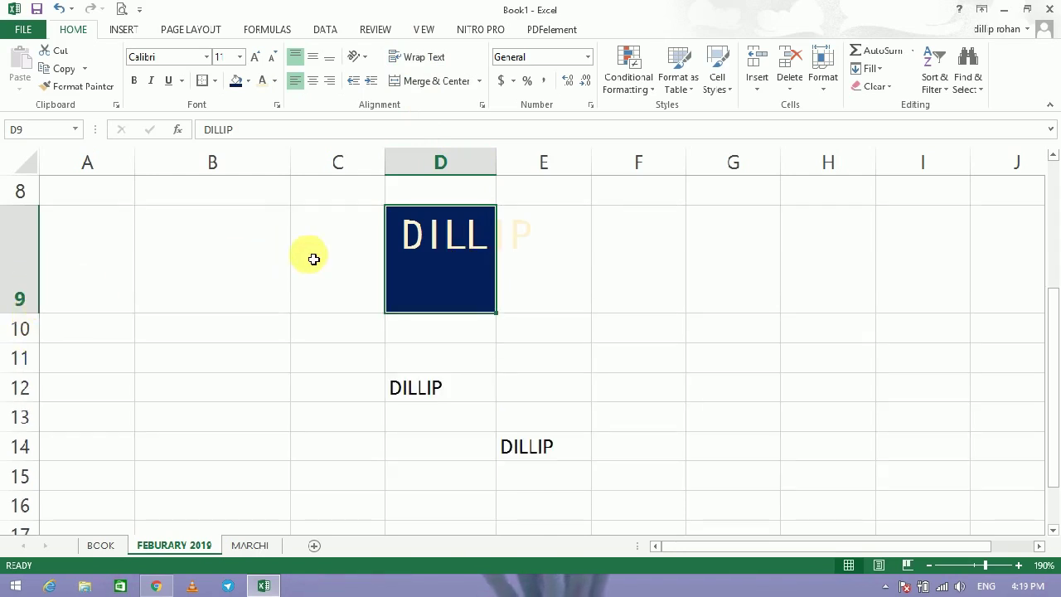
double_click(450, 249)
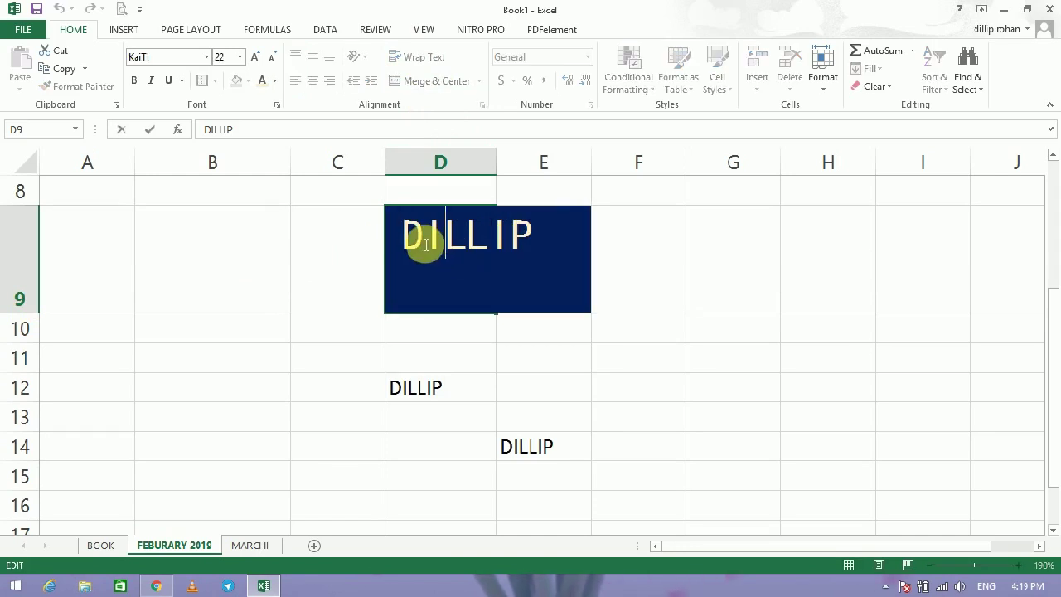
left_click_drag(407, 244, 616, 254)
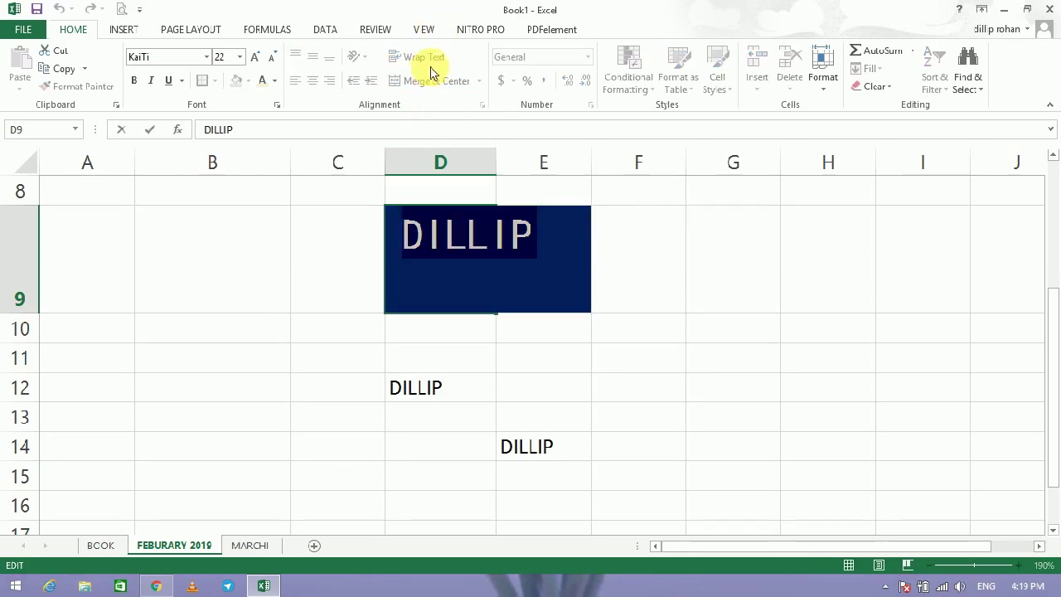
left_click(550, 242)
Wrap DILLIP in D9 onto two lines, toggling Wrap Text off and back on.
left_click(479, 193)
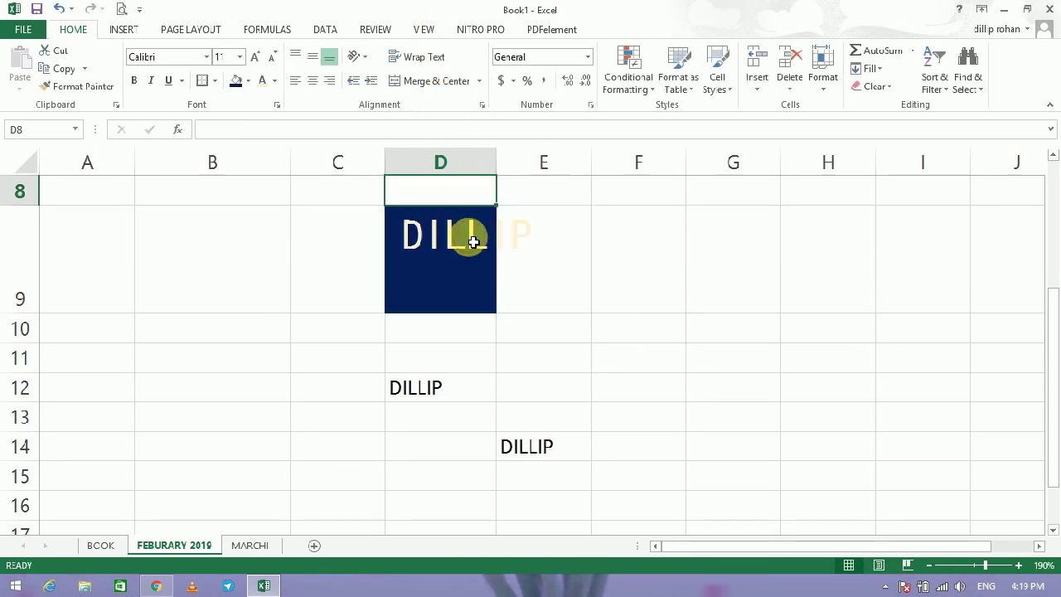
left_click(473, 242)
left_click(420, 58)
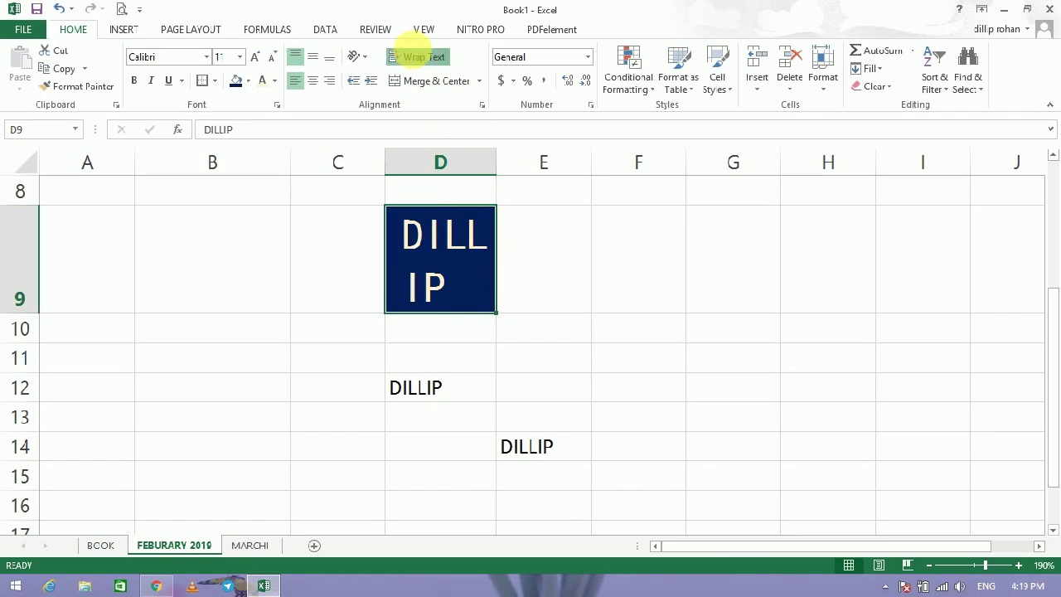
left_click(414, 57)
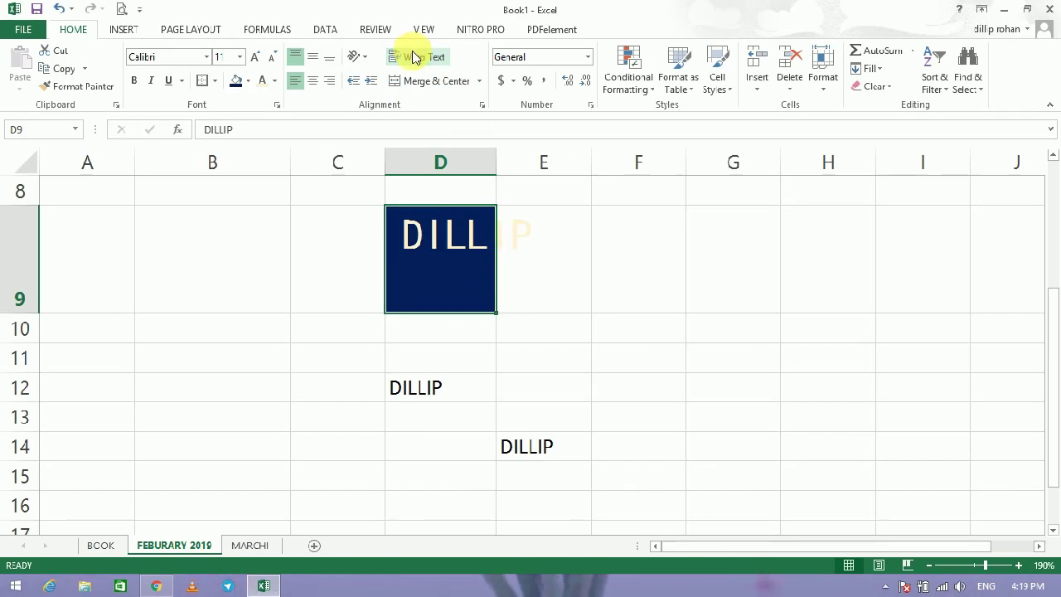
left_click(415, 56)
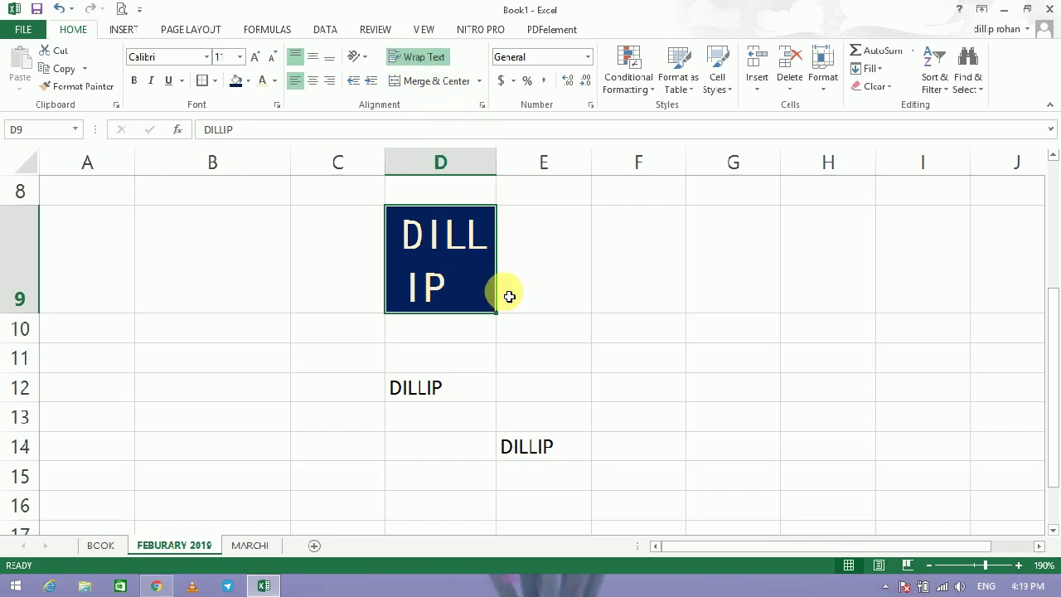
left_click(544, 445)
Move column E's DILLIP up to E12 and enter DIGITAL ODISHA in F12.
mouse_move(538, 432)
left_mouse_down()
mouse_move(553, 352)
mouse_move(543, 379)
left_mouse_up()
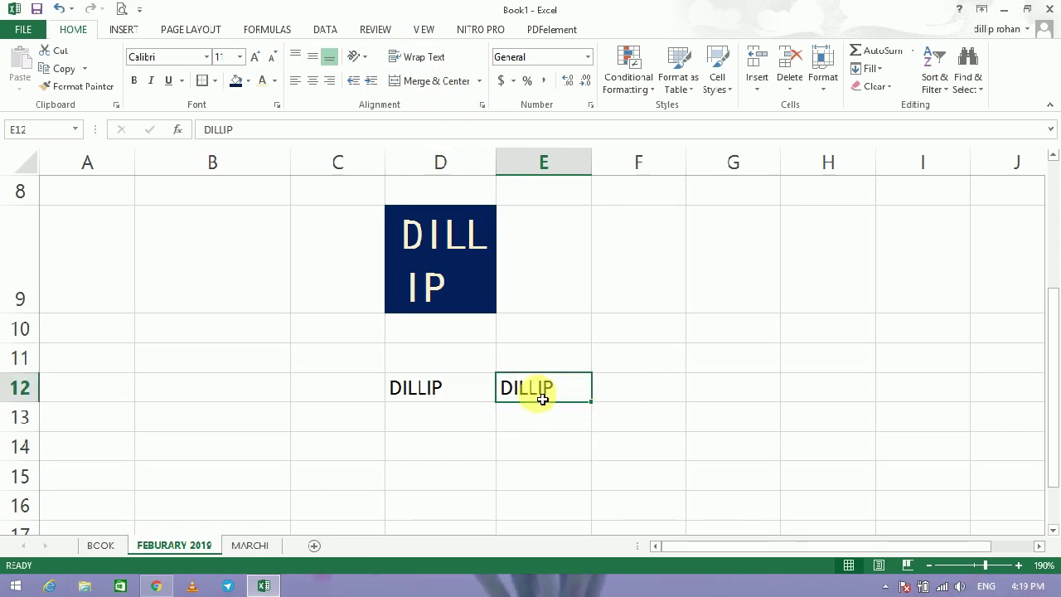
left_click(655, 392)
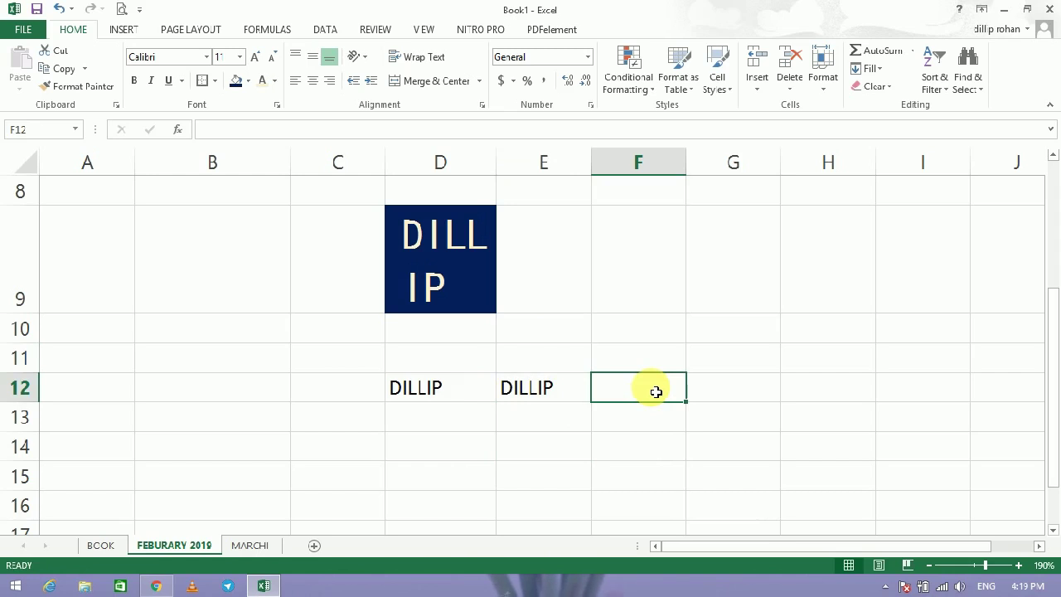
type("DIGITAL ODISHA")
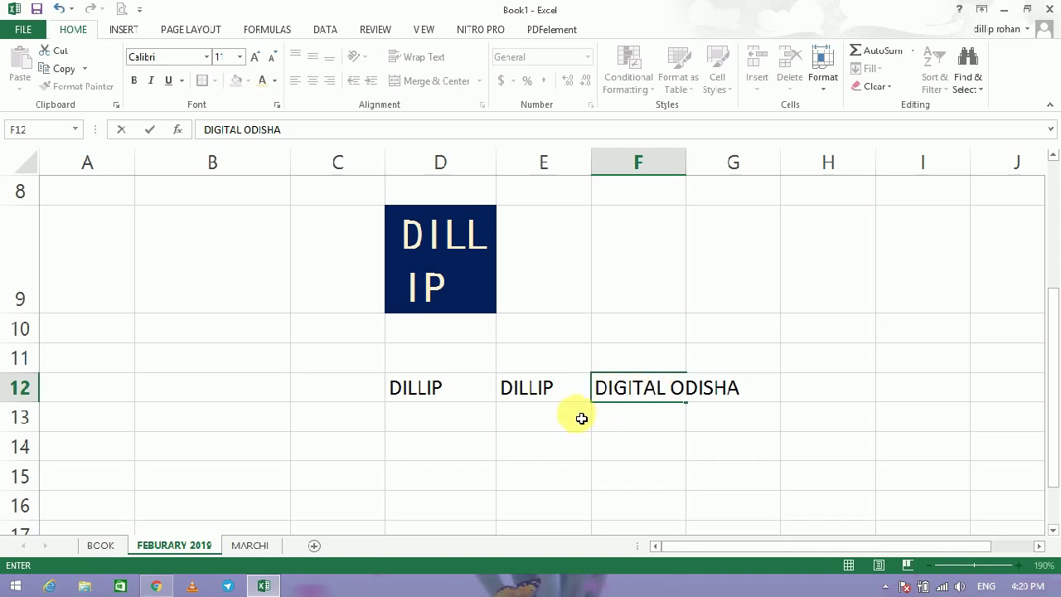
left_click(457, 390)
left_click(553, 395)
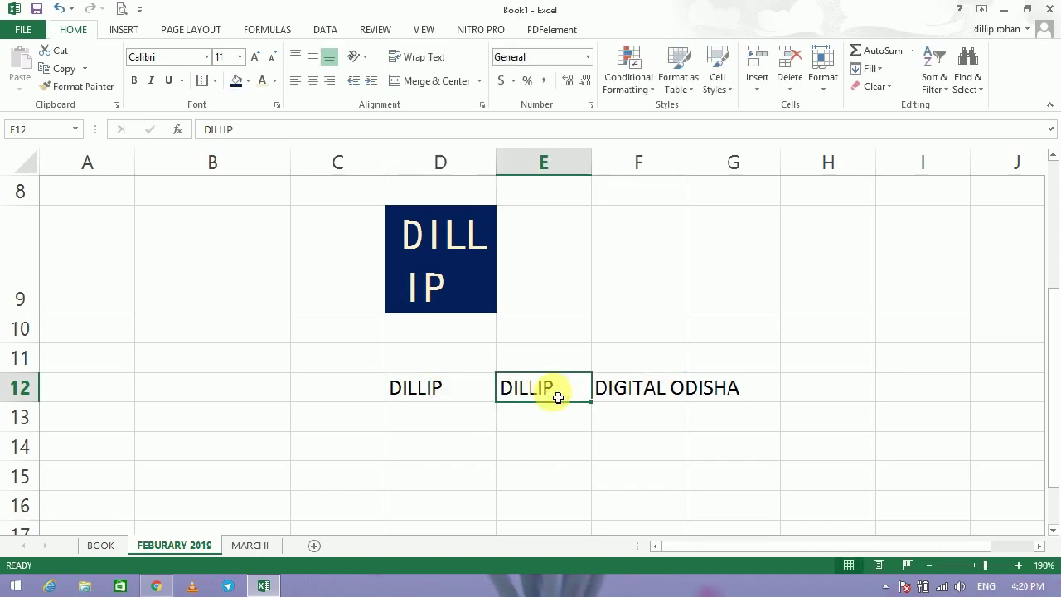
left_click(638, 391)
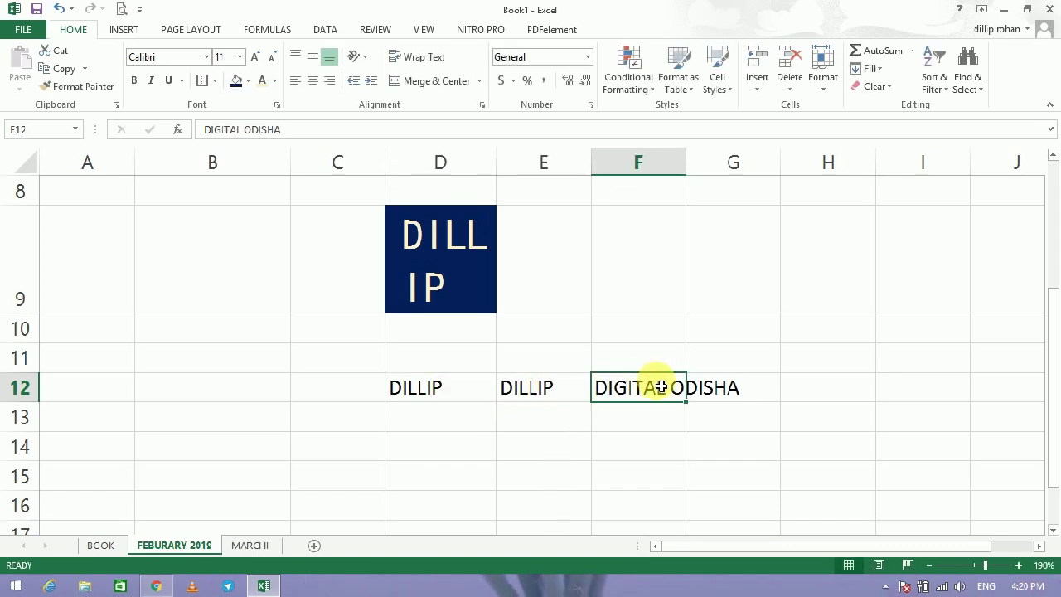
Merge and center D12:G12, accepting that only DILLIP is kept.
left_click_drag(403, 392, 741, 400)
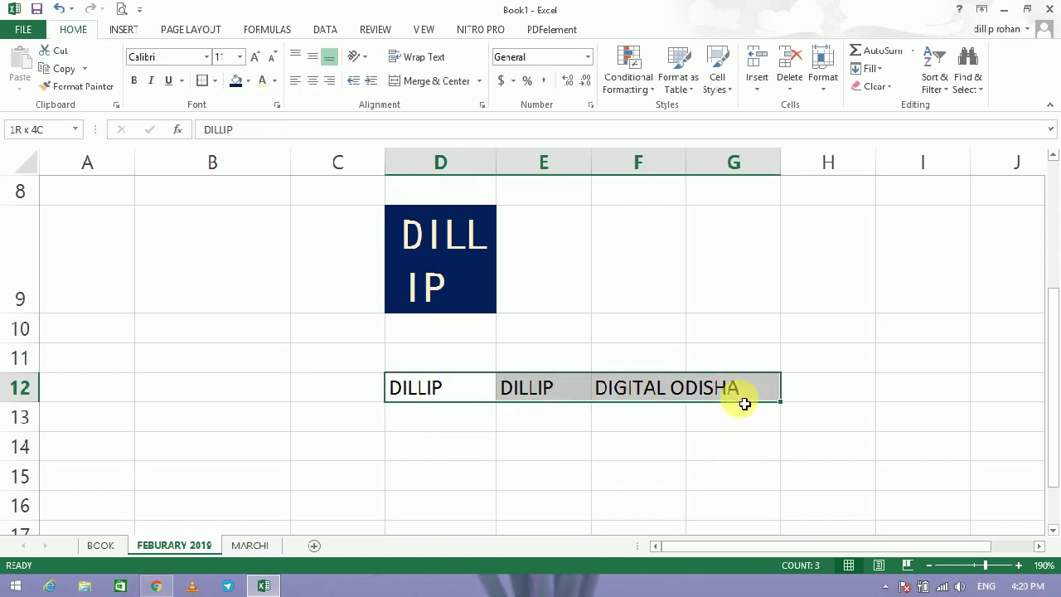
left_click(441, 81)
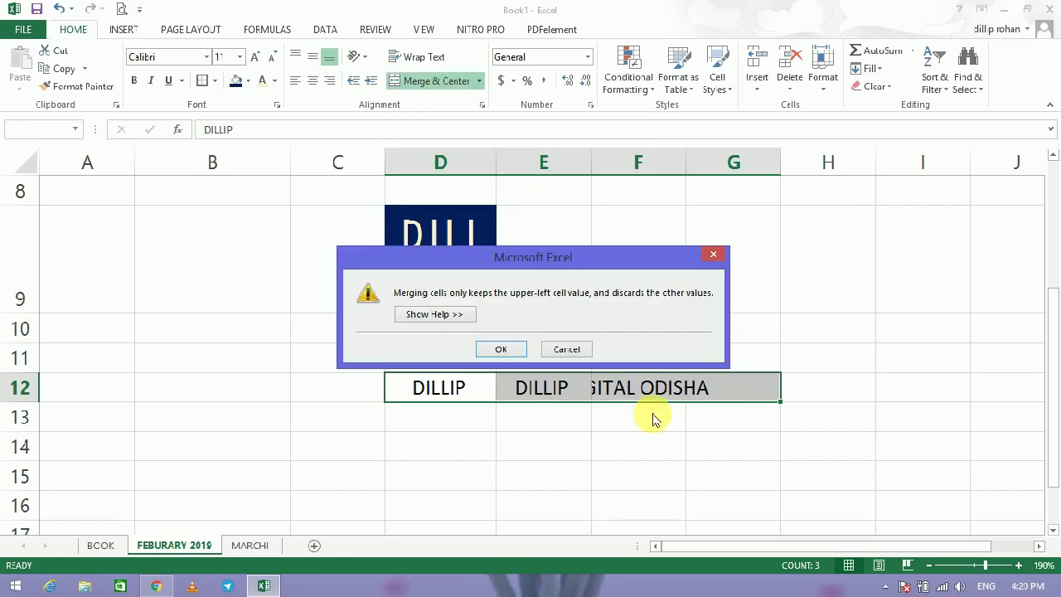
left_click(521, 353)
left_click(594, 473)
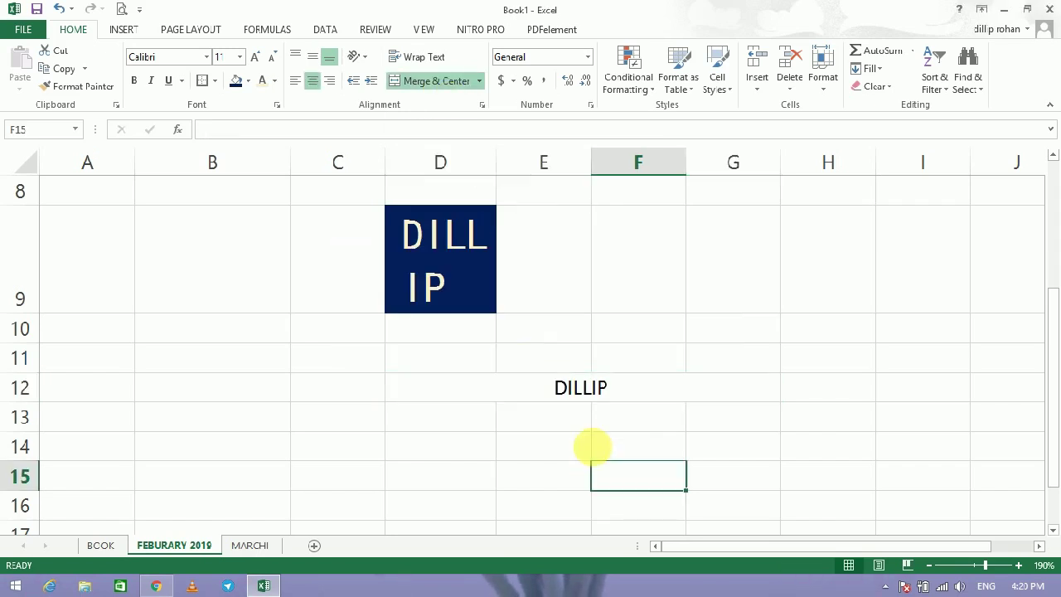
Enter DGDRET in cell B9.
left_click(608, 394)
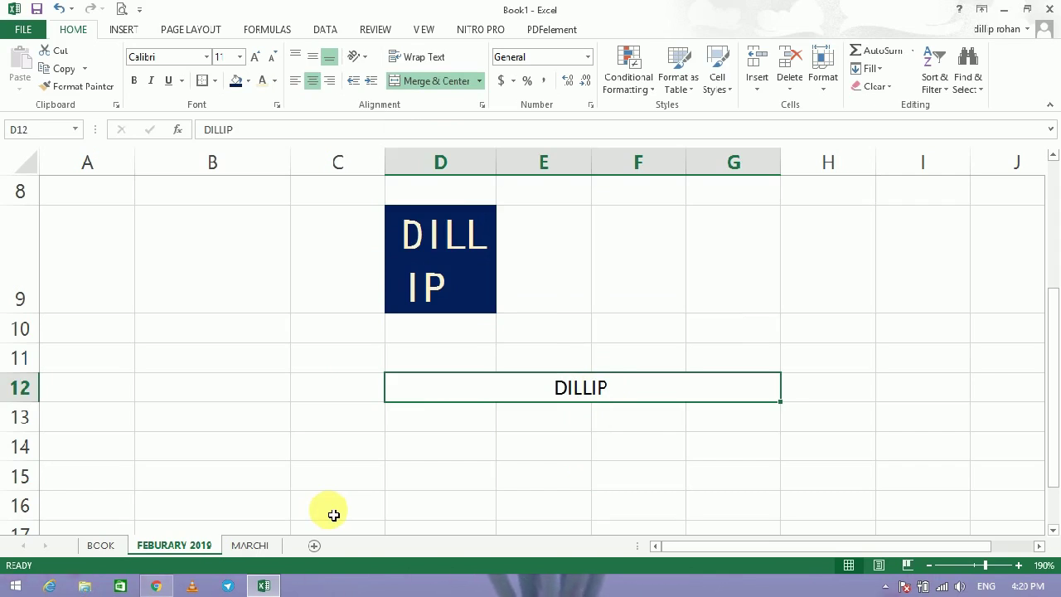
left_click(590, 59)
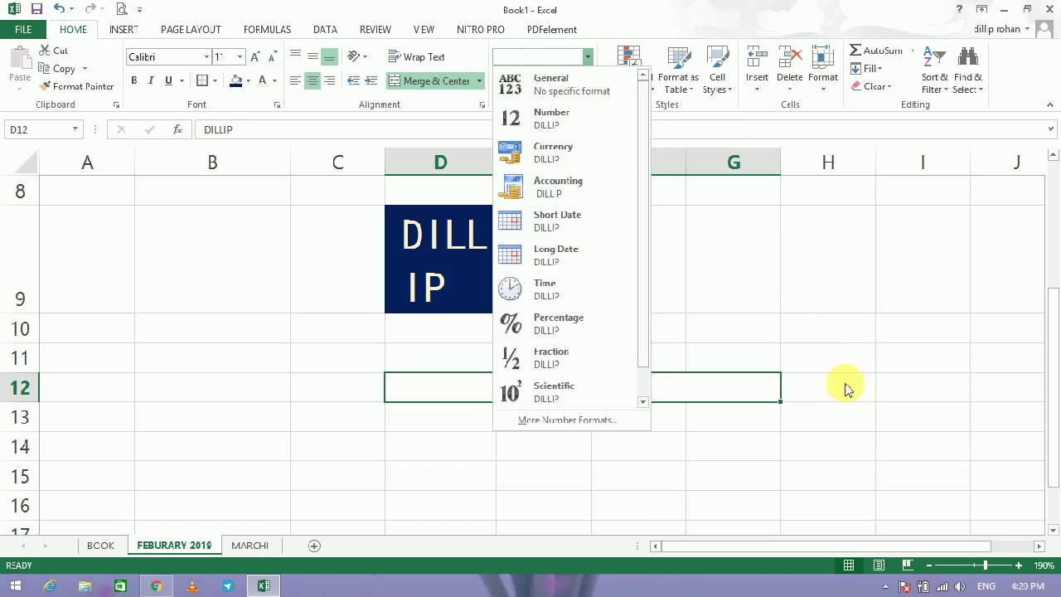
left_click(158, 253)
left_click(208, 240)
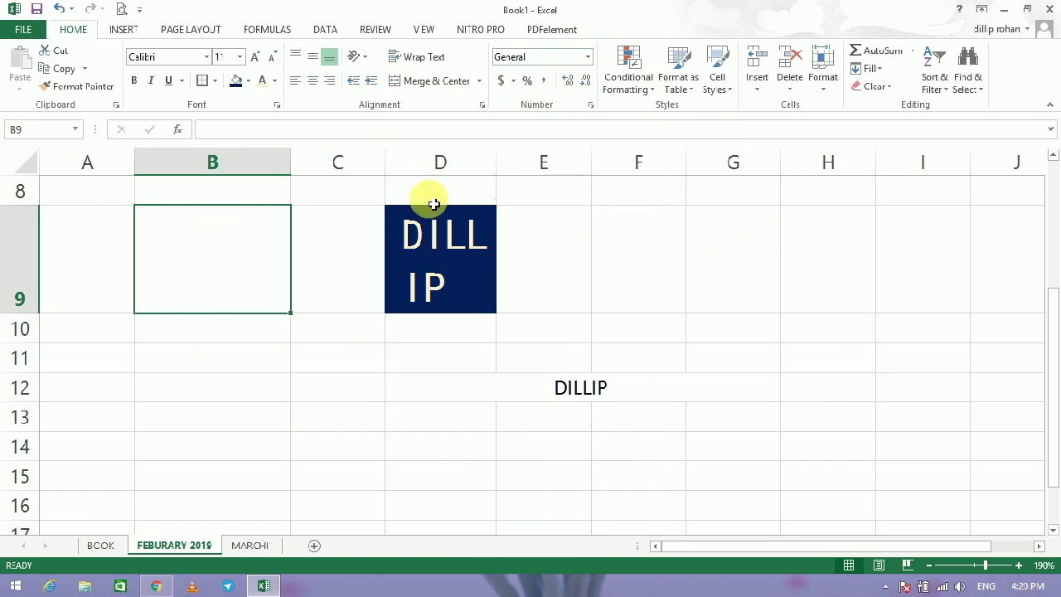
type("DGDRET")
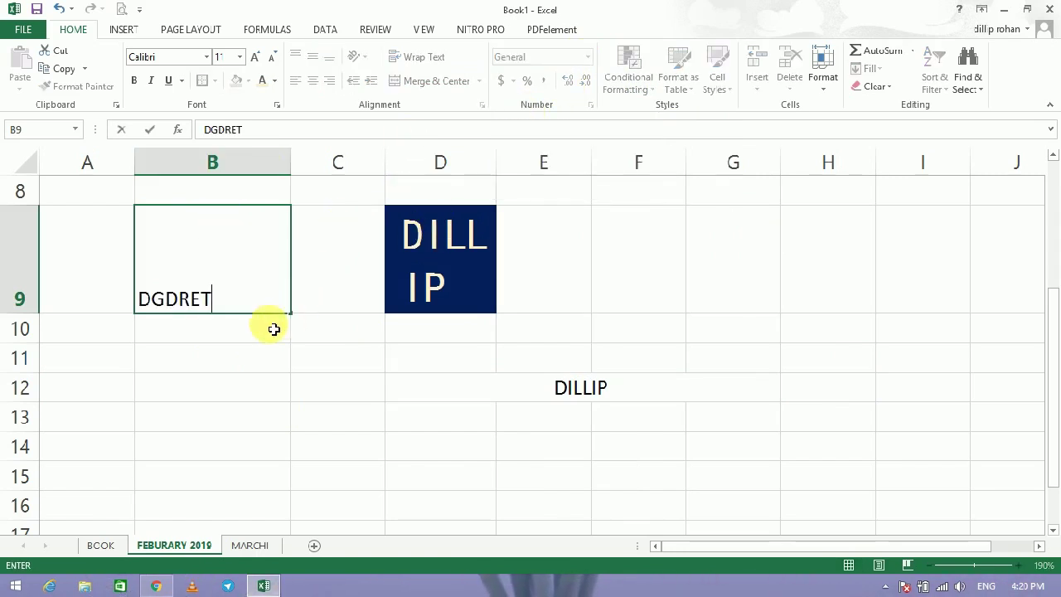
left_click(272, 326)
Enter 12 in B10 as Number (12.00) and 65 in B11 as Currency ($65.00).
left_click(588, 56)
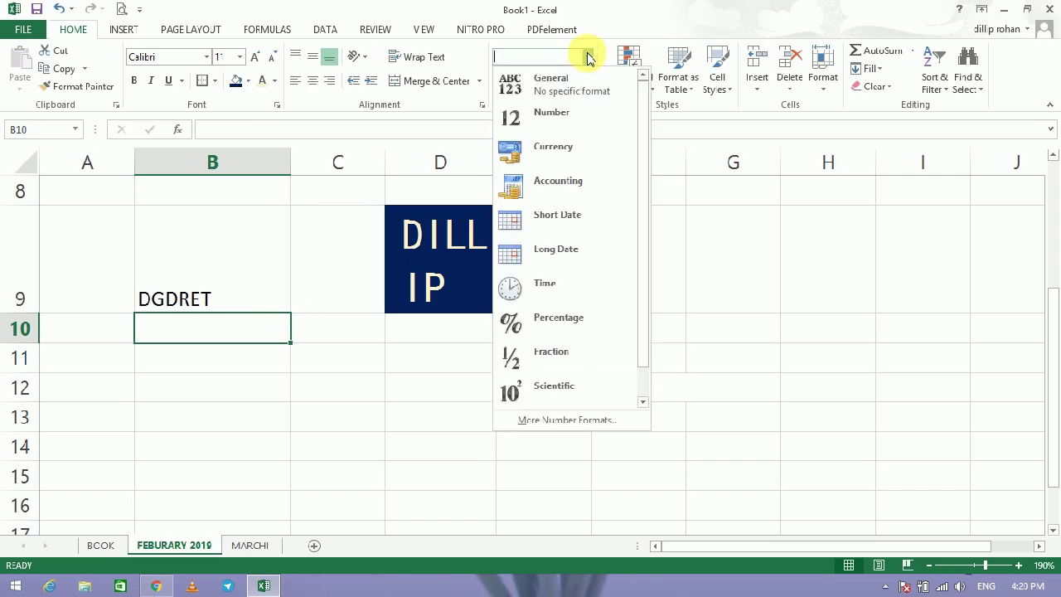
left_click(556, 111)
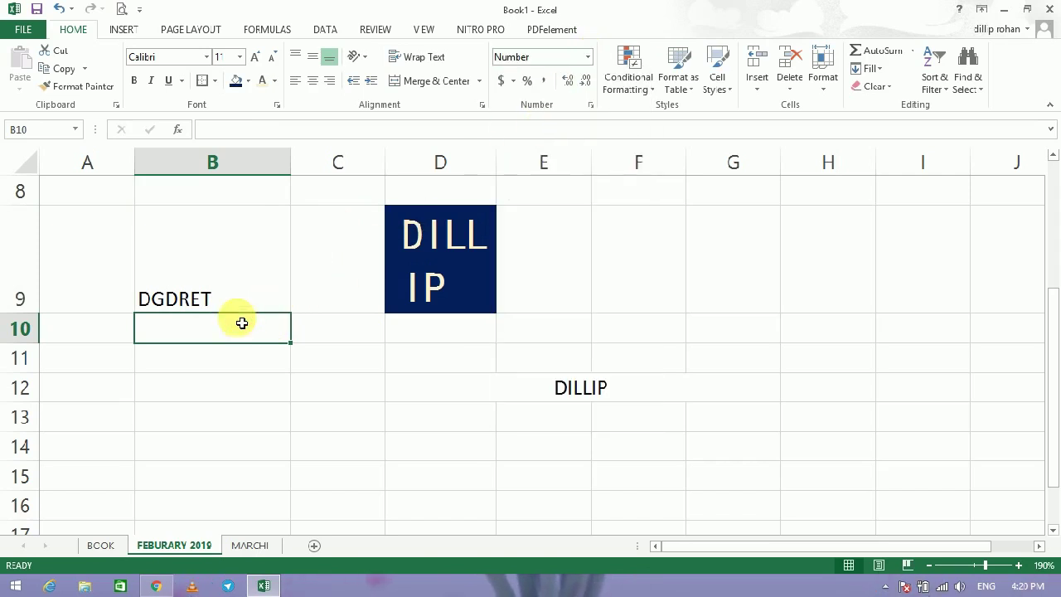
type("12")
key("Return")
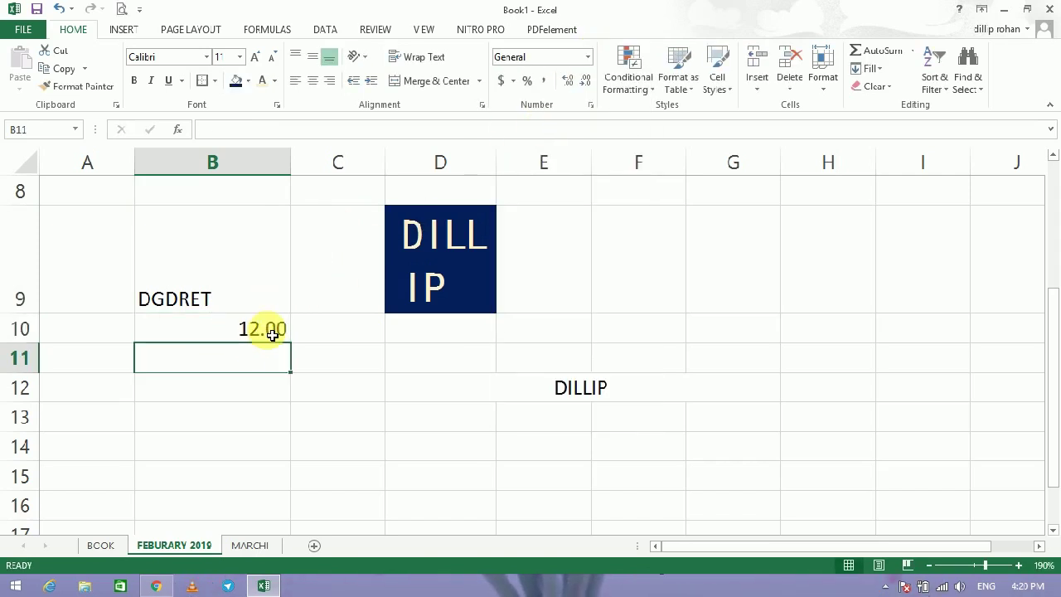
left_click(588, 56)
left_click(548, 154)
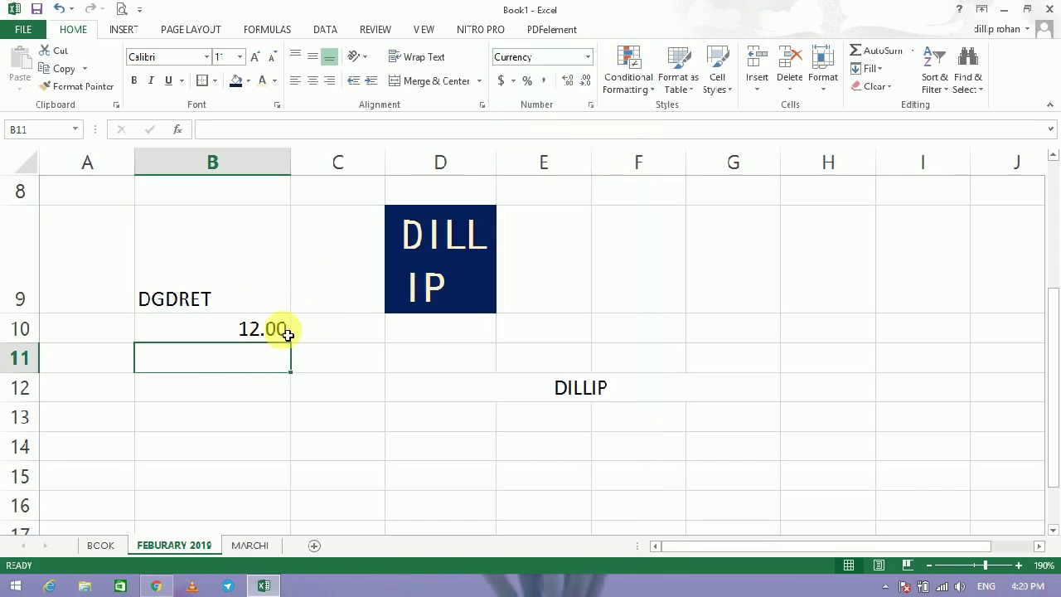
left_click(249, 357)
type("6")
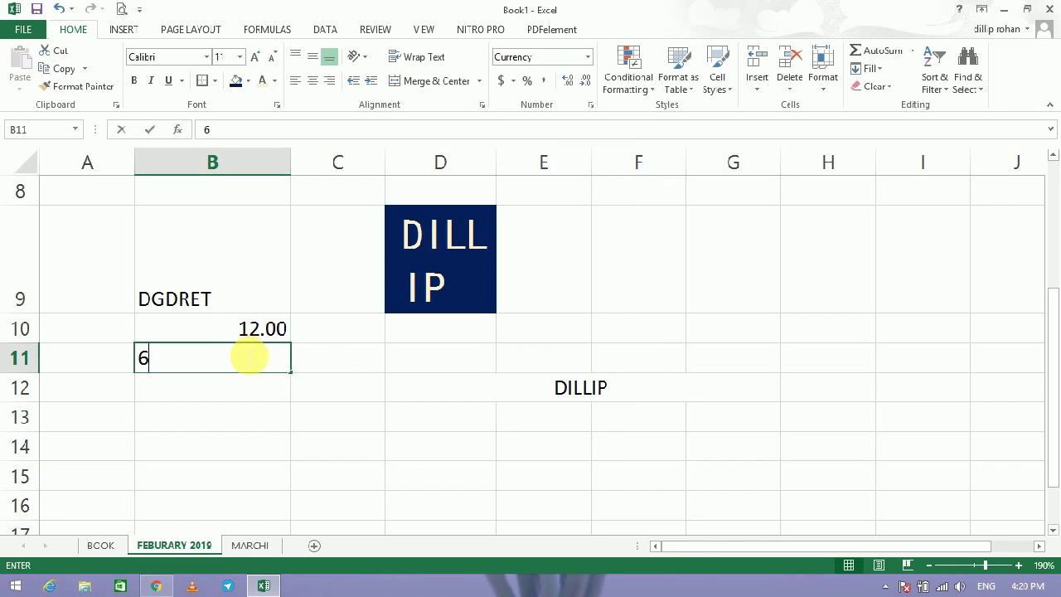
type("5")
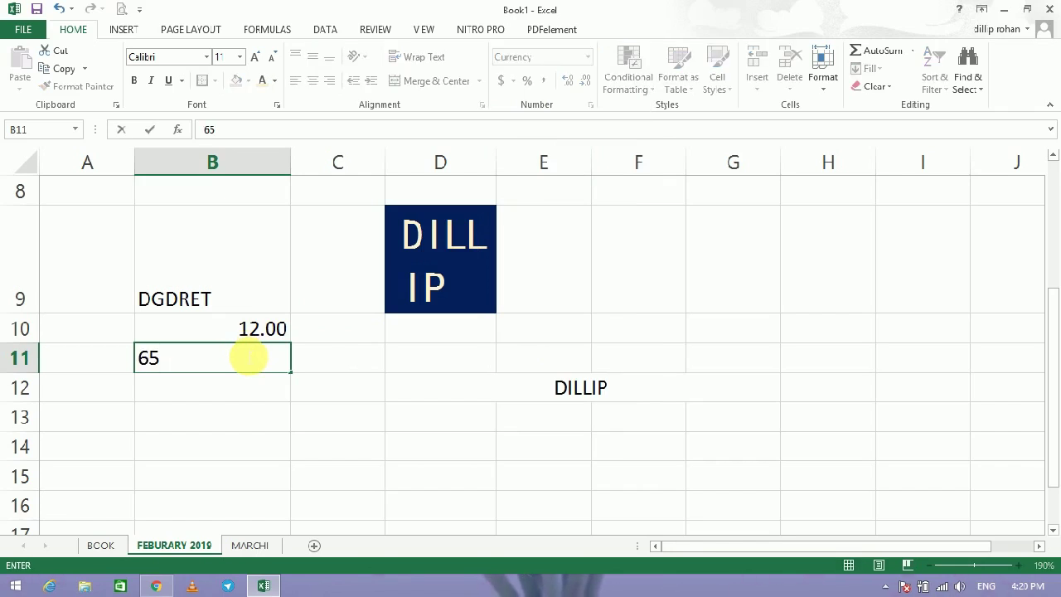
key("Return")
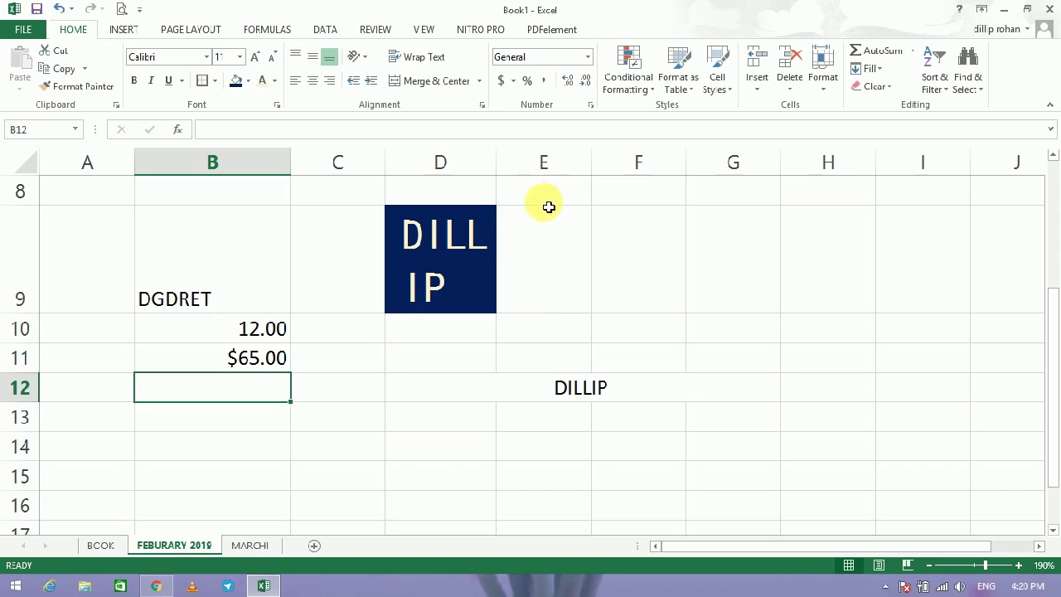
Enter 16-04-2019 in B12 as Short Date and a Time value in B13 (12:00:00 AM).
left_click(588, 58)
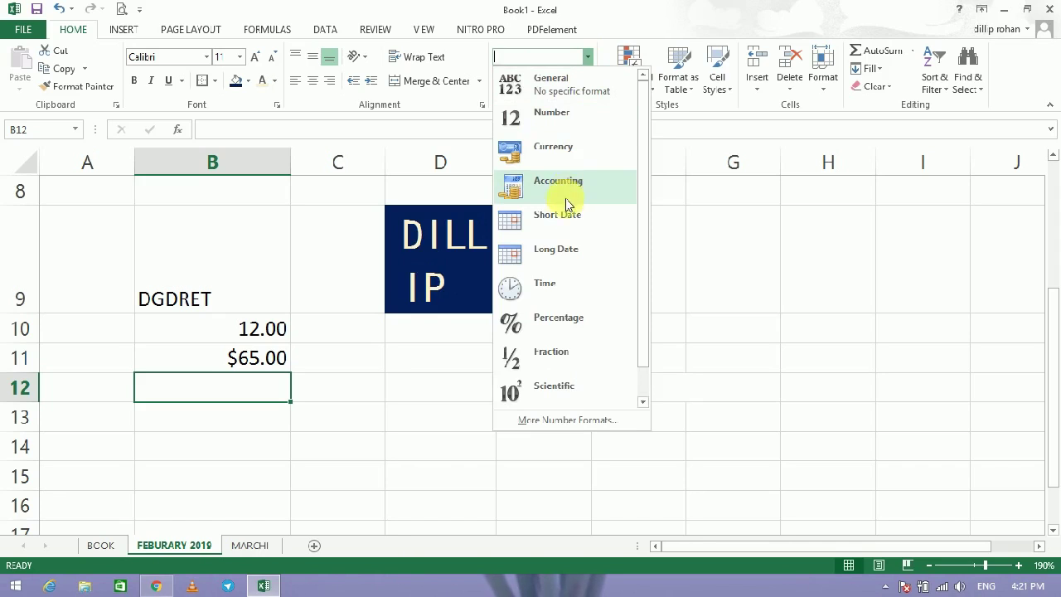
left_click(560, 217)
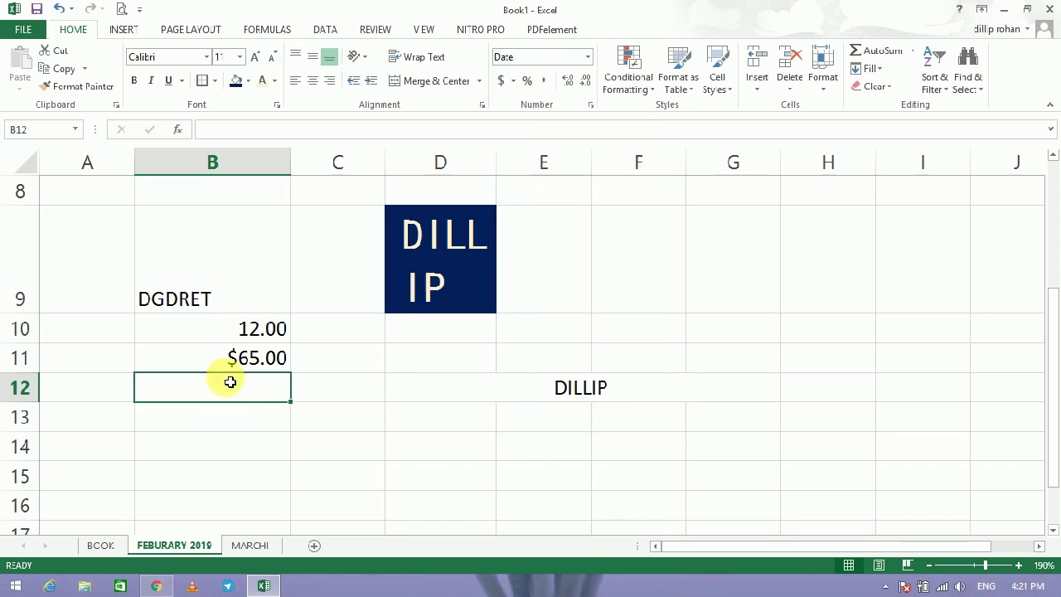
type("16-04-2019")
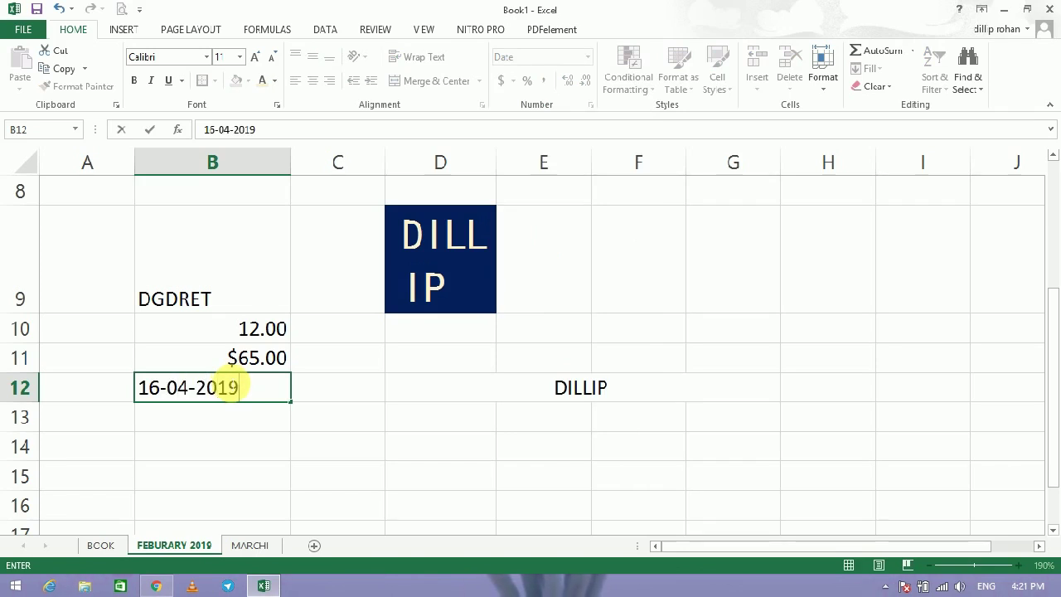
key("Return")
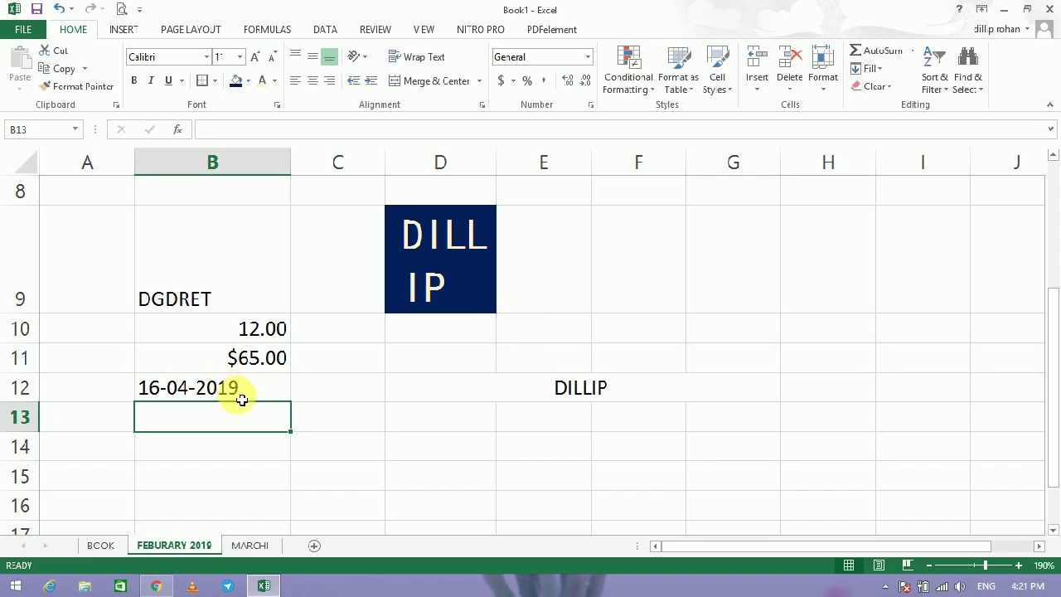
left_click(588, 57)
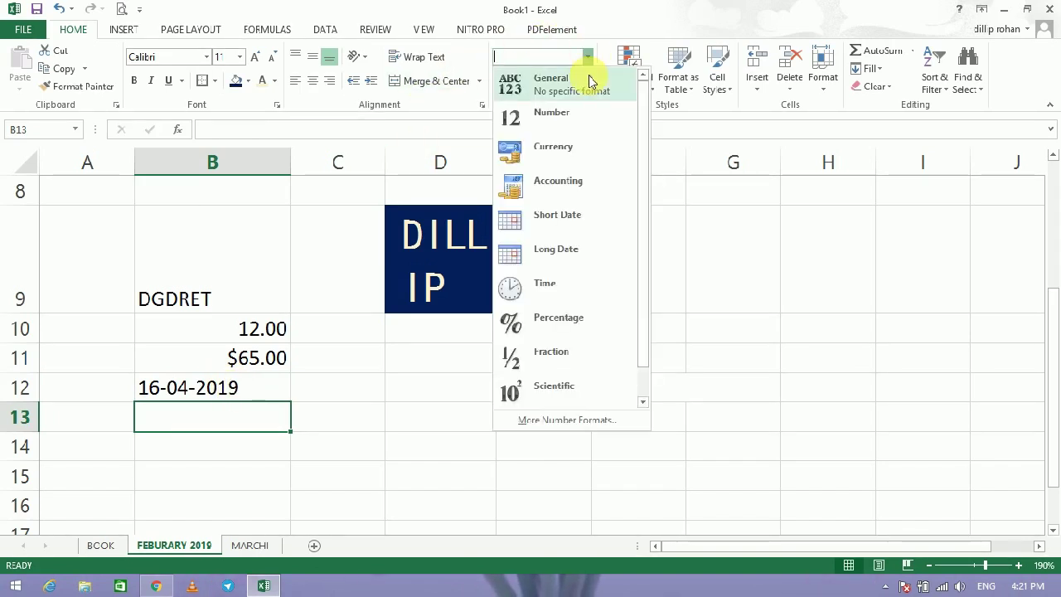
left_click(547, 285)
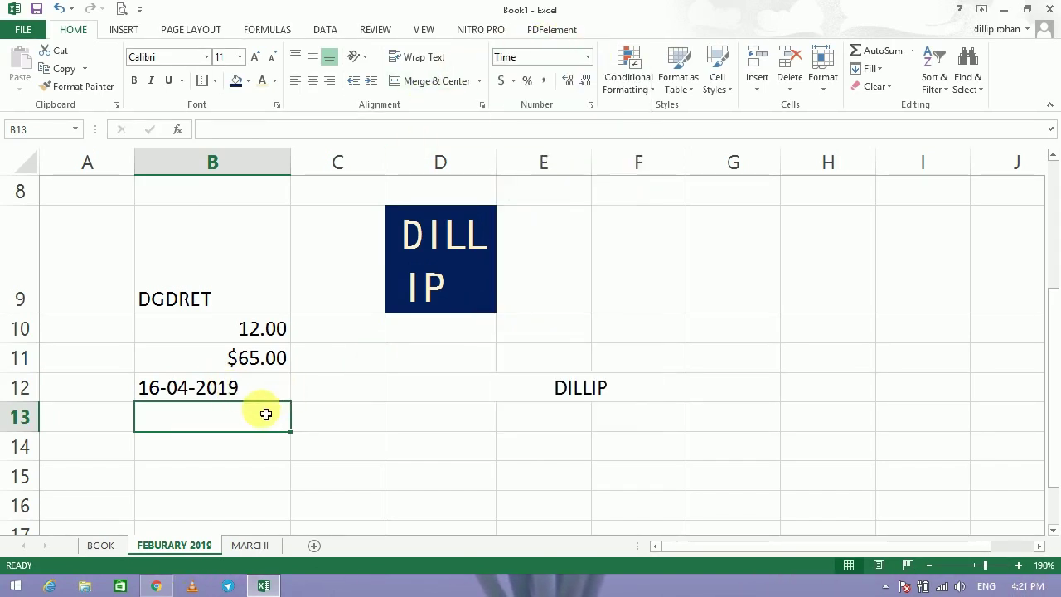
type("0")
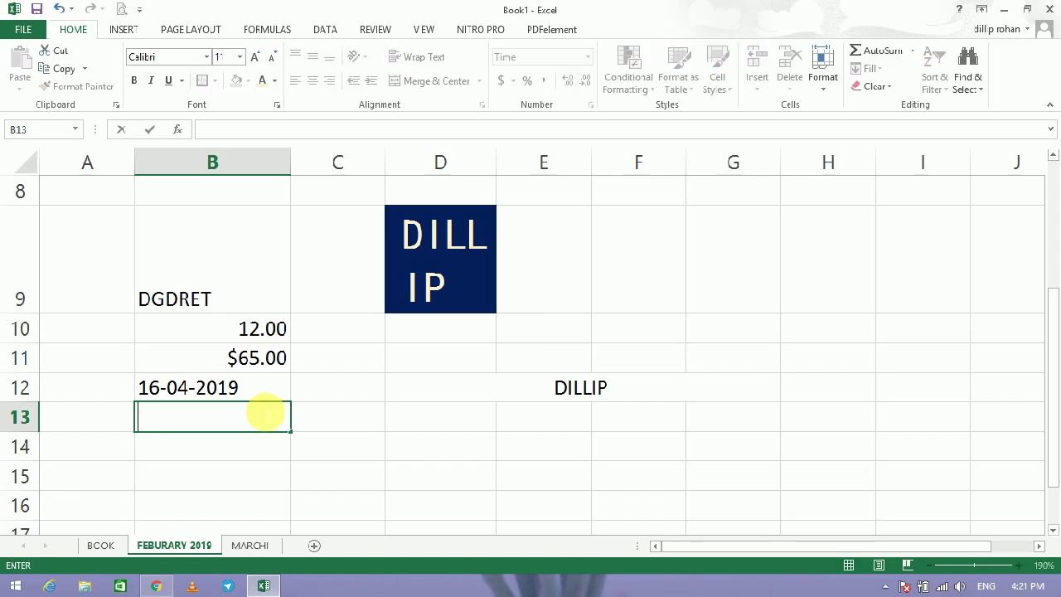
key("Return")
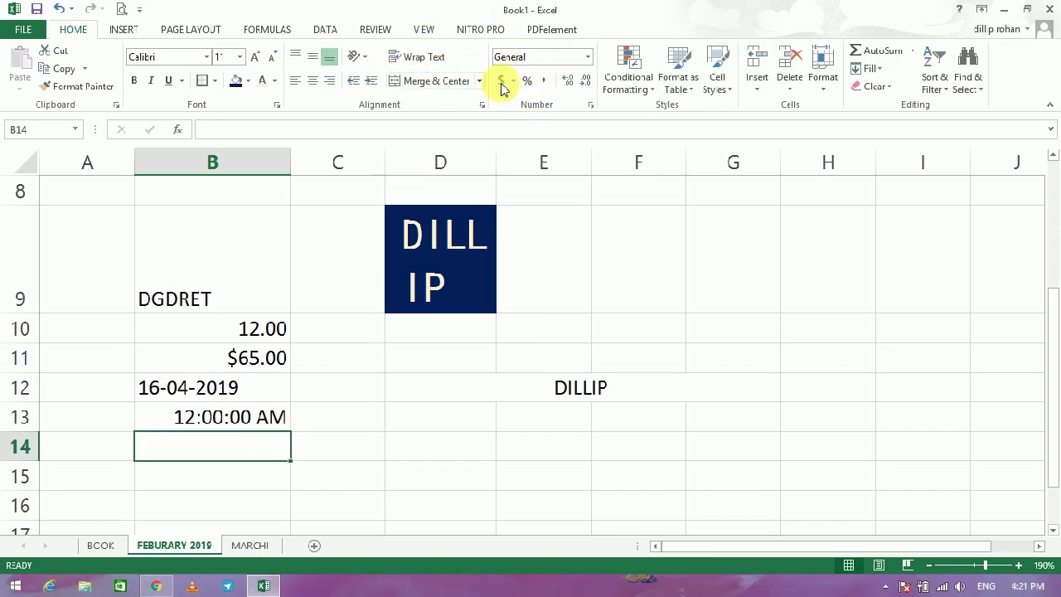
Enter 75% in B14 as Percentage (75.00%) and 10 in B15 as Scientific (1.00E+01).
left_click(579, 56)
left_click(589, 58)
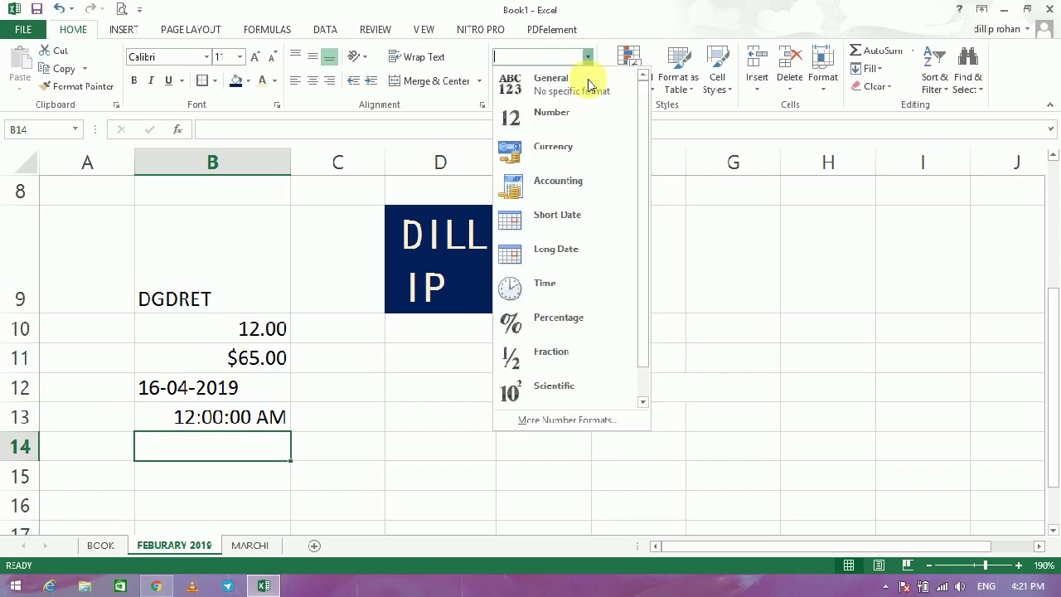
left_click(562, 324)
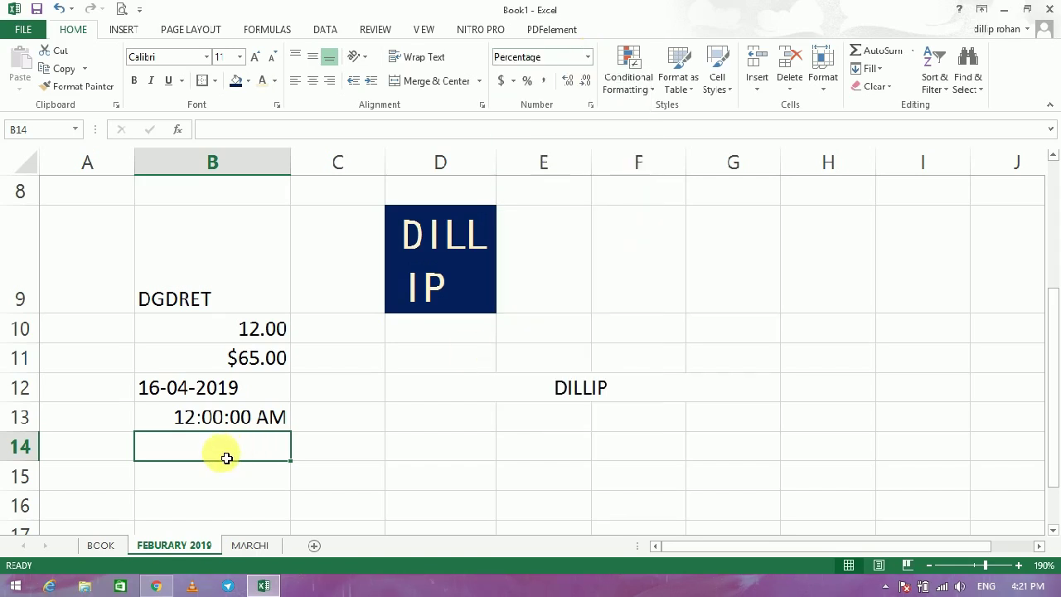
type("75")
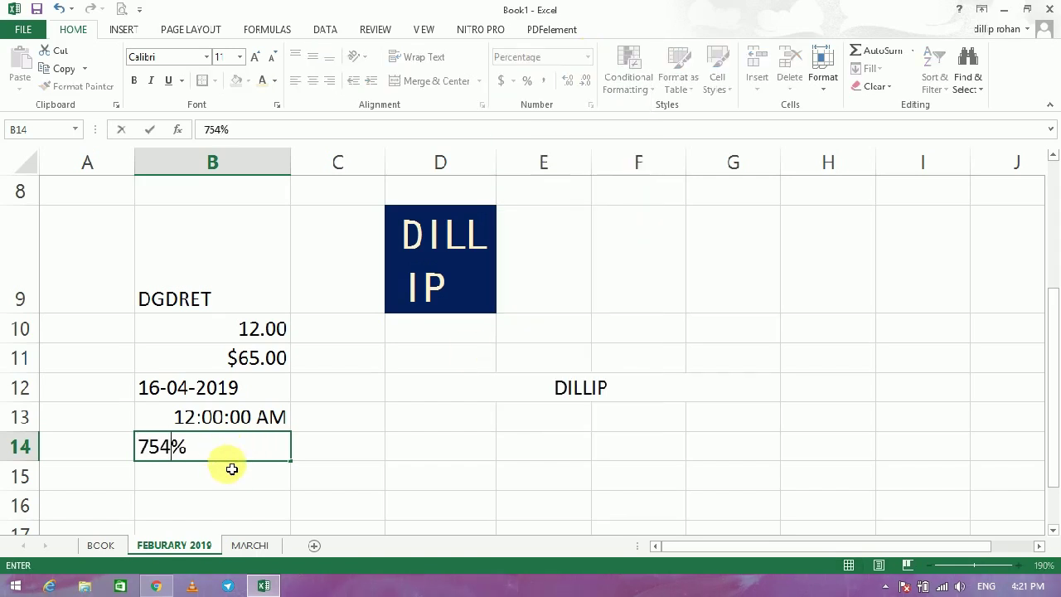
key("Return")
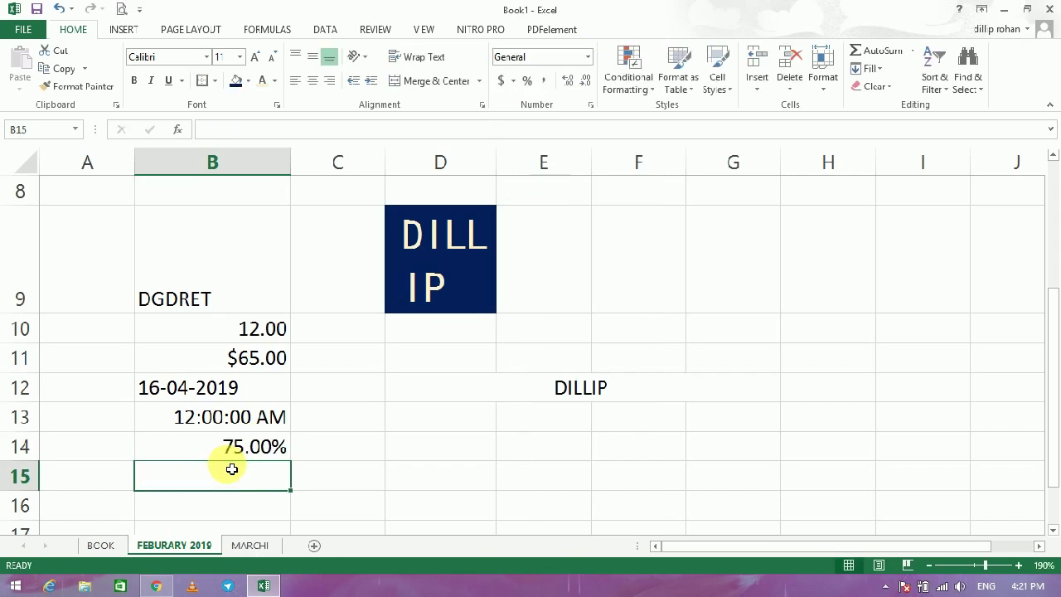
left_click(588, 56)
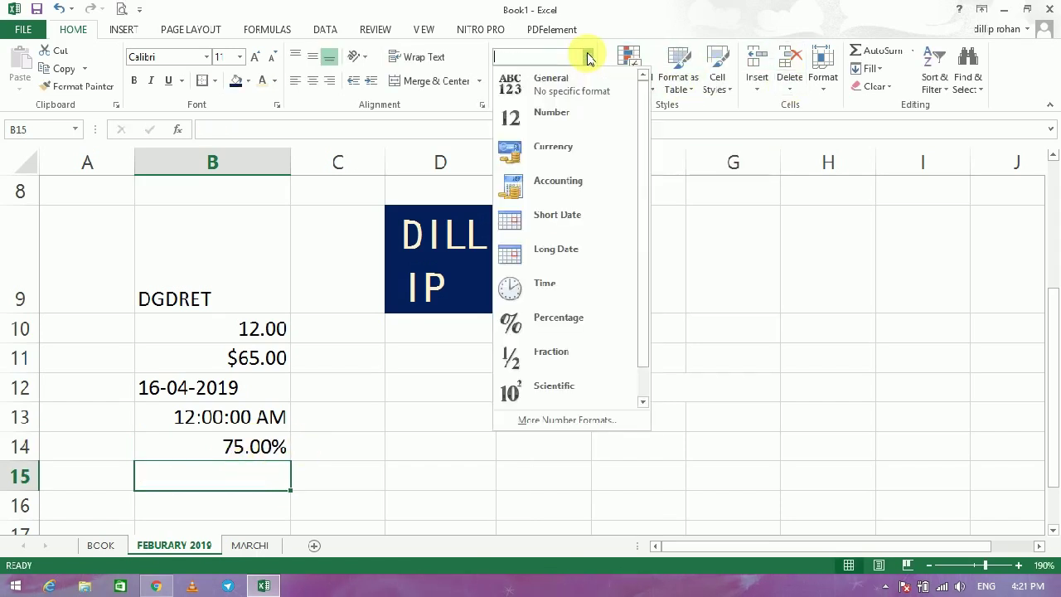
left_click(563, 387)
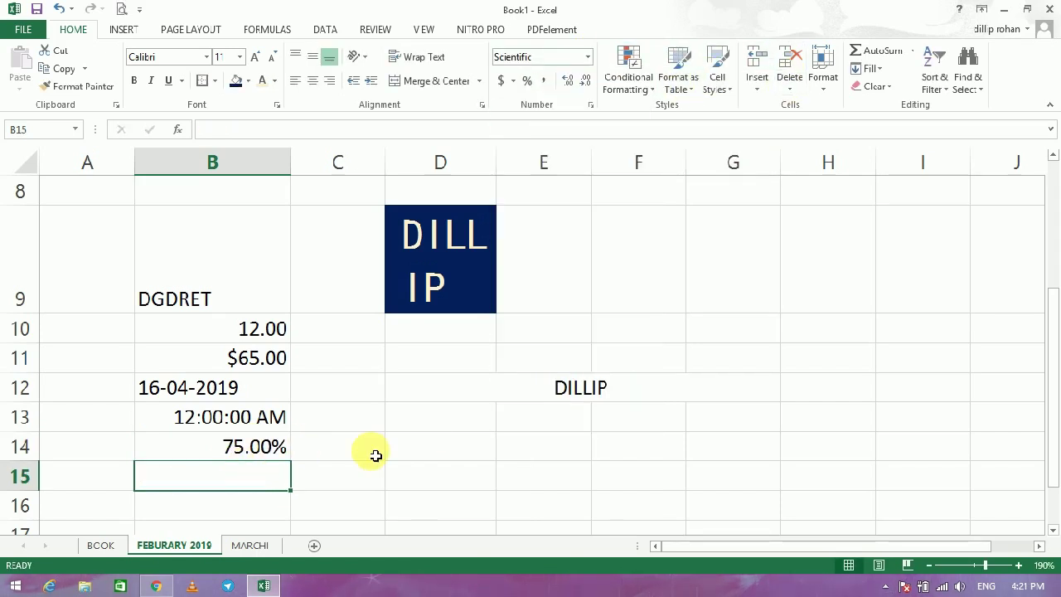
type("10")
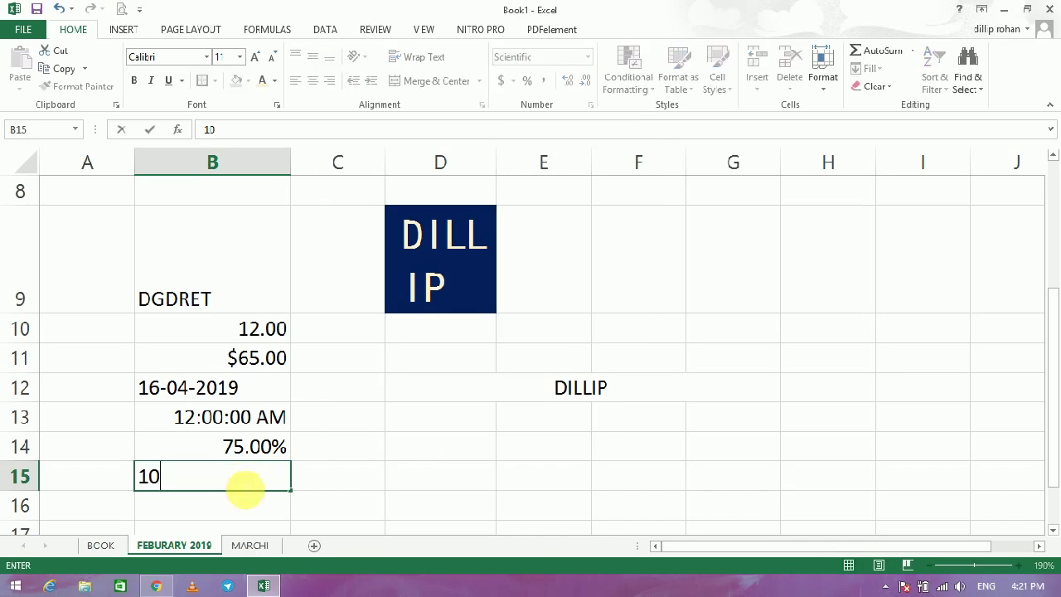
key("Return")
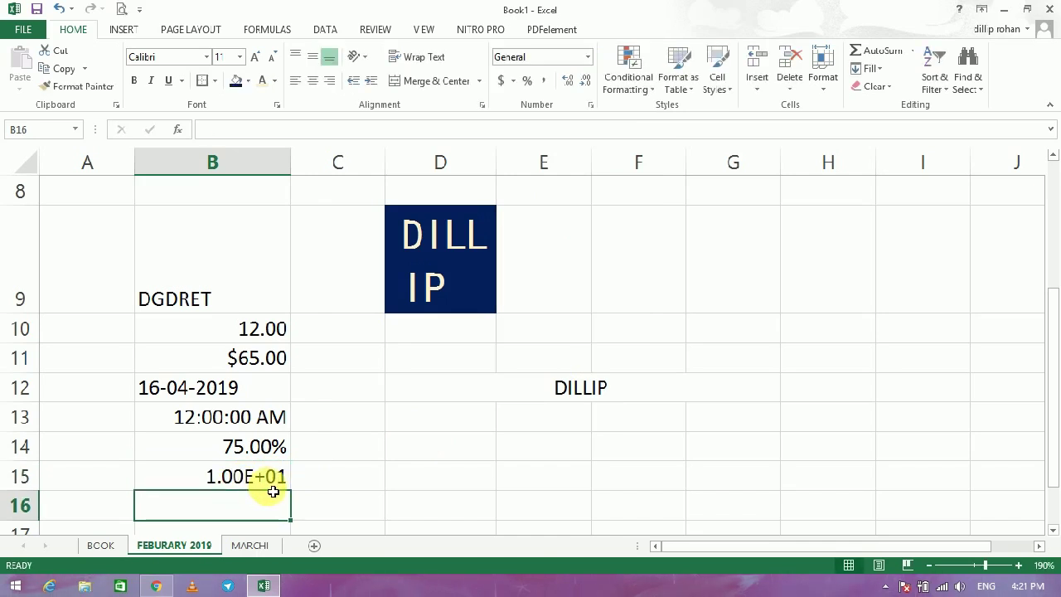
Apply Percent Style to cell B15 so it displays 1000%.
left_click(276, 476)
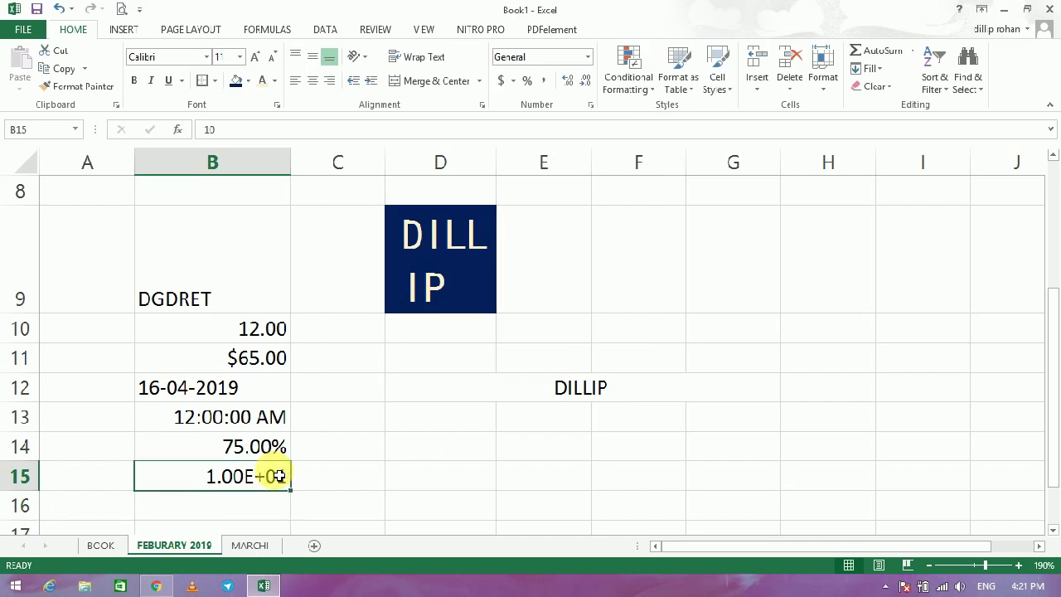
left_click(516, 83)
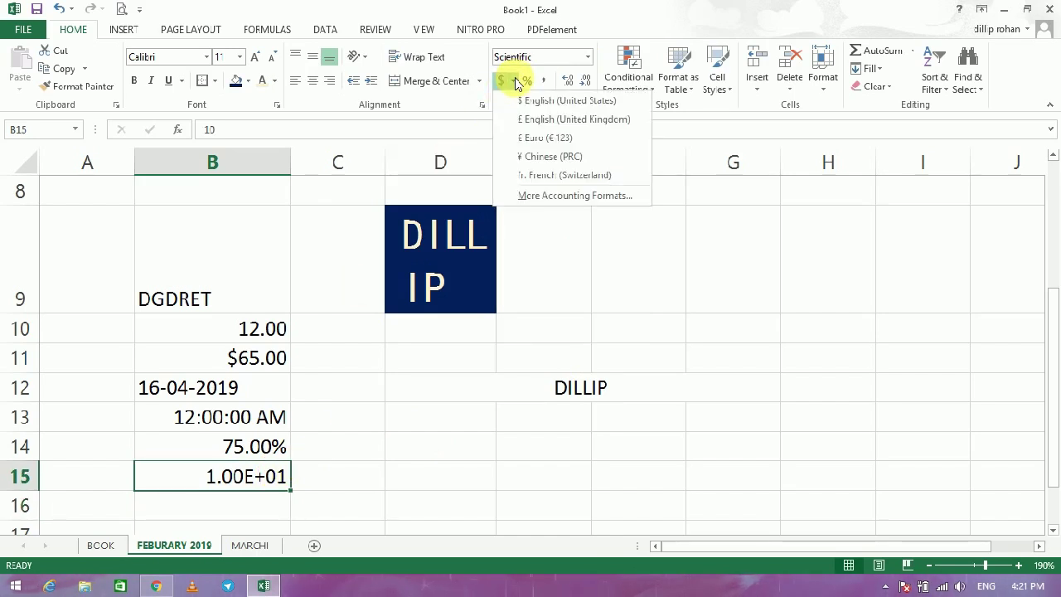
left_click(516, 83)
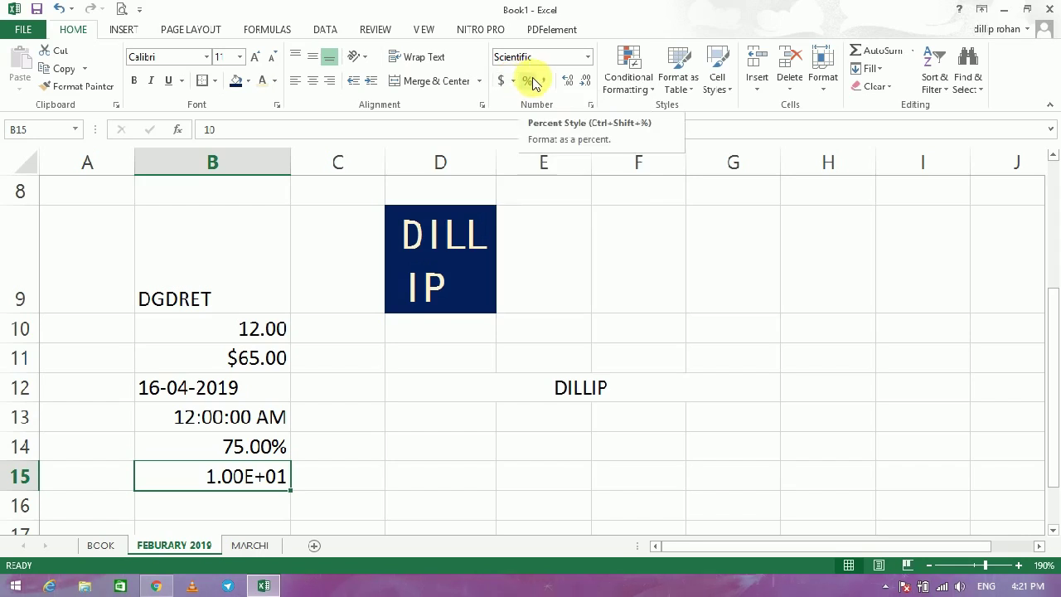
left_click(530, 80)
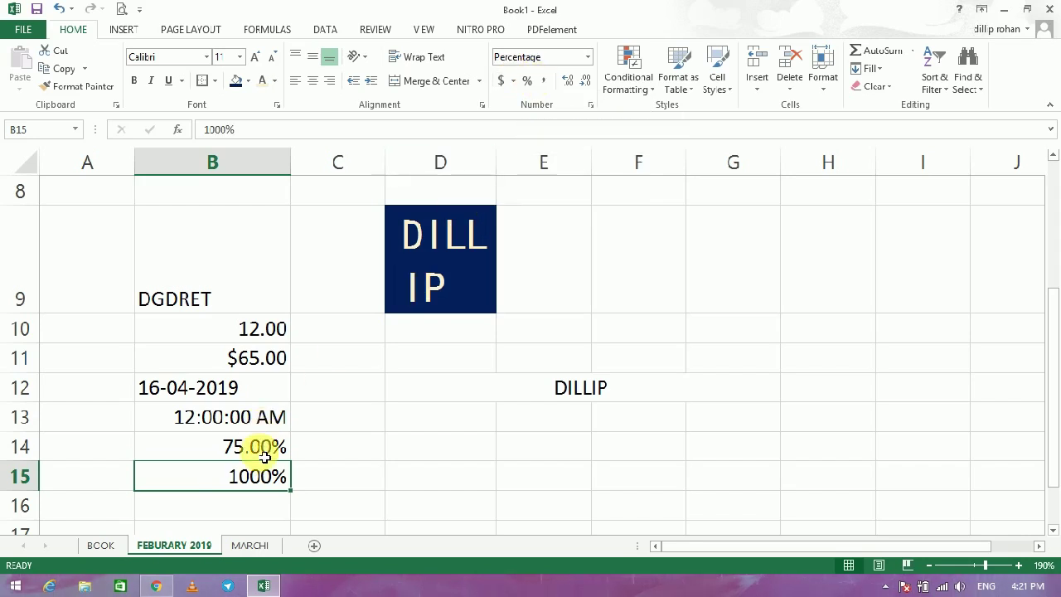
Enter 750 in C14 and format it as a percentage (75000%).
left_click(334, 456)
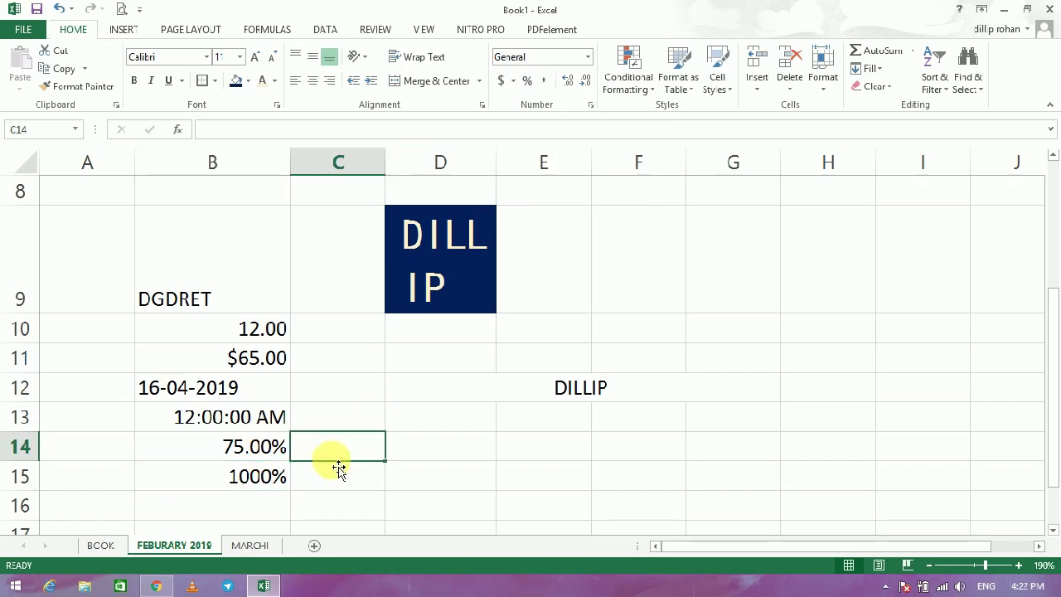
type("750")
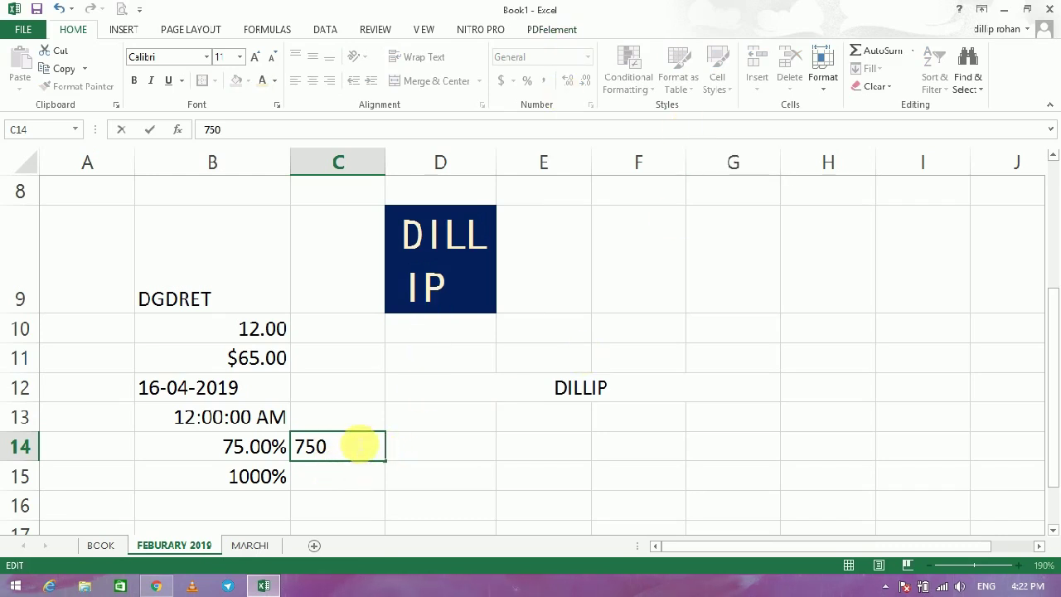
left_click(407, 481)
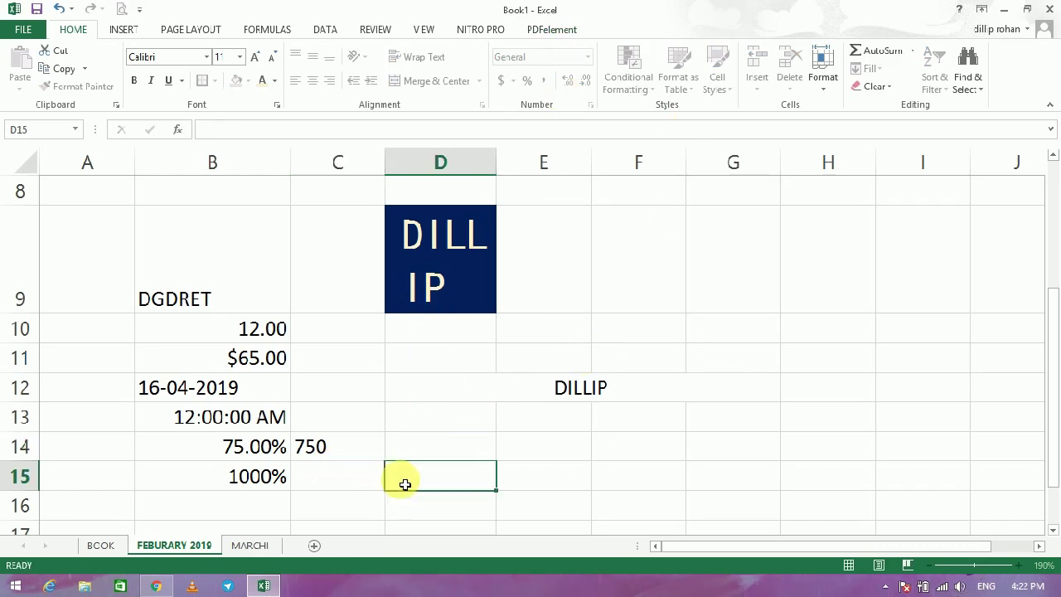
left_click(369, 448)
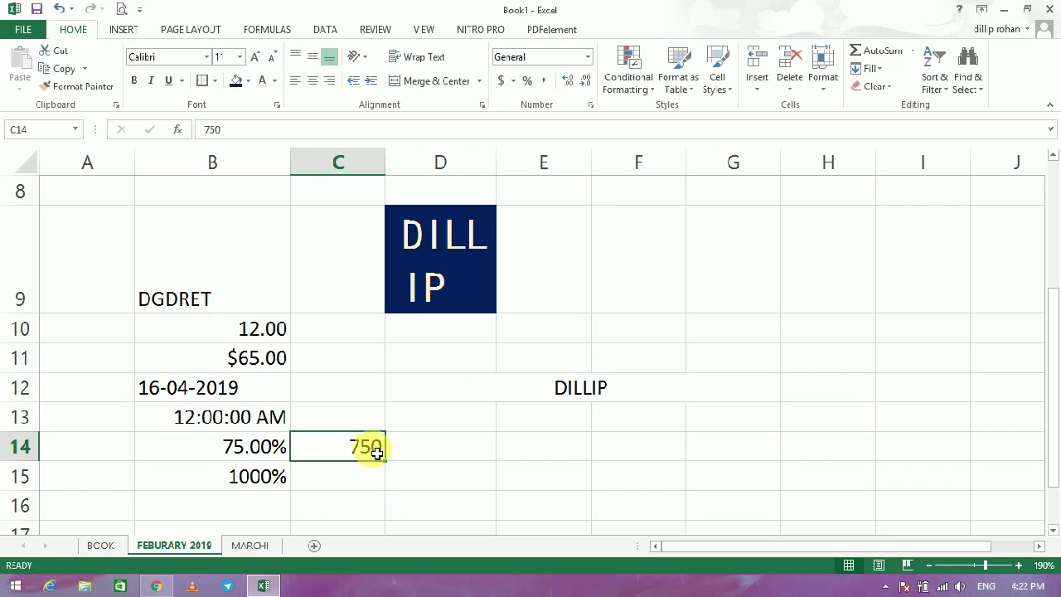
left_click(528, 80)
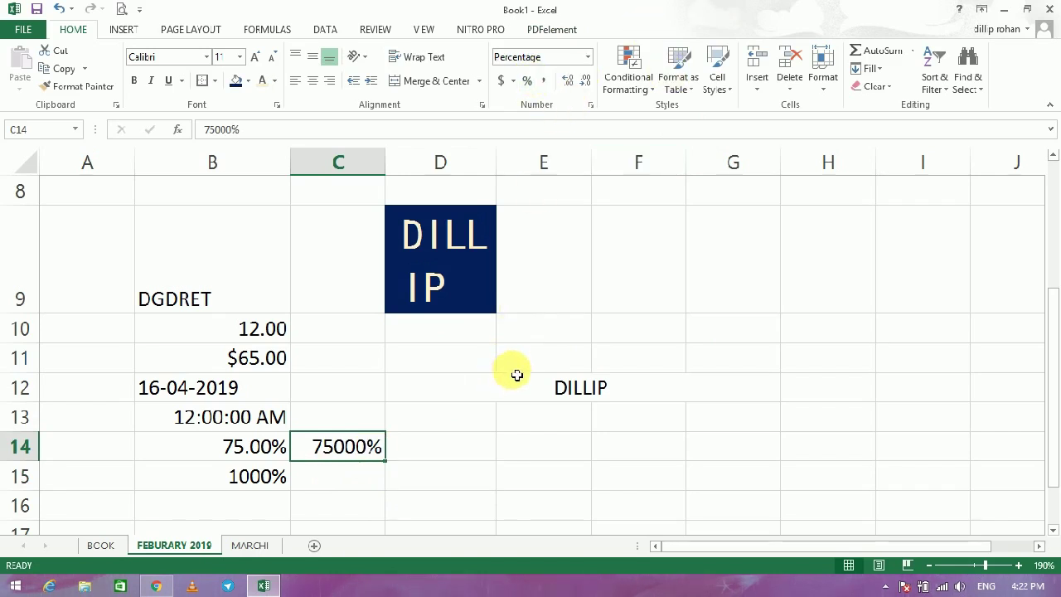
Shade B9:G15 with the green-yellow-red Conditional Formatting colour scale.
left_click(635, 86)
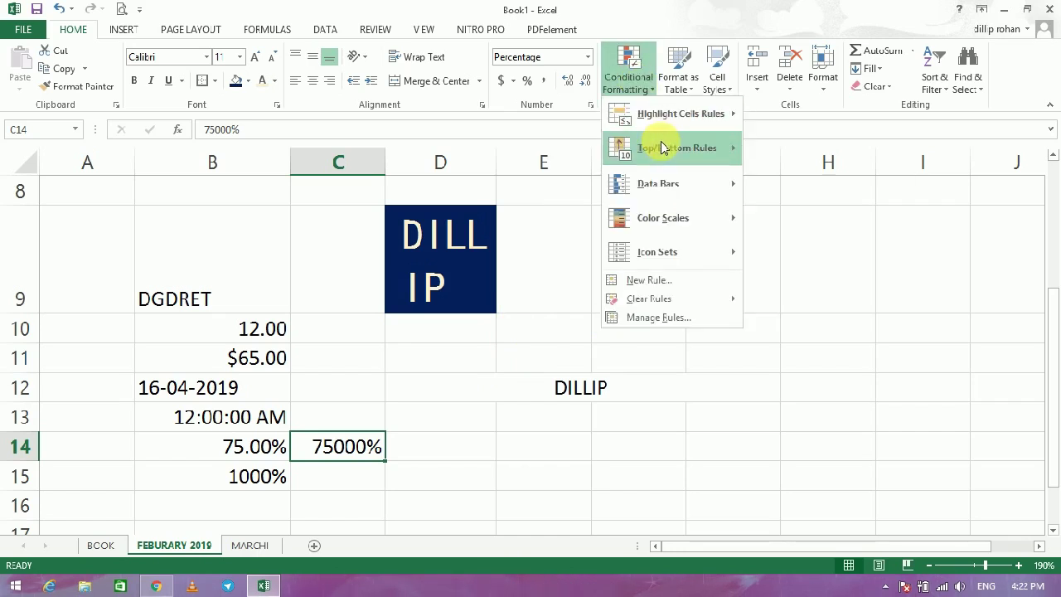
mouse_move(663, 218)
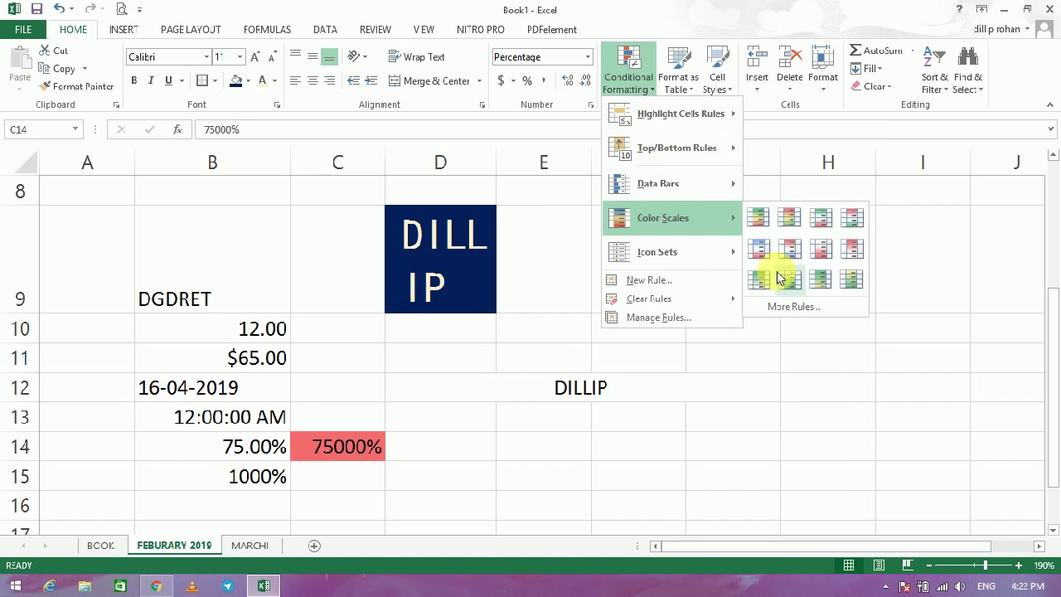
key("Escape")
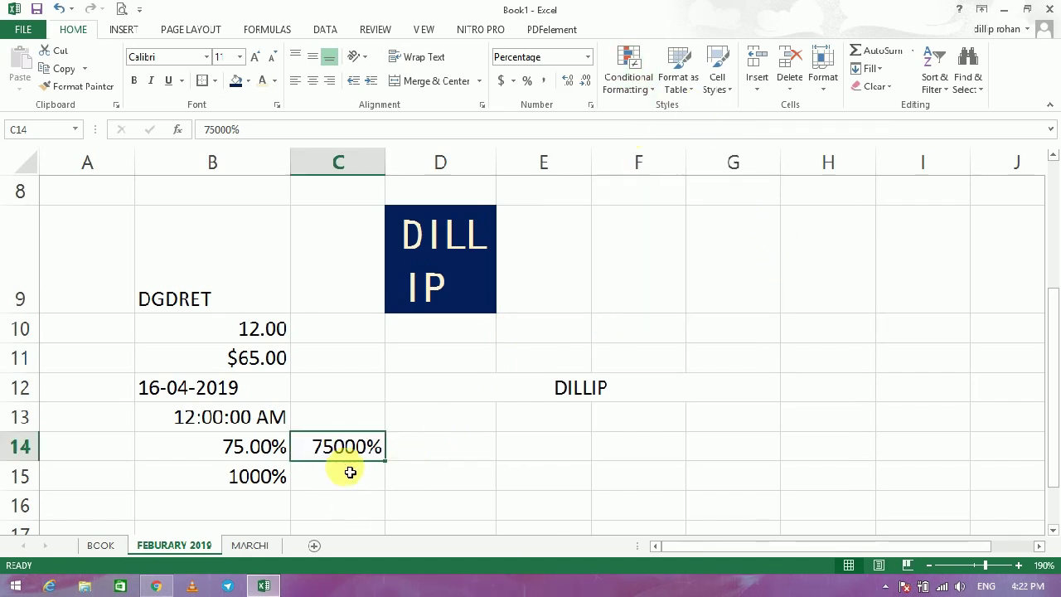
mouse_move(149, 280)
left_mouse_down()
mouse_move(361, 500)
mouse_move(485, 485)
left_mouse_up()
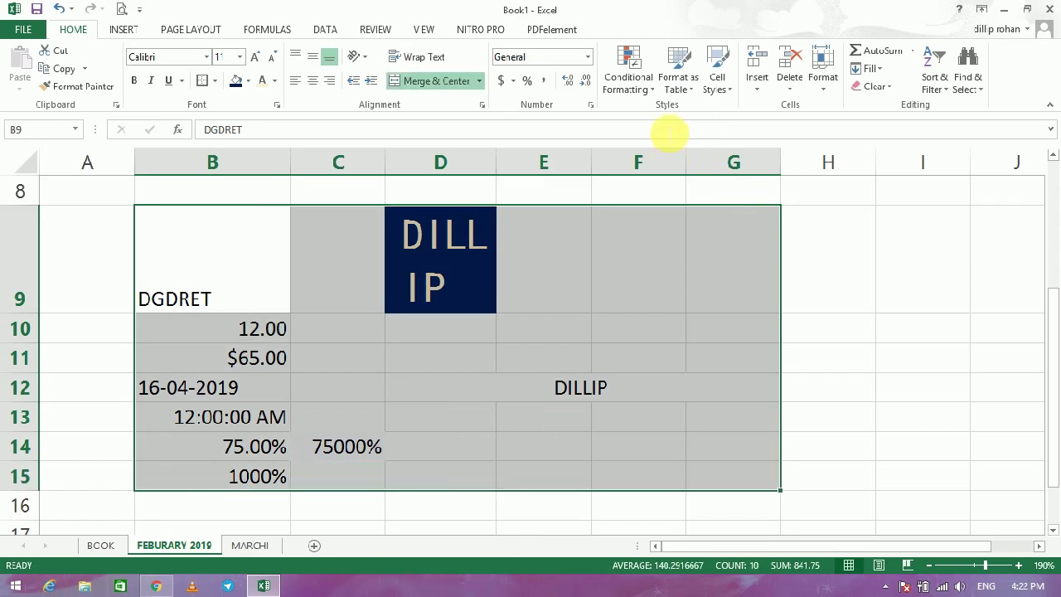
left_click(631, 83)
mouse_move(658, 183)
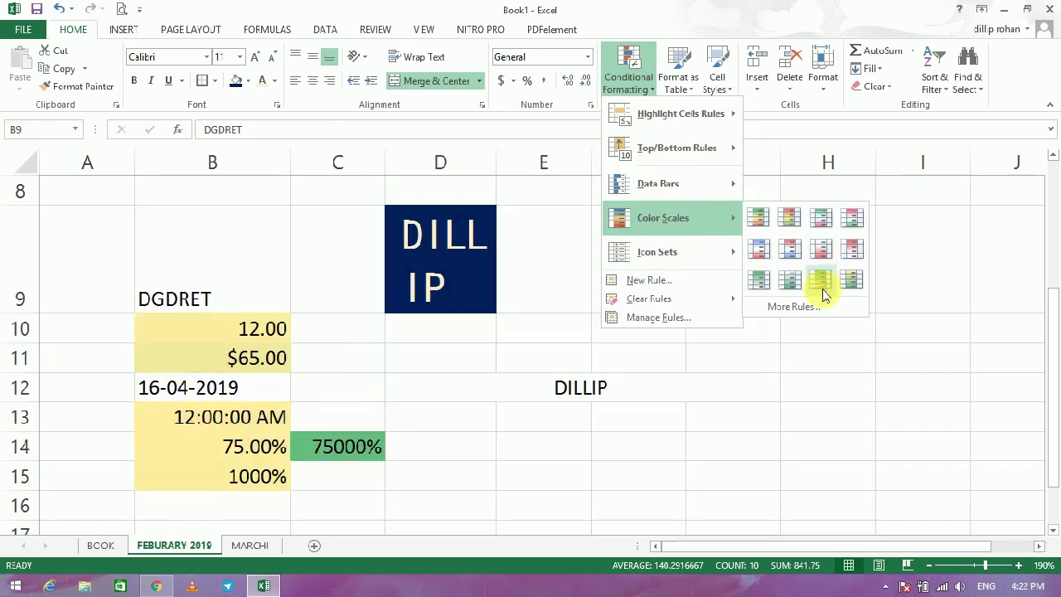
left_click(791, 218)
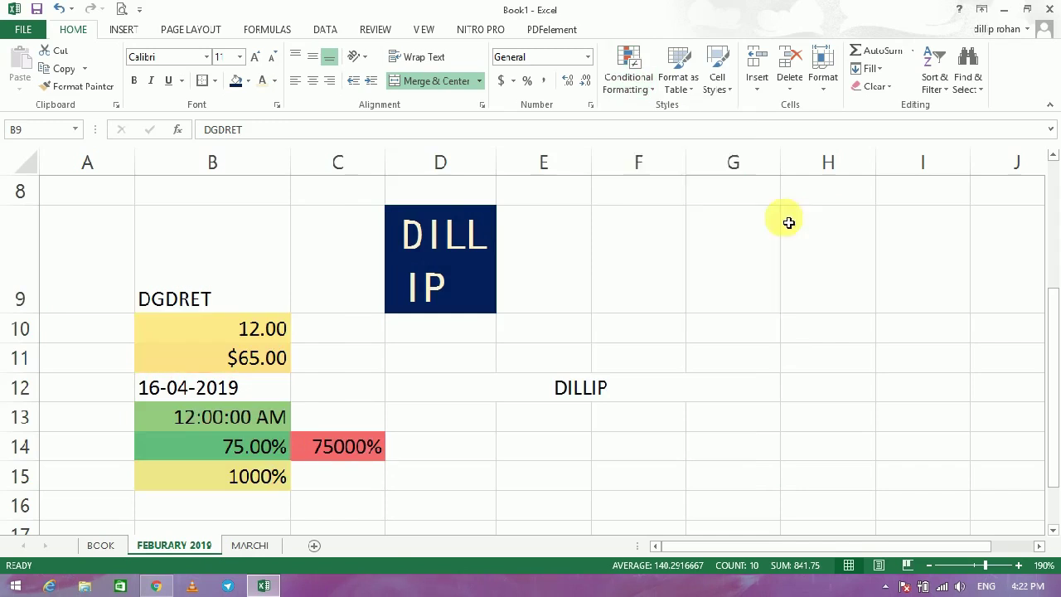
Convert B9:G15 into a table using Format as Table.
left_click(679, 89)
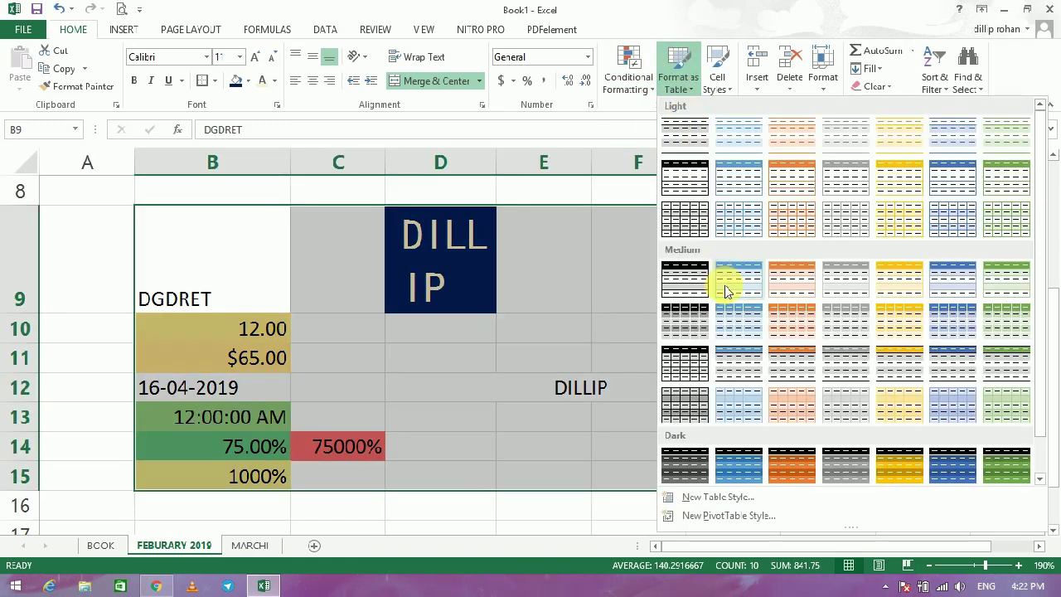
left_click(844, 462)
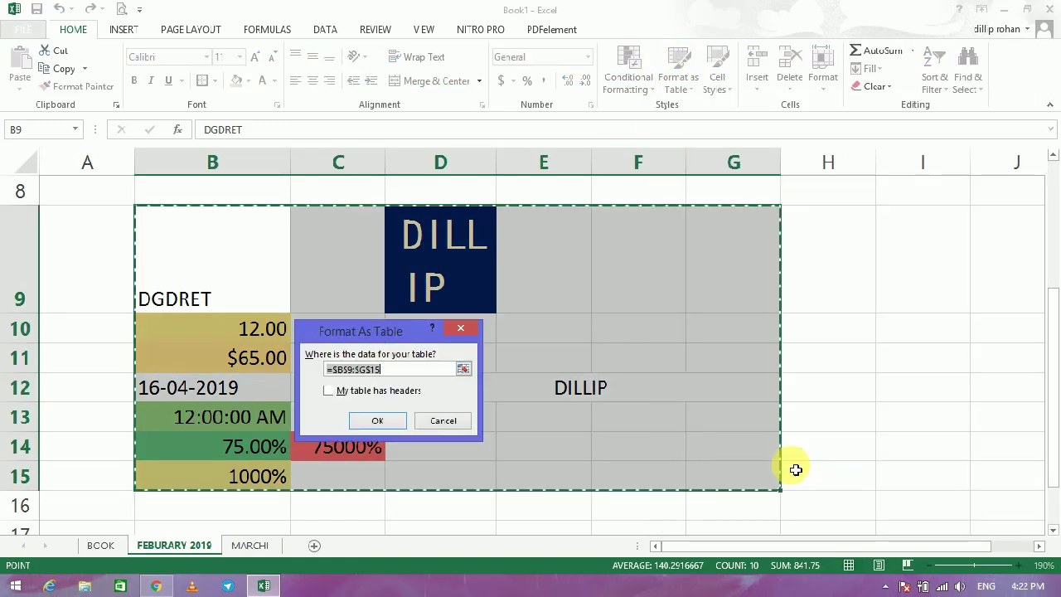
left_click(378, 422)
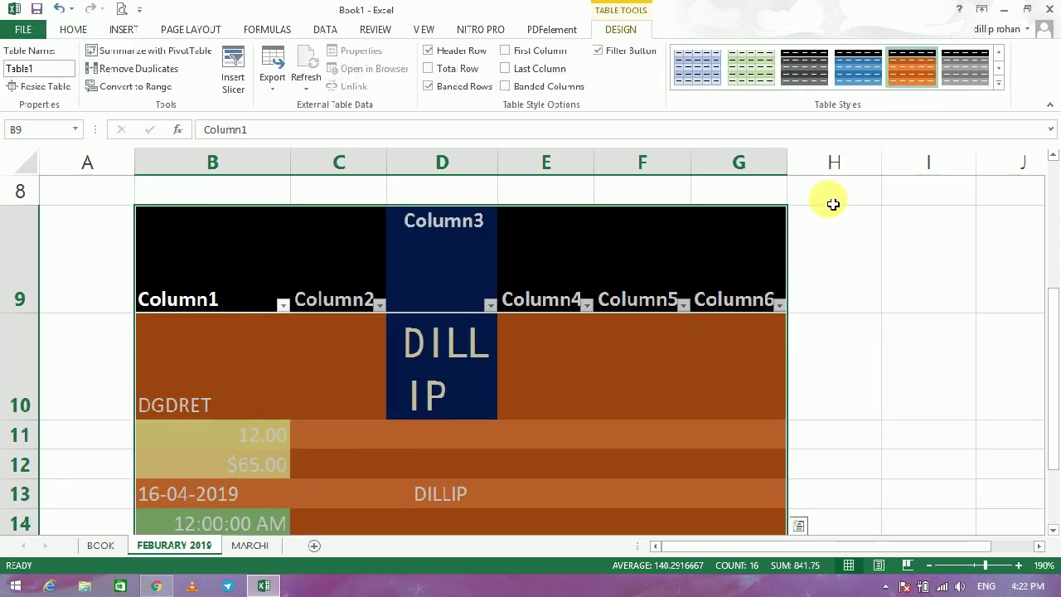
Rename the first two table headers to JANUARYA and FEBRUARY.
left_click(224, 300)
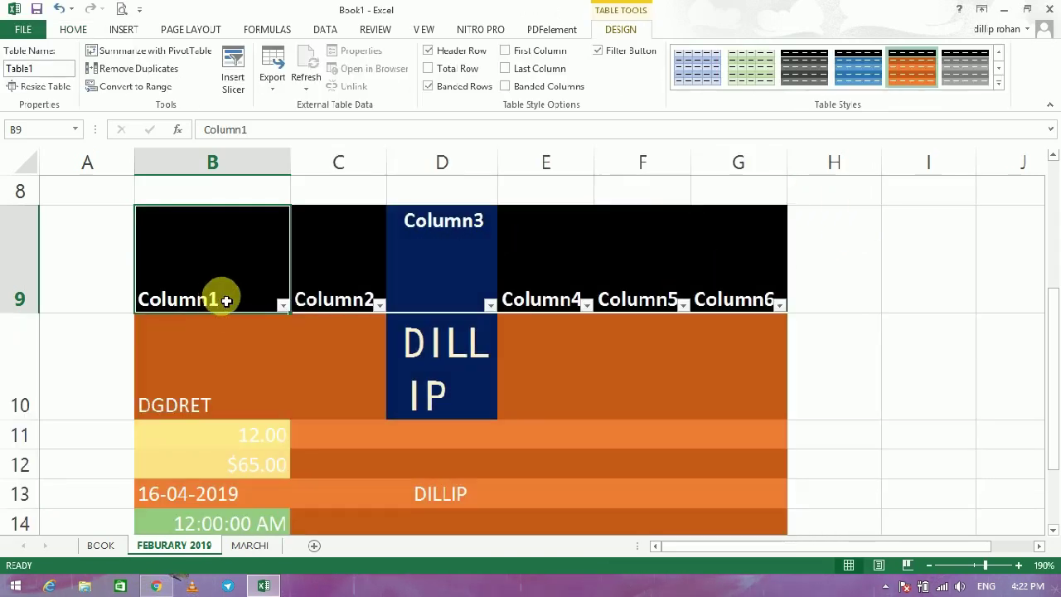
type("TJUT")
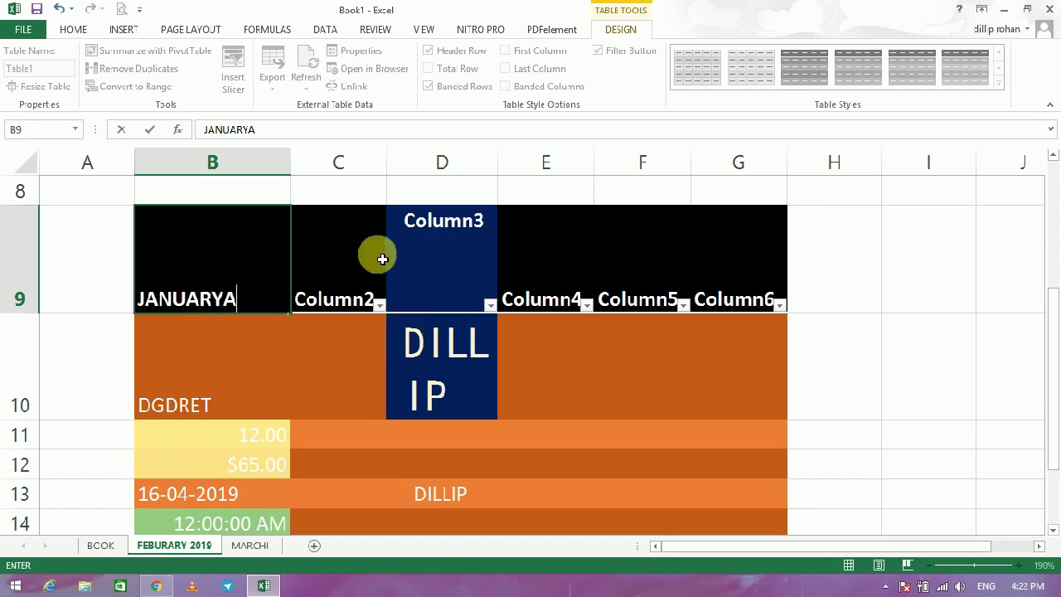
left_click(354, 278)
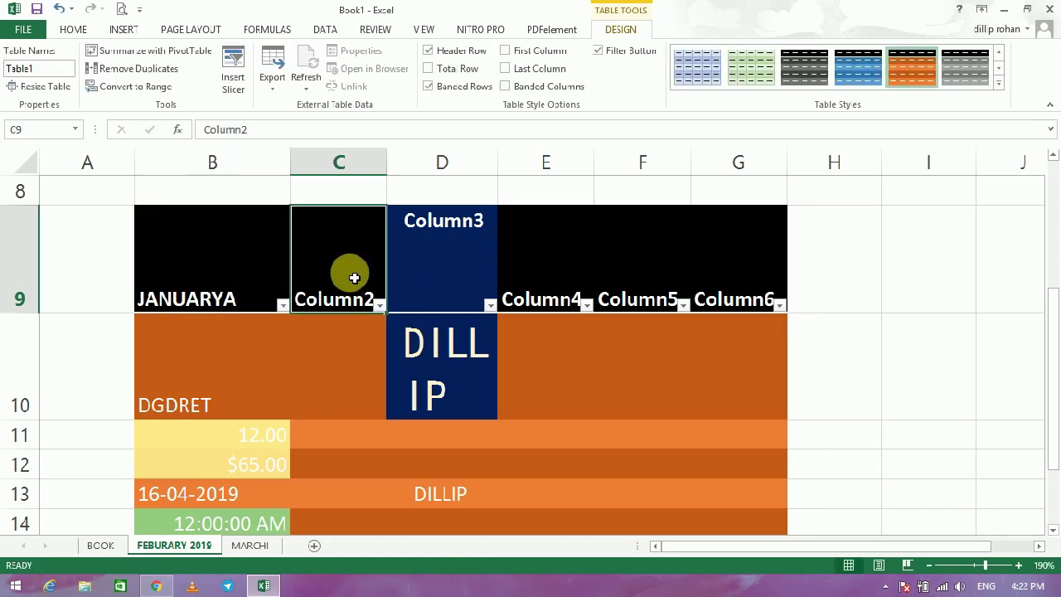
double_click(350, 295)
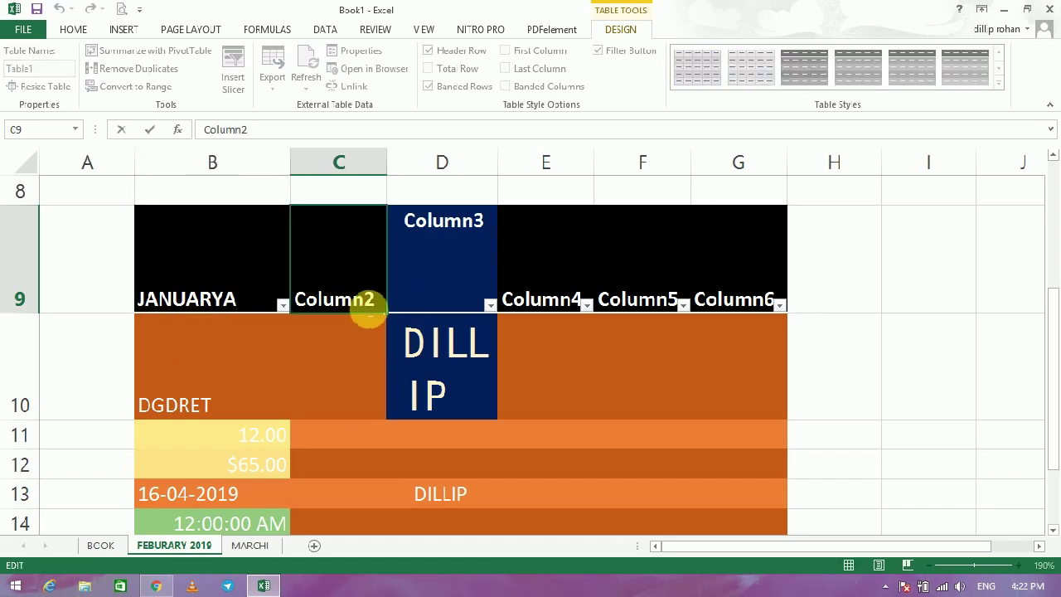
left_click_drag(387, 311, 274, 313)
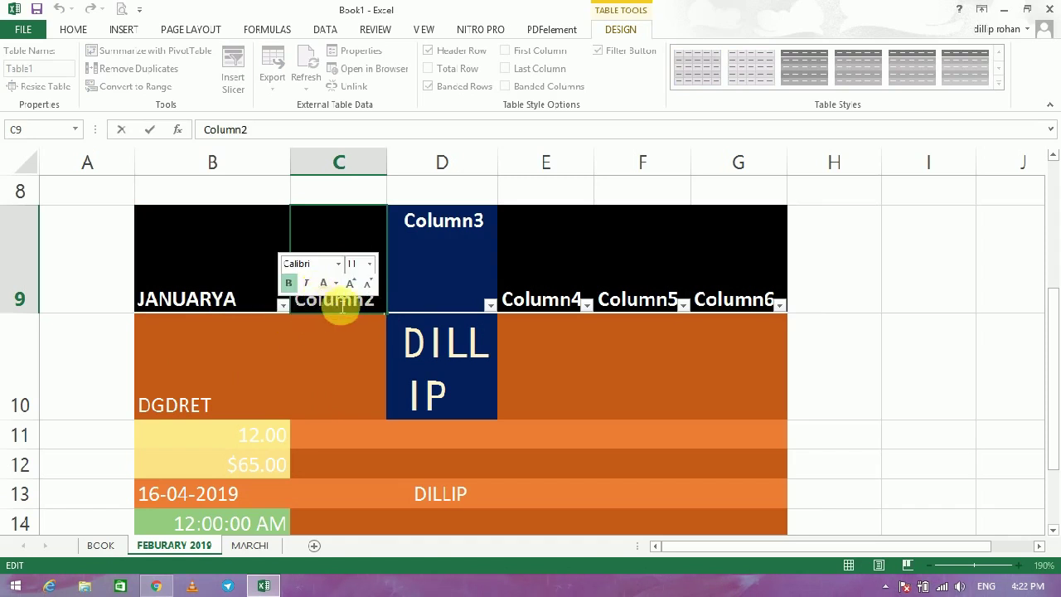
left_click(385, 307)
type("FEB")
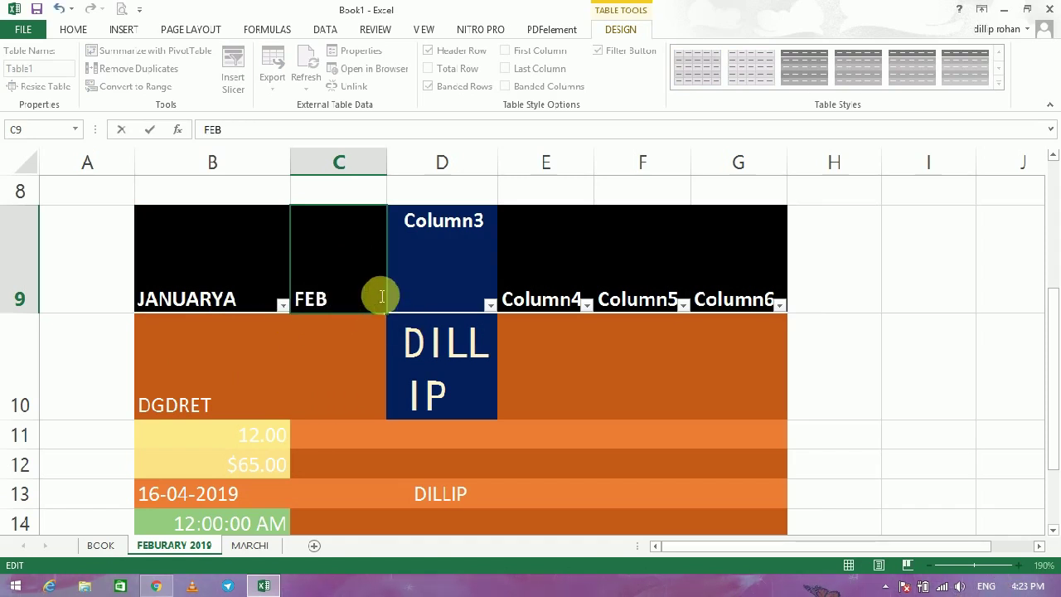
type("RUARY")
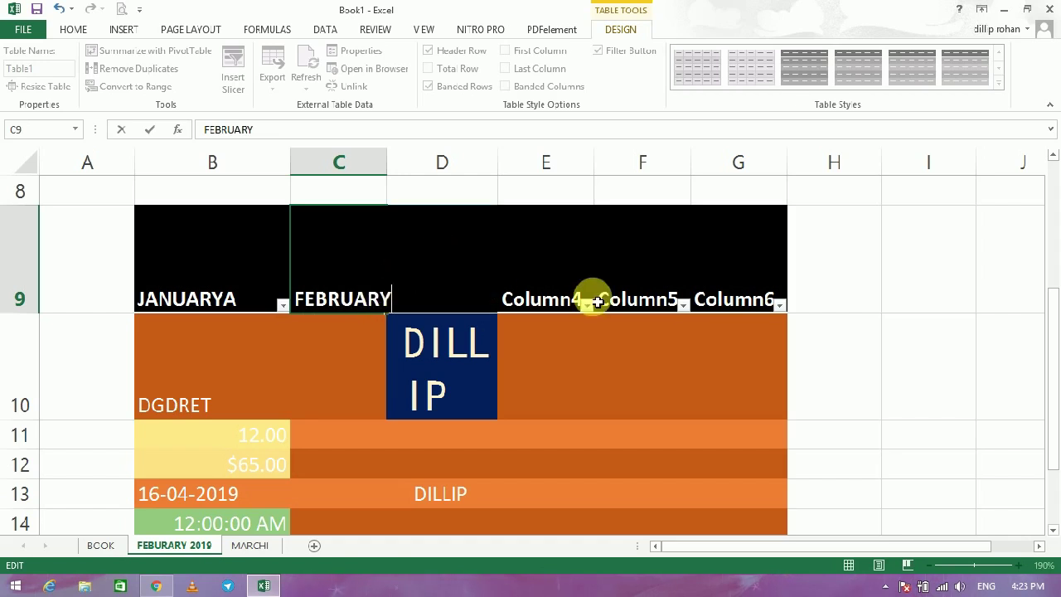
left_click(590, 295)
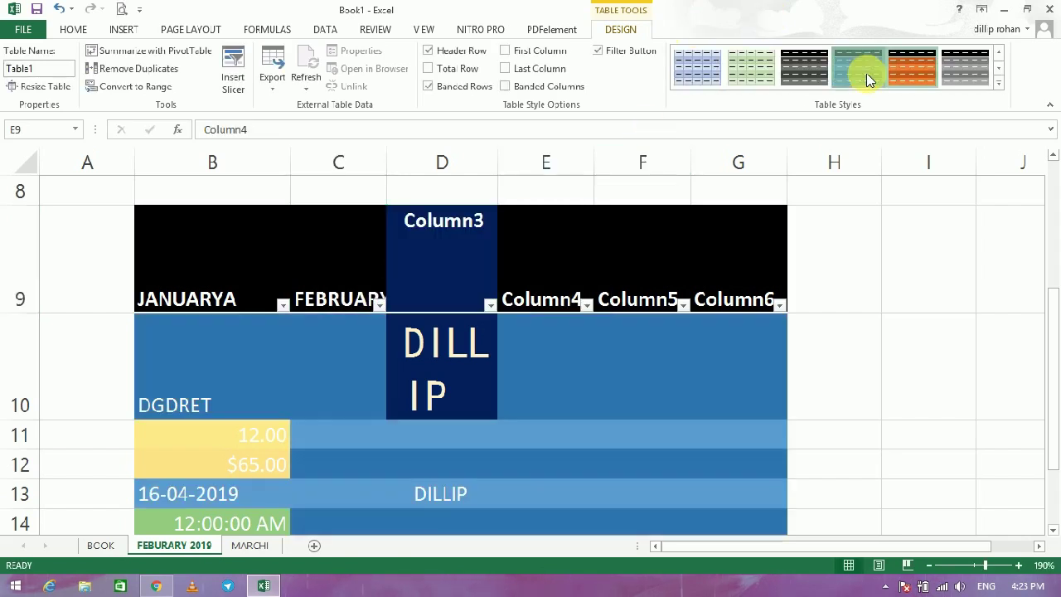
Apply the orange Dark table style to Table1.
left_click(999, 83)
left_click(793, 402)
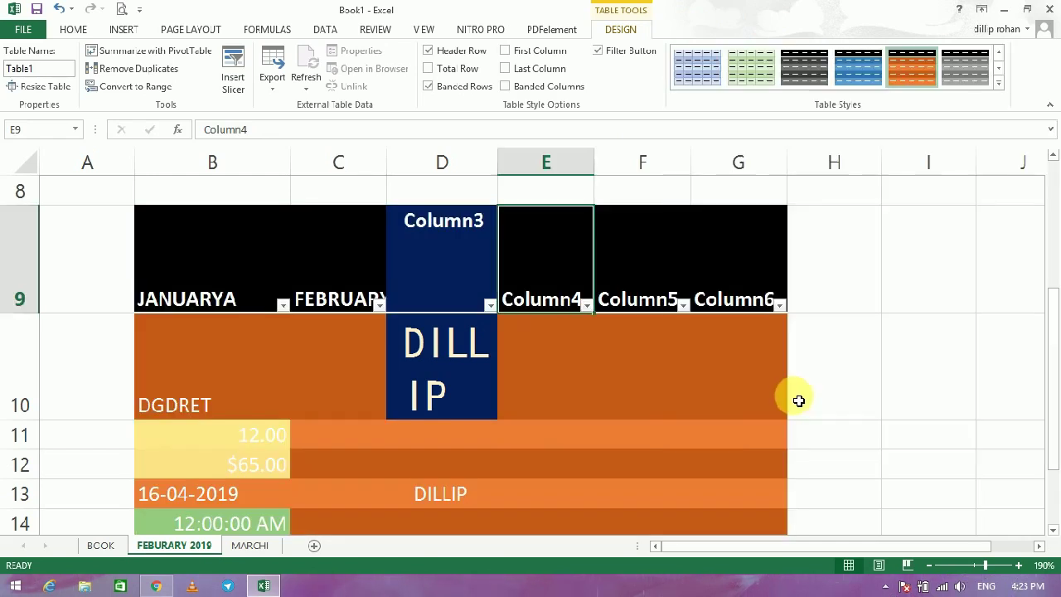
left_click(77, 29)
left_click(727, 96)
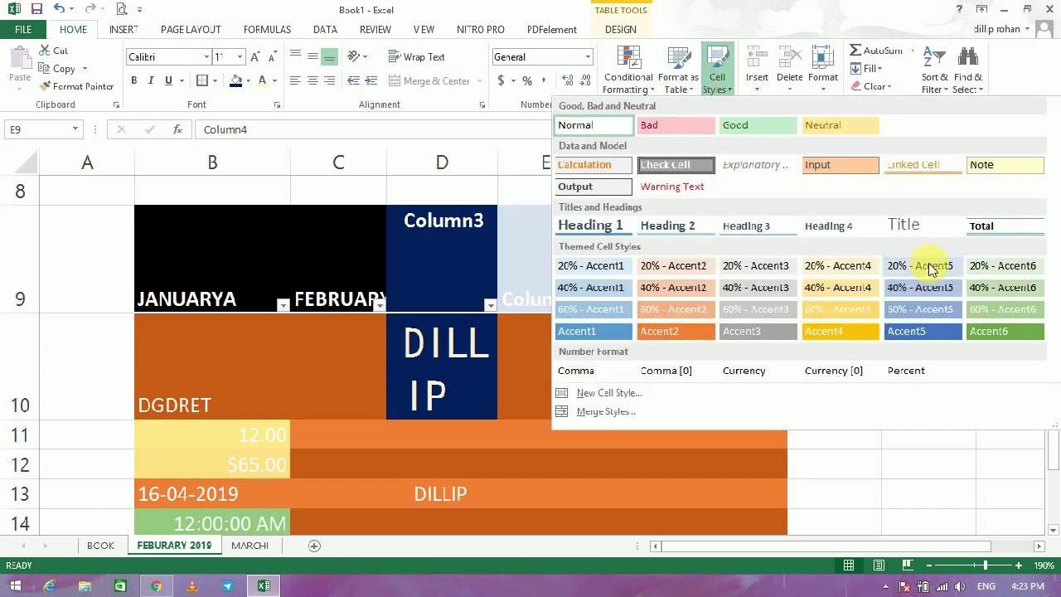
Give the Column4 header the Output cell style, and insert a blank row and column before the table.
left_click(595, 190)
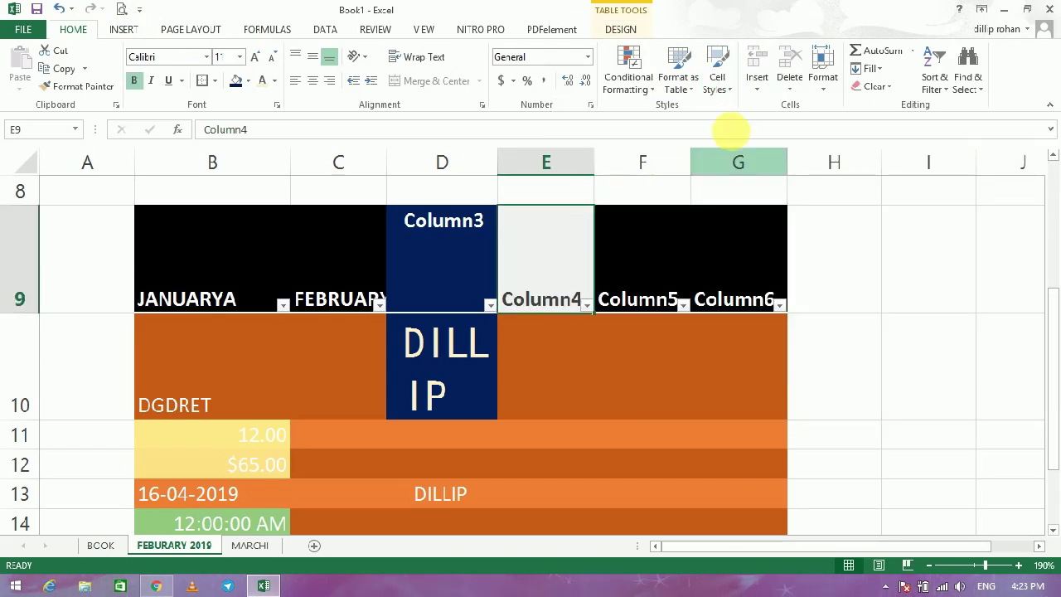
left_click(757, 83)
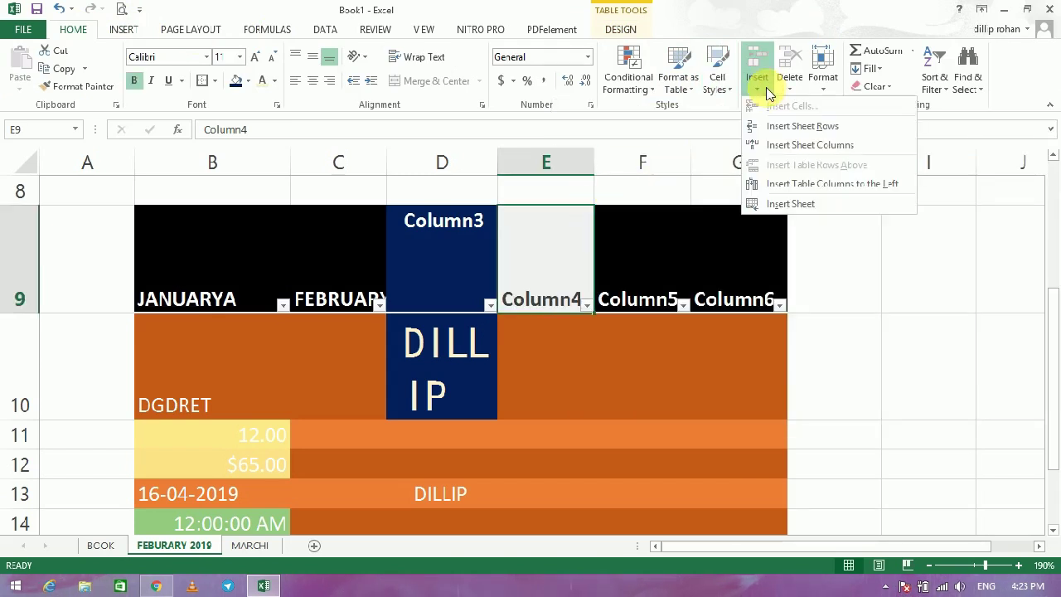
left_click(800, 126)
left_click(237, 212)
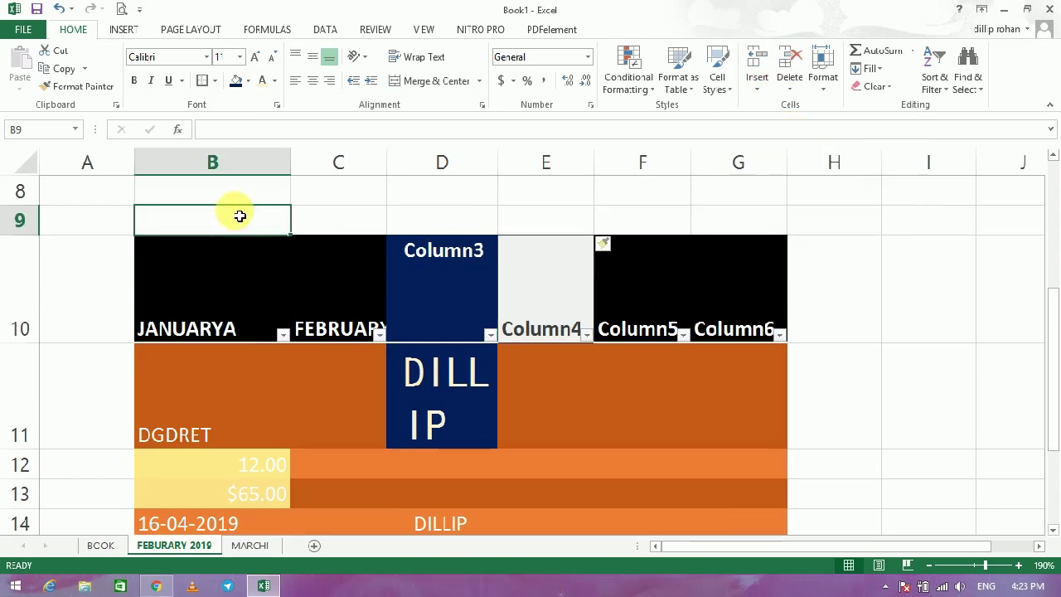
left_click(754, 92)
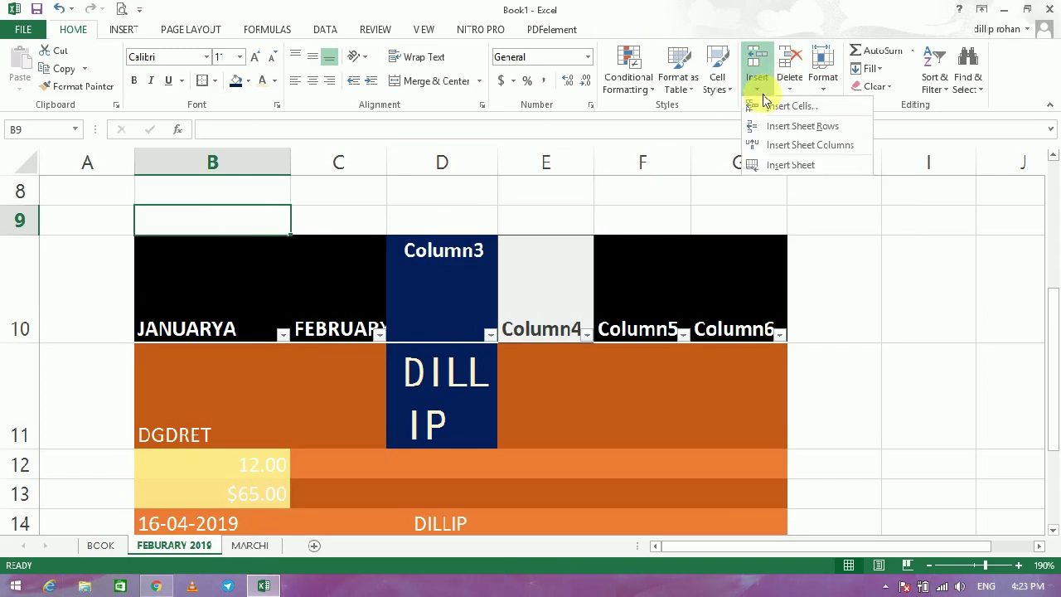
left_click(784, 146)
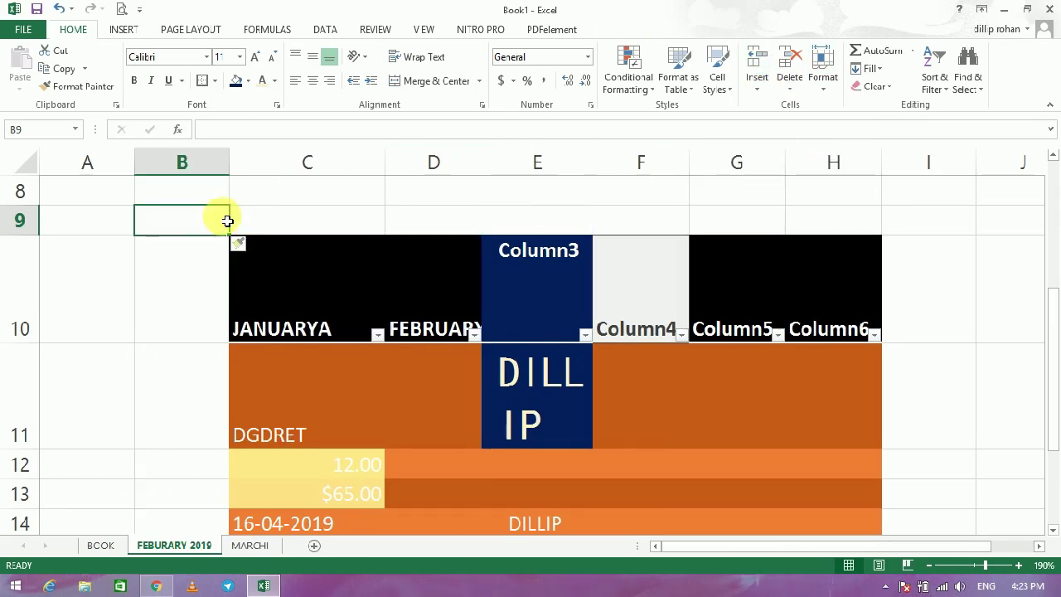
Insert a new blank worksheet, Sheet4.
left_click(202, 324)
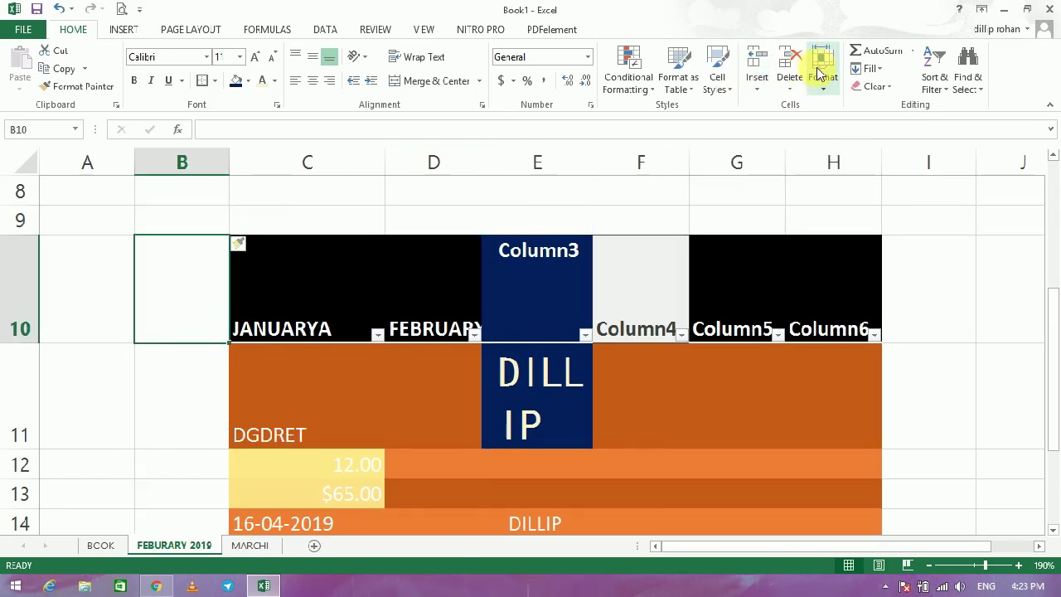
left_click(757, 91)
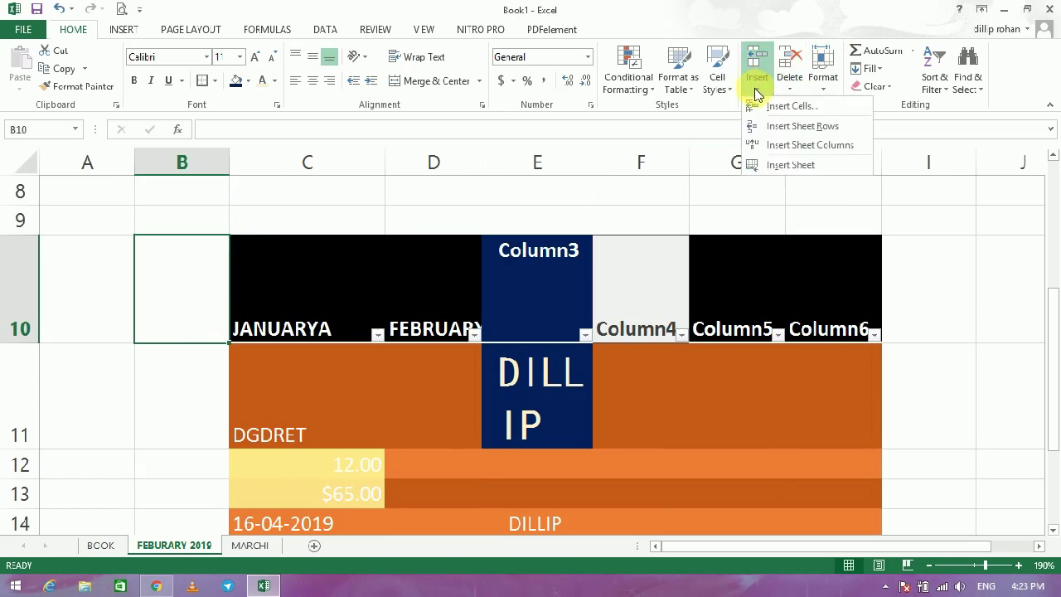
left_click(777, 166)
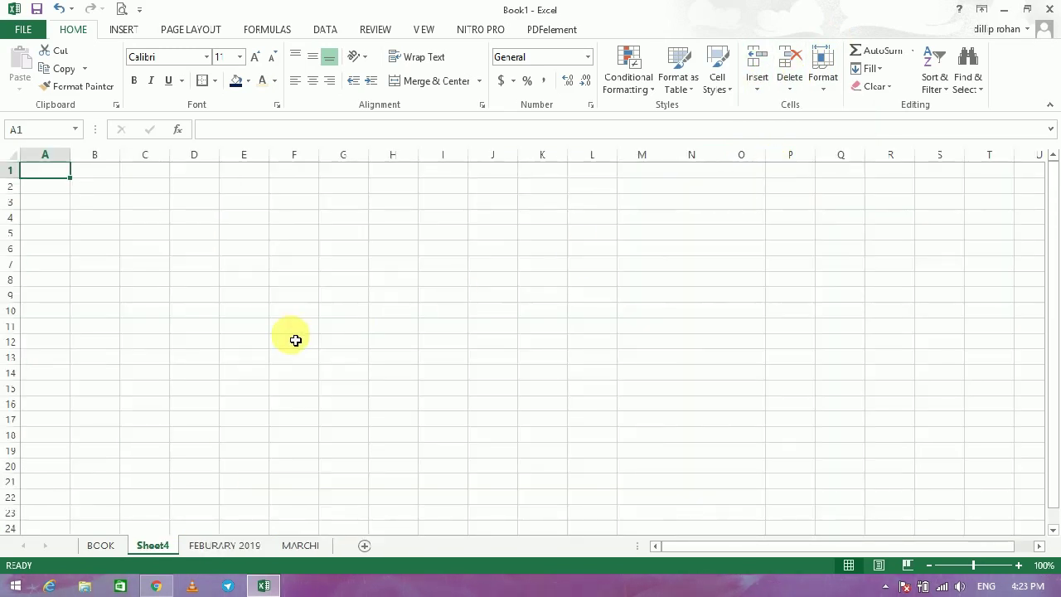
Back on FEBURARY 2019, try inserting cells shifted right and dismiss Excel's refusal.
left_click(101, 546)
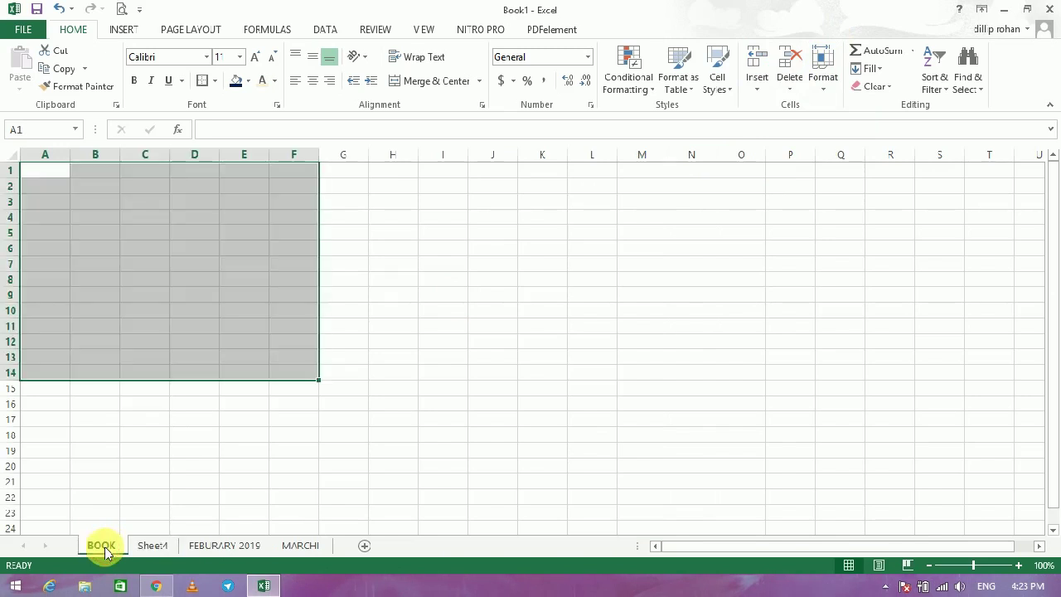
left_click(226, 546)
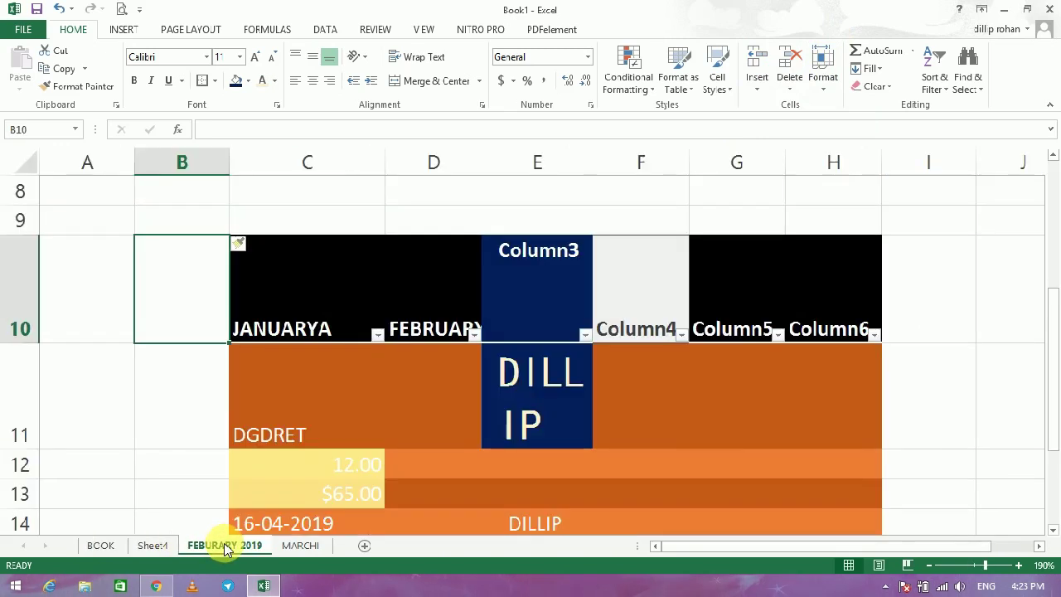
left_click(757, 83)
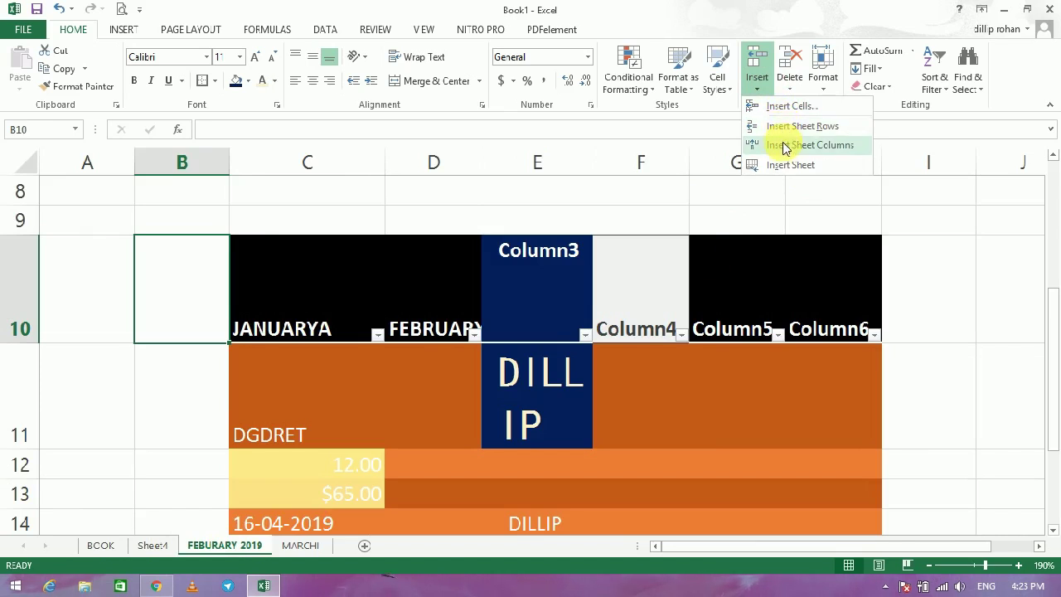
left_click(796, 108)
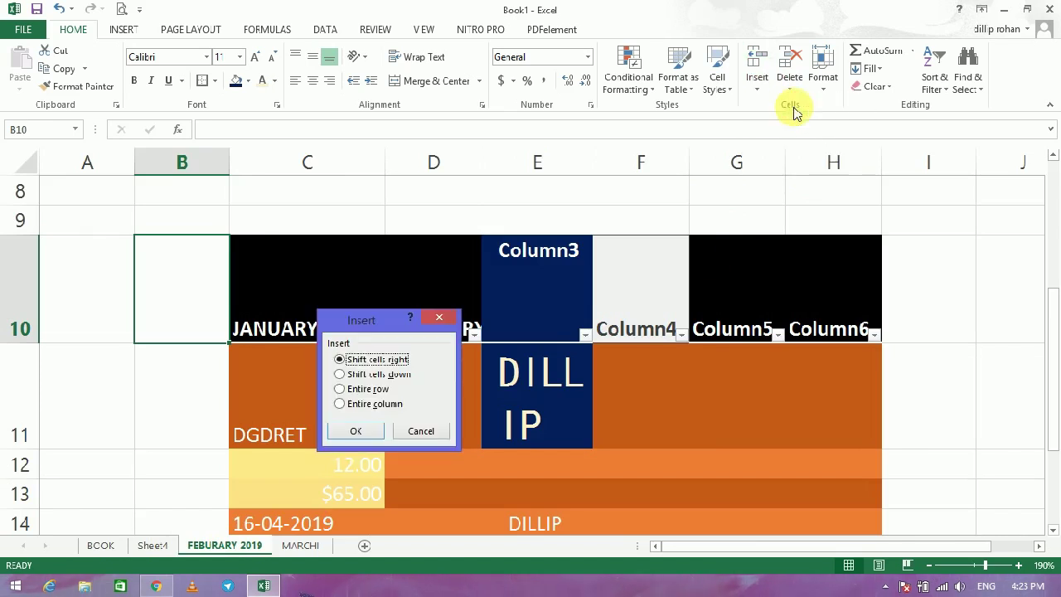
left_click(340, 428)
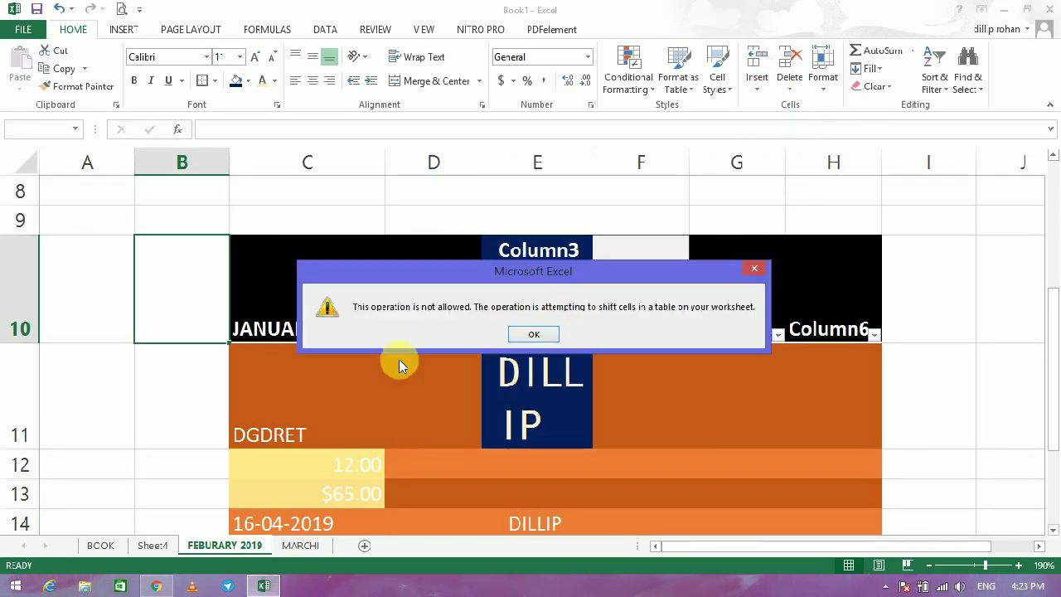
left_click(534, 335)
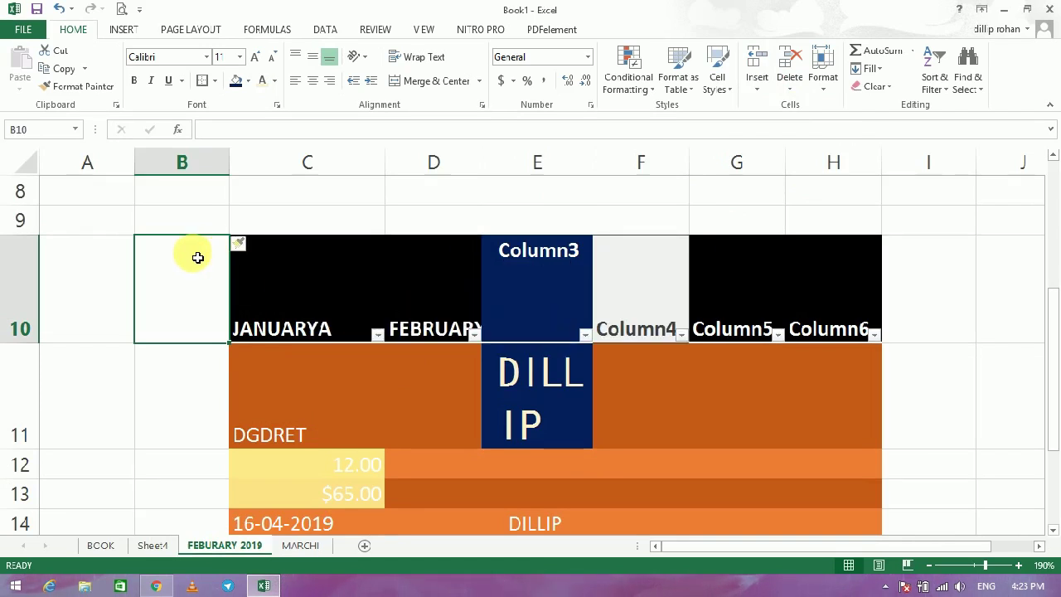
Try deleting cells shifted left at B10 and B11, dismissing each not-allowed warning.
left_click(791, 93)
left_click(825, 106)
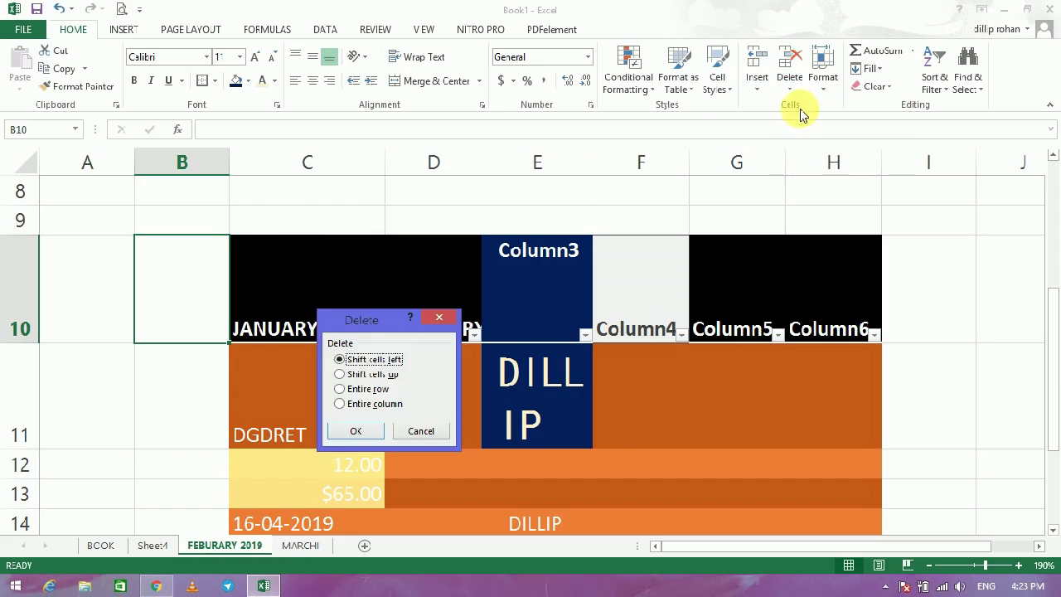
left_click(356, 432)
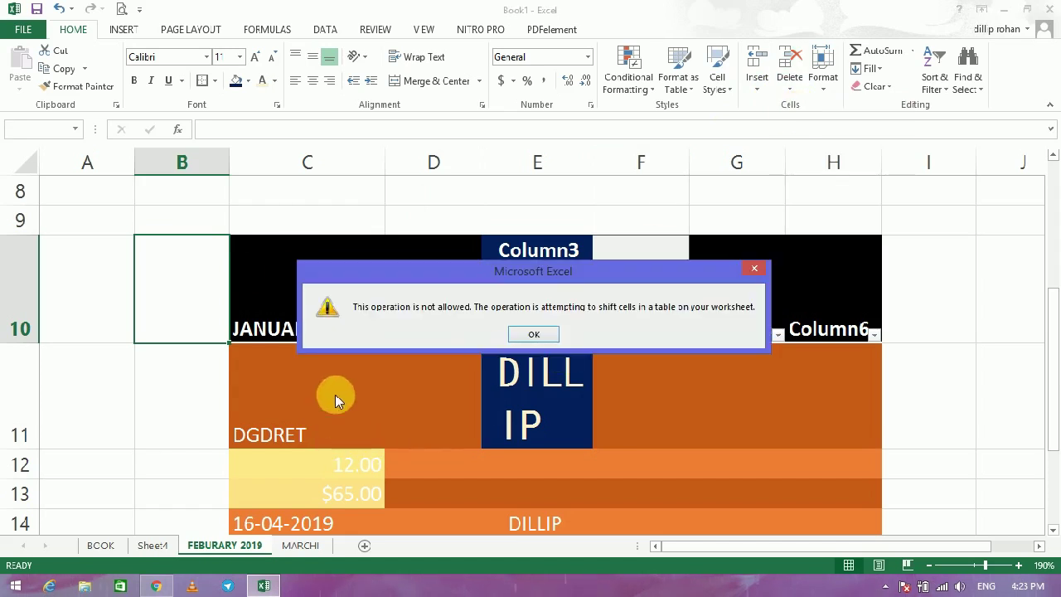
left_click(531, 335)
double_click(203, 291)
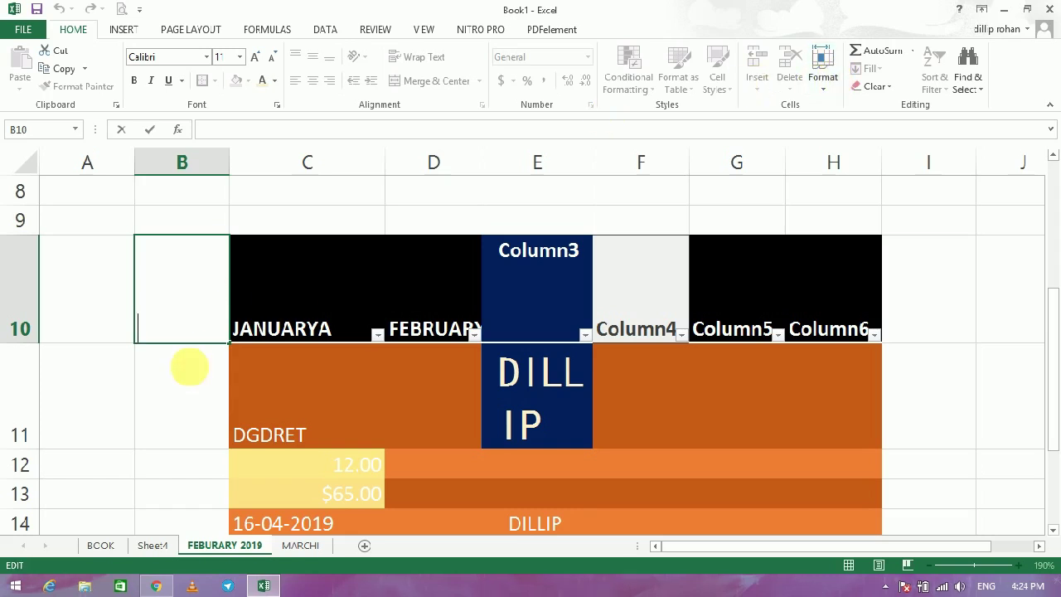
left_click(184, 406)
left_click(792, 80)
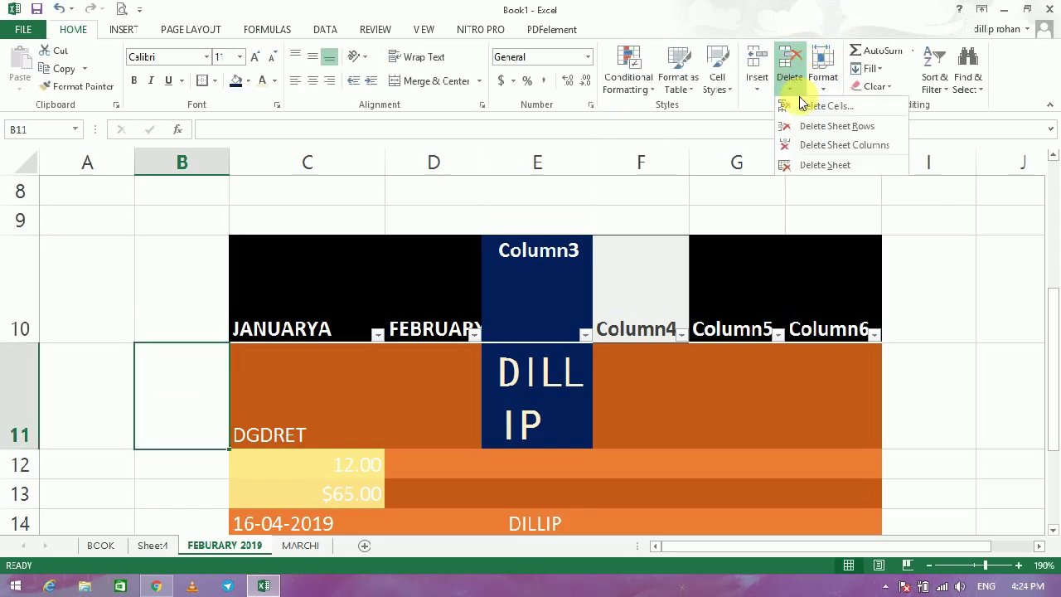
left_click(803, 104)
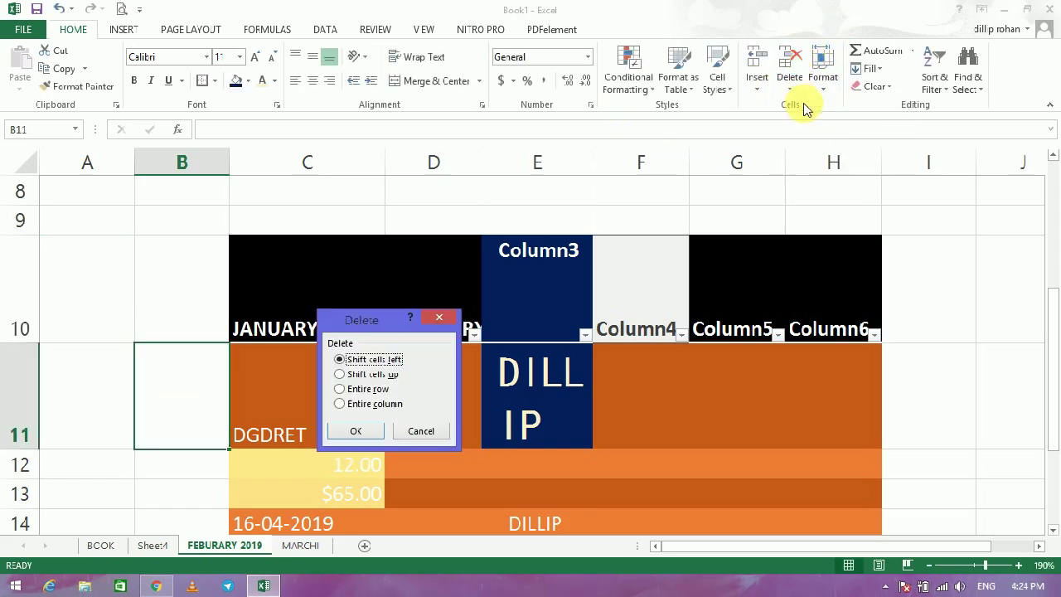
left_click(347, 432)
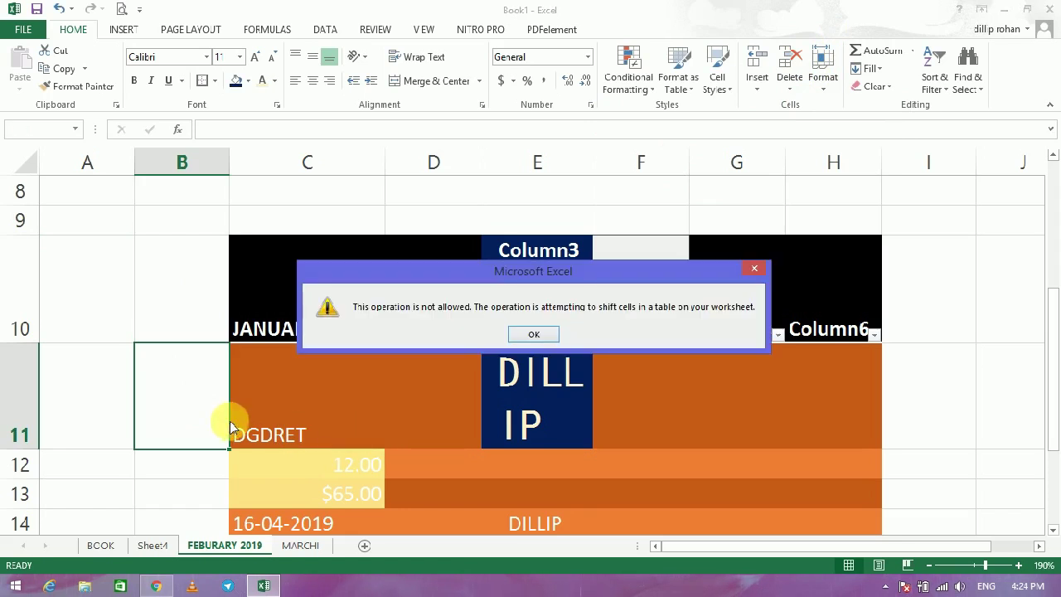
left_click(535, 335)
Select cell J10 outside the table.
scroll(1042, 296, "up", 1)
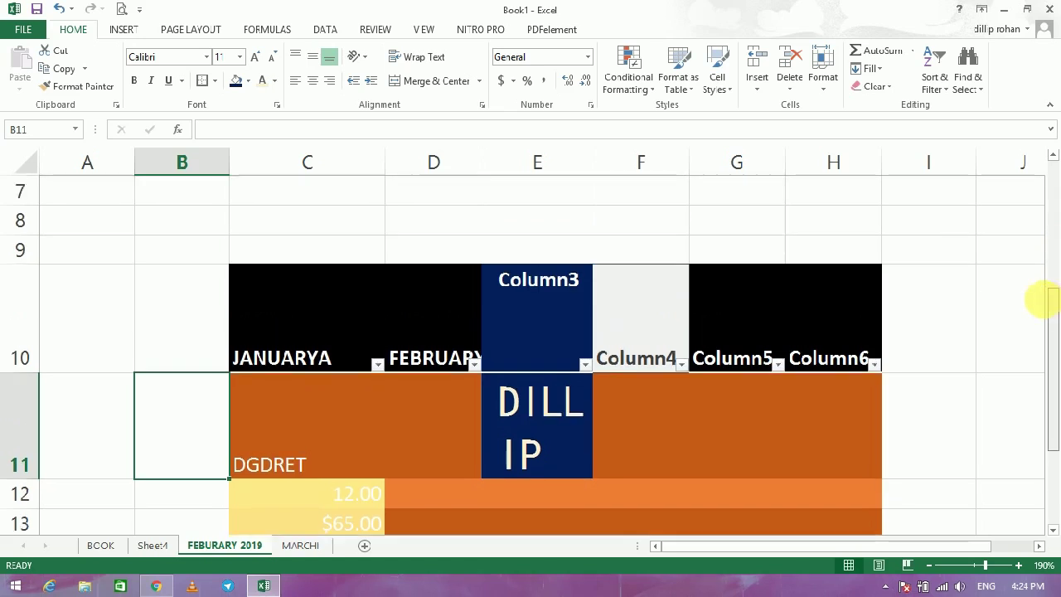
scroll(1042, 296, "down", 1)
left_click(1019, 279)
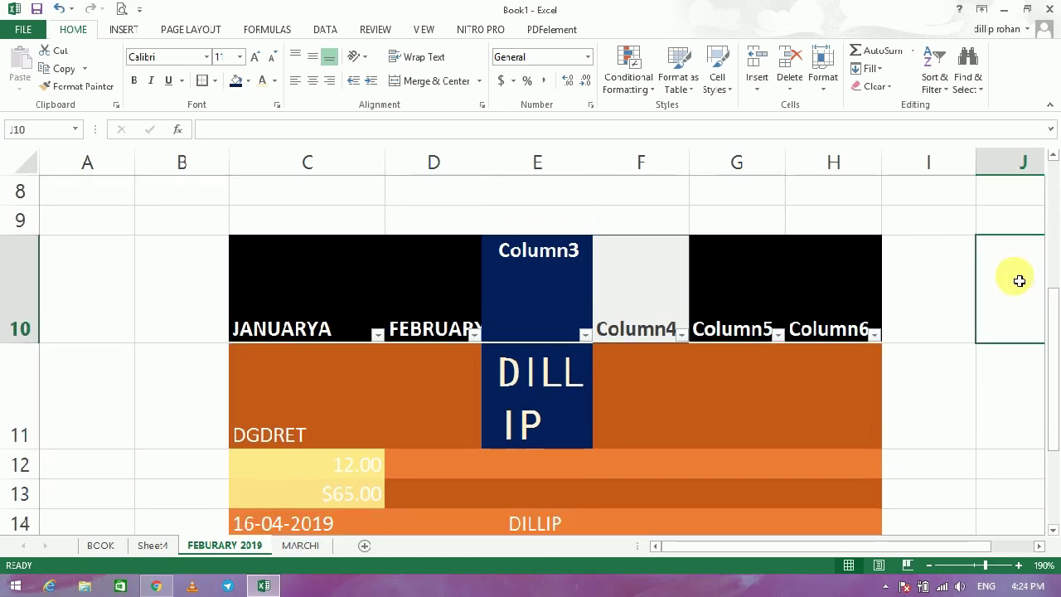
Delete J10 shifting left, enter YFKTTYJUIY there, then delete that cell again.
left_click(789, 78)
left_click(824, 106)
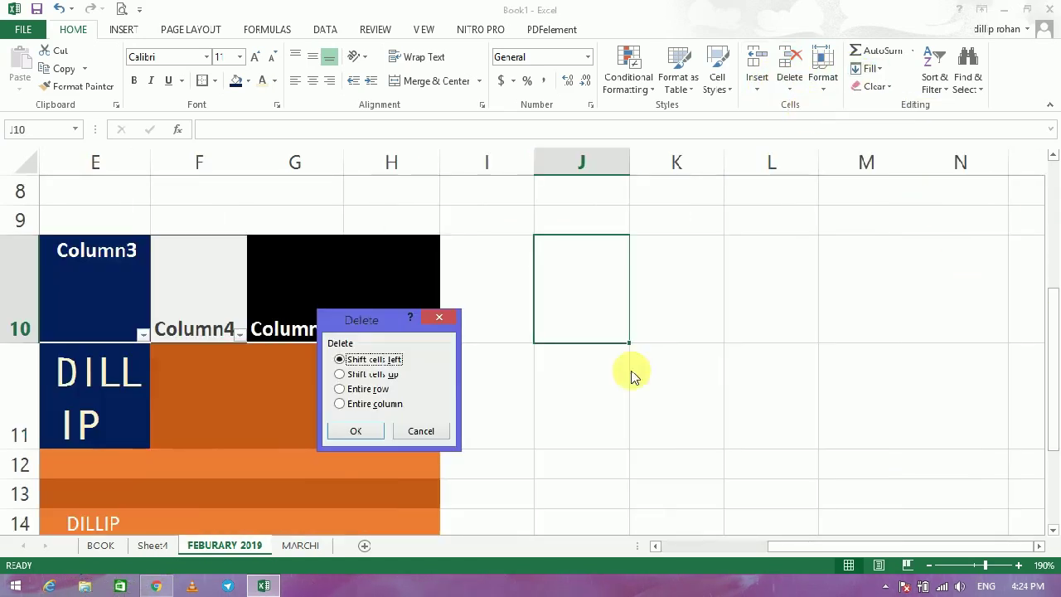
left_click(356, 431)
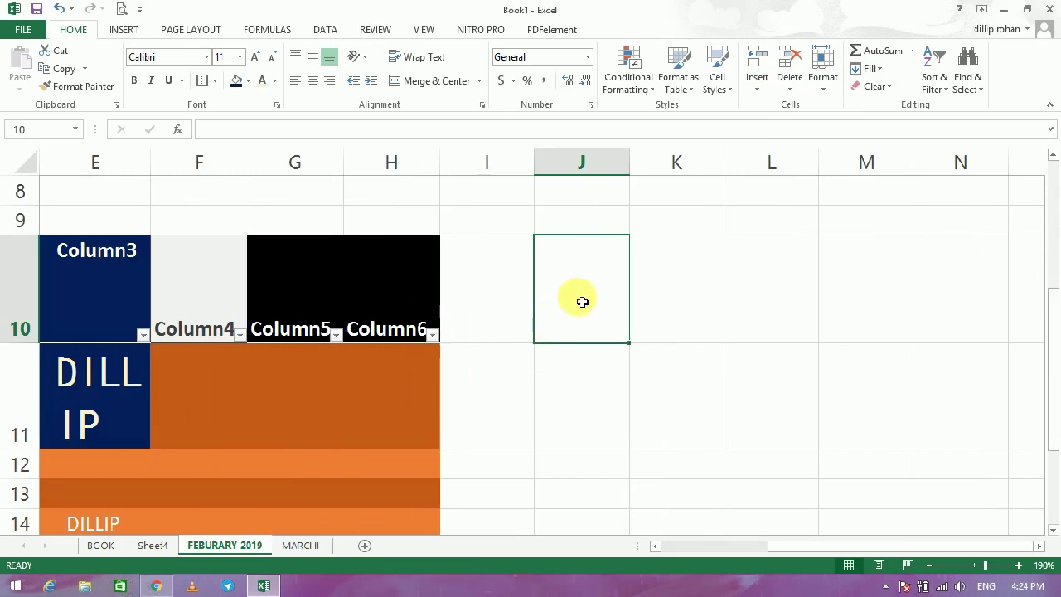
type("YFKTTYJUIY")
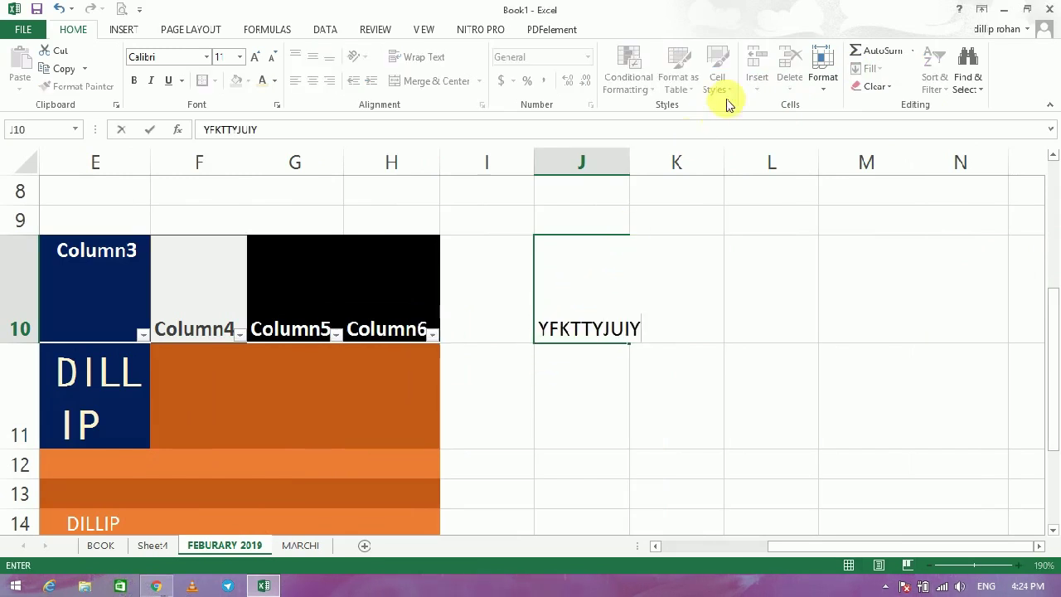
left_click(606, 428)
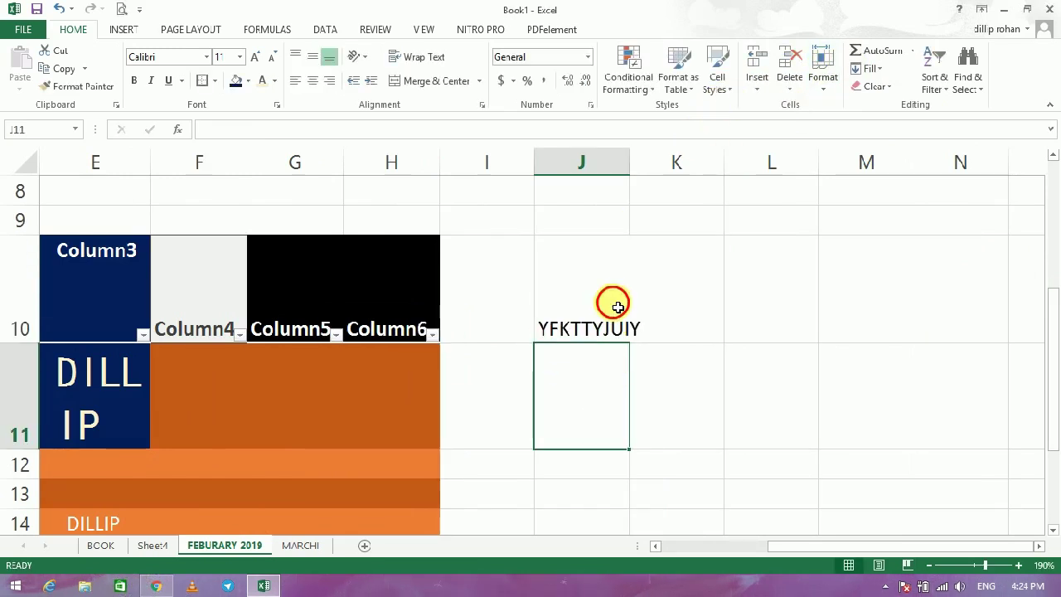
left_click(616, 301)
left_click(796, 83)
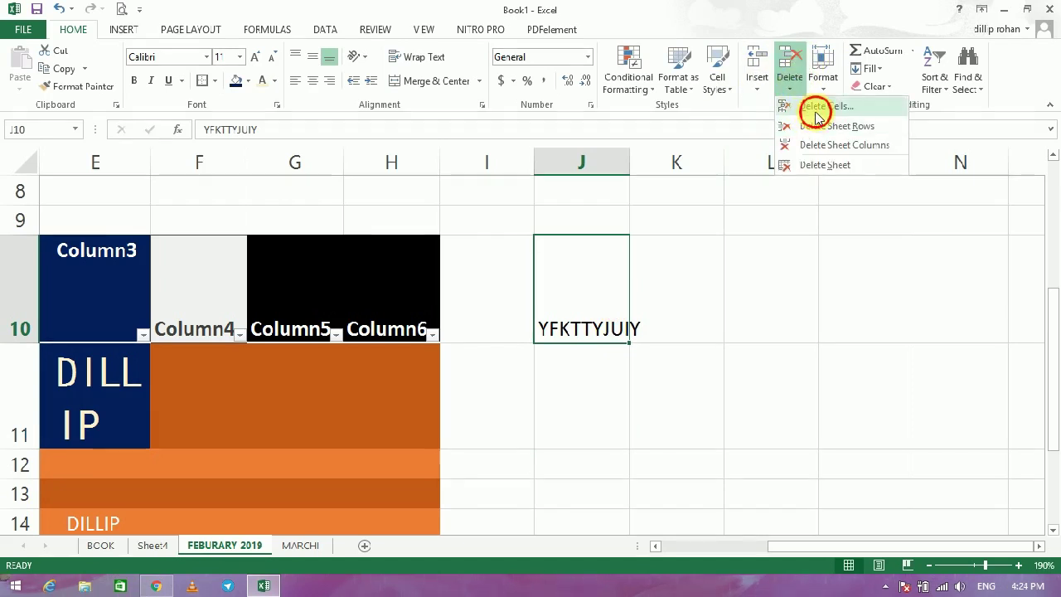
left_click(815, 108)
left_click(355, 428)
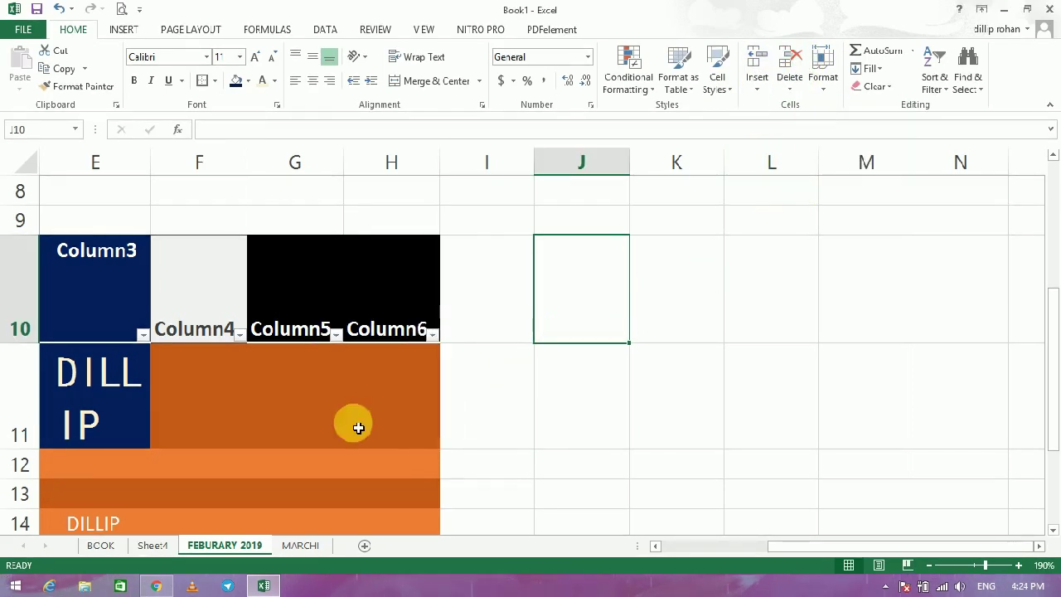
Attempt to delete the table's header row, dismiss the refusal, and select column A.
left_click(804, 87)
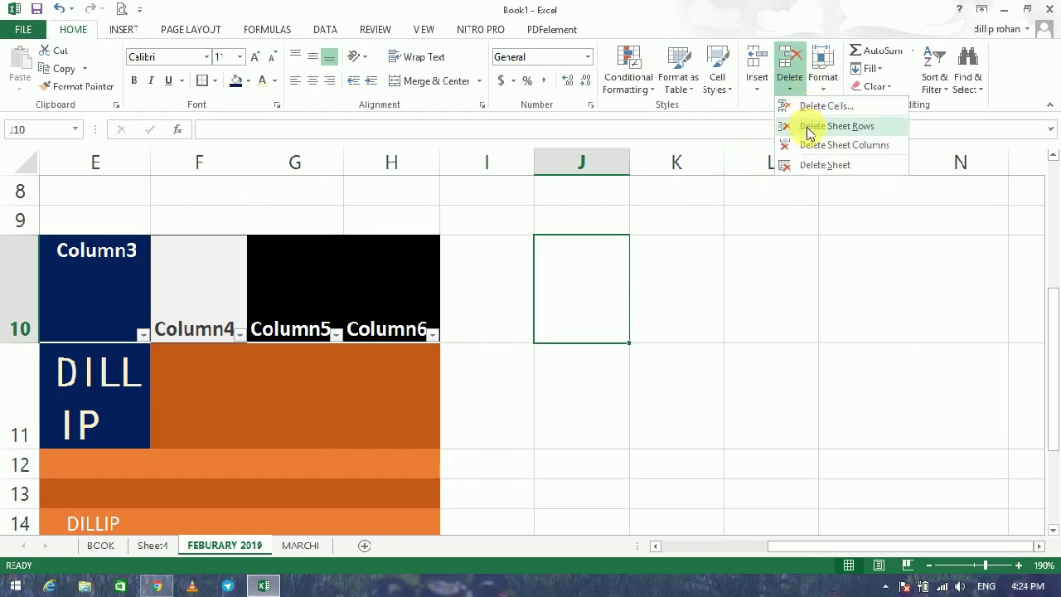
left_click(837, 126)
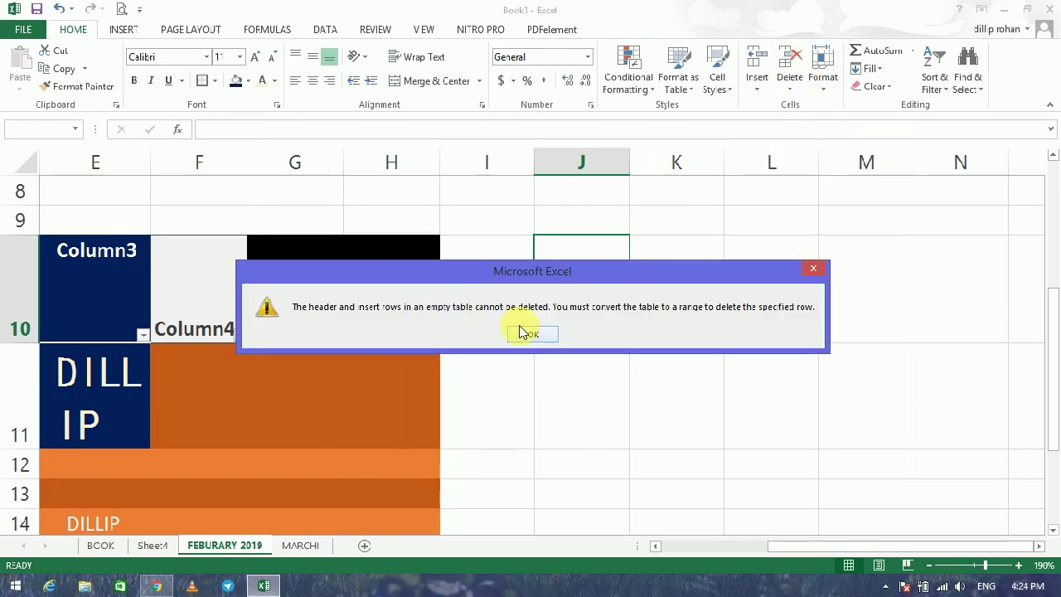
left_click(529, 333)
left_click(339, 414)
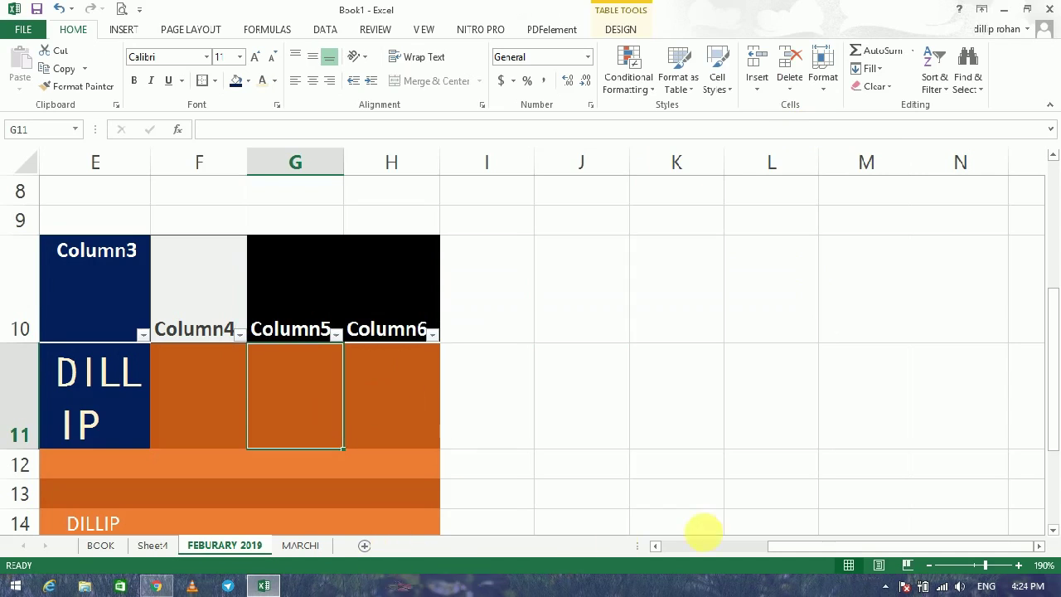
left_click_drag(805, 547, 703, 547)
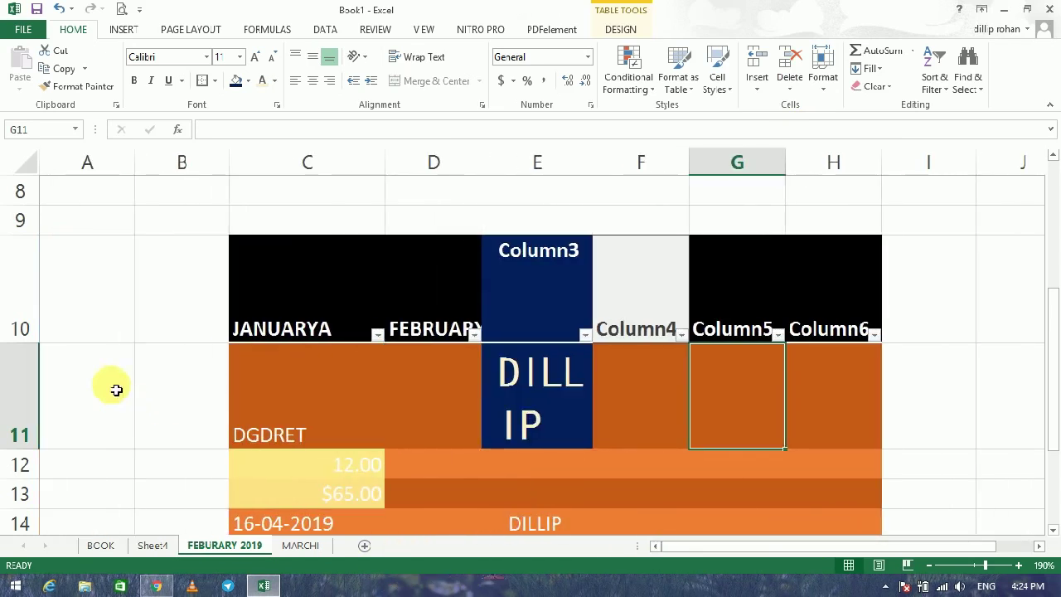
left_click(46, 378)
Delete the empty row 9 above the table with Delete Sheet Rows.
left_click(33, 223)
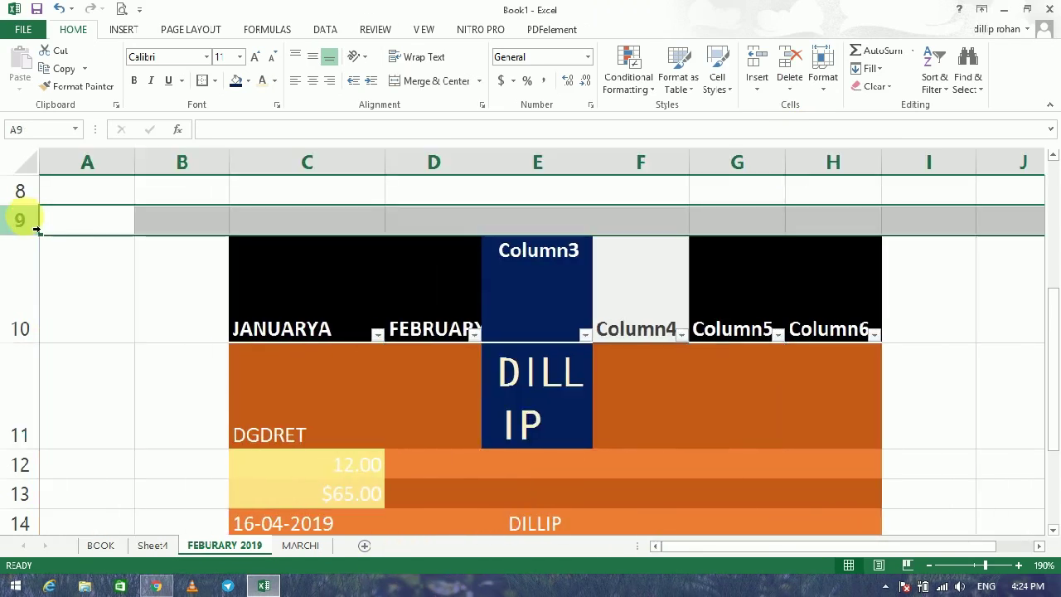
left_click(779, 83)
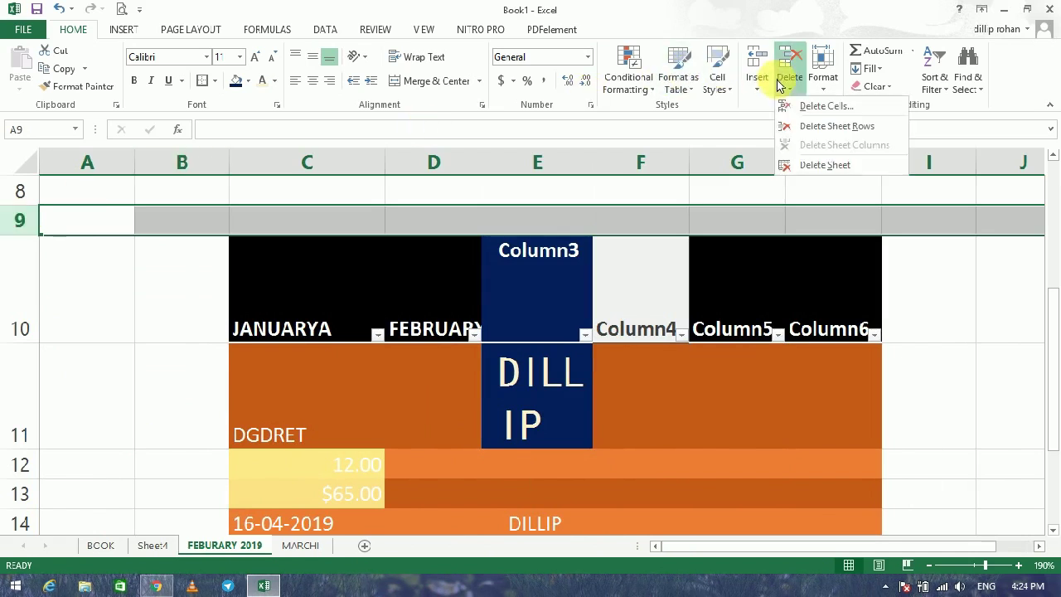
left_click(817, 126)
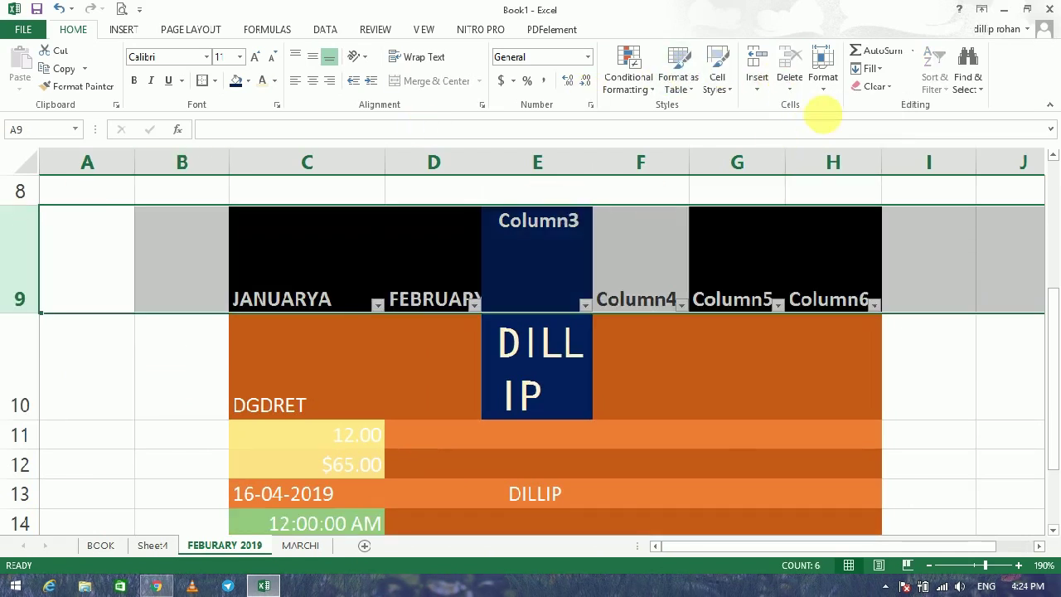
Open the Protect Sheet settings and cancel without protecting.
left_click(823, 74)
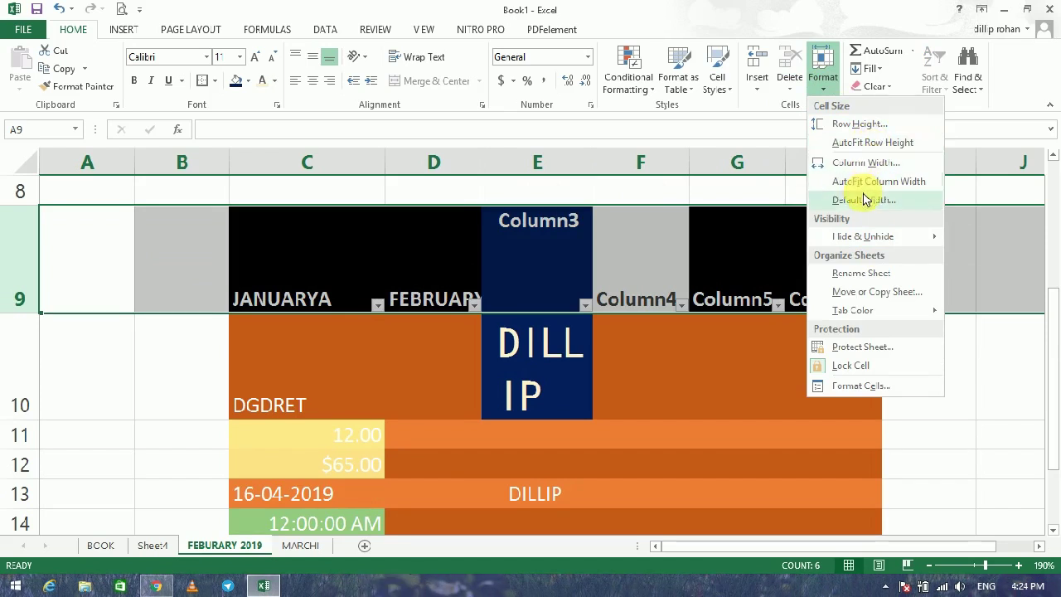
left_click(879, 353)
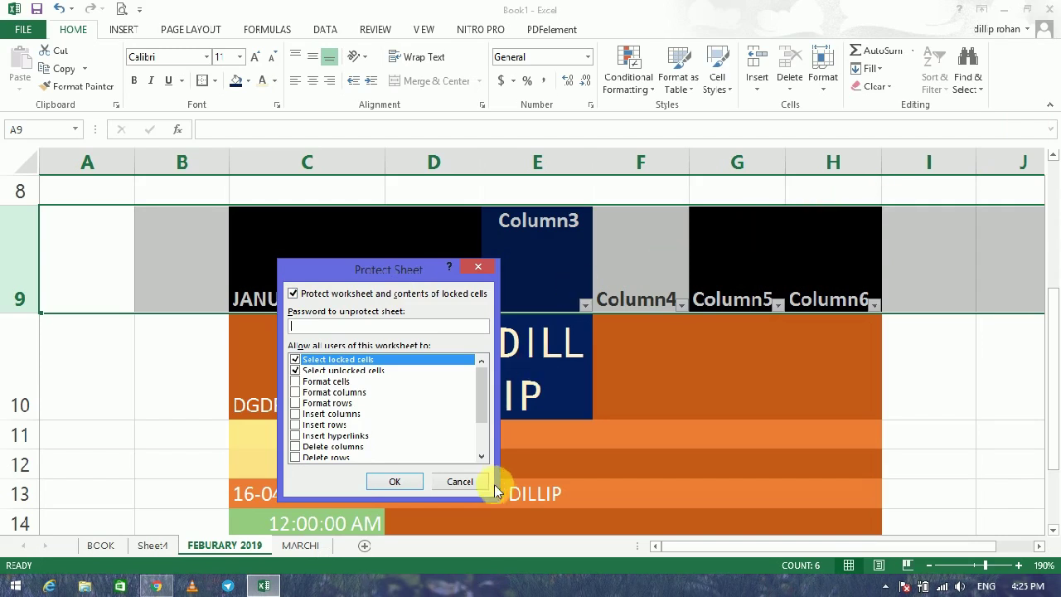
left_click(459, 490)
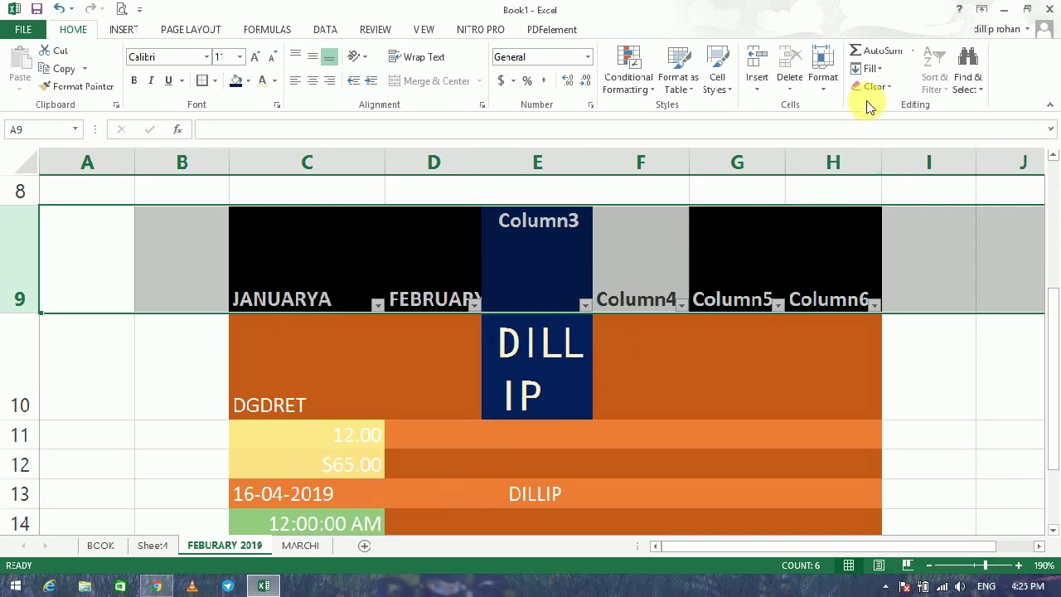
Start an AutoSum in A9 referencing A10 and Sheet4 C4, abandon it, then view Sheet4.
left_click(883, 50)
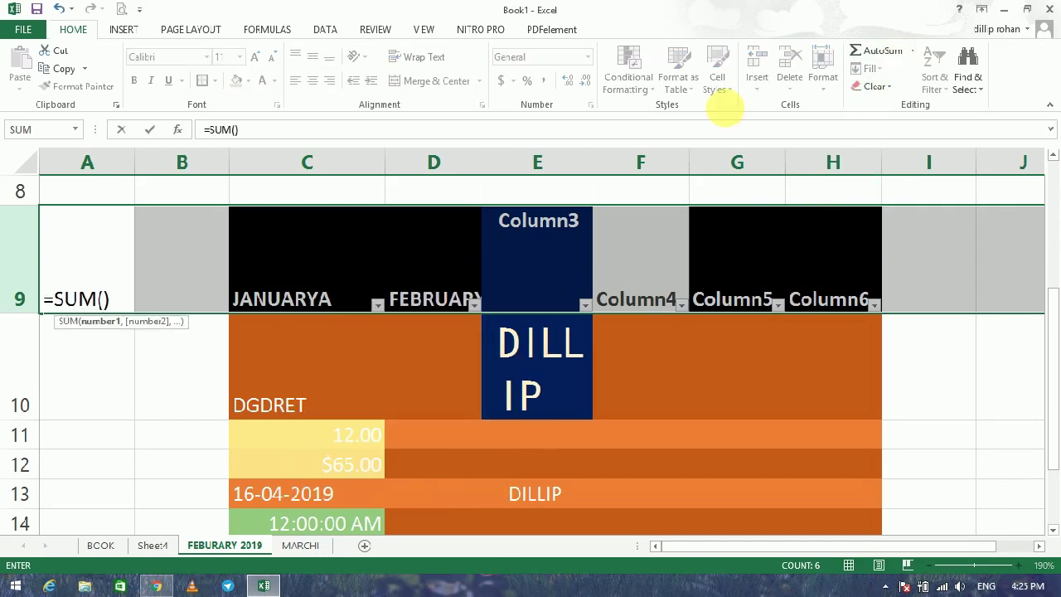
left_click(131, 390)
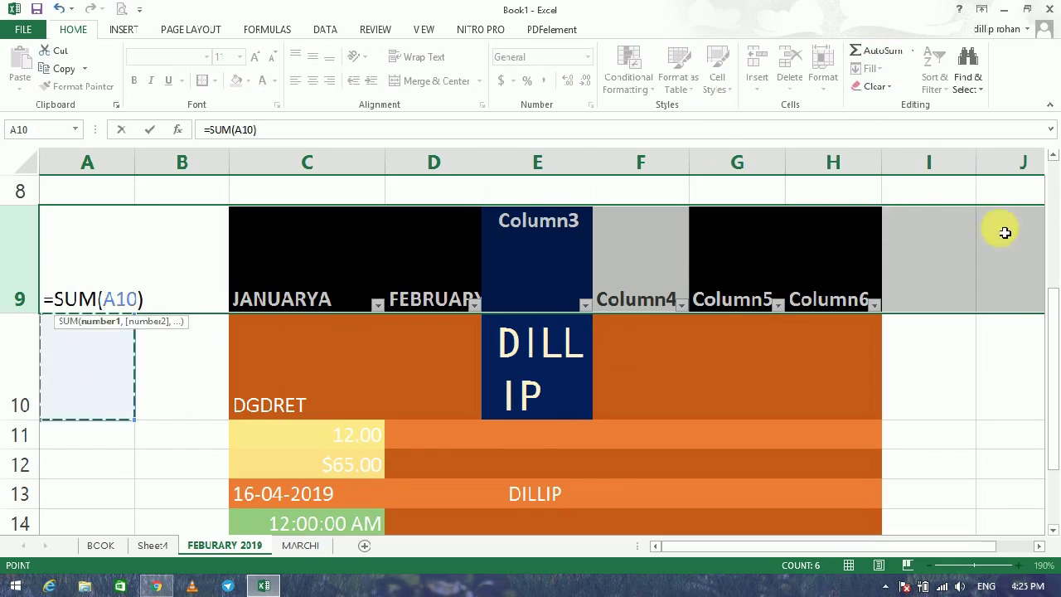
left_click(153, 546)
left_click(148, 220)
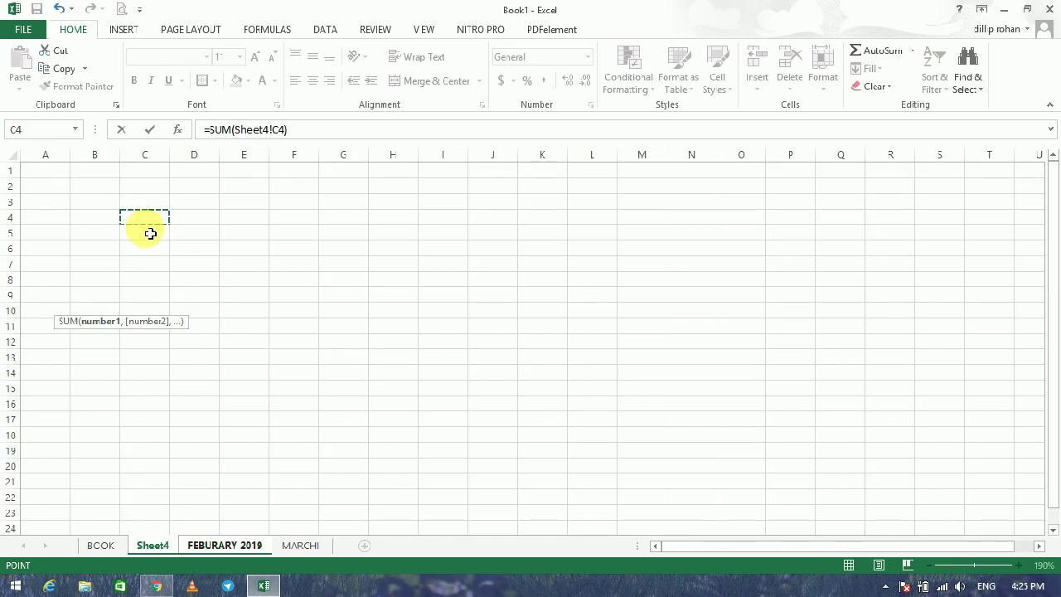
type("FGFG")
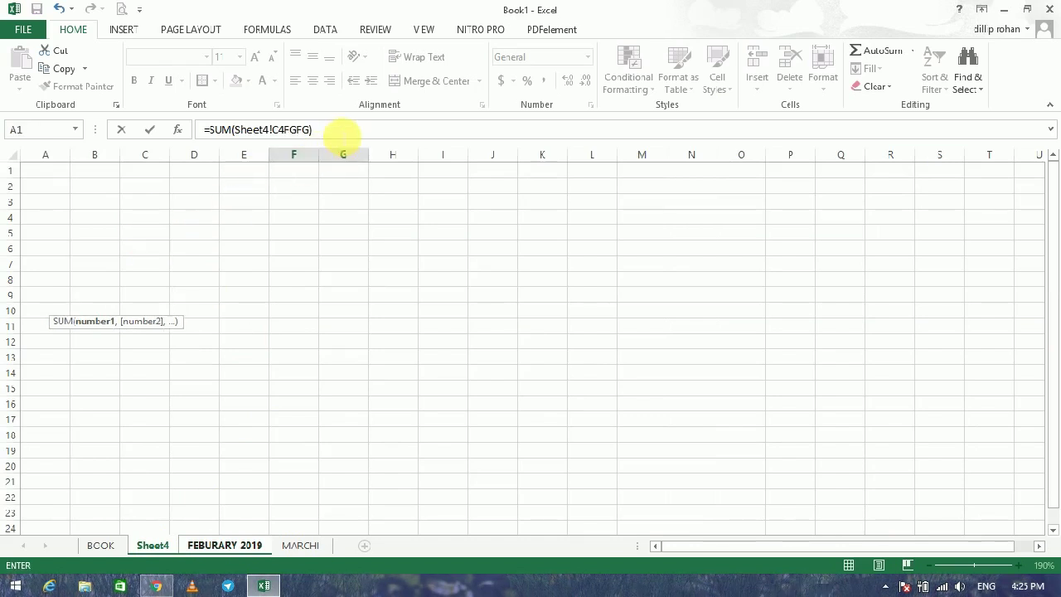
left_click(150, 130)
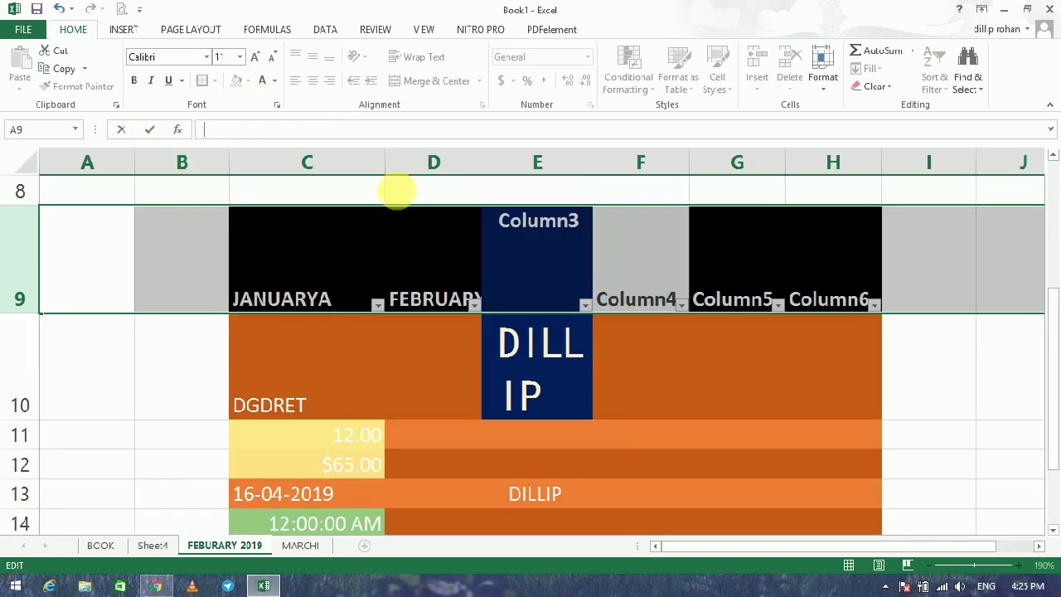
left_click(149, 545)
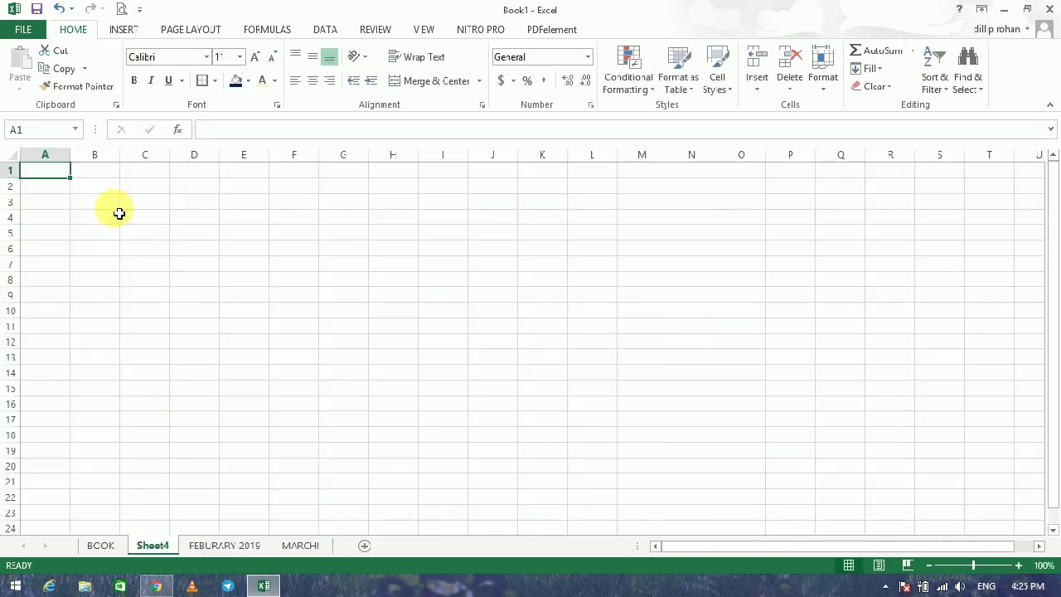
Enter 1, 2 and 3 in A1:C1 and AutoSum them into D1 to get 6.
type("1")
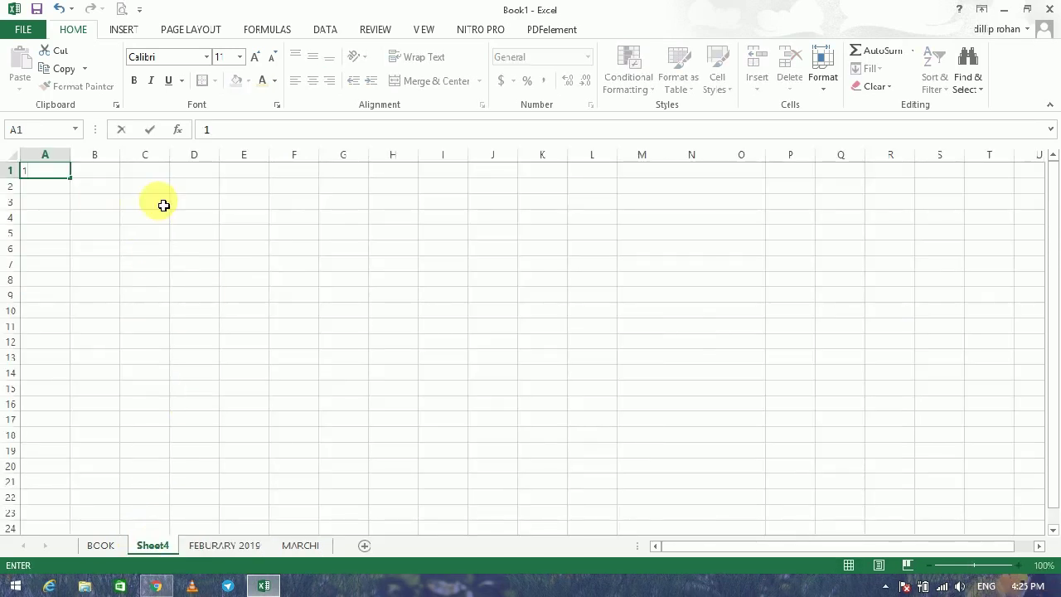
left_click(112, 175)
type("1")
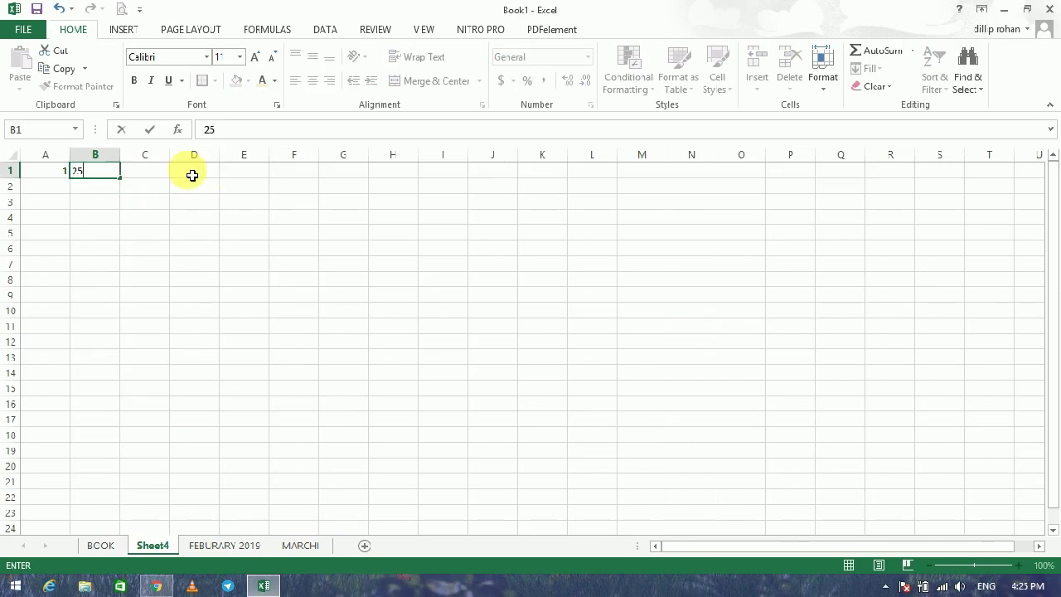
left_click(155, 179)
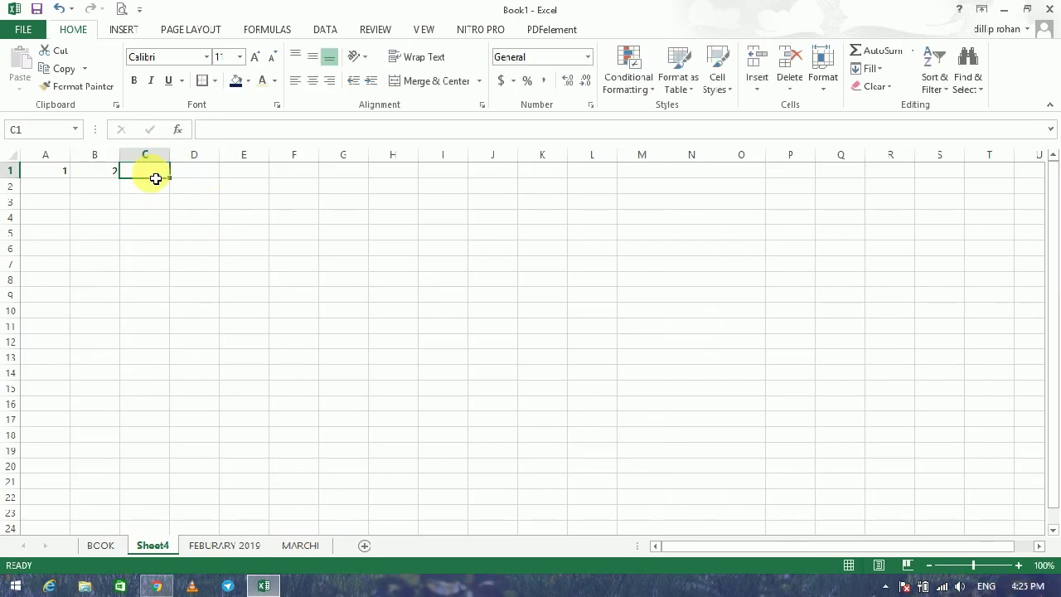
type("3")
left_click(186, 173)
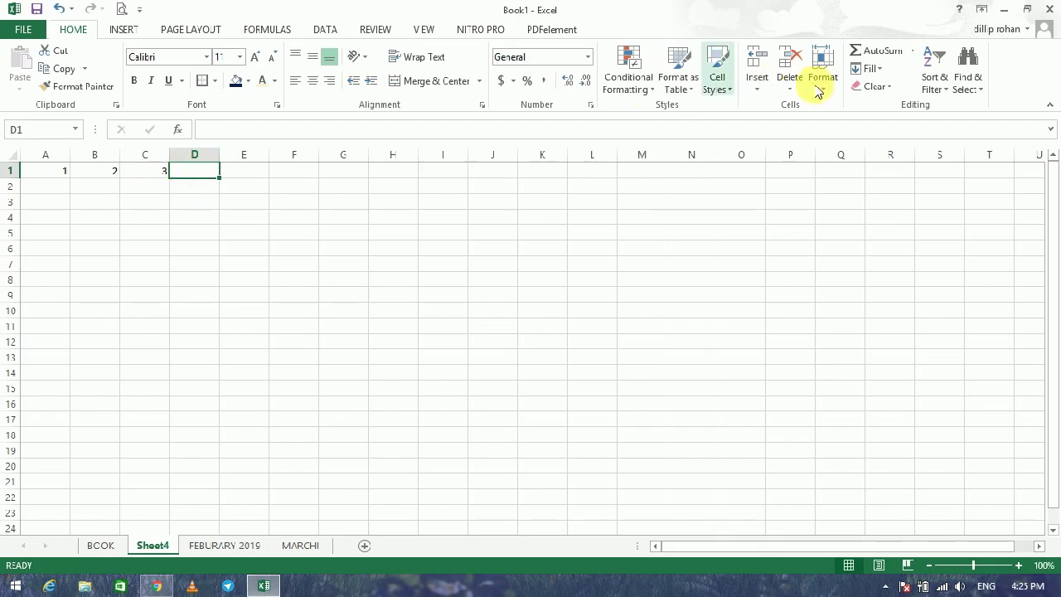
left_click(881, 51)
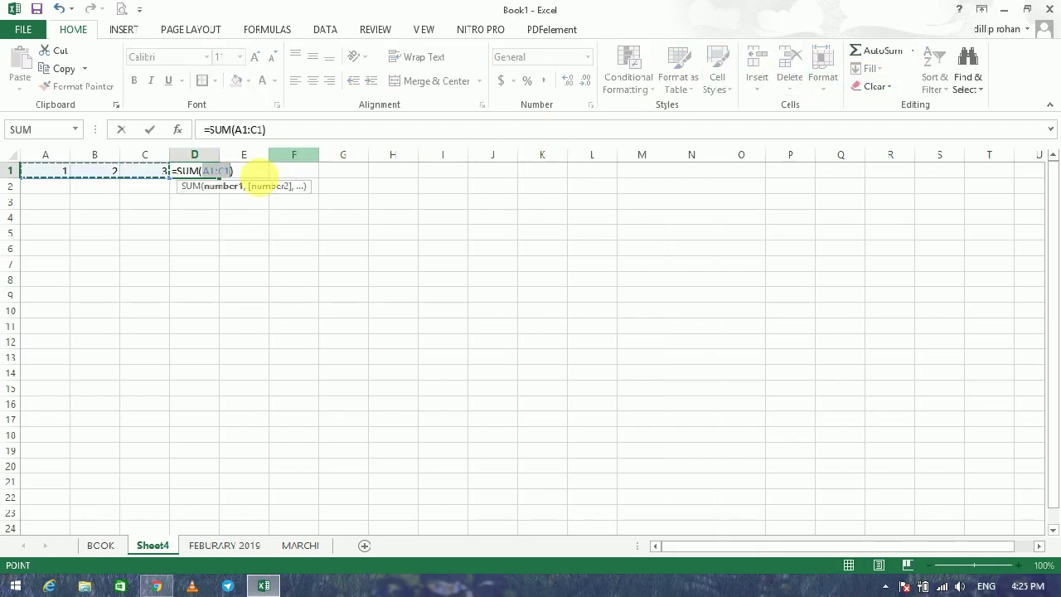
key("Return")
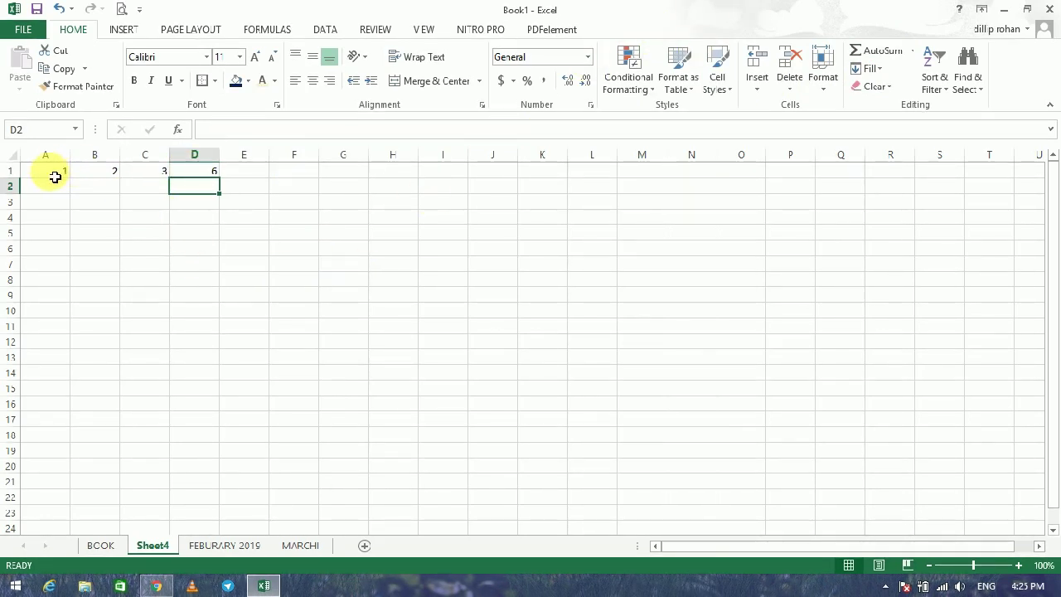
Check the A1:C1 sum in the status bar, then enter 789, 745, 256, 741 across A7:D7.
left_click_drag(55, 177, 161, 170)
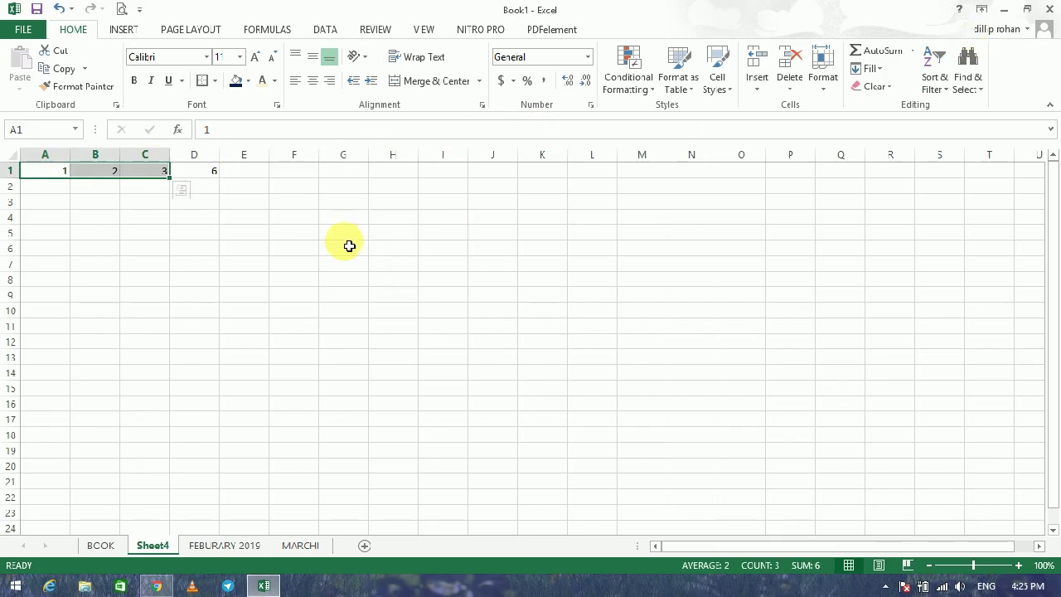
left_click(51, 267)
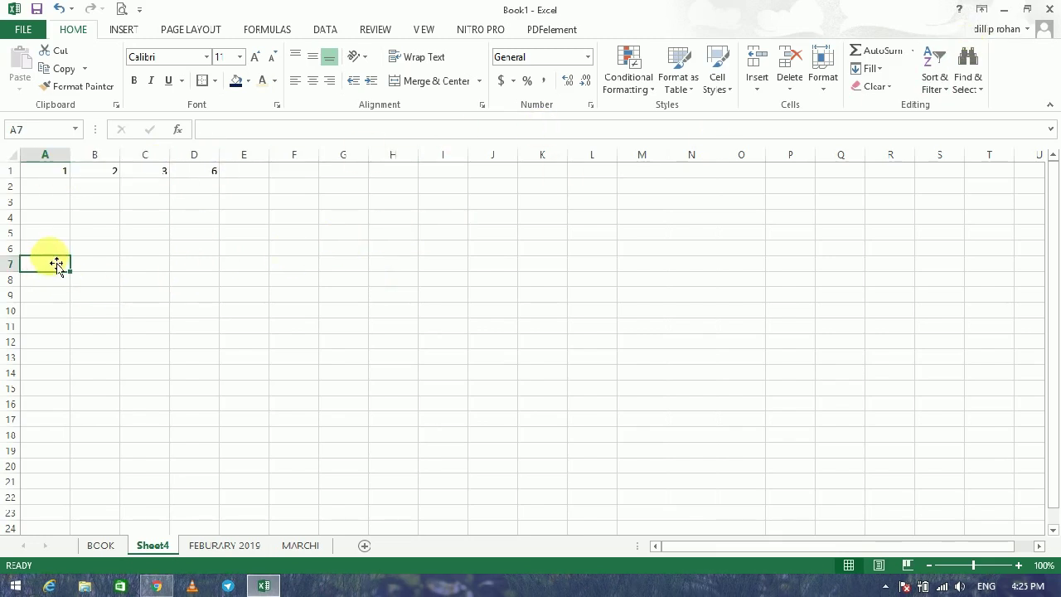
type("739")
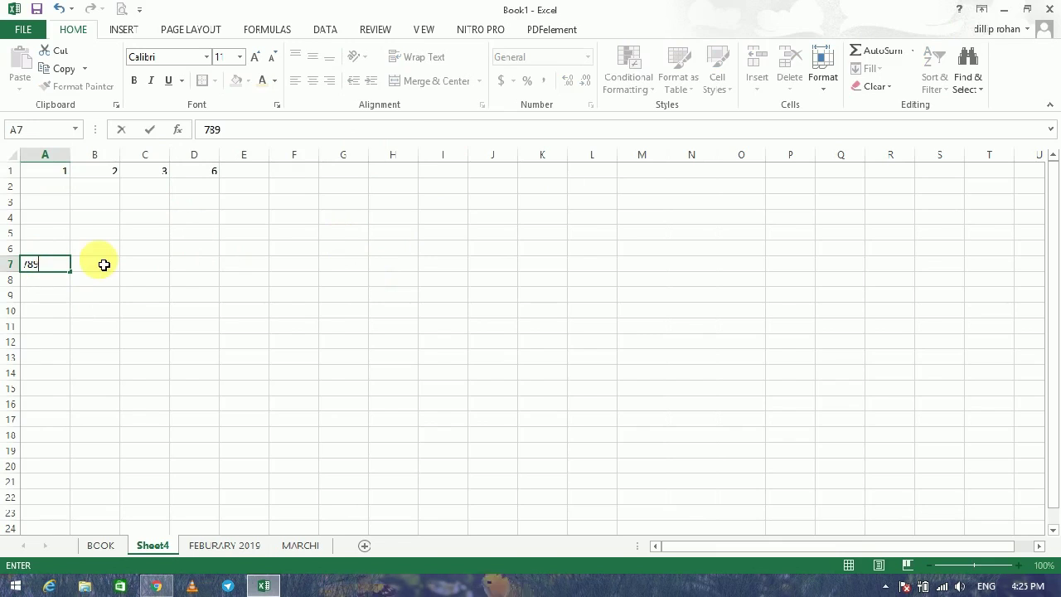
left_click(94, 264)
type("FGRFGR")
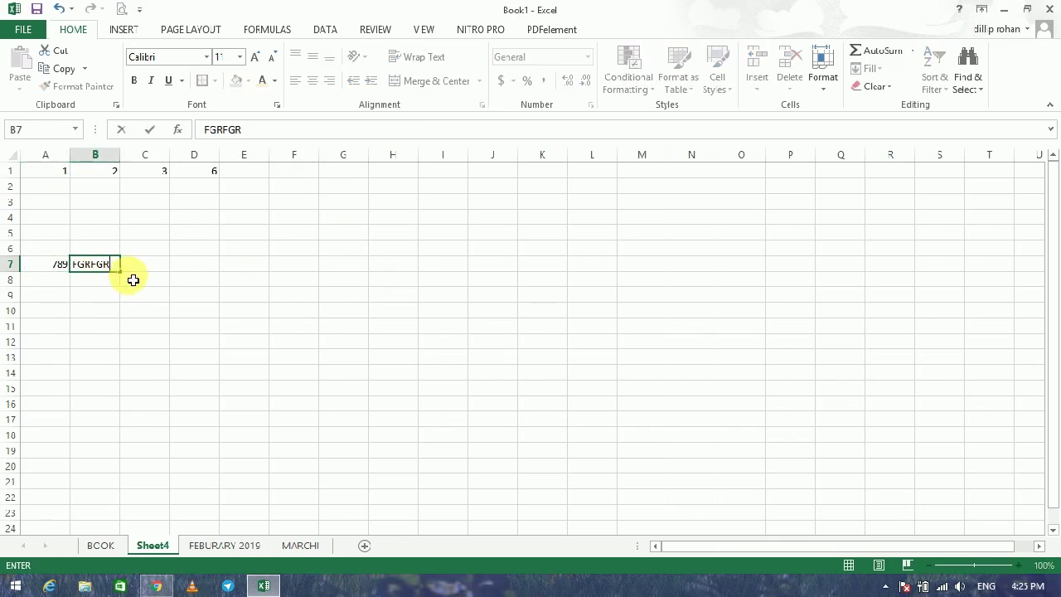
type("45")
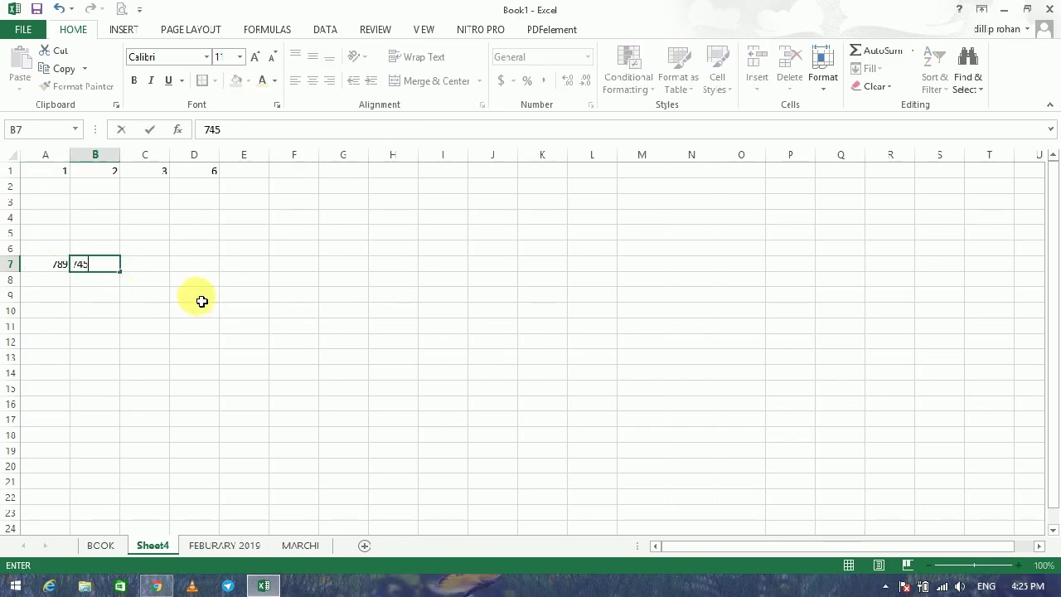
left_click(149, 269)
type("256")
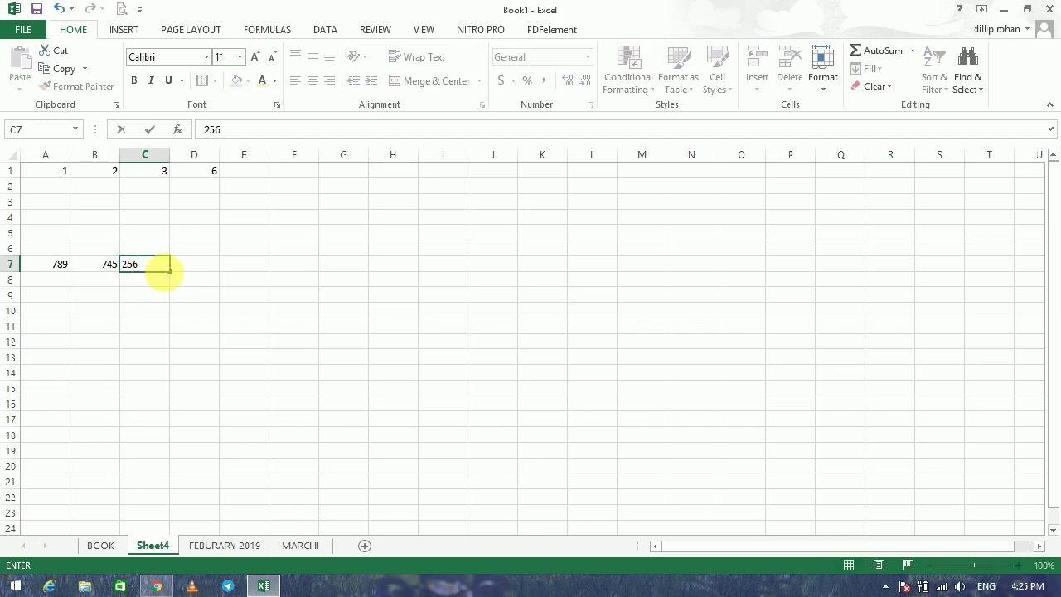
left_click(182, 267)
type("741")
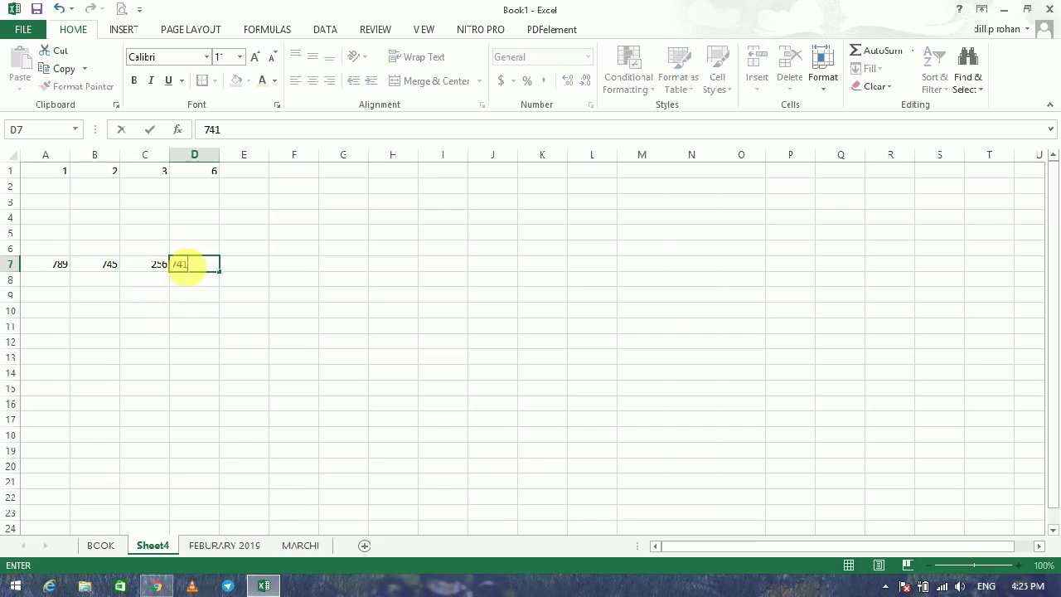
type("2")
left_click(240, 267)
scroll(239, 267, "down", 8)
Enter 5 in E55, then 147, 785 and 258 in A55 to C55.
scroll(240, 267, "down", 8)
left_click(240, 267)
type("5")
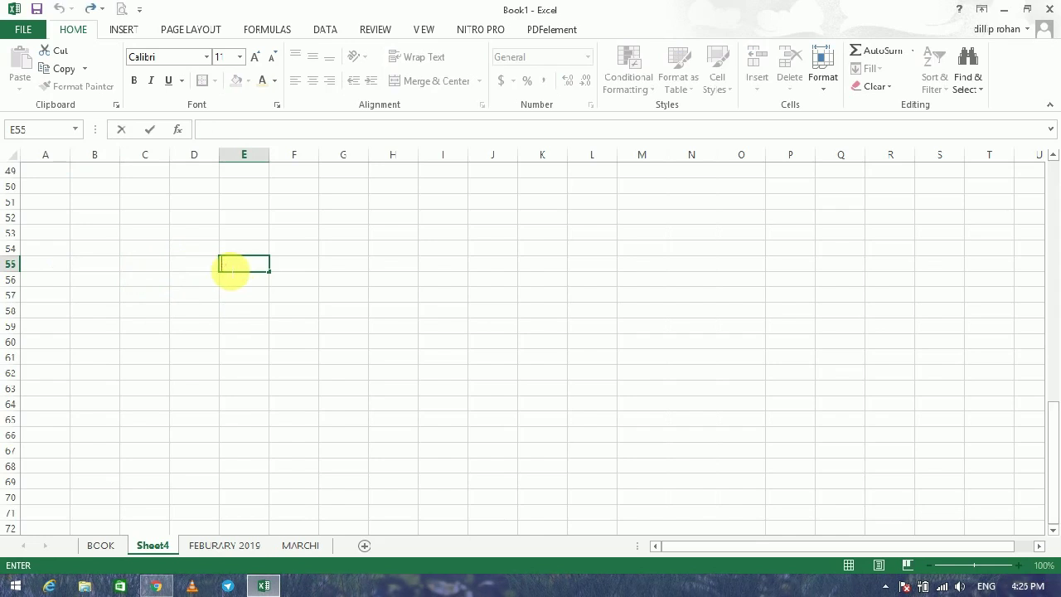
left_click(42, 266)
type("14")
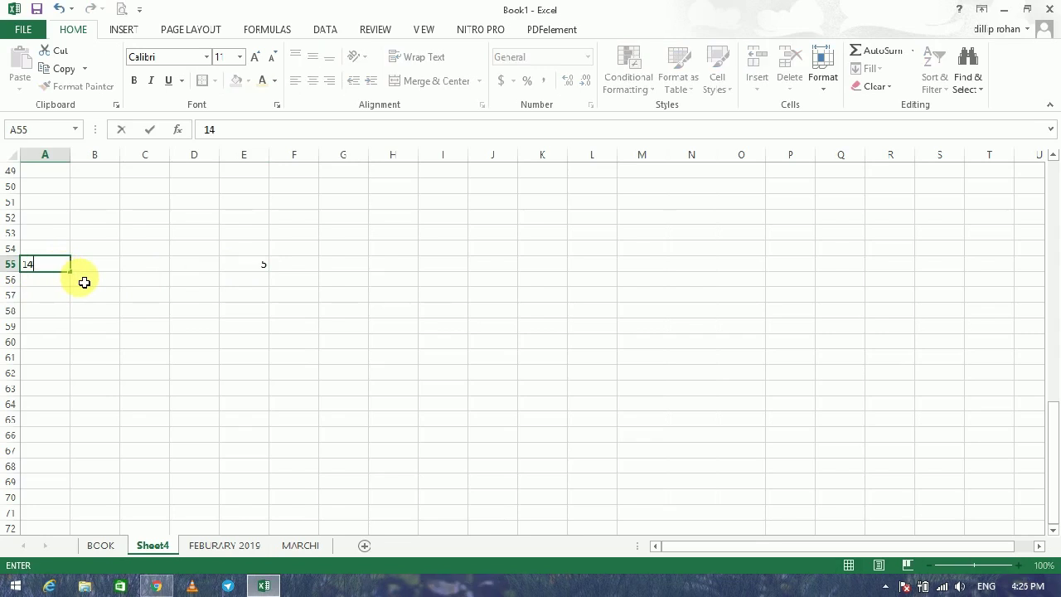
type("7")
left_click(111, 271)
type("73")
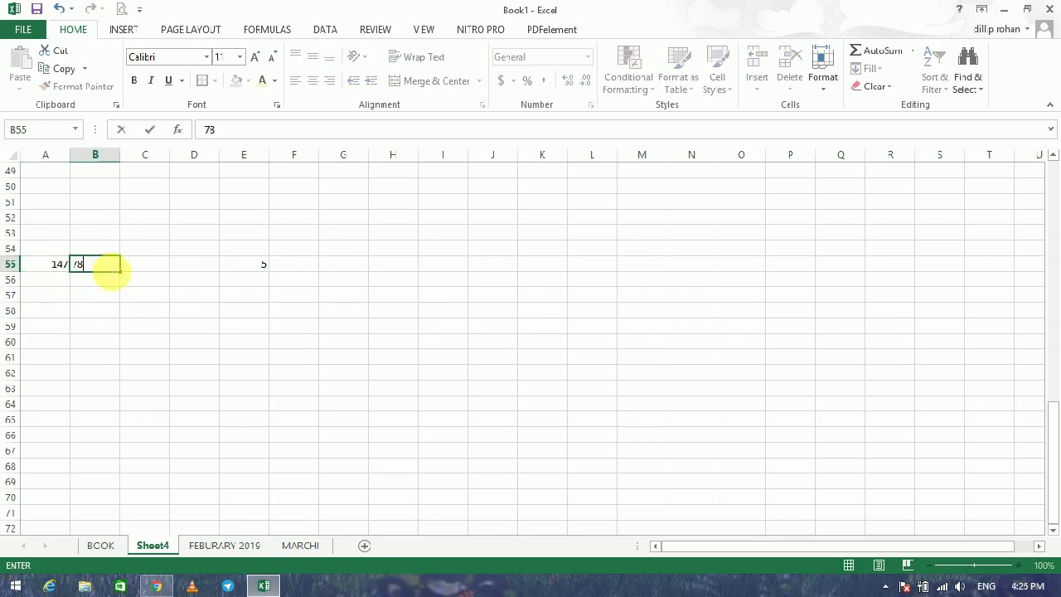
left_click(147, 268)
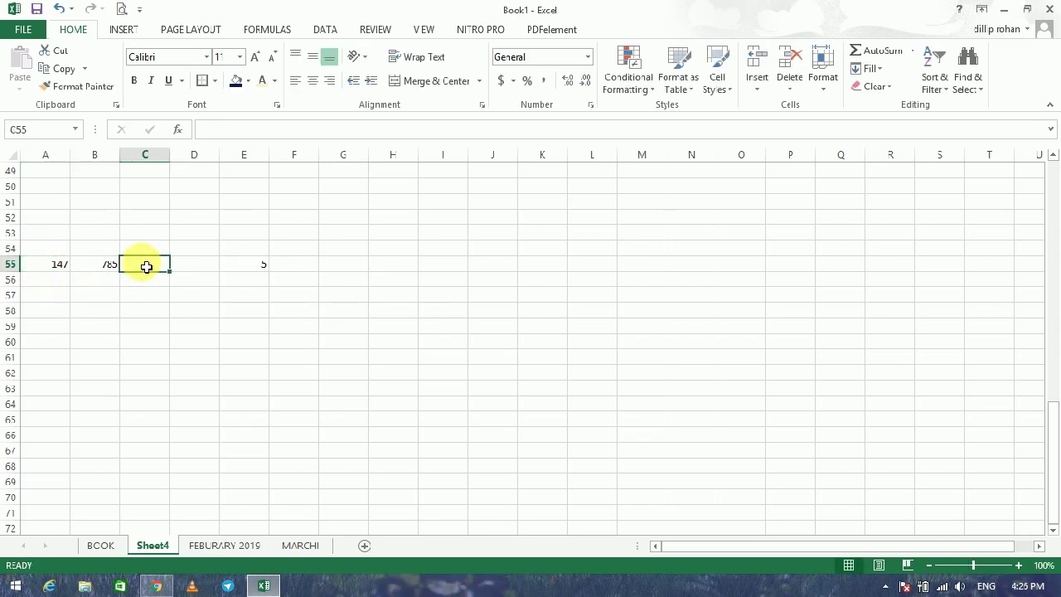
type("258")
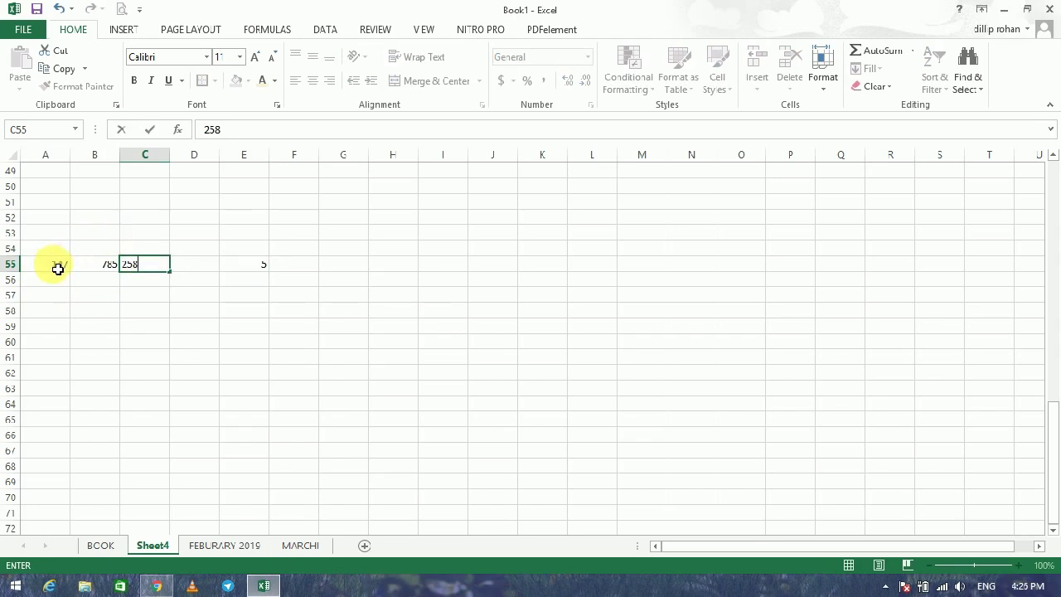
AutoSum A55:C55 to put the total 1190 in D55.
left_click_drag(57, 268, 153, 268)
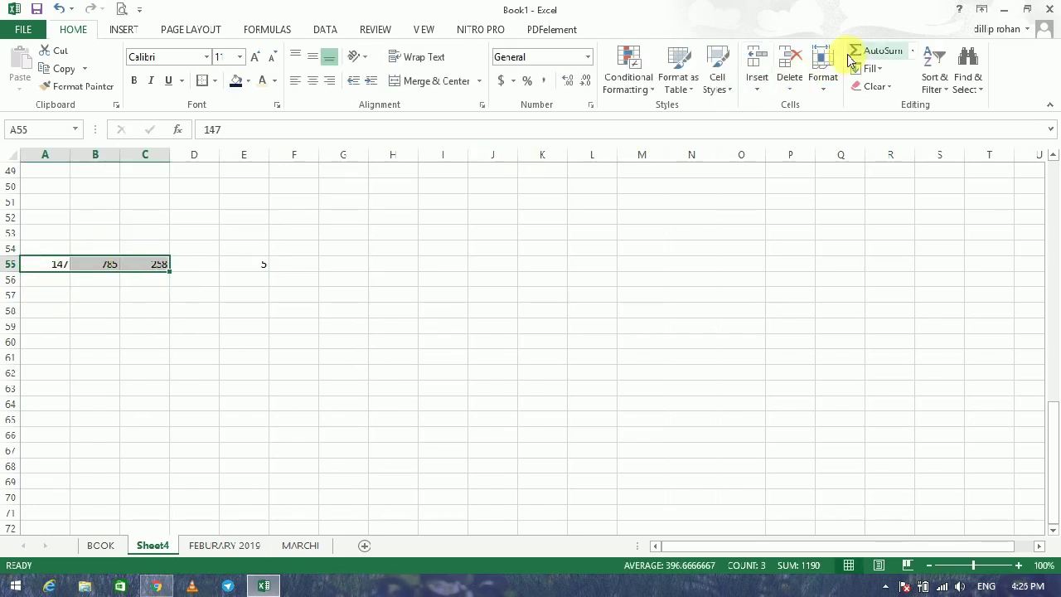
left_click(875, 51)
left_click(293, 309)
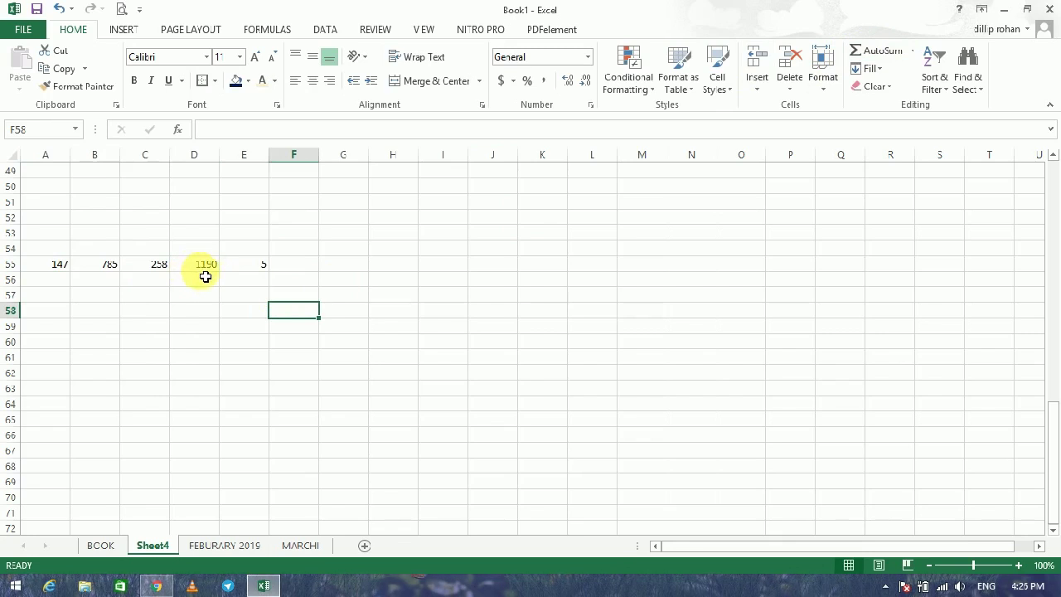
left_click(886, 75)
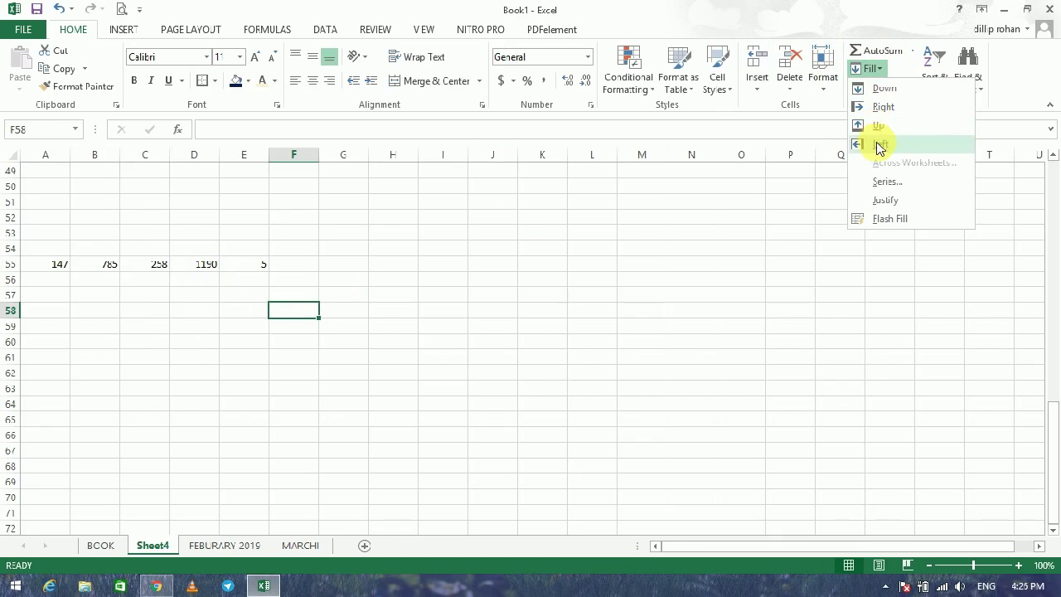
left_click(292, 359)
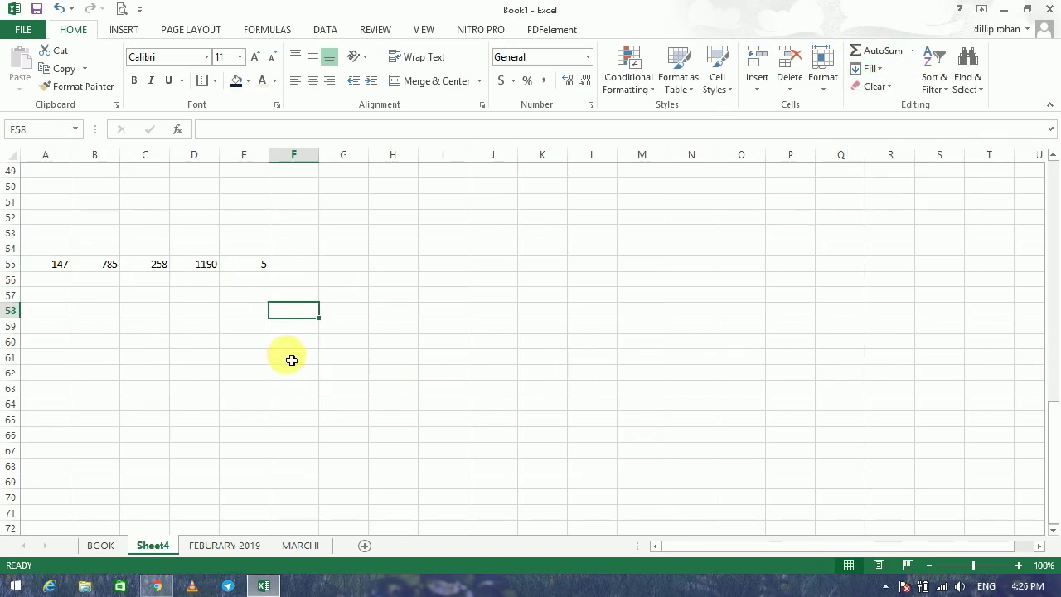
key("Up")
key("Up")
key("Up")
key("Up")
key("Up")
key("Up")
key("Up")
key("Up")
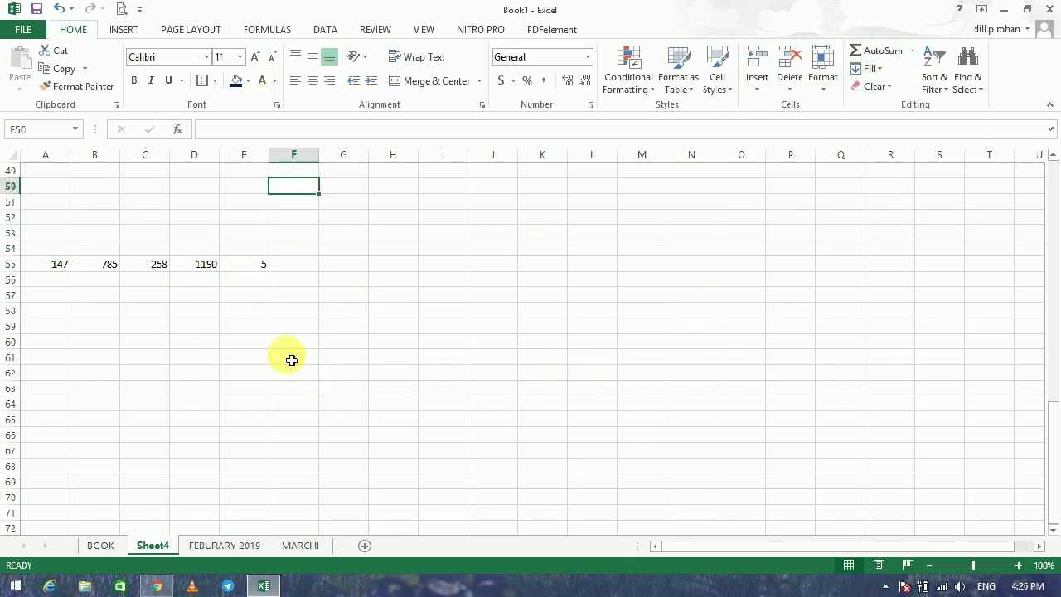
key("Up")
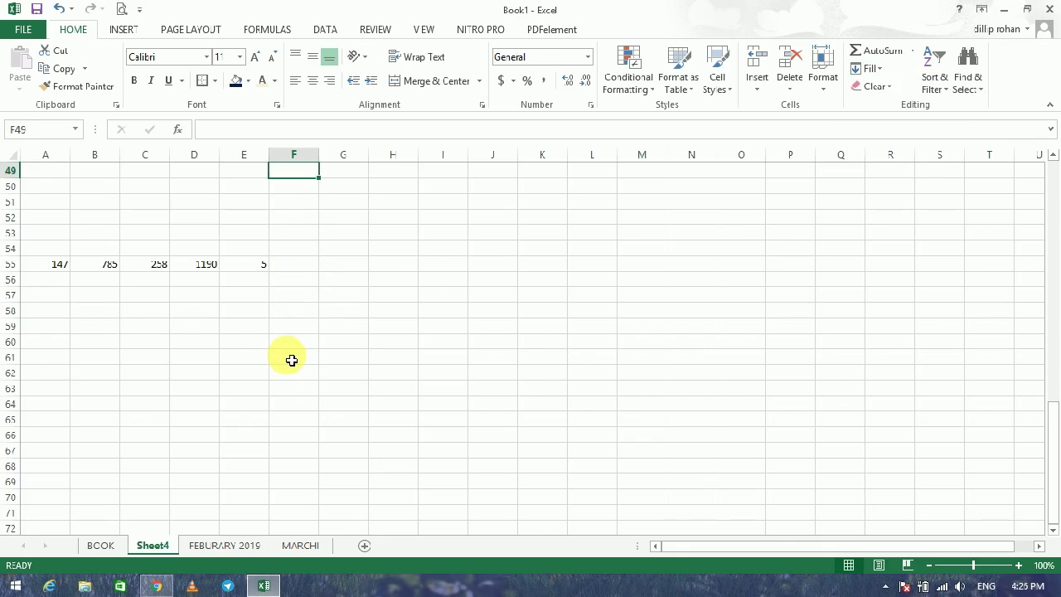
key("Down")
key("Down")
key("Down")
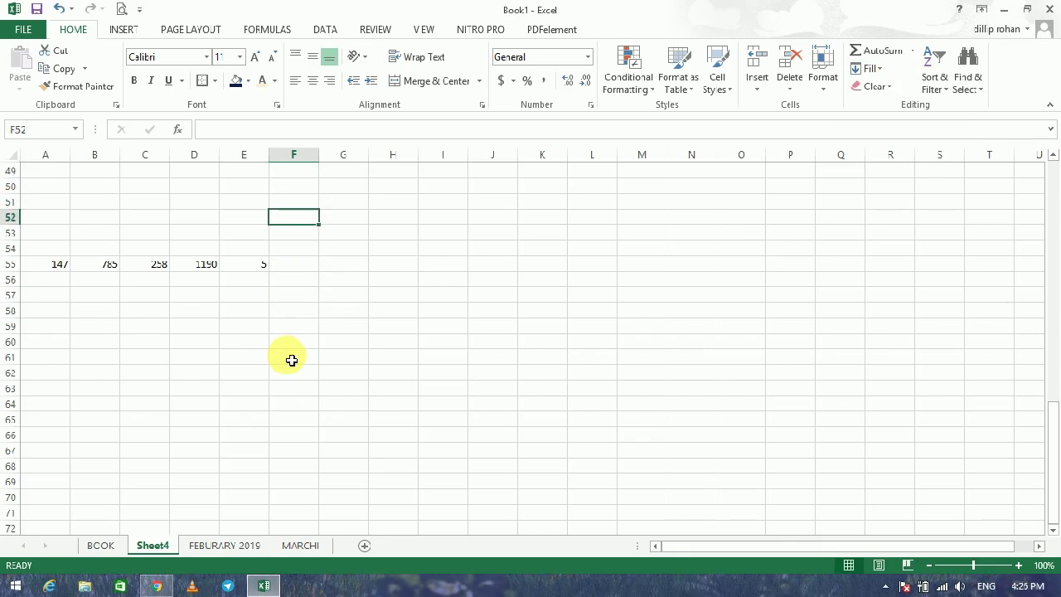
key("Down")
key("Down")
key("Down")
key("Down")
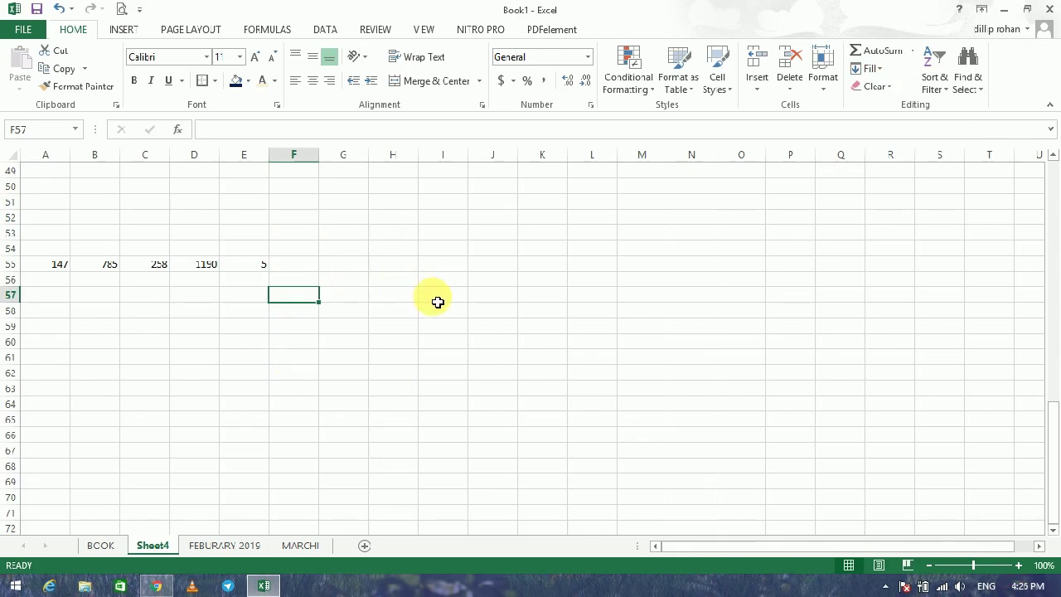
key("Right")
key("Right")
key("Right")
key("Right")
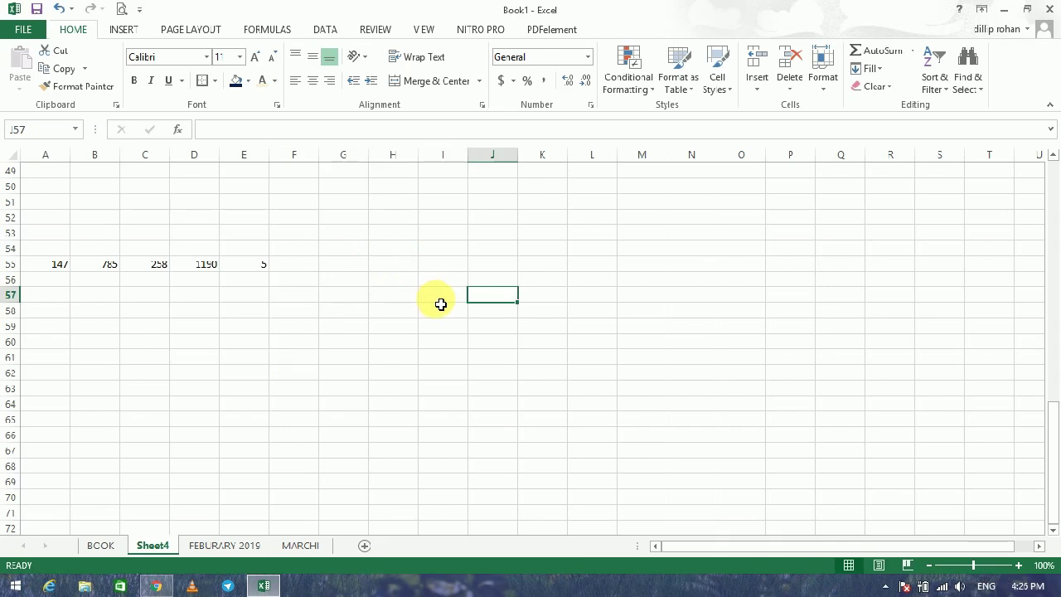
left_click(453, 235)
key("Down")
key("Down")
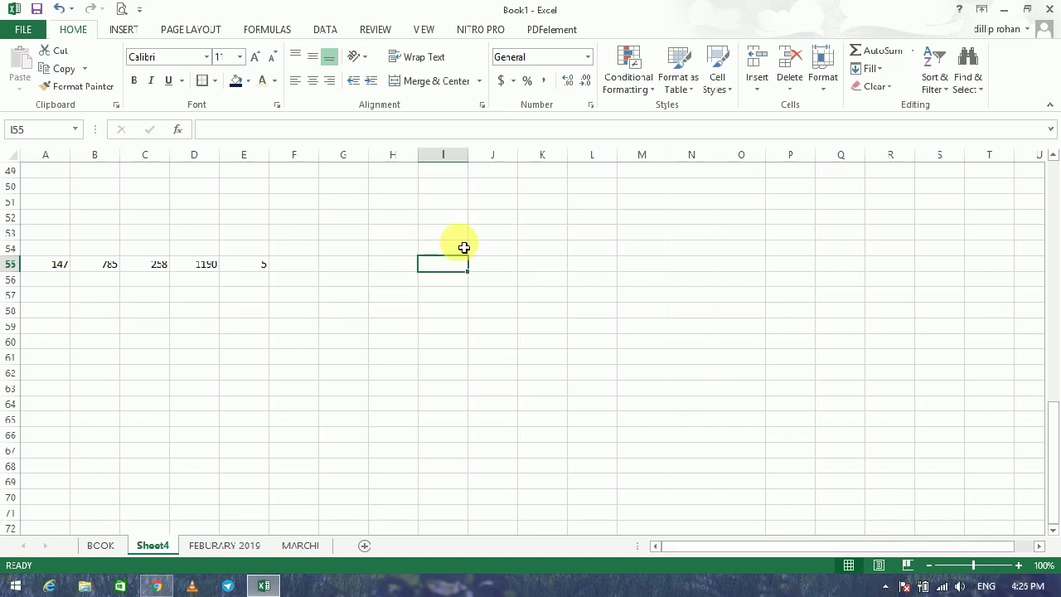
key("Down")
key("Down")
key("Down")
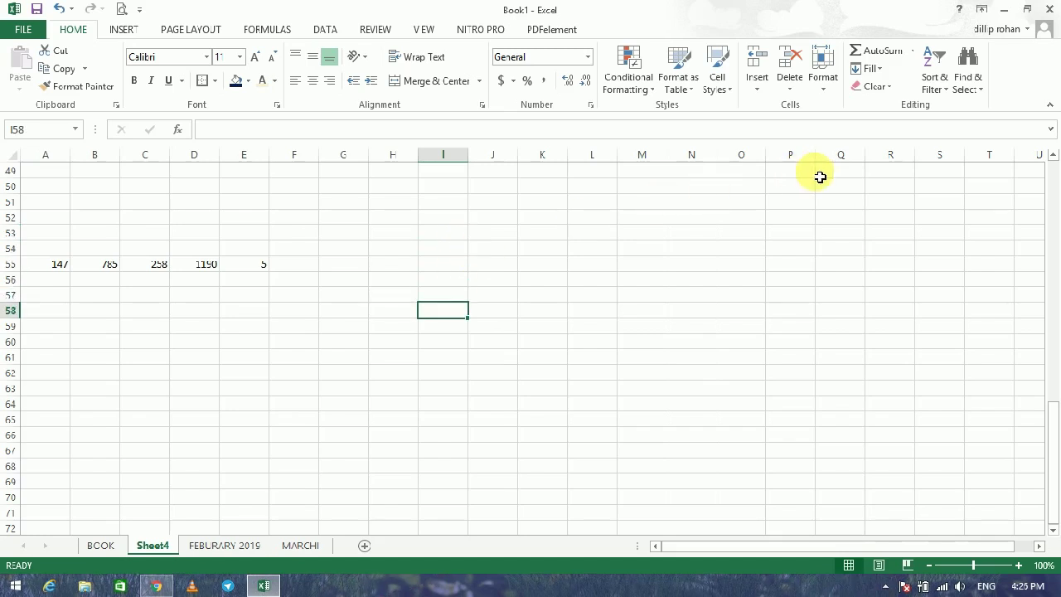
left_click(885, 90)
left_click(885, 105)
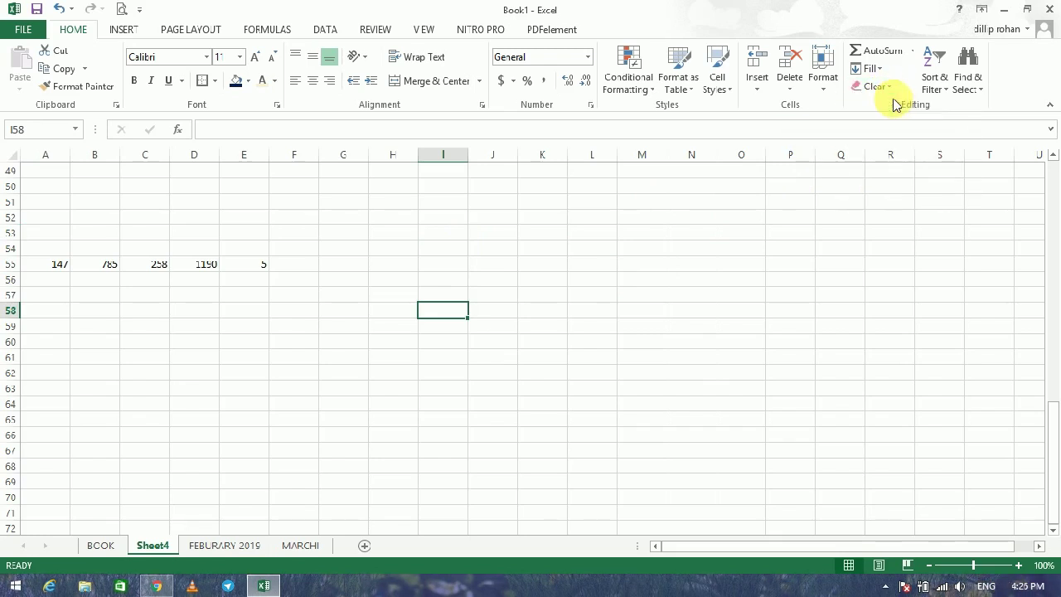
Clear All on A55:E55 to empty row 55.
left_click_drag(50, 264, 266, 263)
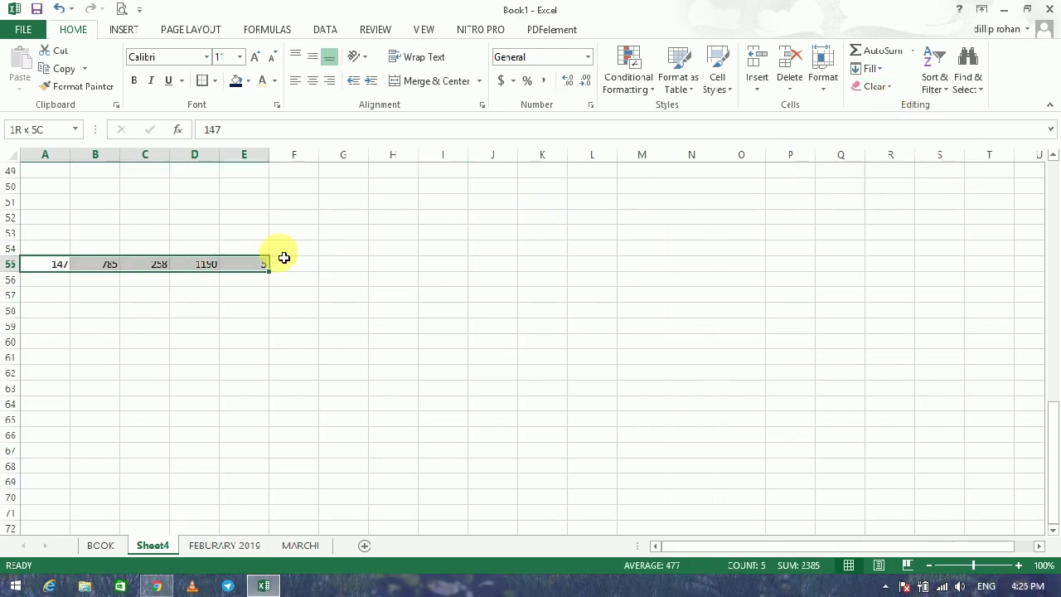
left_click(877, 86)
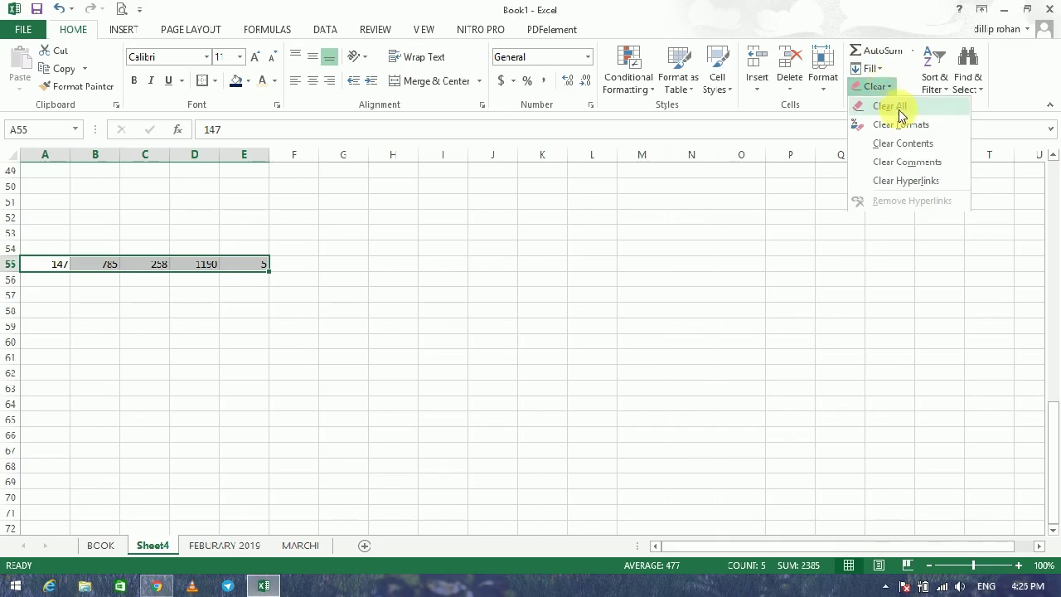
left_click(895, 105)
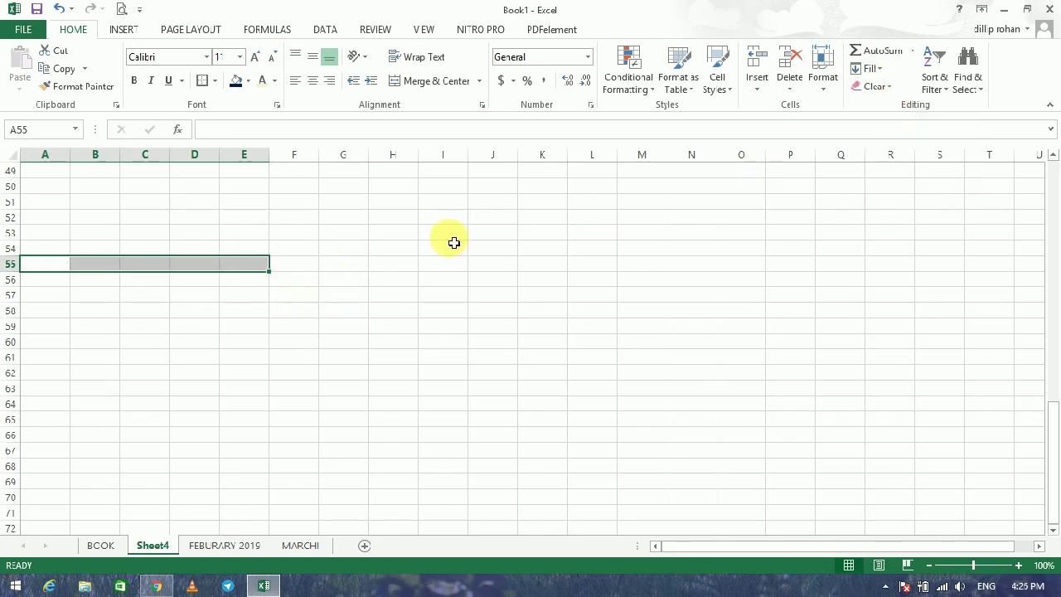
Open and close the Clear and Sort & Filter dropdowns without changes.
left_click(877, 87)
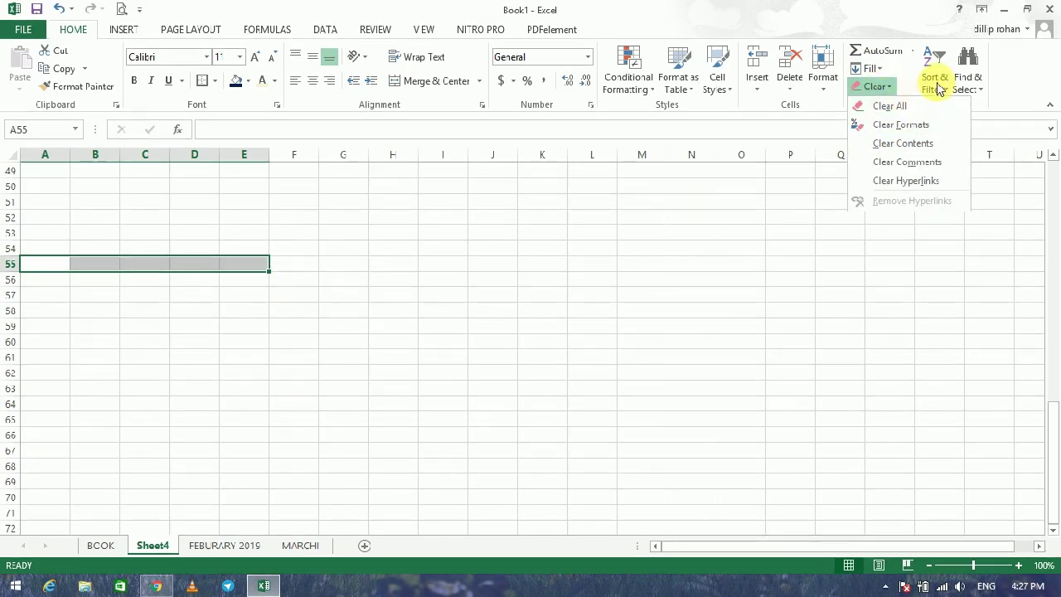
left_click(938, 88)
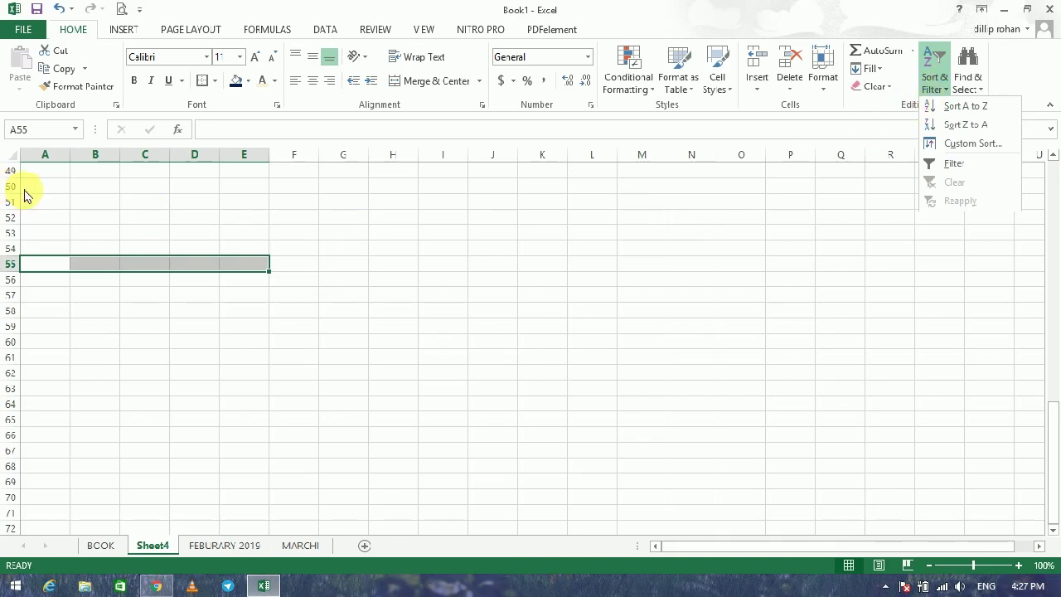
left_click(775, 547)
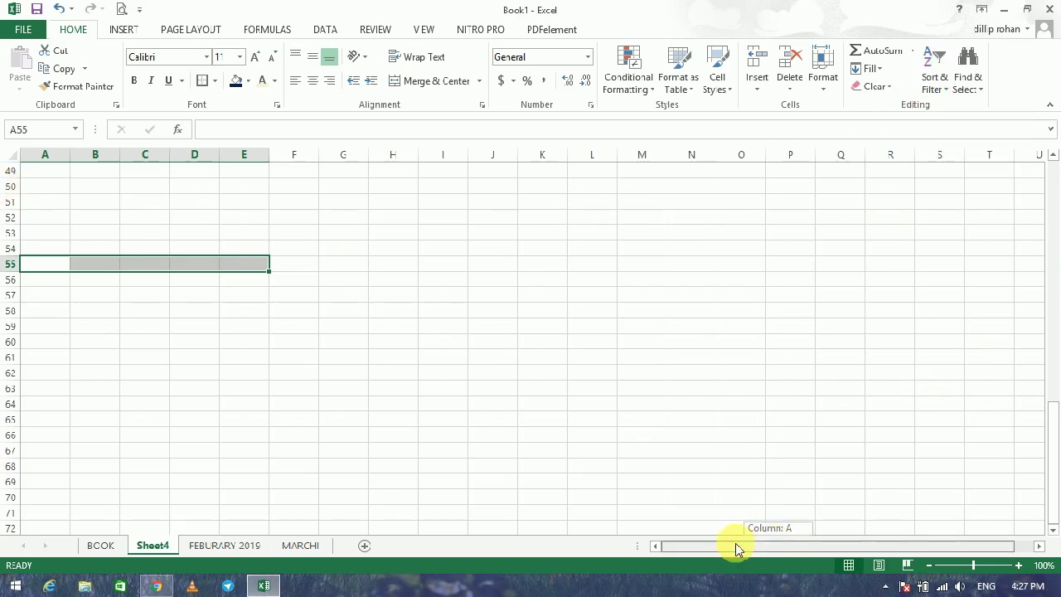
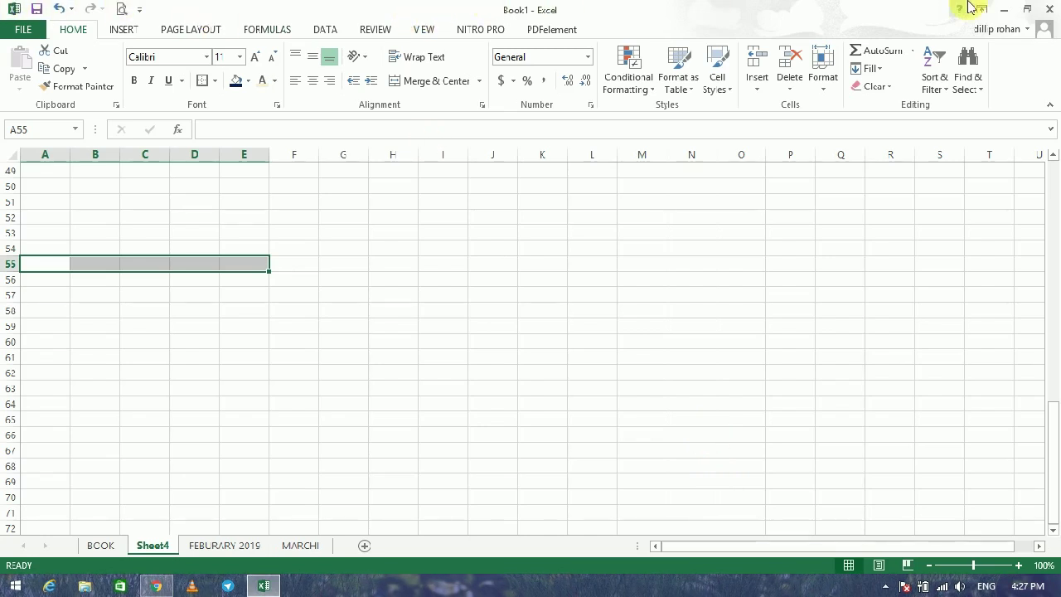
Enter a name in cell G63, correcting the typo, and start typing ODISHA into G56.
left_click(971, 83)
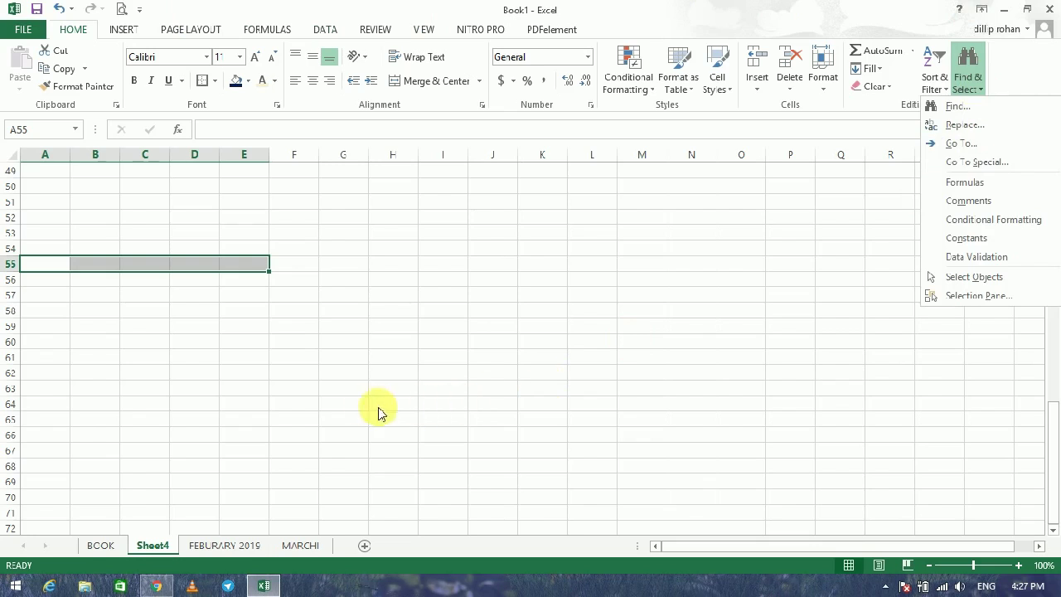
left_click(344, 391)
left_click(351, 391)
type("D")
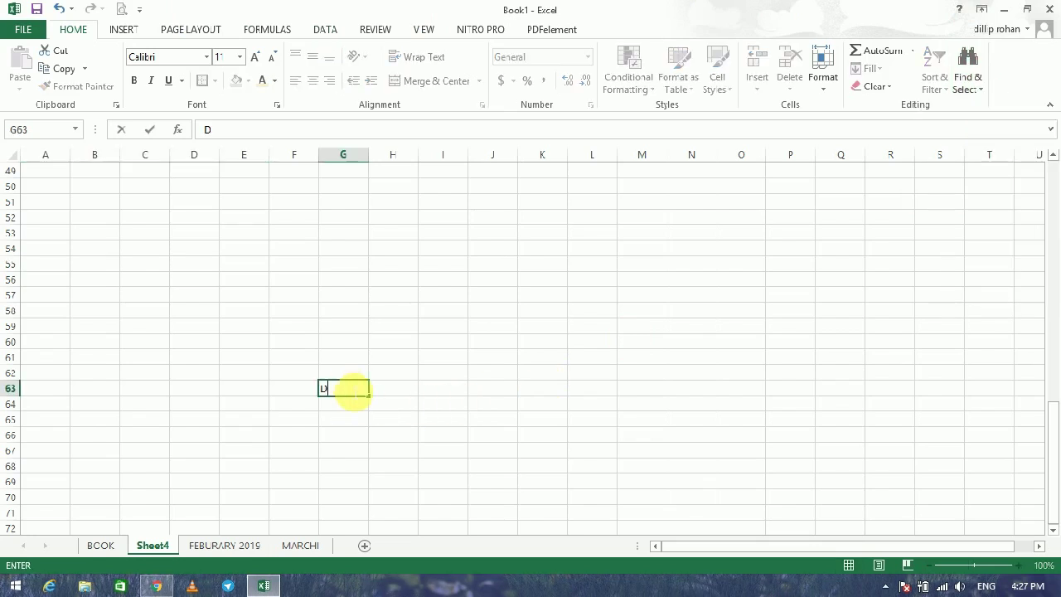
type("OILLIP")
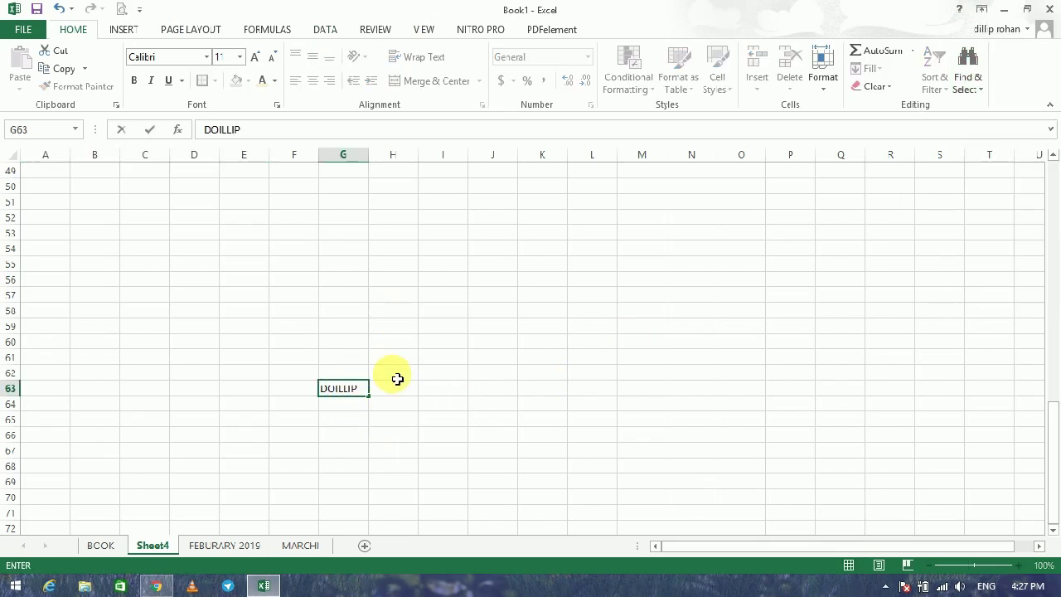
key("BackSpace")
key("BackSpace")
key("BackSpace")
type("D")
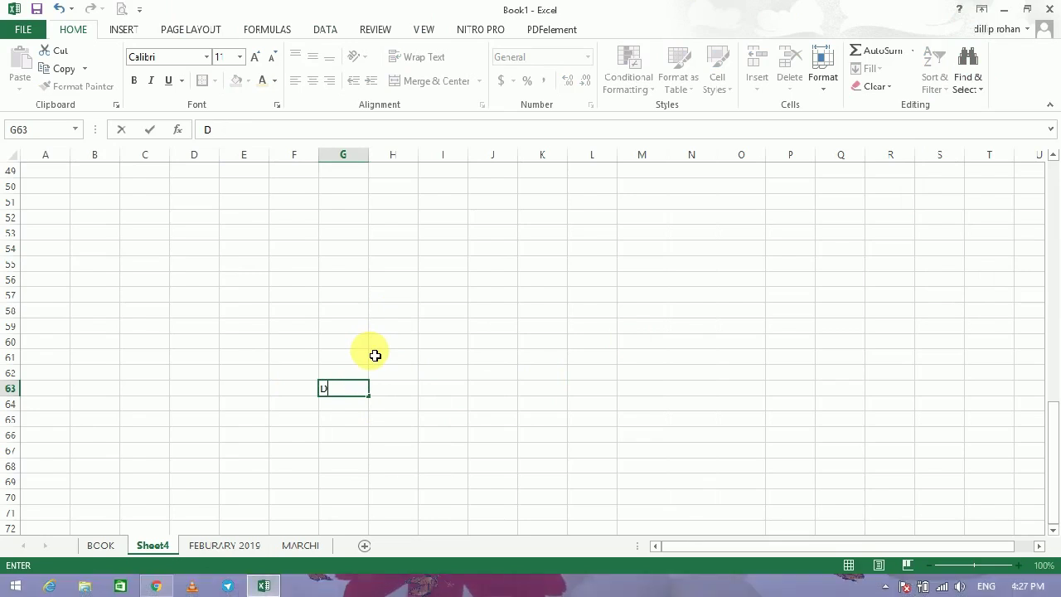
type("ILLIP")
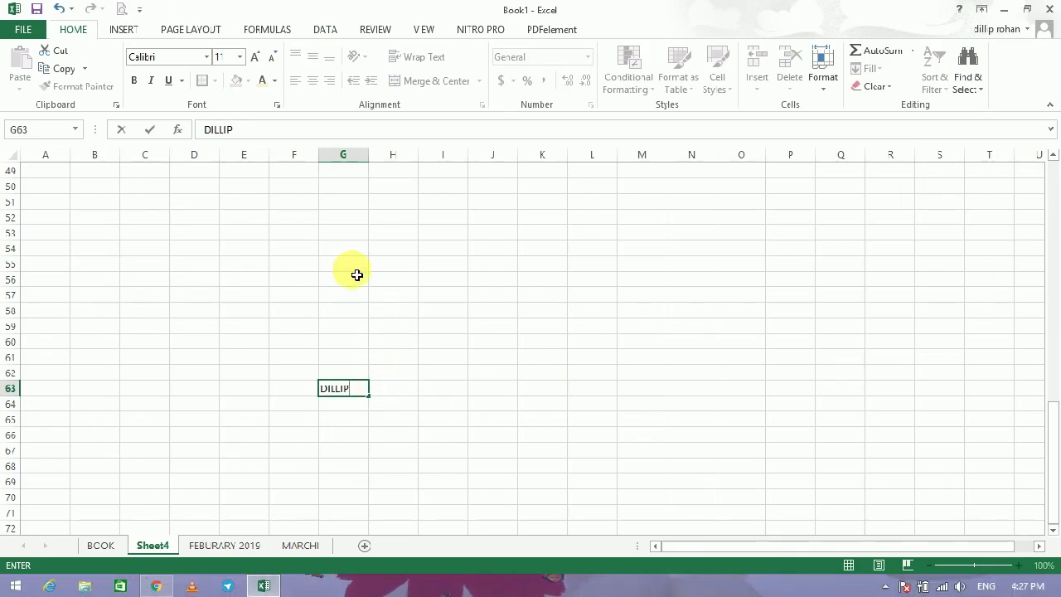
left_click(350, 291)
type("CDI")
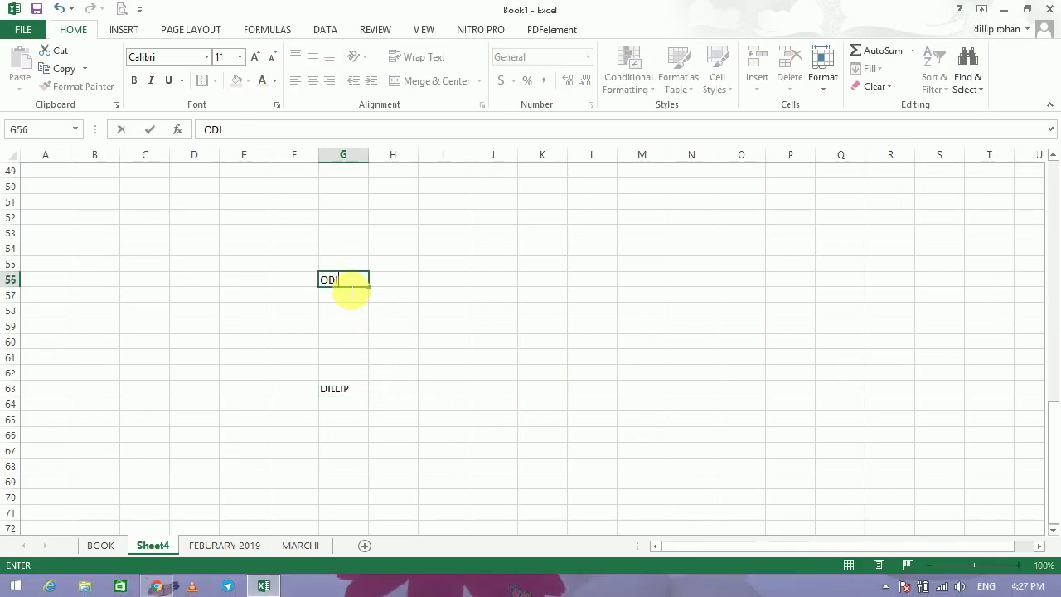
left_click(981, 91)
left_click(957, 104)
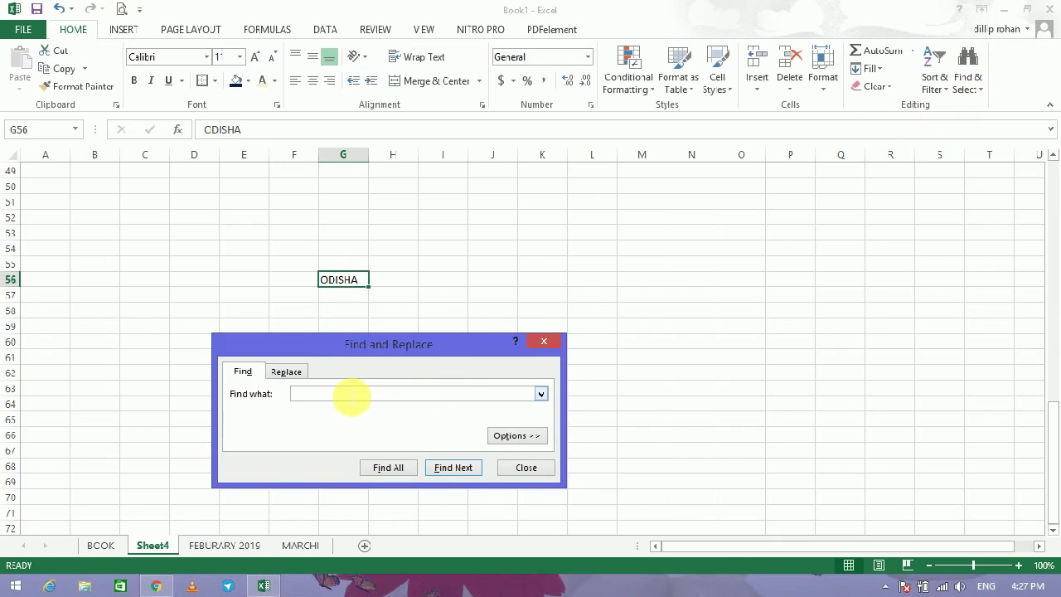
type("ODISH")
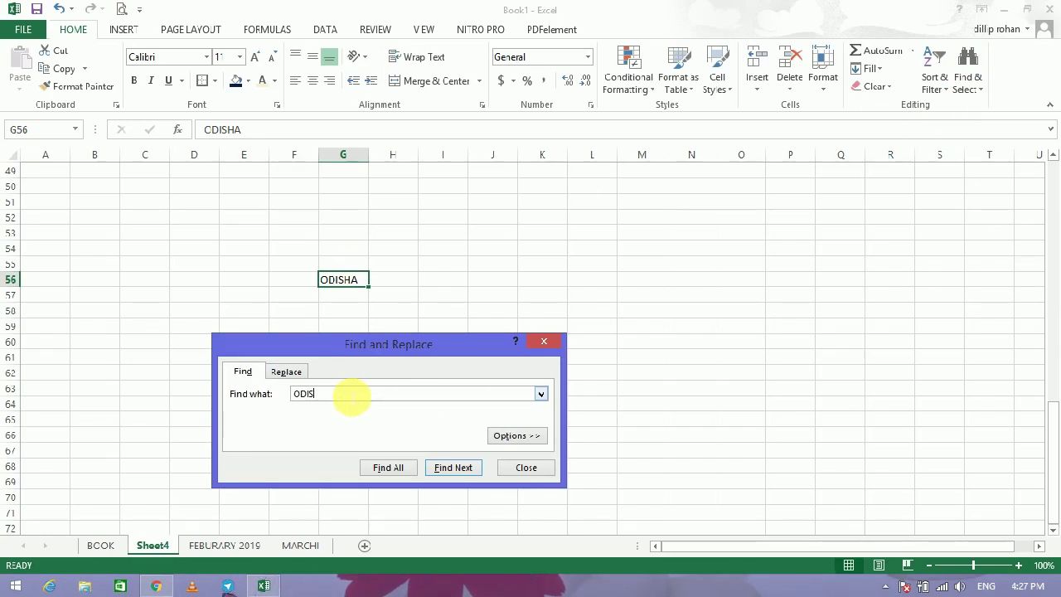
type("A")
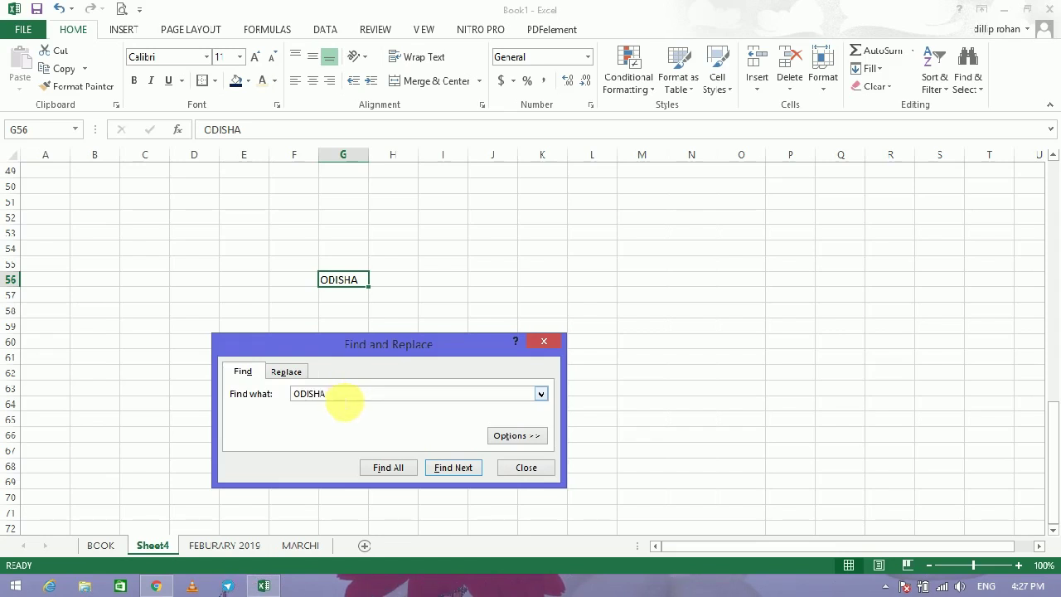
left_click(391, 470)
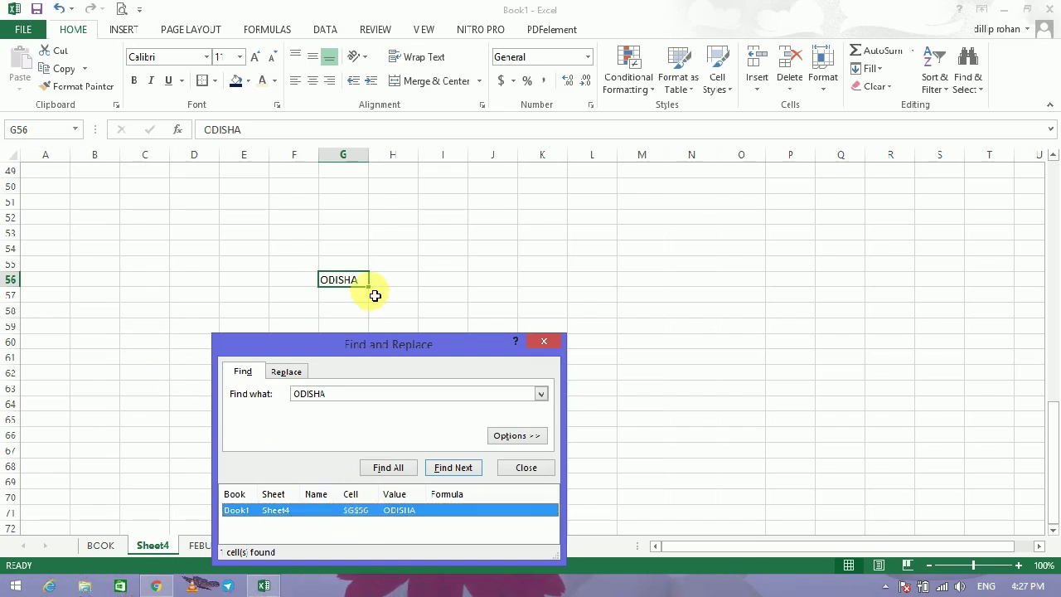
left_click(441, 466)
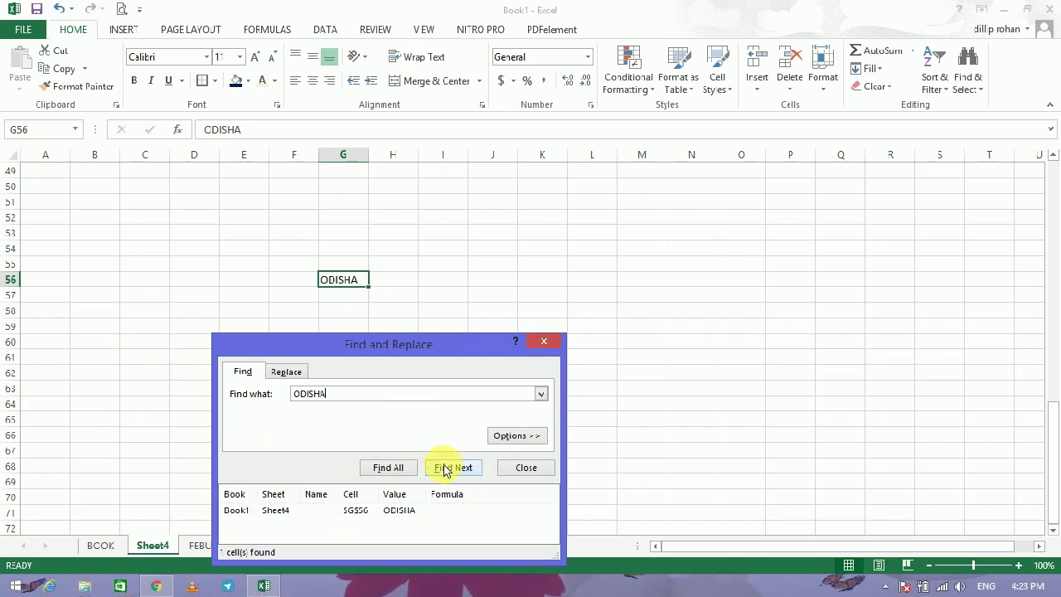
left_click(385, 467)
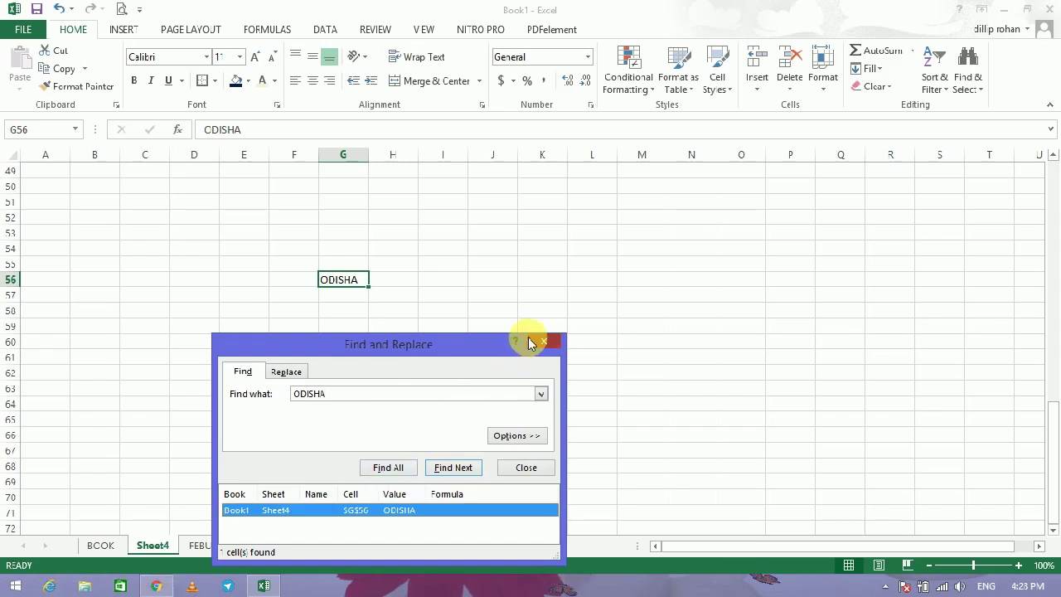
left_click(350, 280)
left_click(531, 342)
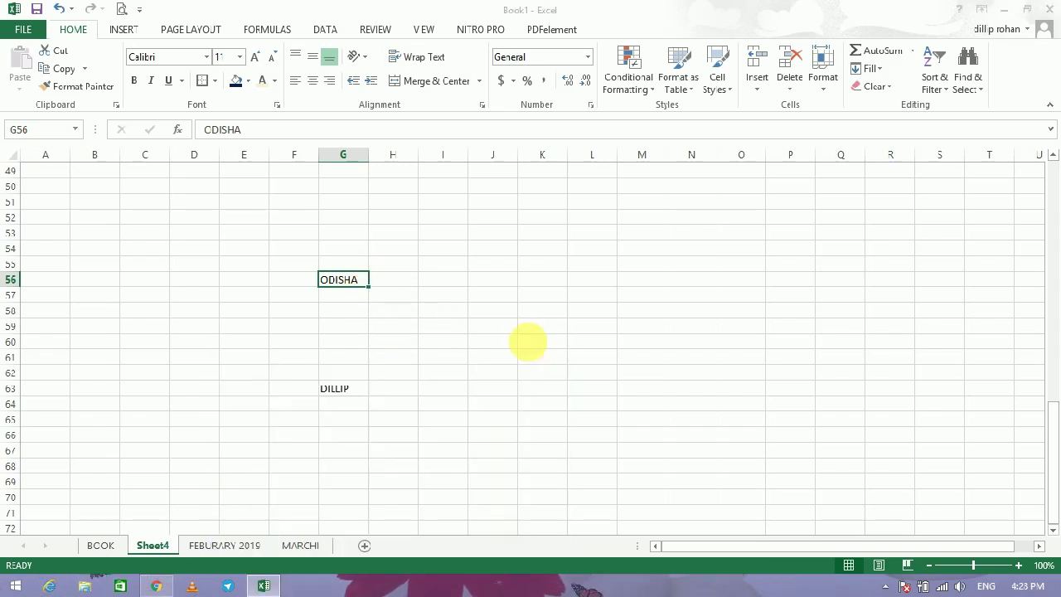
Replace ODISHA with INDIA in cell G56 using Find and Replace, then close it.
left_click(978, 78)
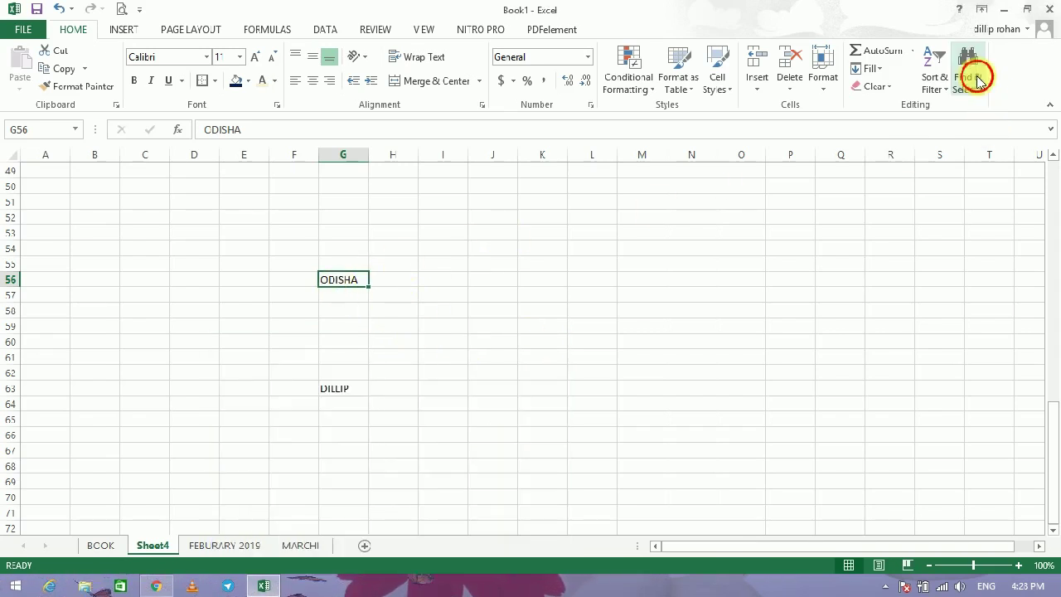
left_click(978, 126)
type("ODISHA")
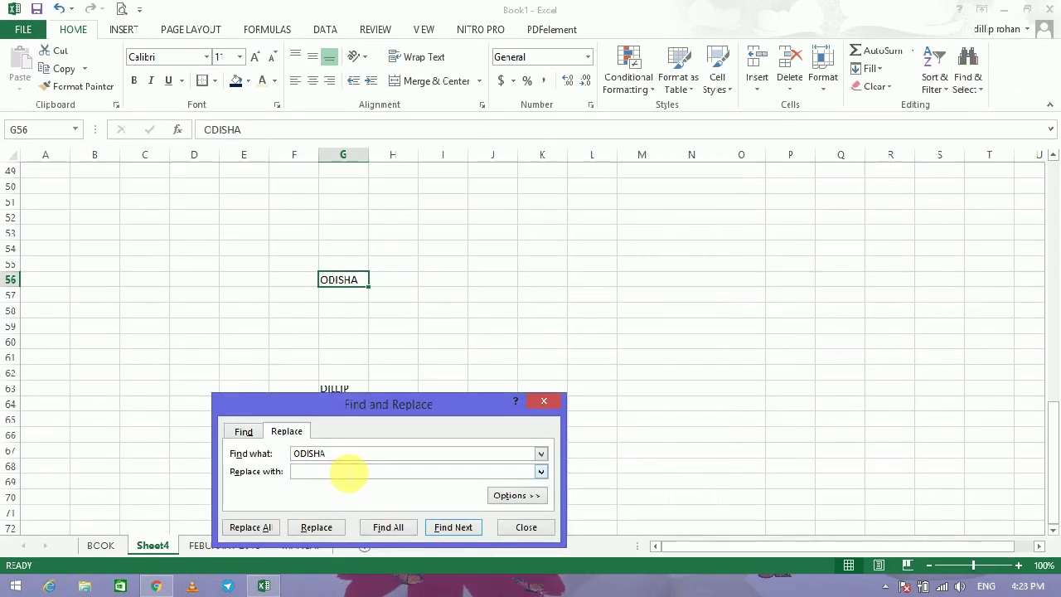
left_click(326, 478)
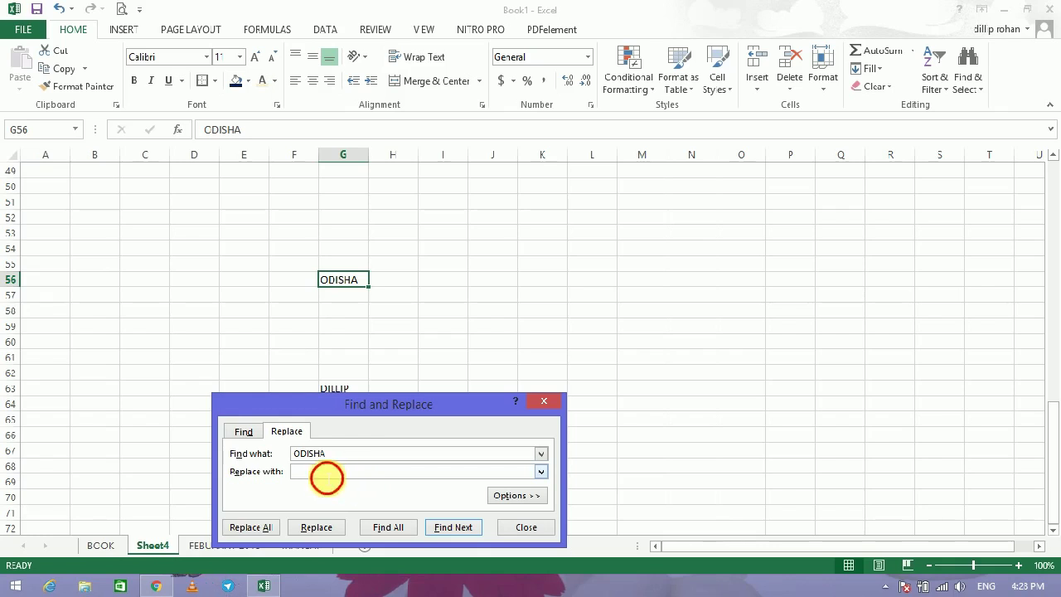
left_click_drag(469, 411, 489, 282)
left_click(264, 299)
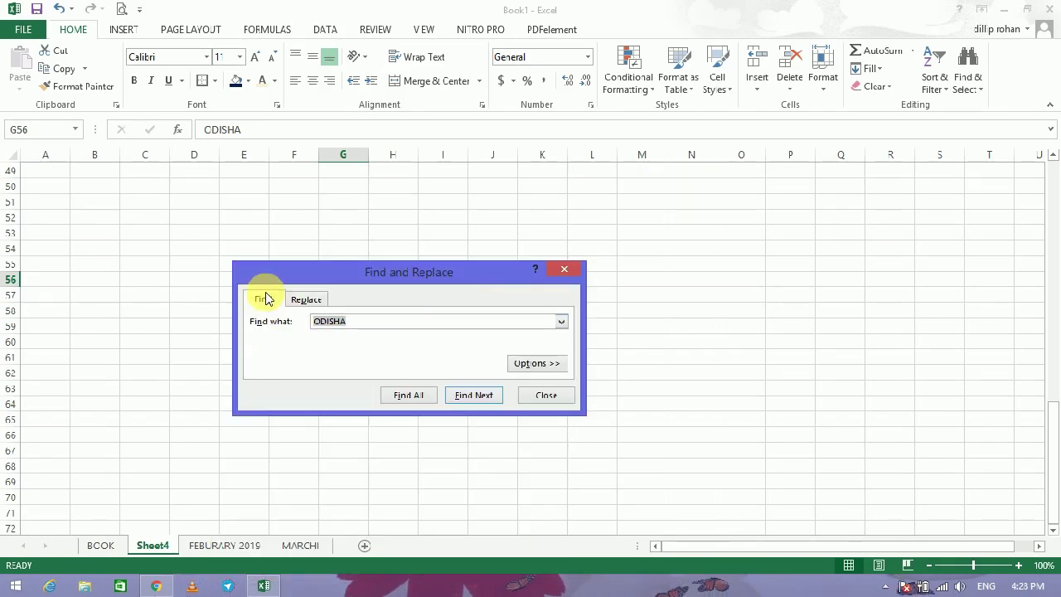
left_click(303, 300)
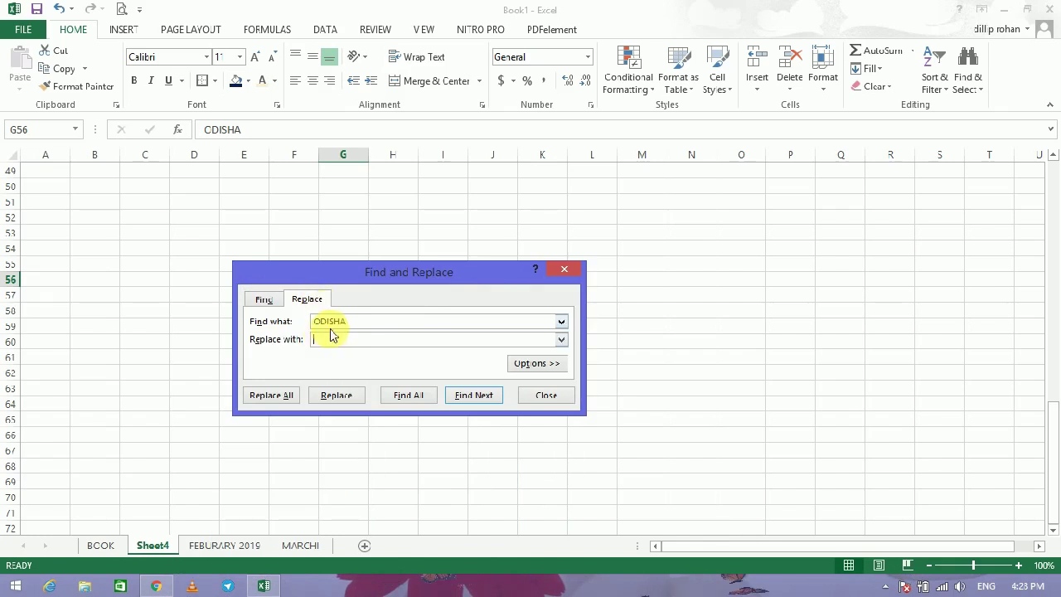
type("IND")
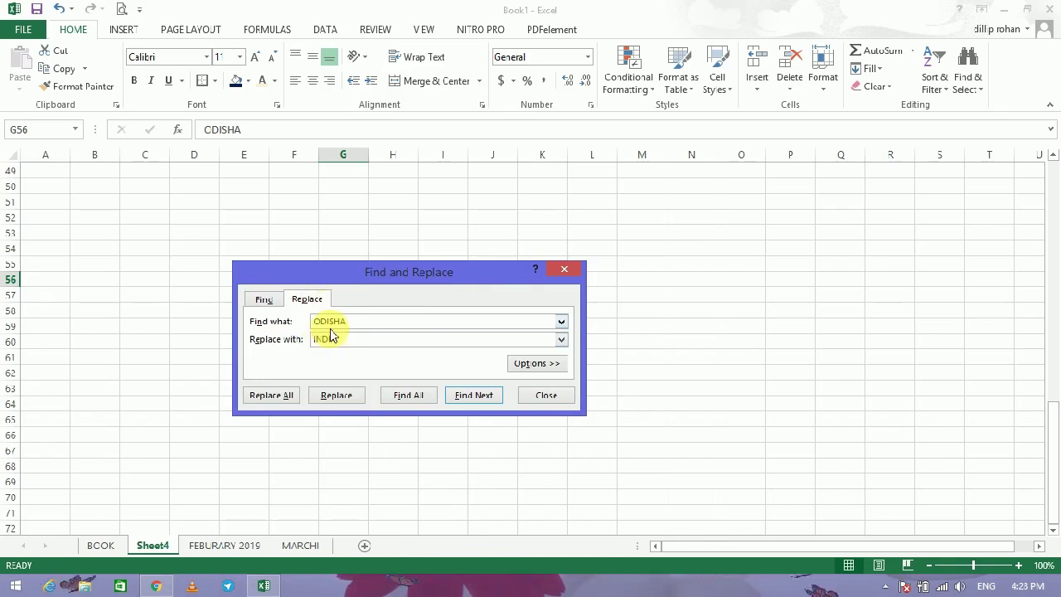
type("IA")
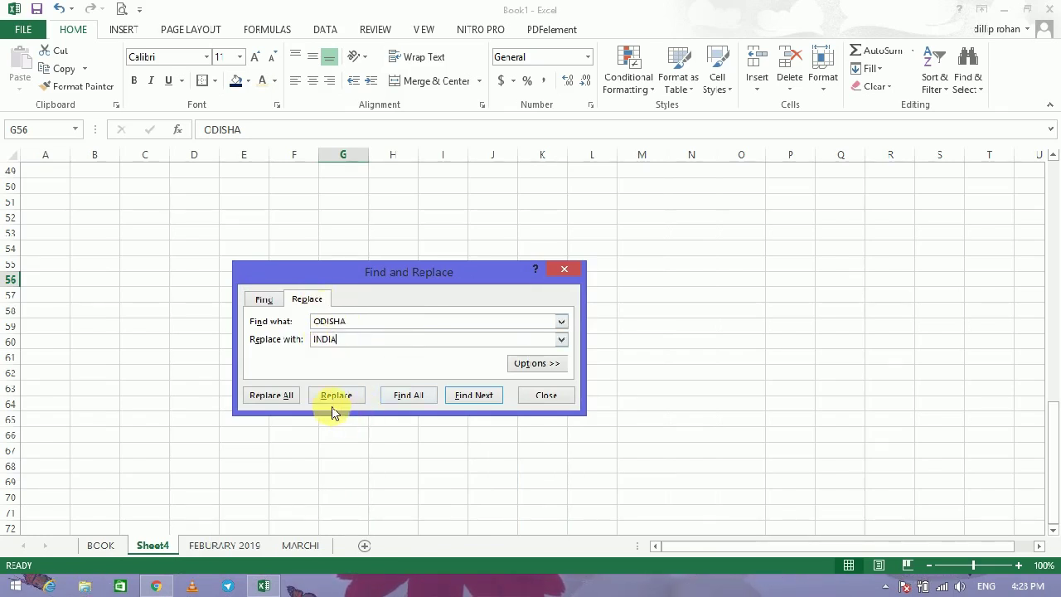
left_click(333, 398)
left_click_drag(388, 274, 379, 395)
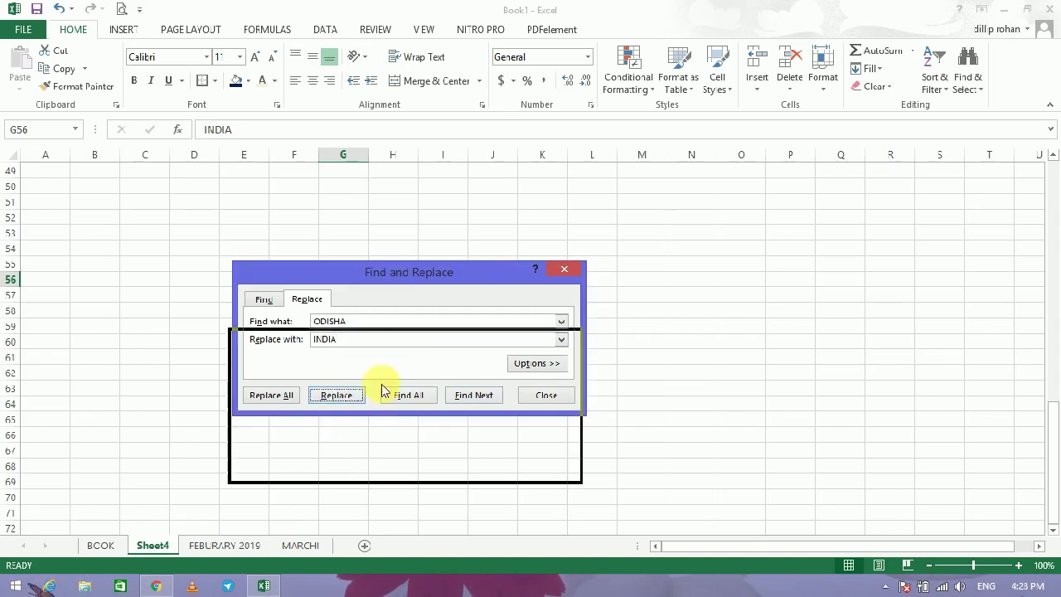
left_click(554, 391)
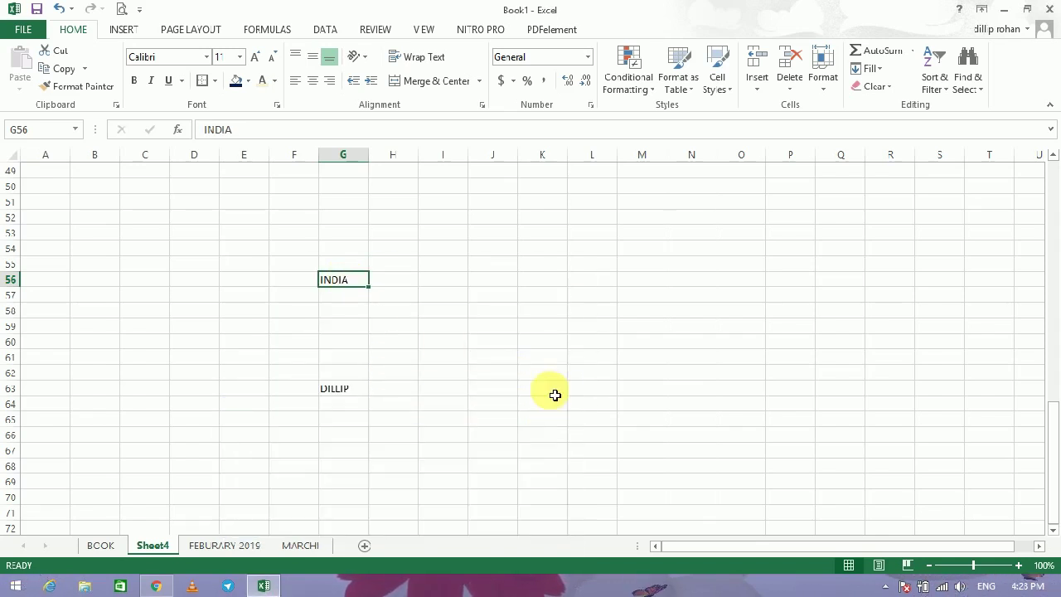
Use Go To with reference A1 to jump to the top of Sheet4.
left_click(968, 71)
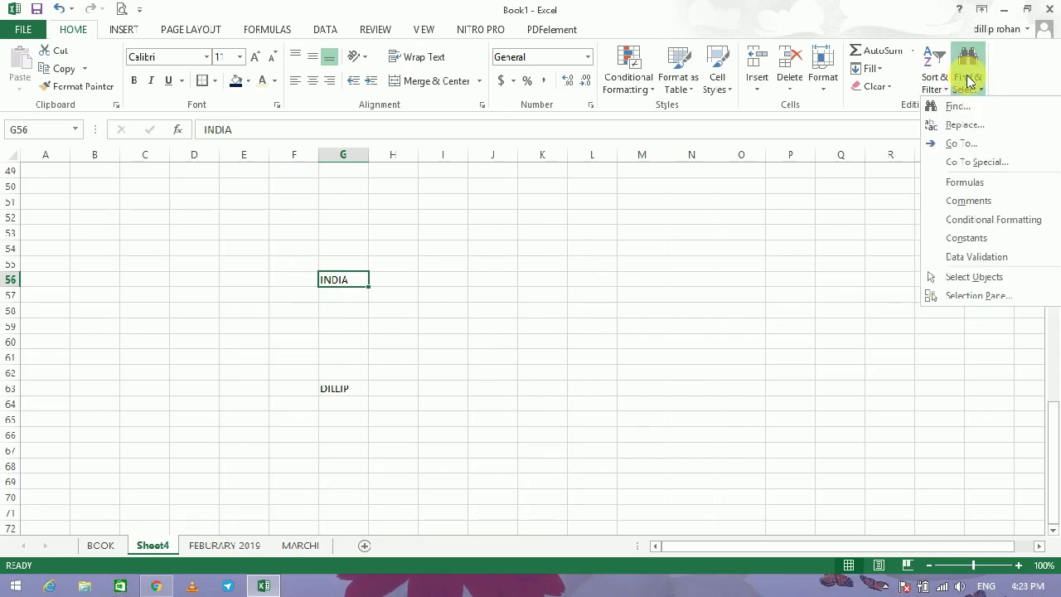
left_click(966, 145)
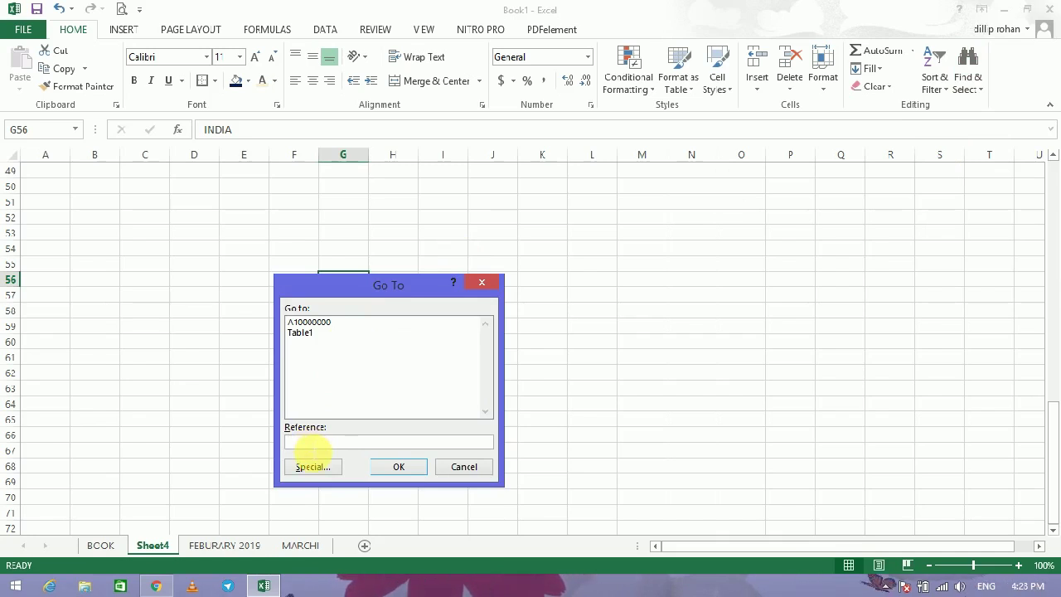
type("a1")
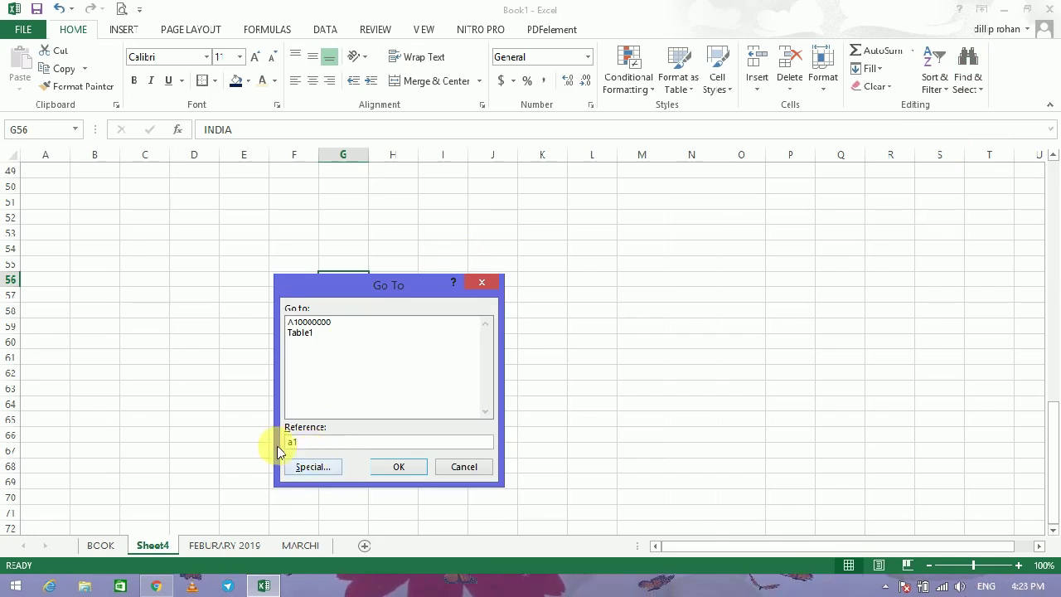
key("BackSpace")
key("BackSpace")
type("A")
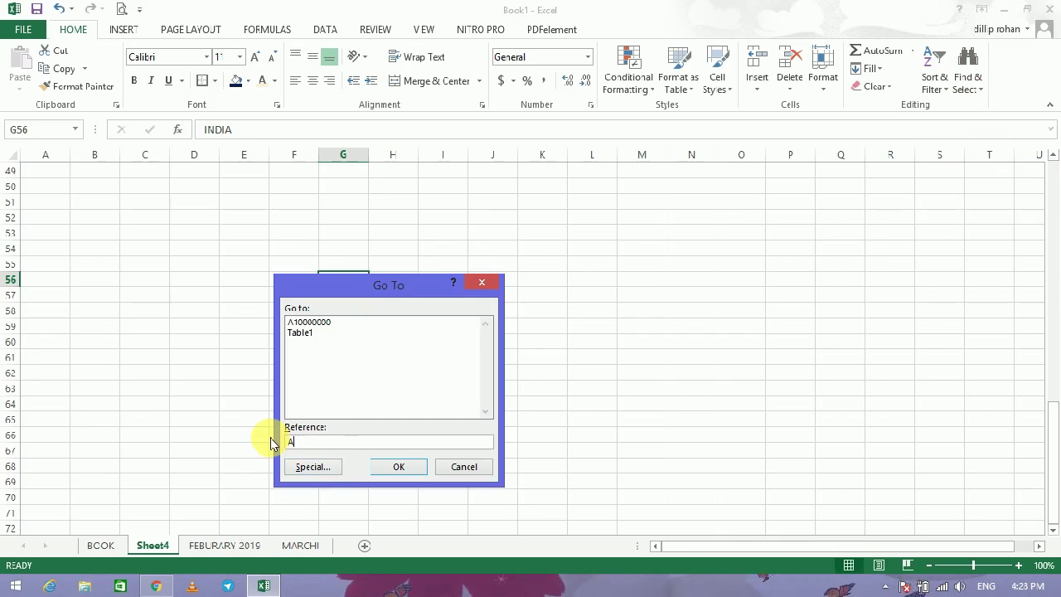
type("1")
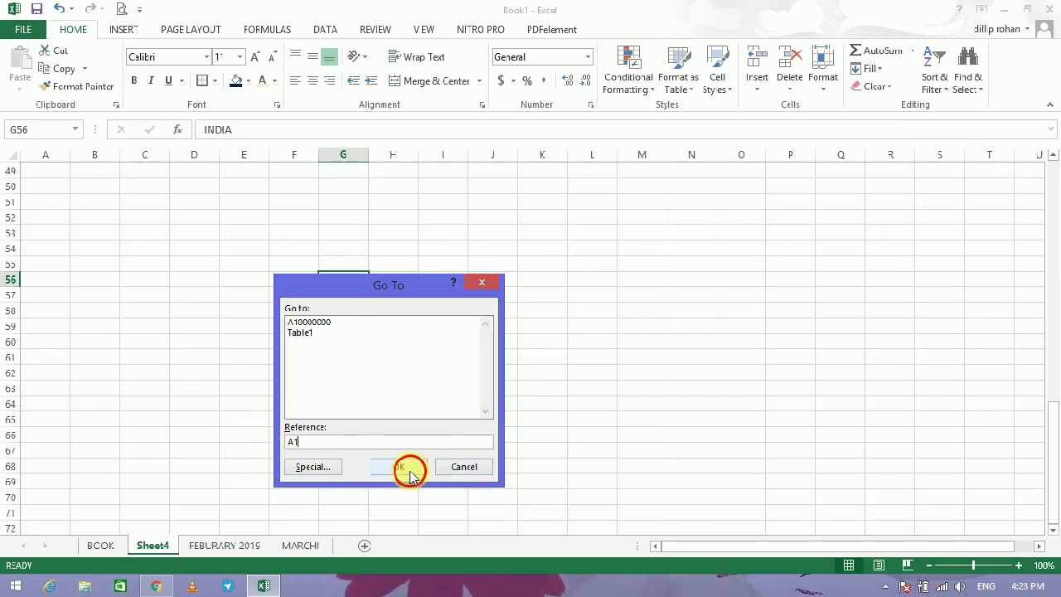
left_click(406, 467)
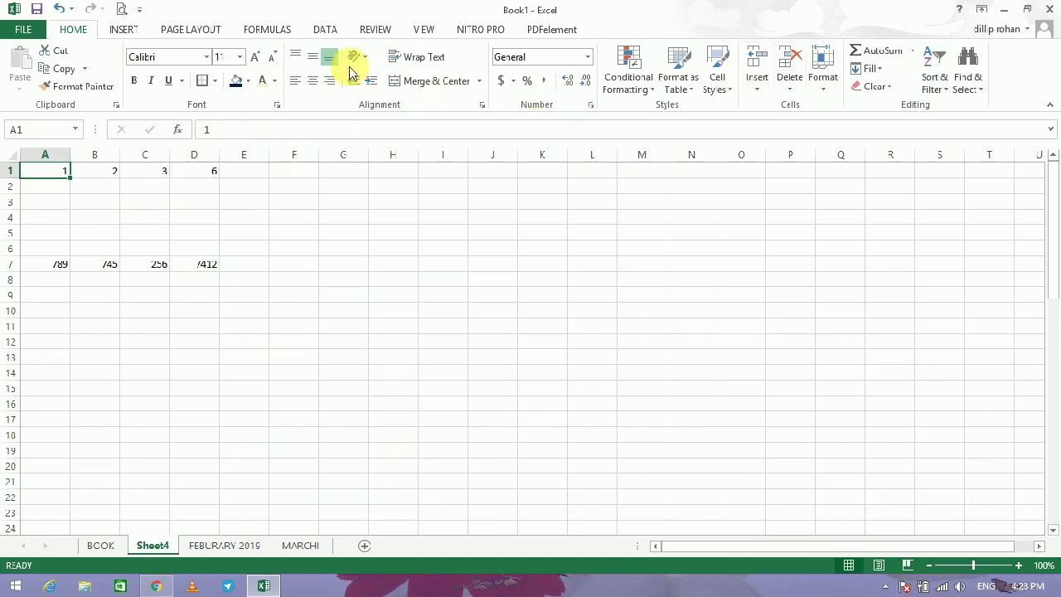
Step through the Insert, Page Layout and Formulas tabs to reach the Review tab.
left_click(124, 29)
left_click(194, 30)
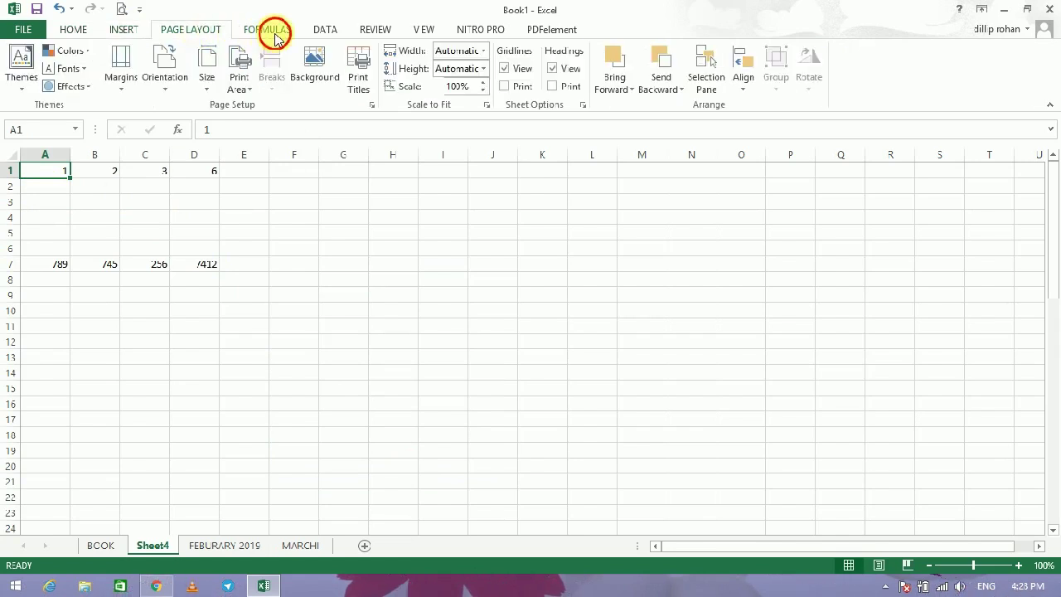
left_click(269, 30)
left_click(324, 33)
left_click(374, 25)
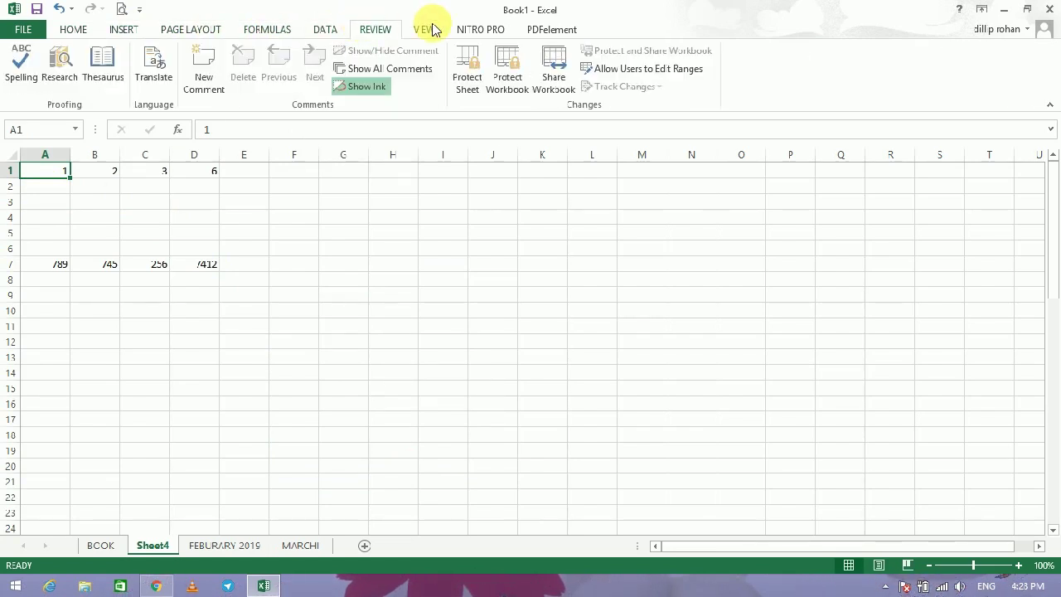